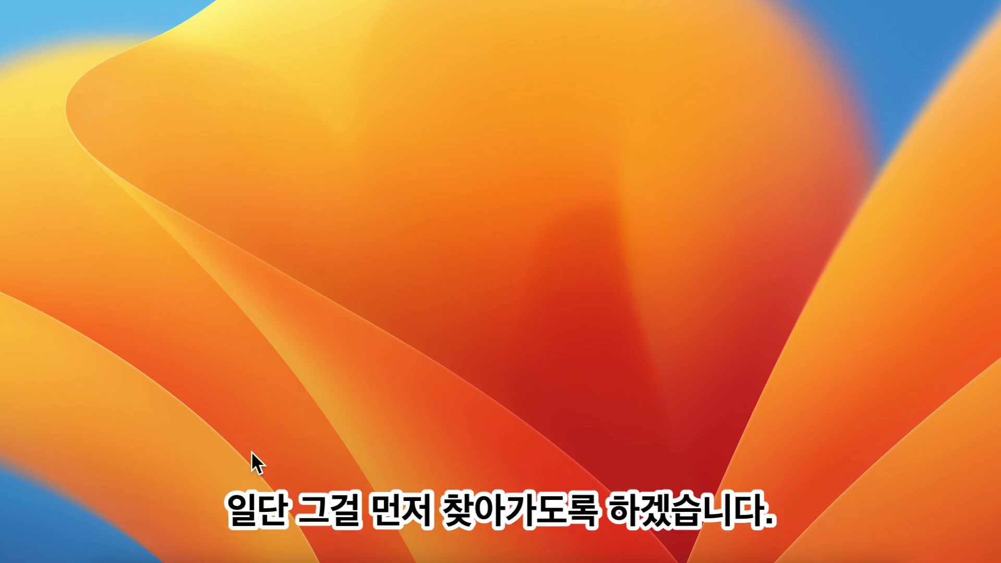
- Launch Google Sheets from the installed apps and create a new blank spreadsheet
{"action": "left_click", "coordinate": [146, 557]}
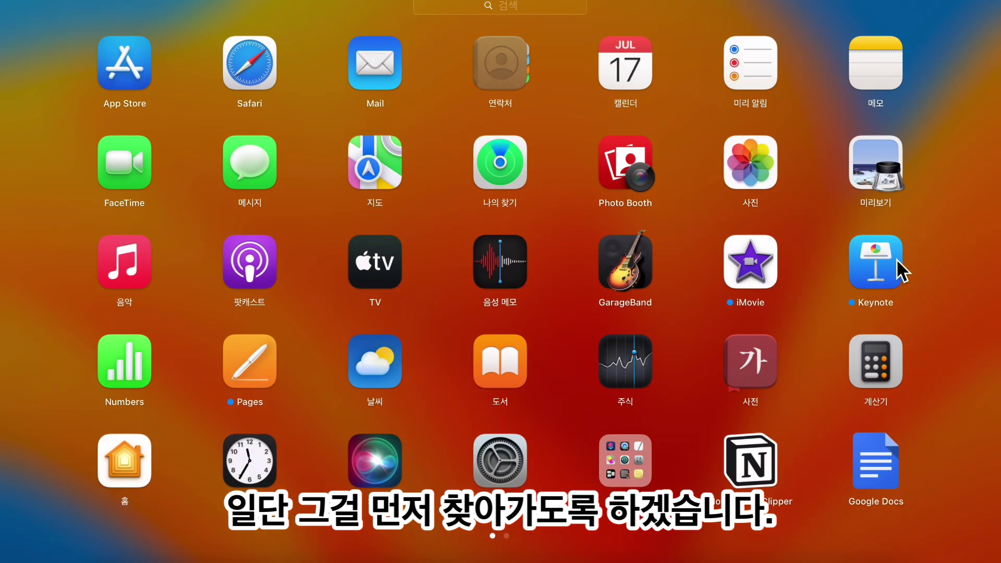
{"action": "left_click_drag", "start_coordinate": [899, 270], "coordinate": [547, 276]}
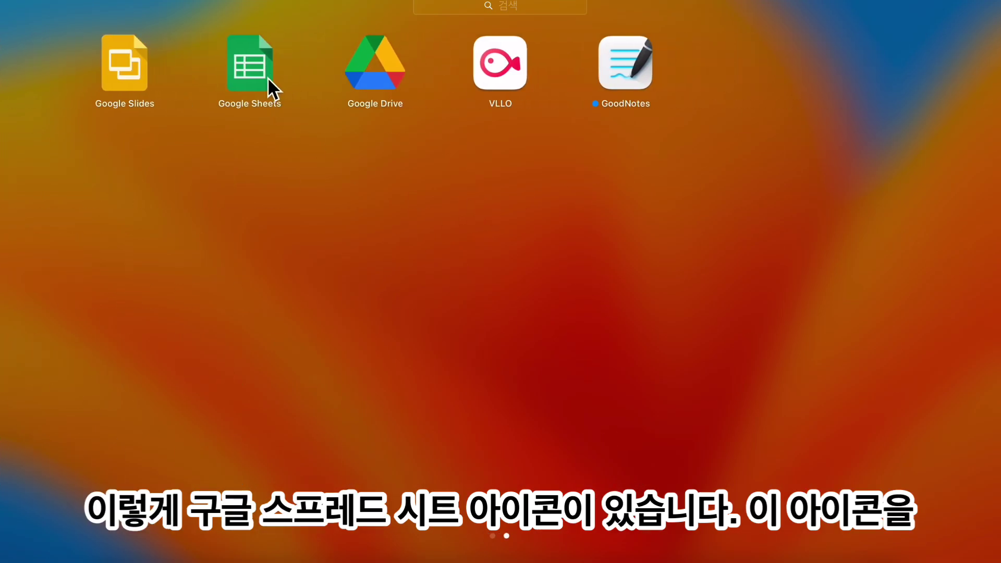
{"action": "left_click", "coordinate": [267, 78]}
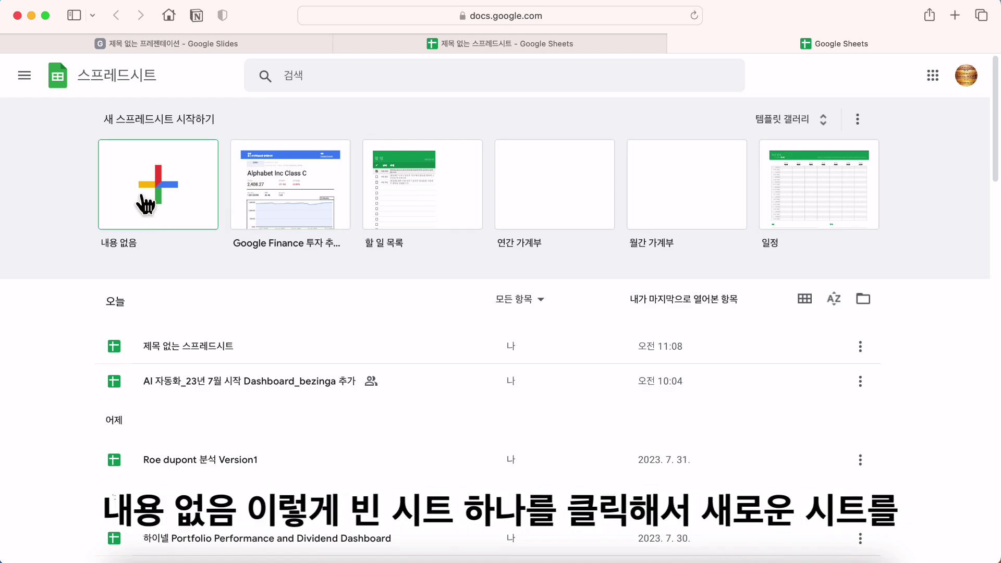
{"action": "left_click", "coordinate": [167, 184]}
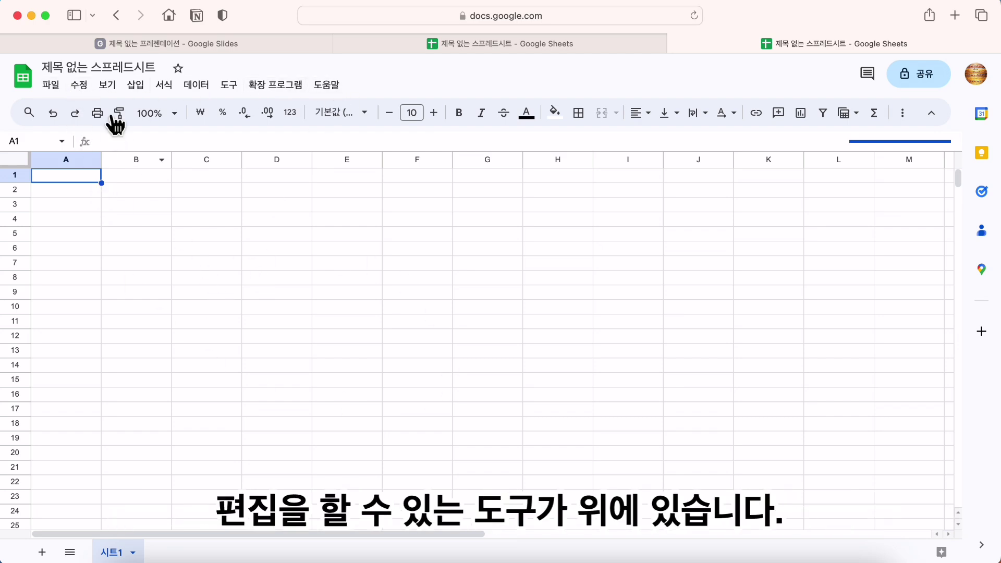
- Close the blank spreadsheet and examine the prepared sheet's googlfinance, ticker and option headers and the attribute names in E4:E14
{"action": "left_click", "coordinate": [677, 43]}
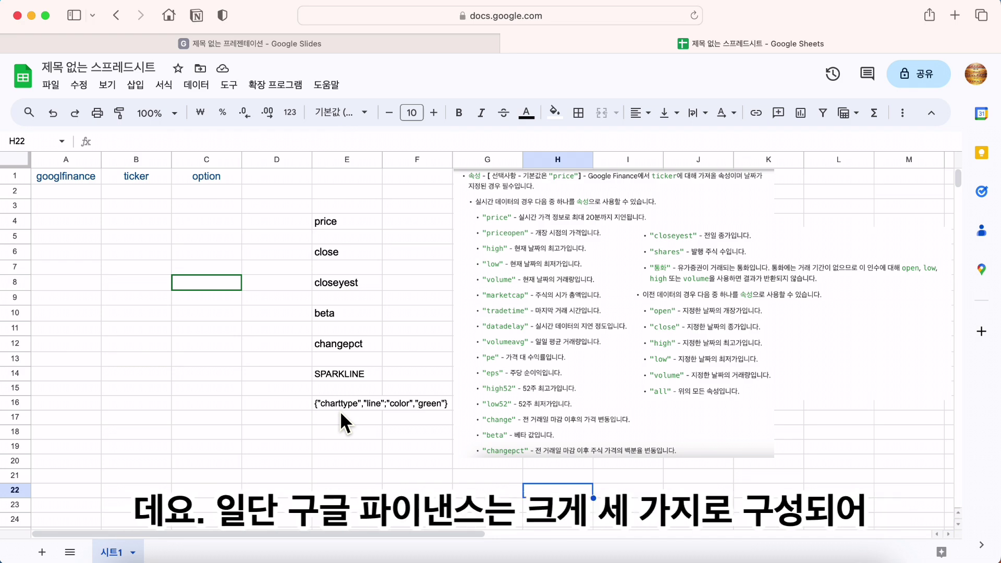
{"action": "left_click", "coordinate": [88, 179]}
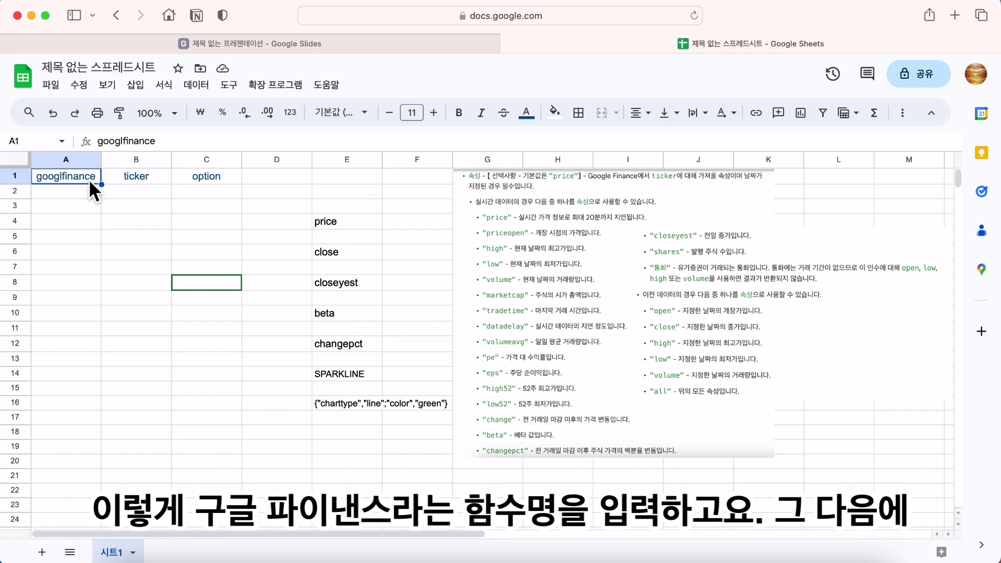
{"action": "left_click", "coordinate": [155, 183]}
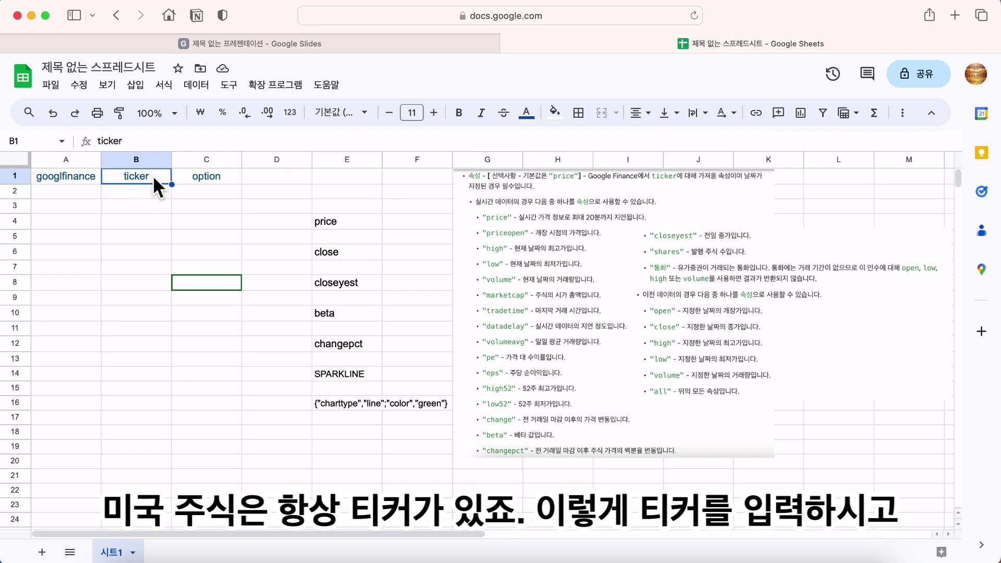
{"action": "left_click", "coordinate": [211, 183]}
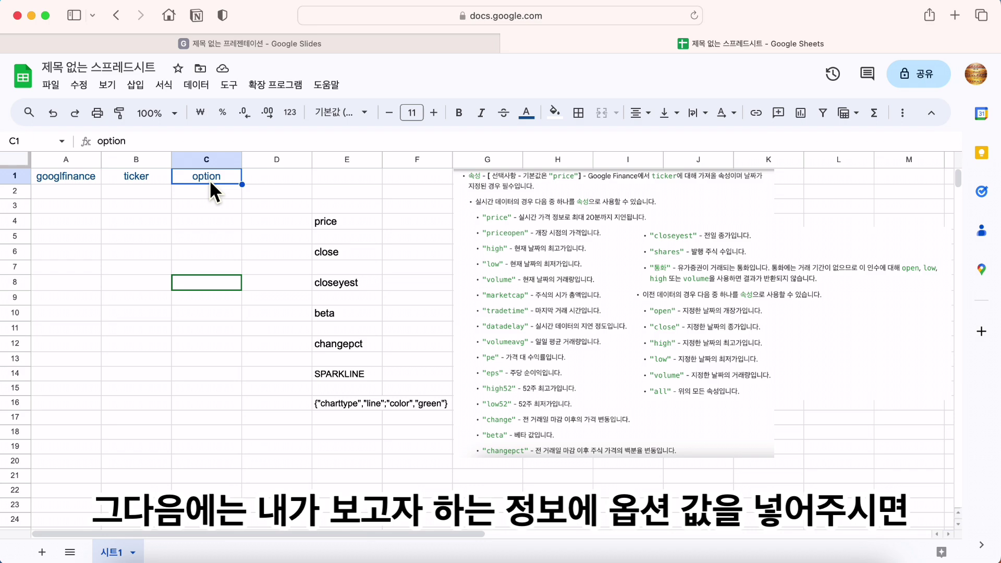
{"action": "left_click_drag", "start_coordinate": [356, 223], "coordinate": [357, 379]}
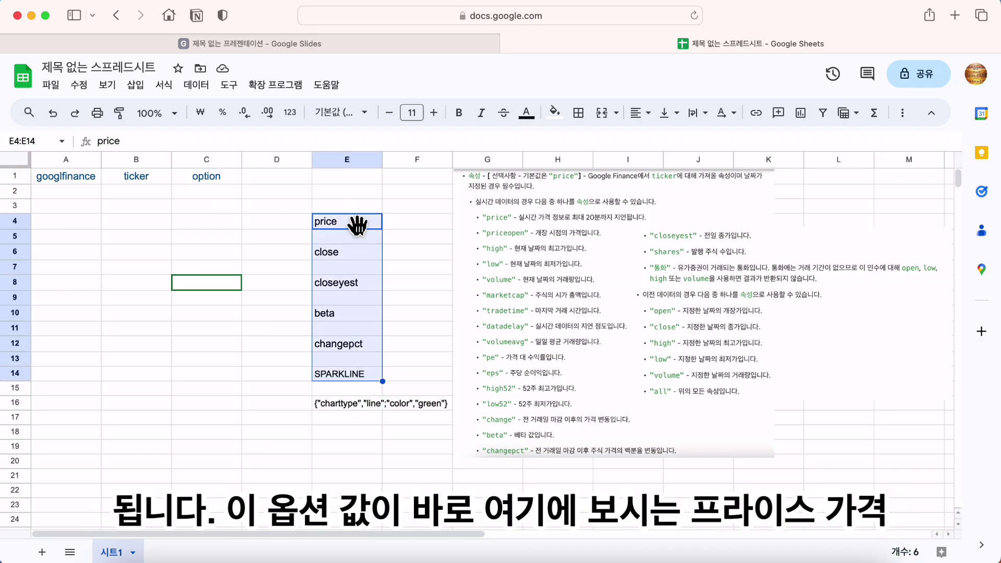
{"action": "left_click", "coordinate": [342, 249]}
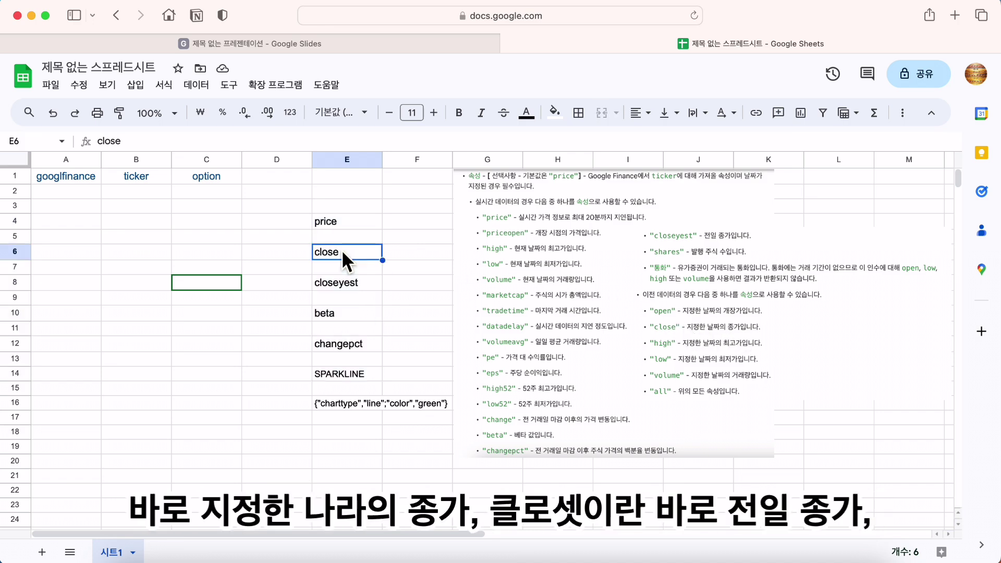
{"action": "left_click", "coordinate": [345, 280]}
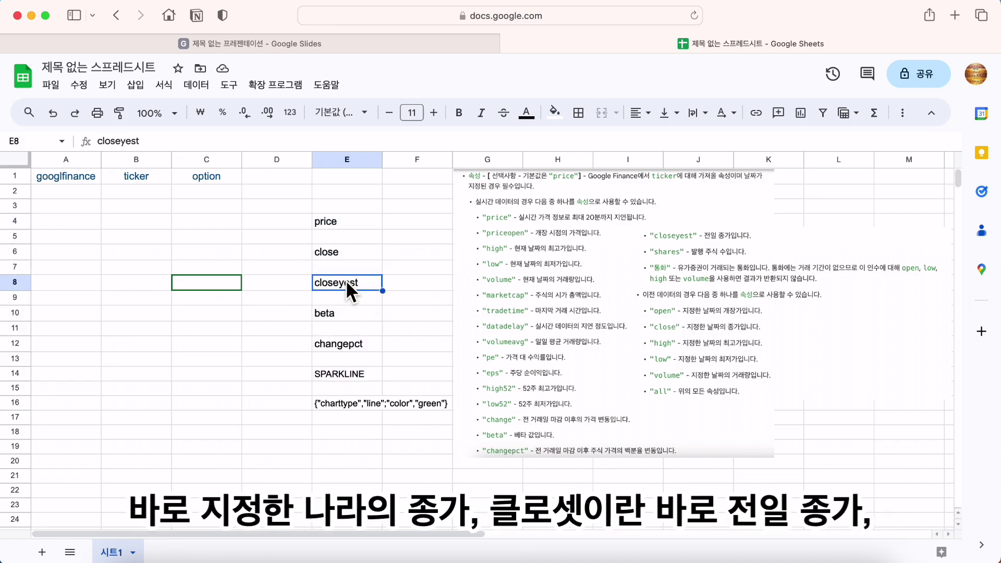
{"action": "left_click", "coordinate": [340, 312]}
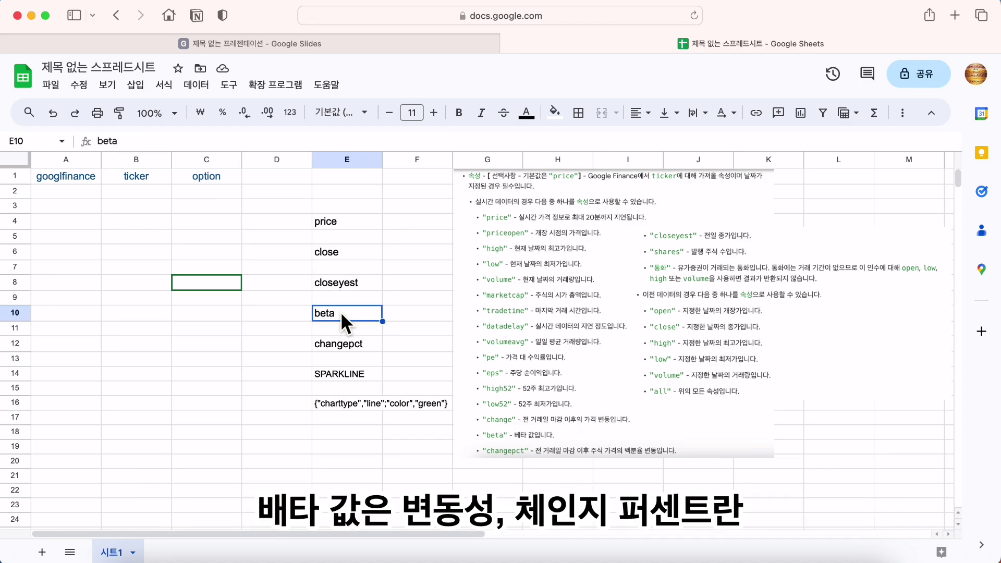
{"action": "left_click", "coordinate": [349, 344]}
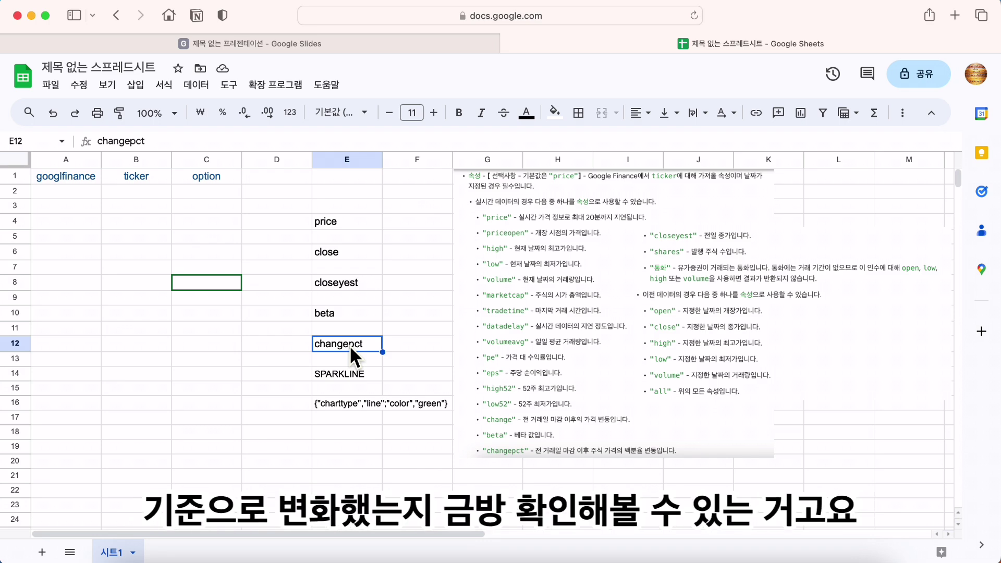
{"action": "left_click", "coordinate": [348, 374]}
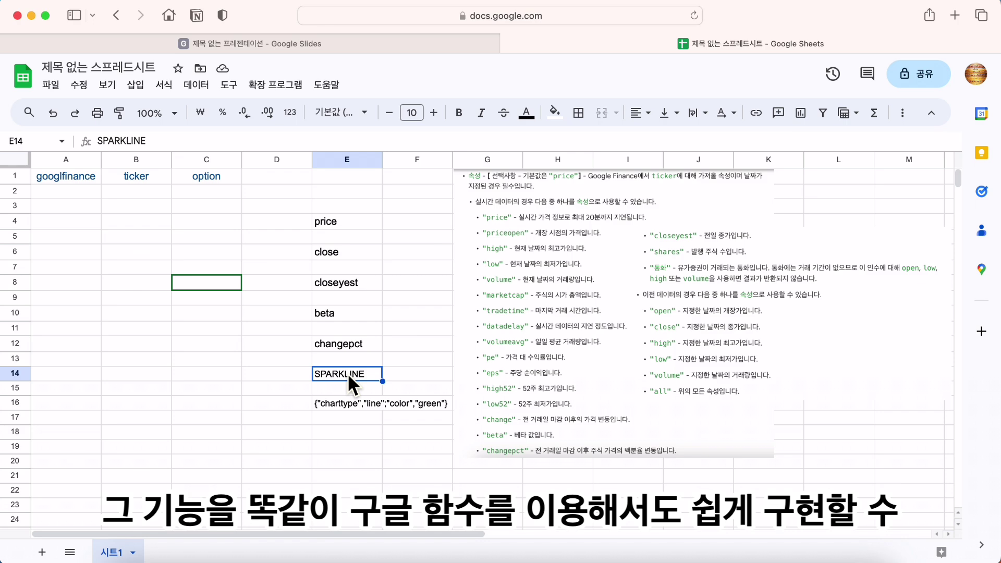
{"action": "left_click_drag", "start_coordinate": [368, 222], "coordinate": [366, 373]}
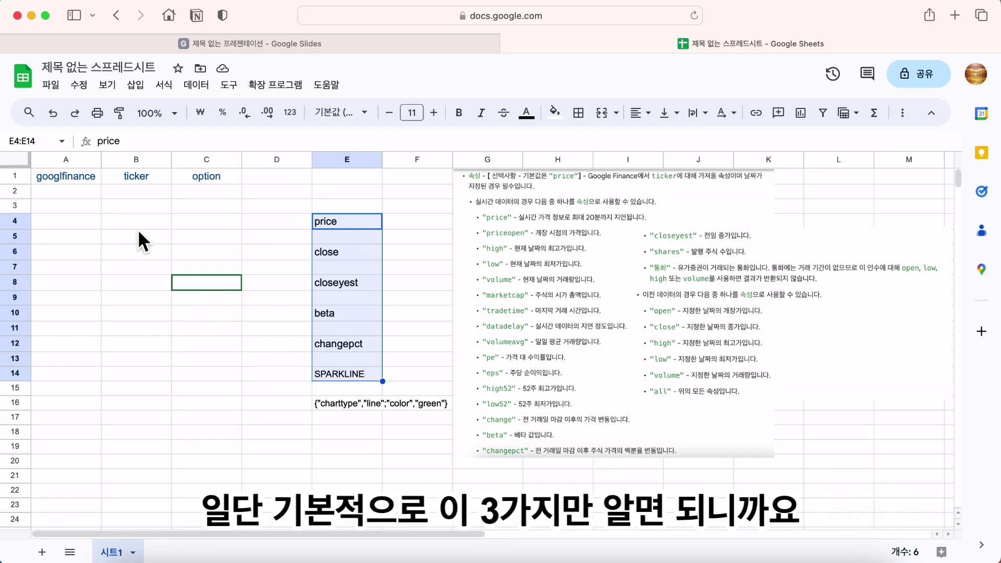
{"action": "left_click", "coordinate": [92, 182]}
{"action": "left_click", "coordinate": [153, 179]}
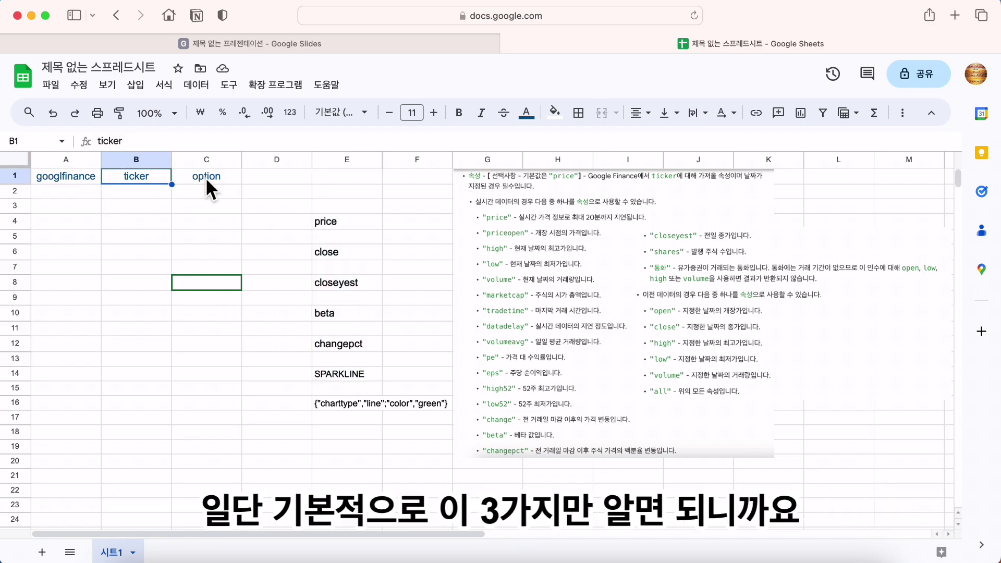
{"action": "left_click", "coordinate": [206, 177]}
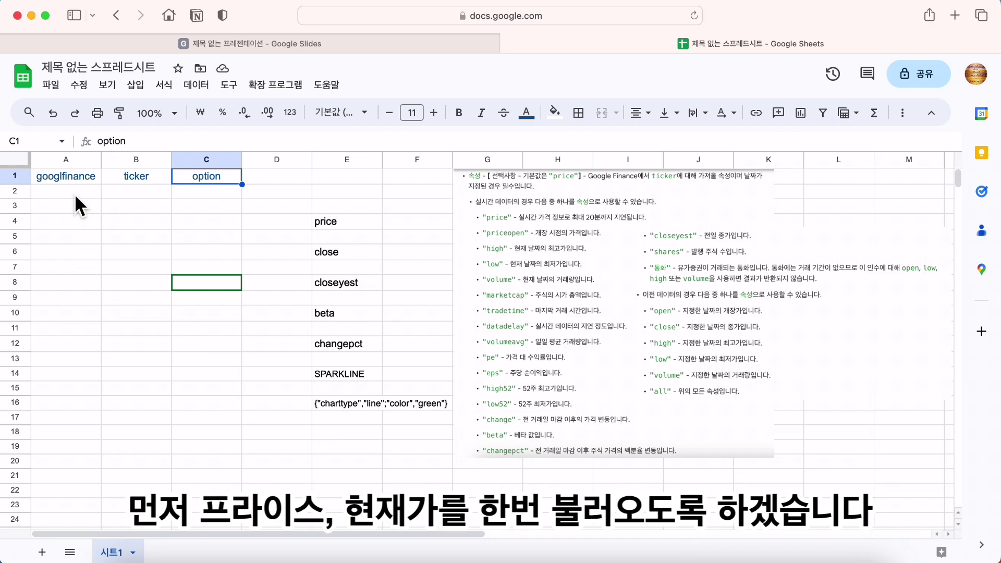
{"action": "left_click", "coordinate": [336, 224]}
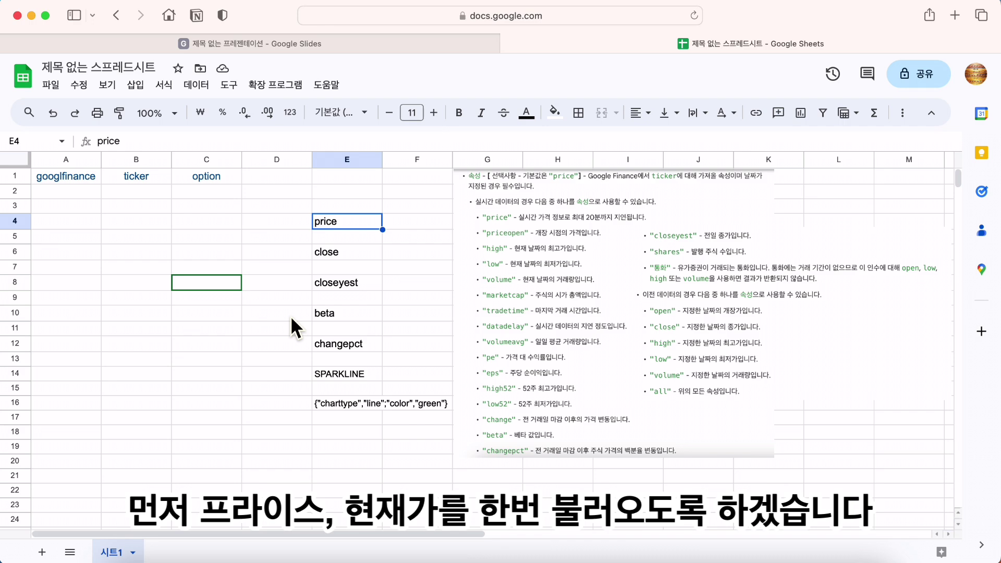
- Enter the formula =GOOGLEFINANCE("aapl","price") in cell A2 to retrieve Apple's current share price
{"action": "left_click", "coordinate": [66, 191]}
{"action": "type", "text": "="}
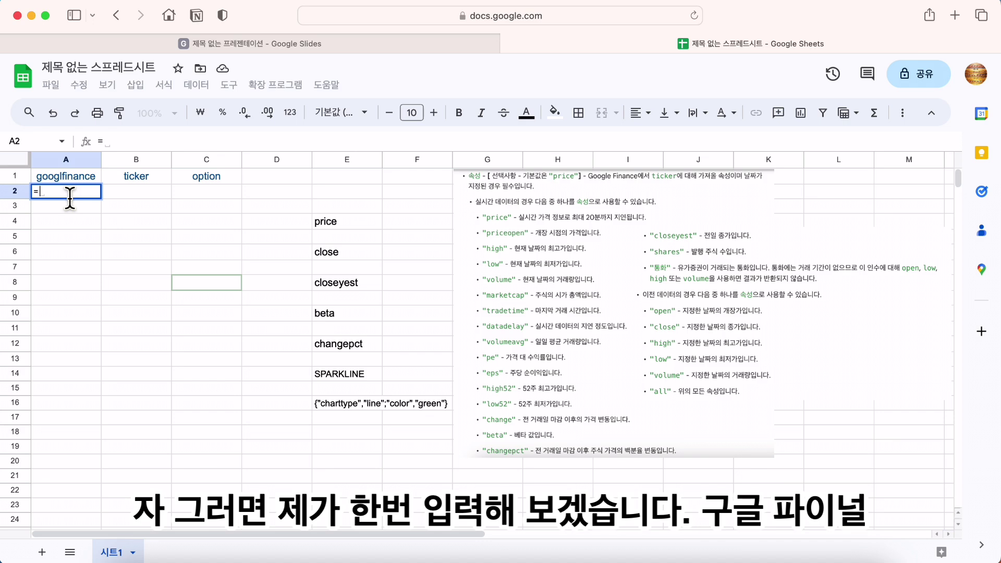
{"action": "type", "text": "ㅎ"}
{"action": "key", "text": "BackSpace"}
{"action": "type", "text": "goo"}
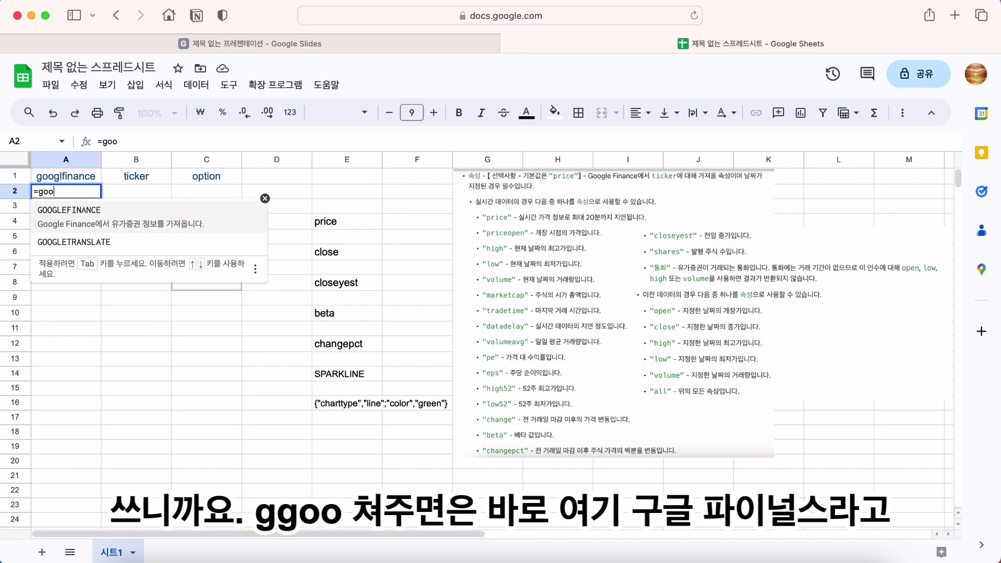
{"action": "left_click", "coordinate": [85, 218]}
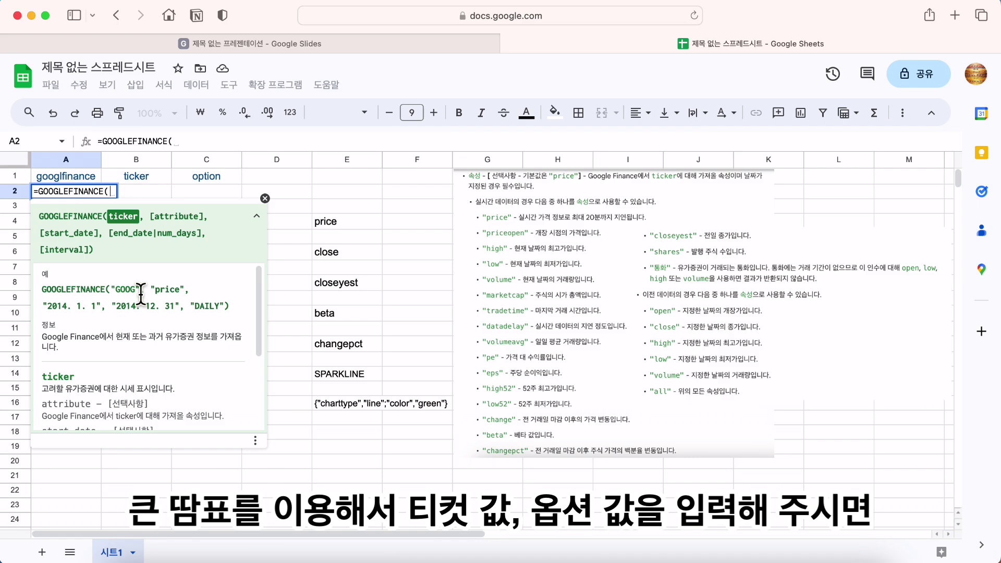
{"action": "left_click", "coordinate": [177, 141]}
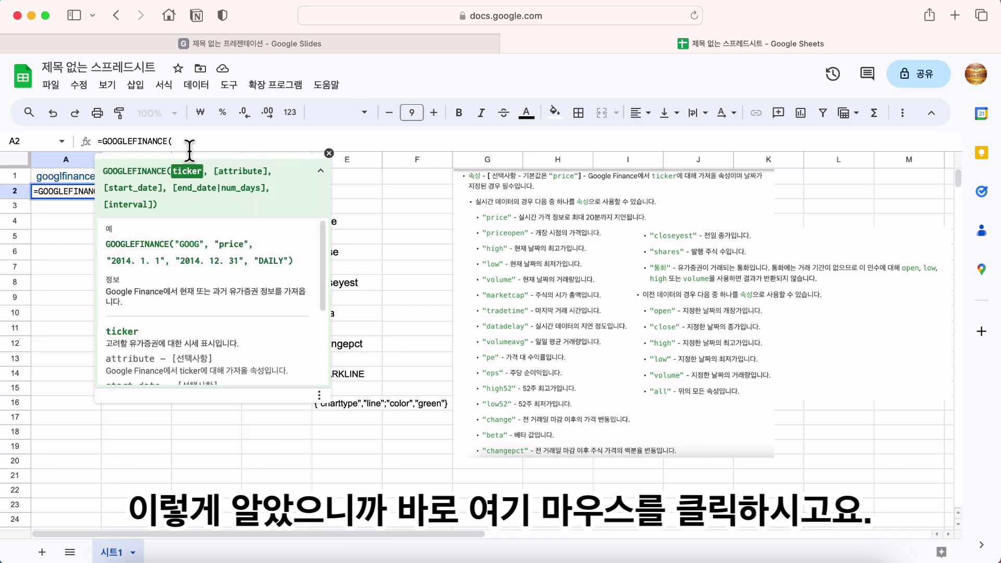
{"action": "type", "text": "\""}
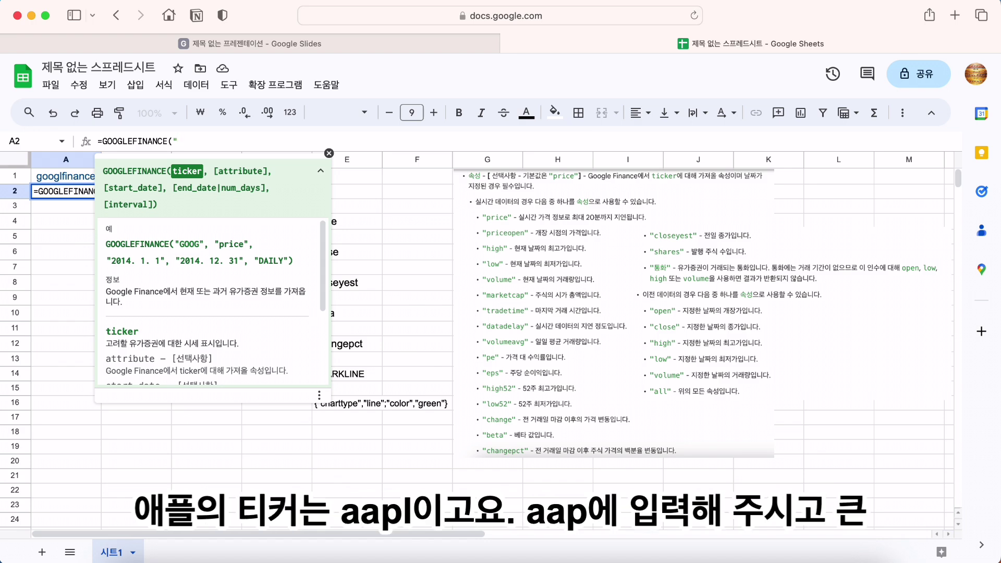
{"action": "type", "text": "aapl\""}
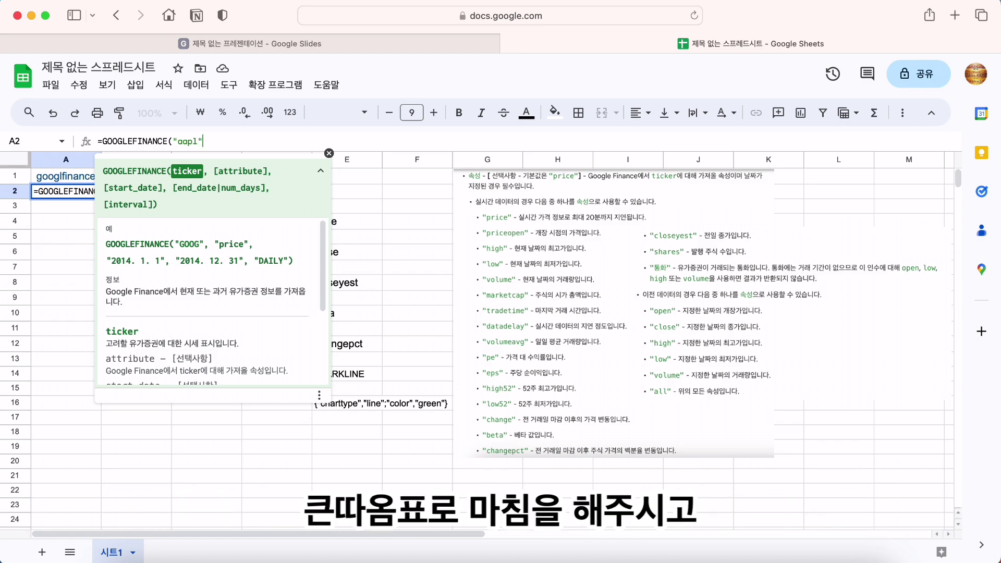
{"action": "type", "text": ","}
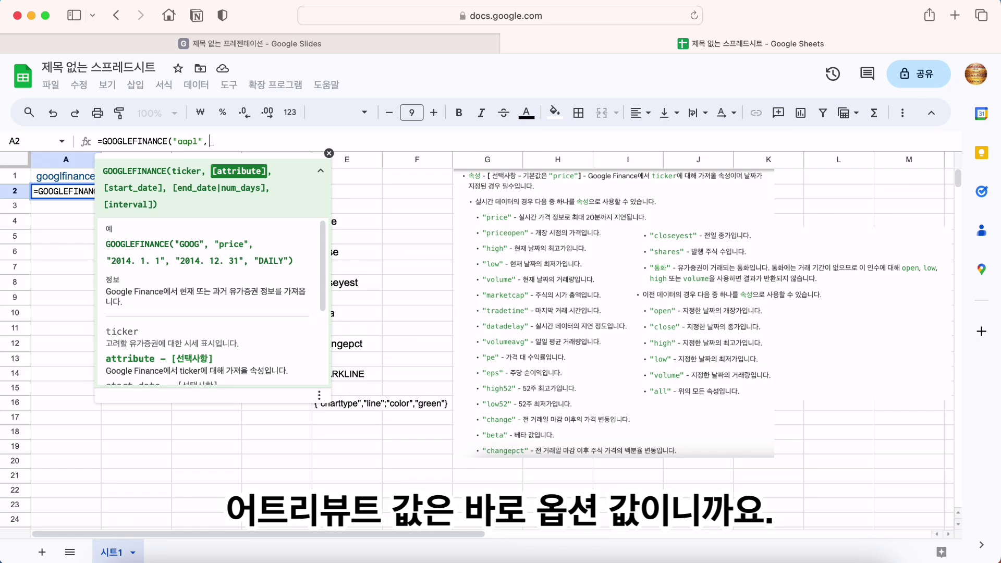
{"action": "type", "text": "\""}
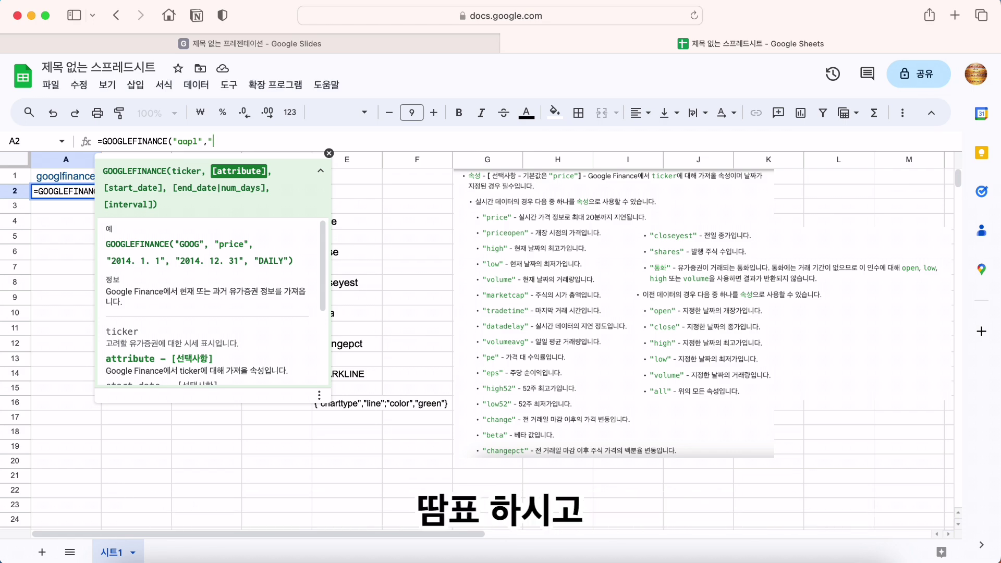
{"action": "type", "text": "price"}
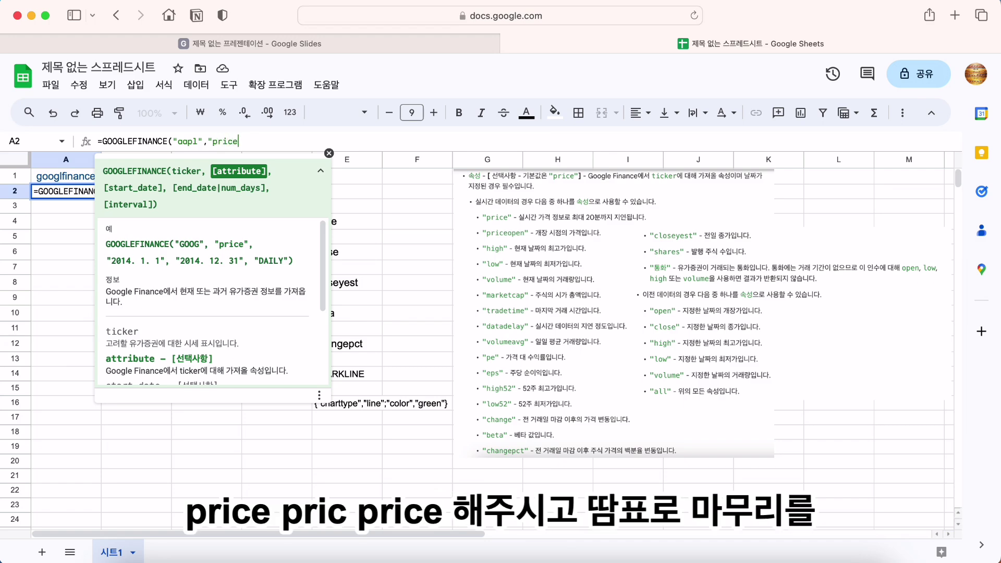
{"action": "type", "text": "\""}
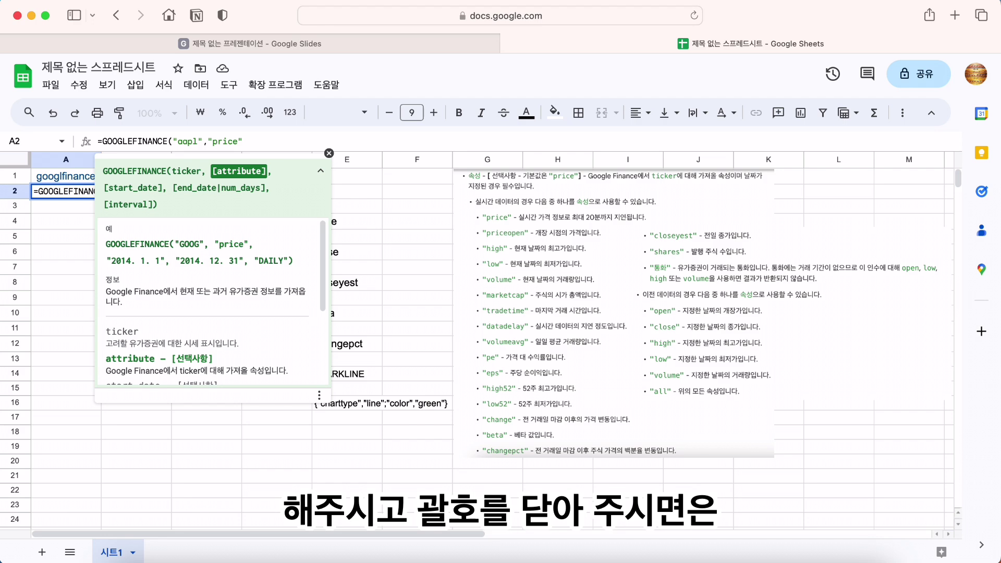
{"action": "type", "text": ")"}
{"action": "key", "text": "Return"}
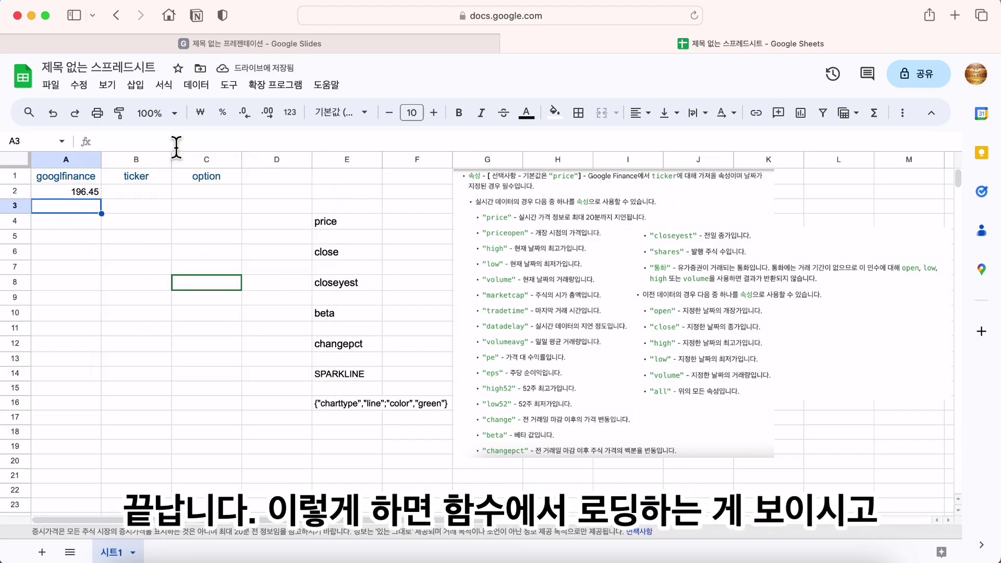
- Change the attribute in the A2 formula to "closeyest" to retrieve Apple's previous closing price
{"action": "left_click", "coordinate": [94, 195]}
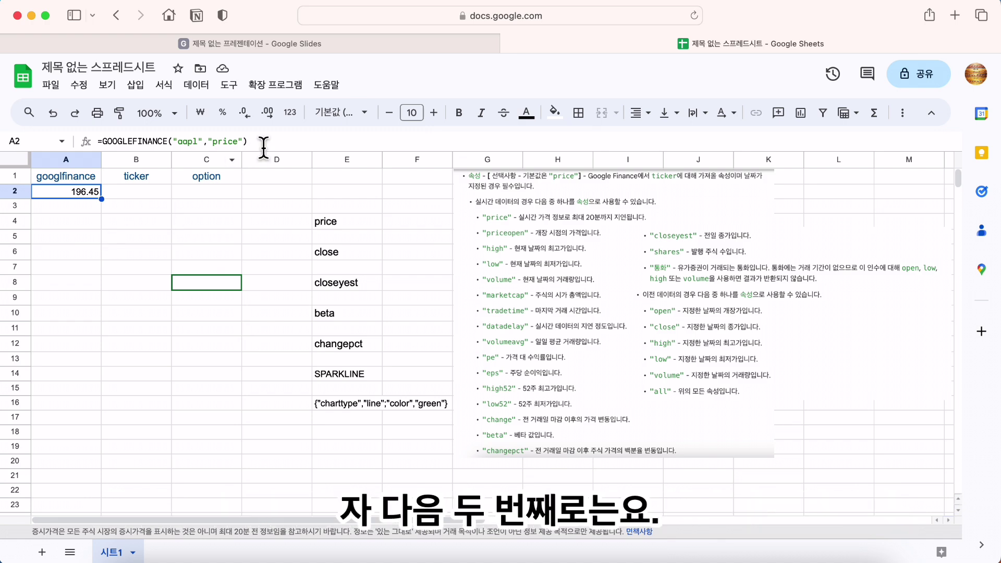
{"action": "left_click", "coordinate": [238, 141]}
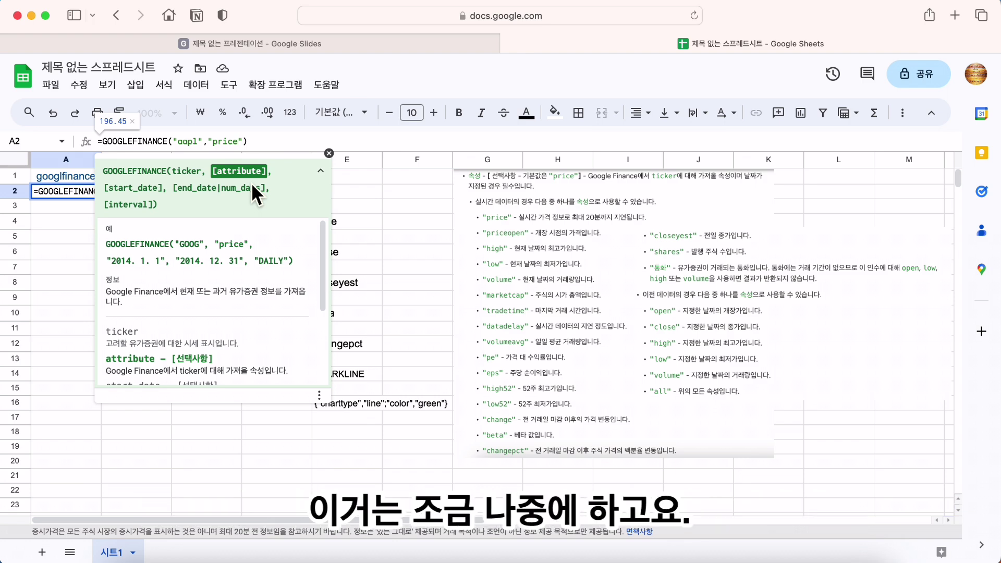
{"action": "key", "text": "BackSpace"}
{"action": "key", "text": "BackSpace"}
{"action": "key", "text": "BackSpace"}
{"action": "key", "text": "BackSpace"}
{"action": "key", "text": "BackSpace"}
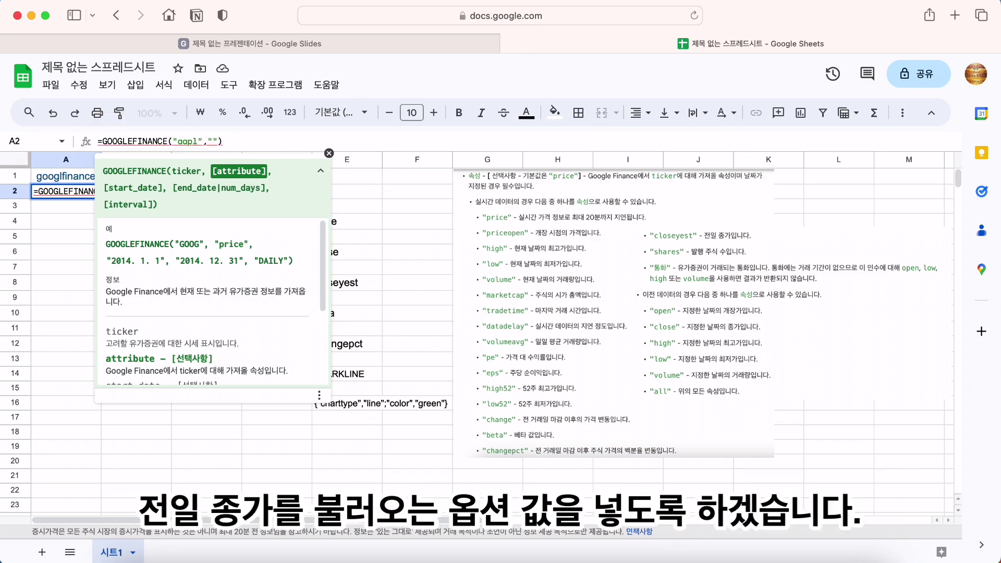
{"action": "type", "text": "closeyes"}
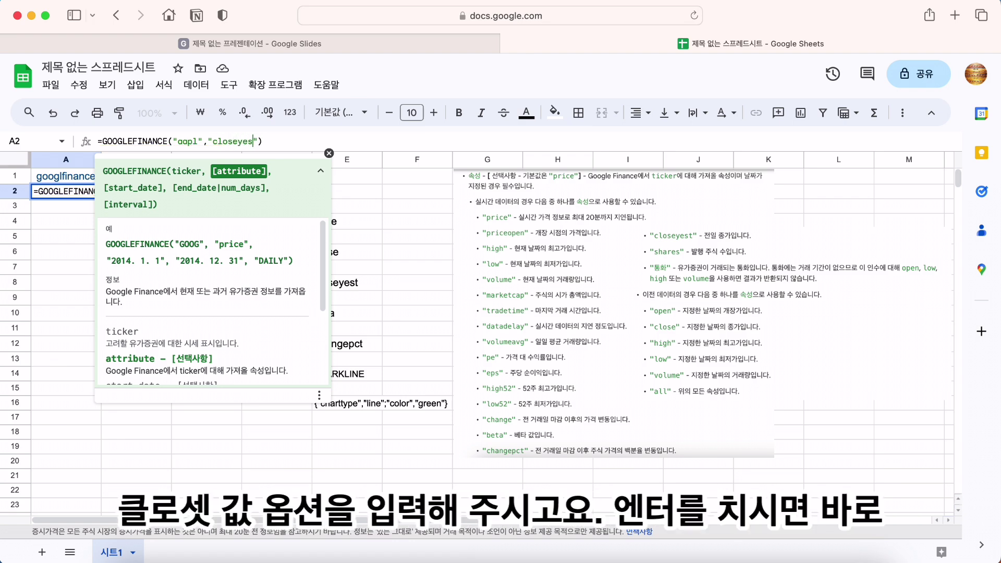
{"action": "type", "text": "t"}
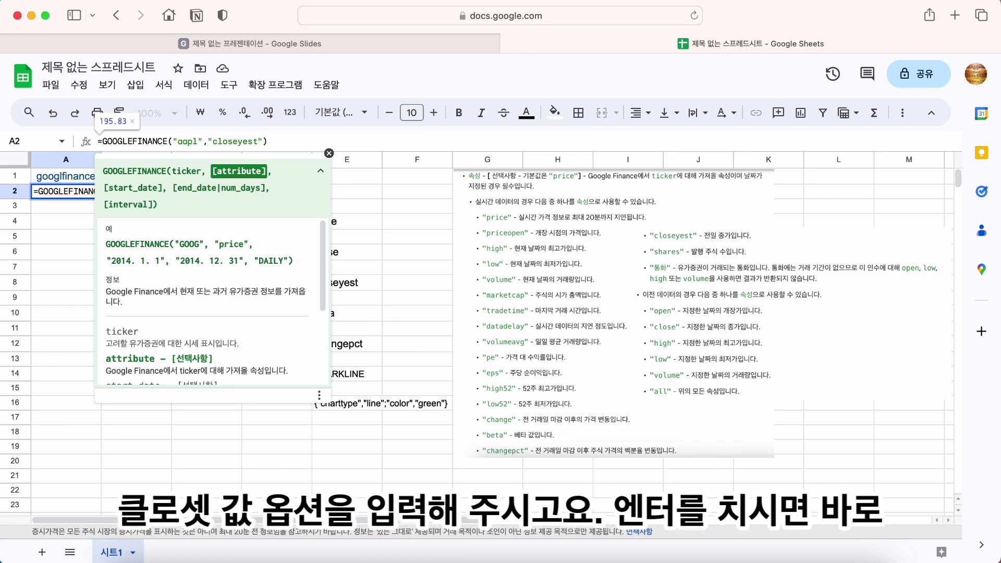
{"action": "key", "text": "Return"}
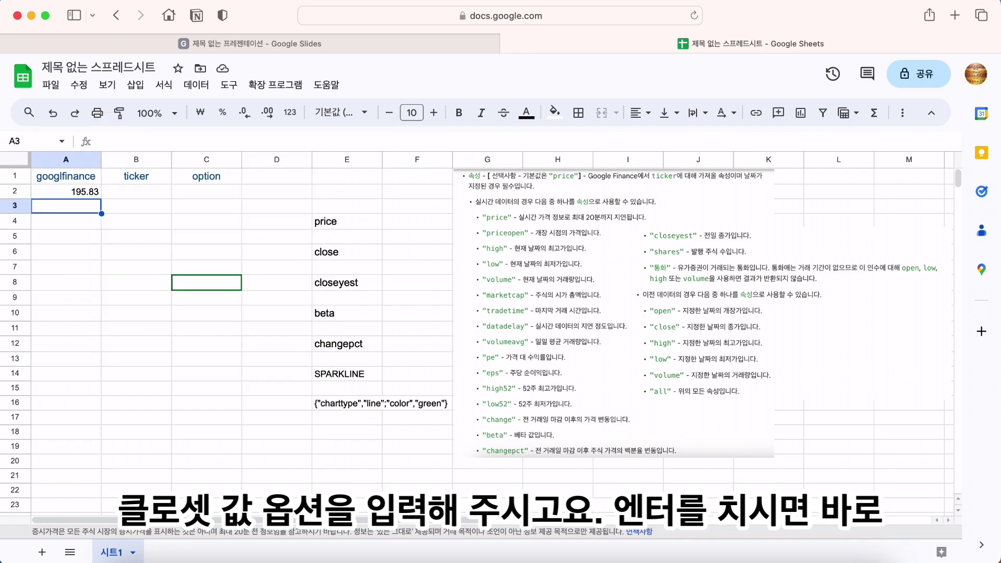
- Change the attribute in the A2 formula to "beta" to retrieve Apple's beta value
{"action": "left_click", "coordinate": [65, 191]}
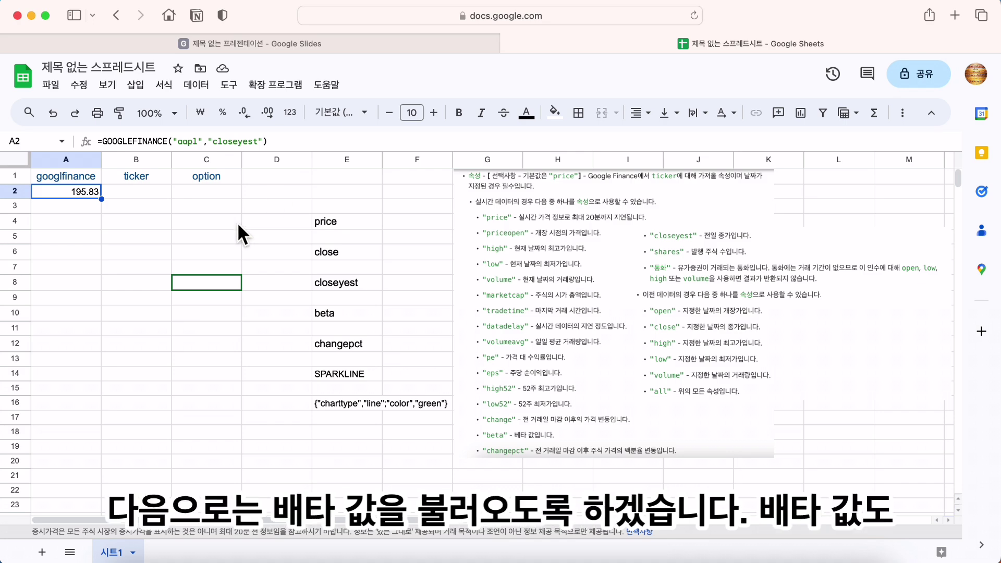
{"action": "left_click", "coordinate": [76, 220]}
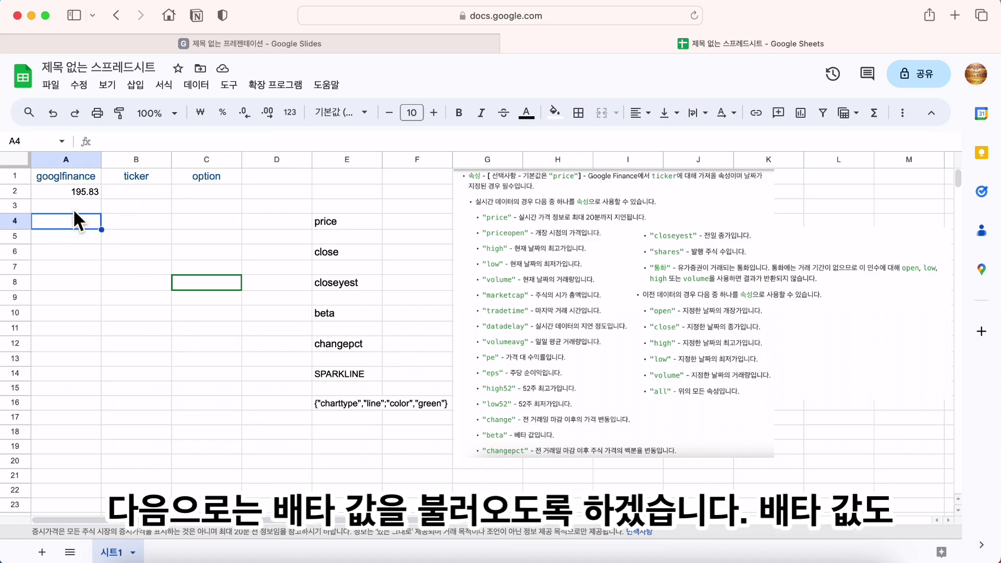
{"action": "left_click", "coordinate": [83, 194]}
{"action": "left_click", "coordinate": [263, 141]}
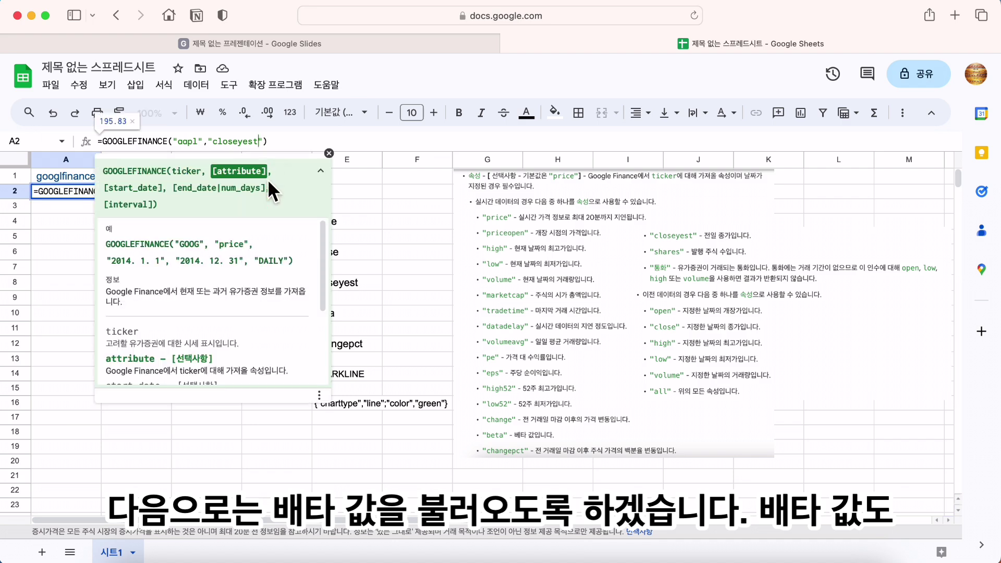
{"action": "key", "text": "BackSpace"}
{"action": "key", "text": "BackSpace"}
{"action": "key", "text": "BackSpace"}
{"action": "key", "text": "BackSpace"}
{"action": "key", "text": "BackSpace"}
{"action": "key", "text": "BackSpace"}
{"action": "key", "text": "BackSpace"}
{"action": "key", "text": "BackSpace"}
{"action": "key", "text": "BackSpace"}
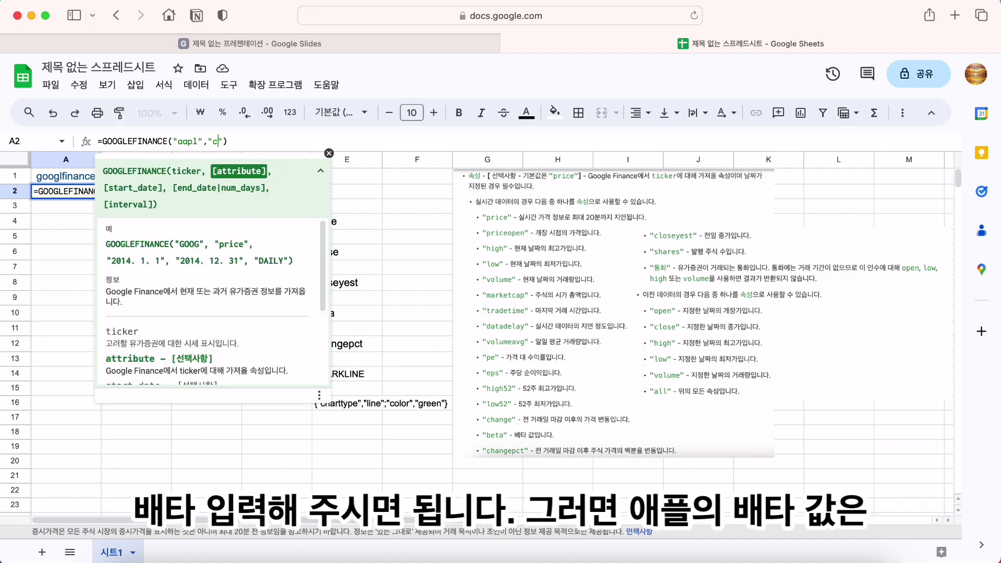
{"action": "type", "text": "beta"}
{"action": "key", "text": "Return"}
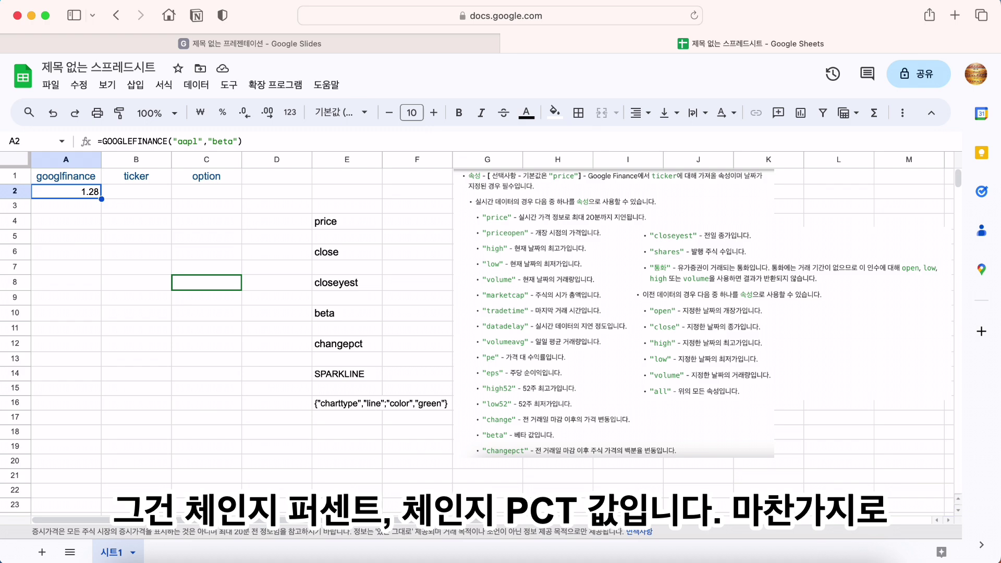
- Change the attribute in the A2 formula to "changepct" to retrieve Apple's percentage price change since the previous close
{"action": "left_click", "coordinate": [235, 142]}
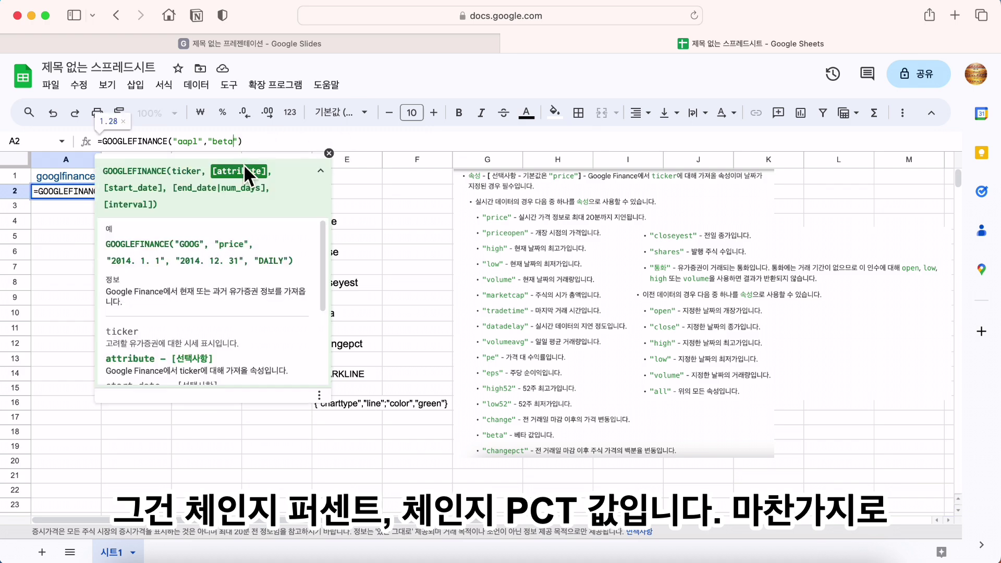
{"action": "key", "text": "BackSpace"}
{"action": "key", "text": "BackSpace"}
{"action": "key", "text": "BackSpace"}
{"action": "key", "text": "BackSpace"}
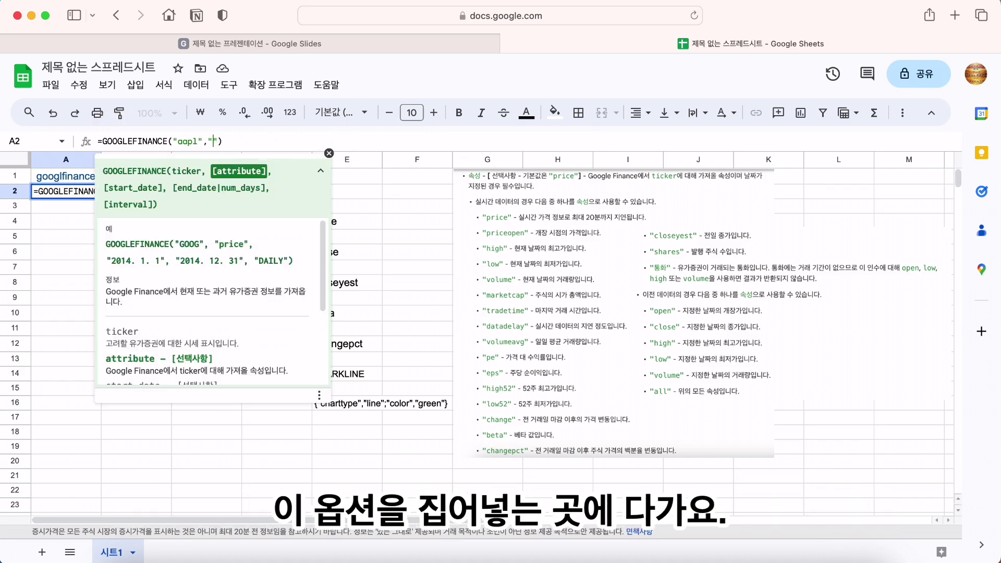
{"action": "type", "text": "changepct"}
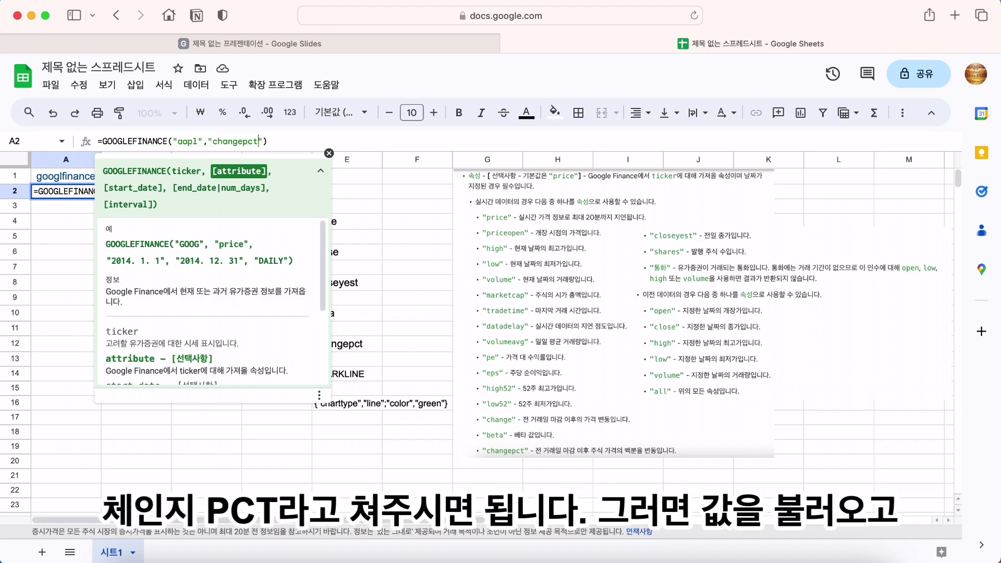
{"action": "key", "text": "Return"}
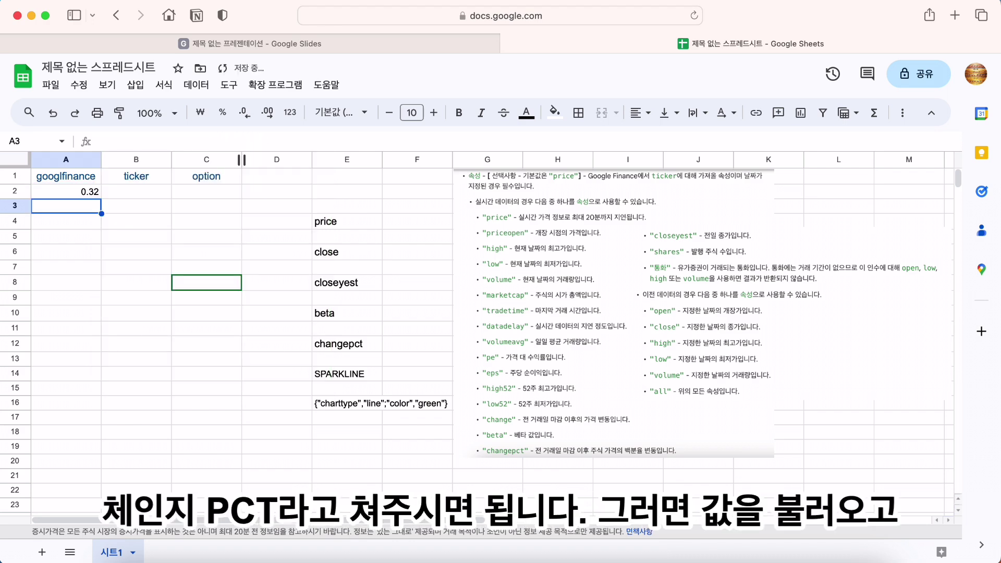
{"action": "left_click", "coordinate": [66, 192]}
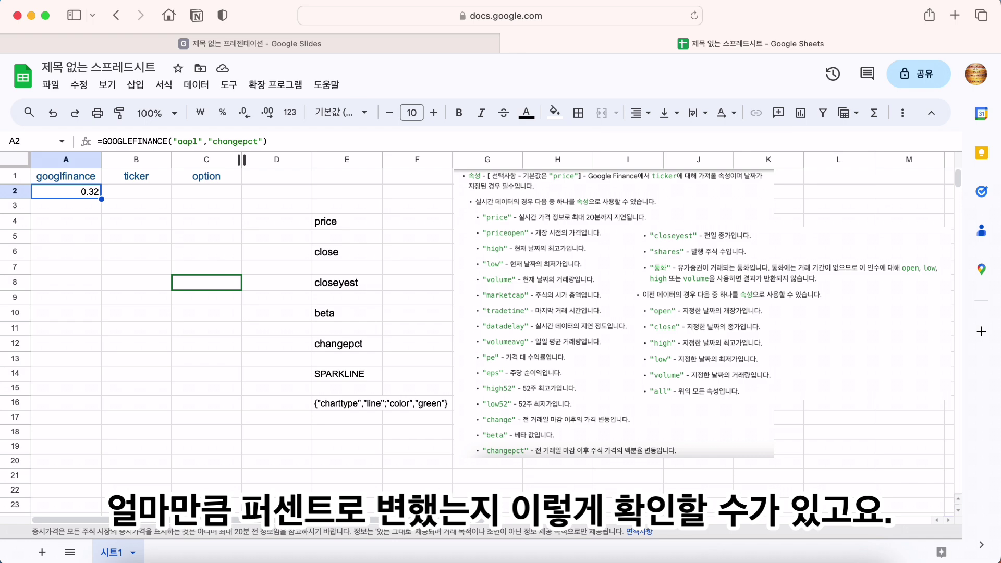
{"action": "left_click", "coordinate": [332, 376]}
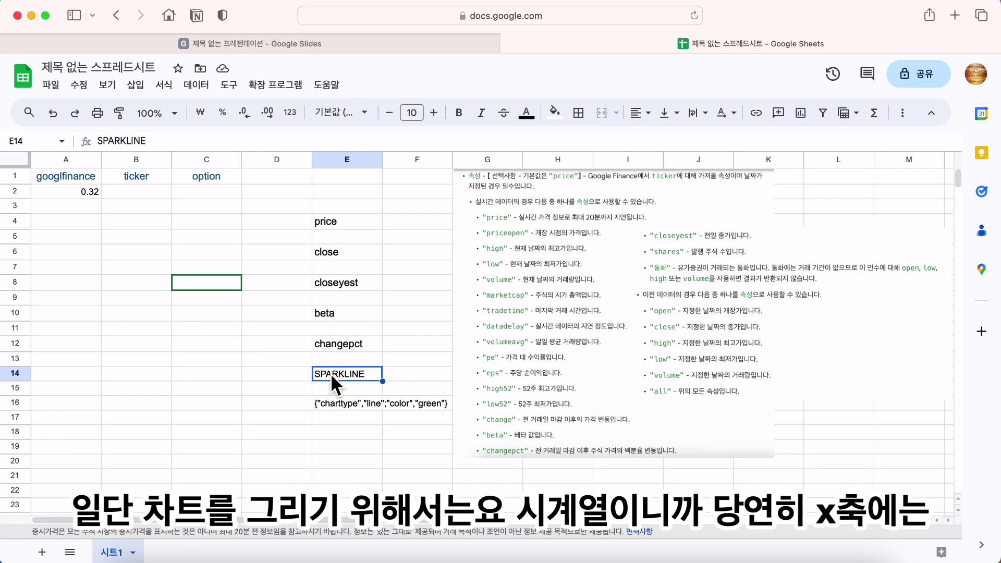
{"action": "left_click_drag", "start_coordinate": [235, 460], "coordinate": [500, 474]}
{"action": "left_click_drag", "start_coordinate": [200, 228], "coordinate": [211, 445]}
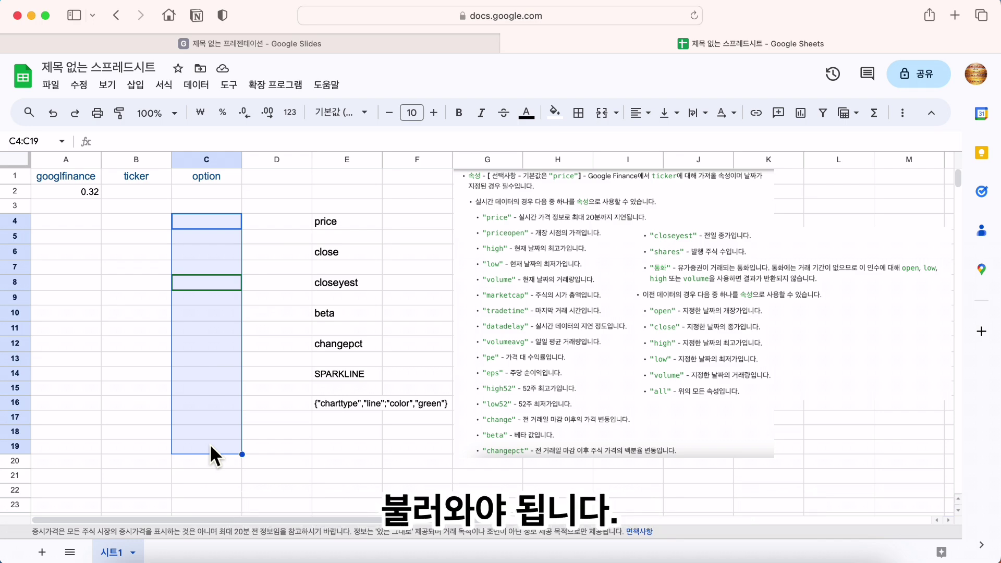
{"action": "left_click", "coordinate": [210, 443]}
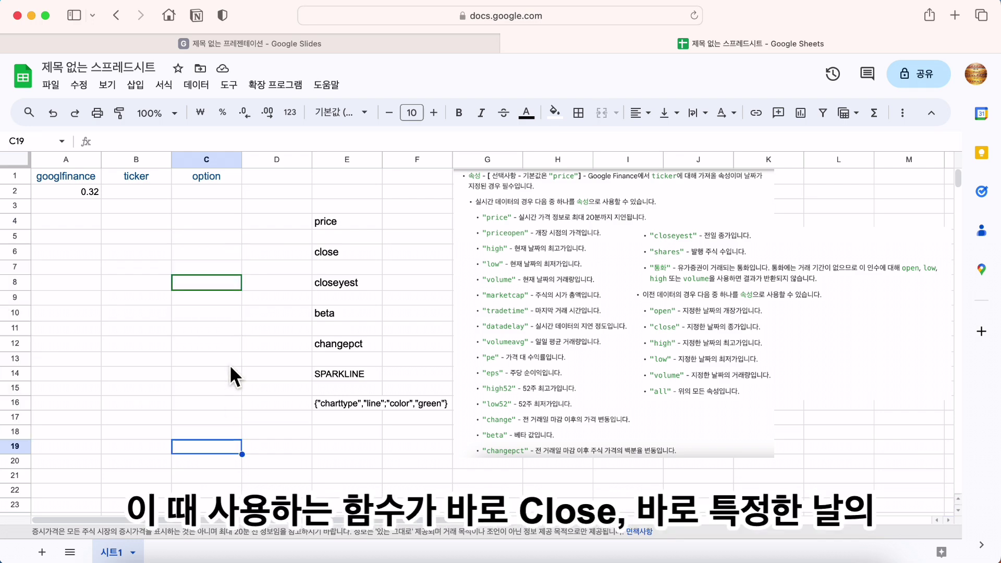
{"action": "left_click", "coordinate": [330, 254]}
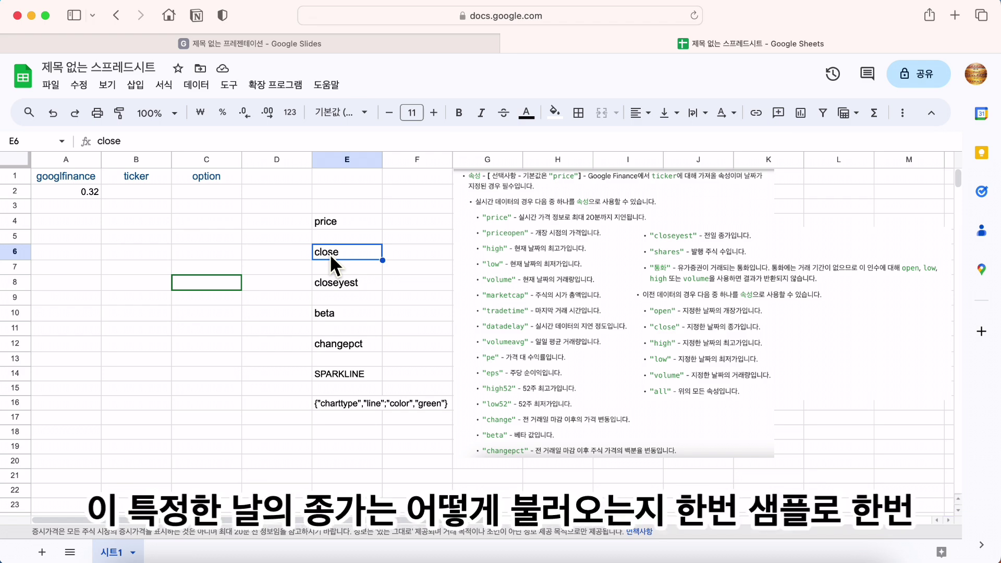
- Change the attribute in the A2 formula to "close", leaving the date argument out
{"action": "left_click", "coordinate": [72, 192]}
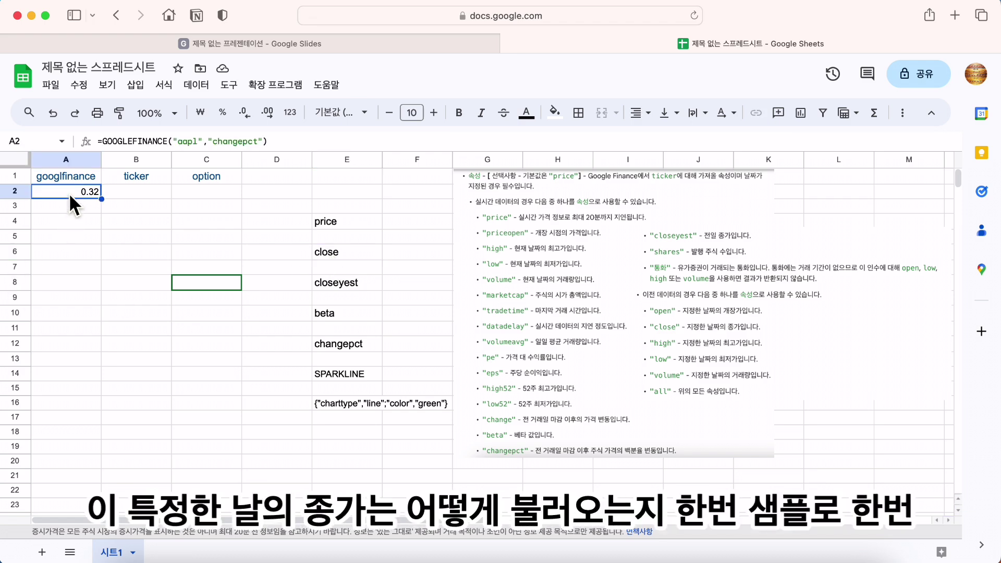
{"action": "left_click", "coordinate": [259, 142]}
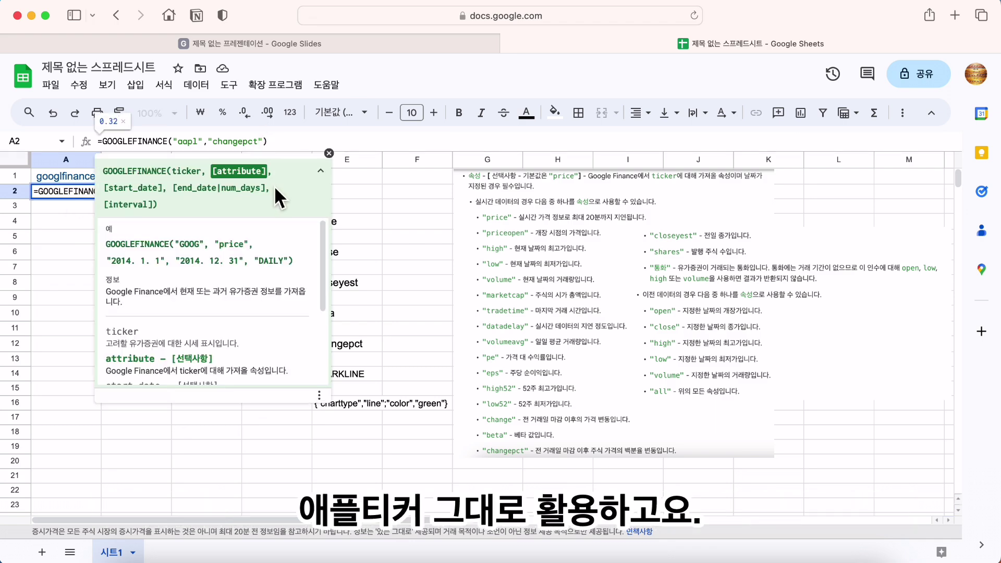
{"action": "key", "text": "BackSpace"}
{"action": "key", "text": "BackSpace"}
{"action": "key", "text": "BackSpace"}
{"action": "key", "text": "BackSpace"}
{"action": "key", "text": "BackSpace"}
{"action": "key", "text": "BackSpace"}
{"action": "key", "text": "BackSpace"}
{"action": "key", "text": "BackSpace"}
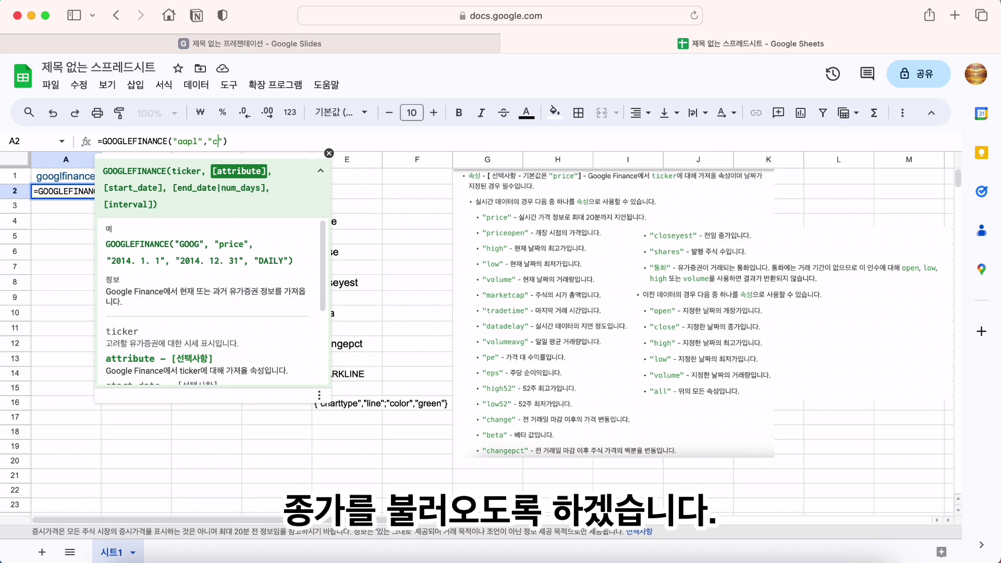
{"action": "type", "text": "lose"}
{"action": "key", "text": "Return"}
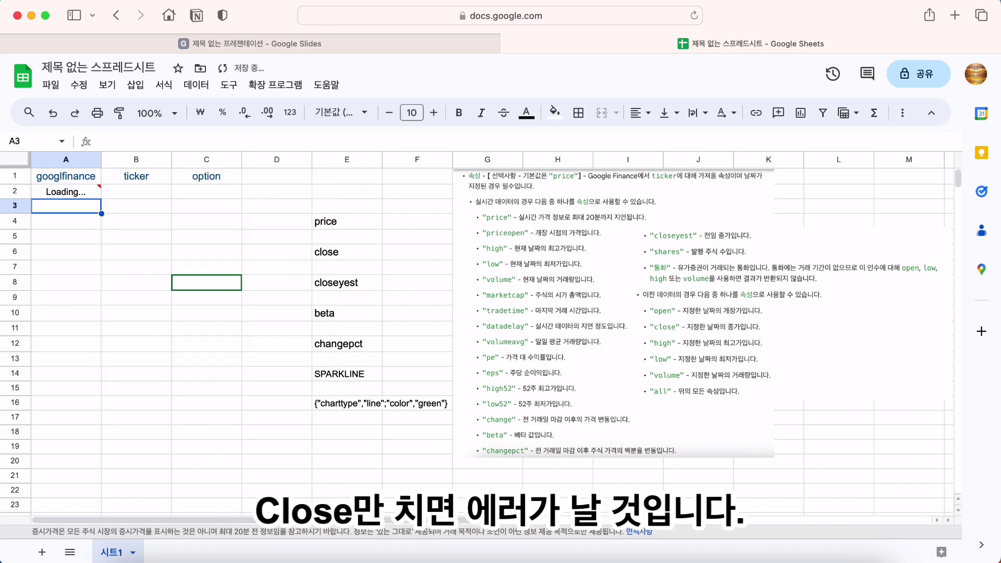
- Add date(2023,7,13) as the start date in the A2 formula to retrieve Apple's closing price for July 13, 2023
{"action": "left_click", "coordinate": [65, 191]}
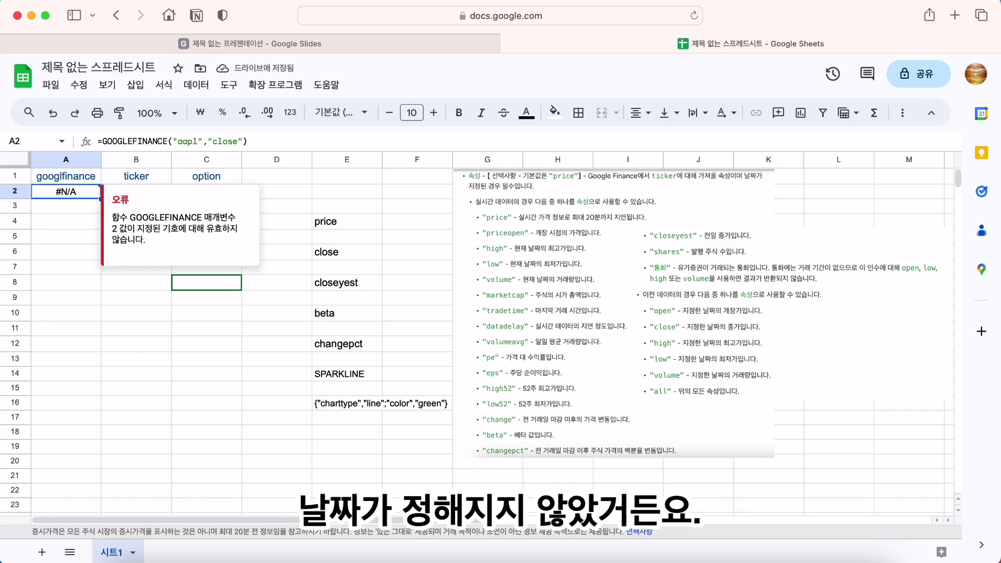
{"action": "left_click", "coordinate": [243, 141]}
{"action": "type", "text": ", "}
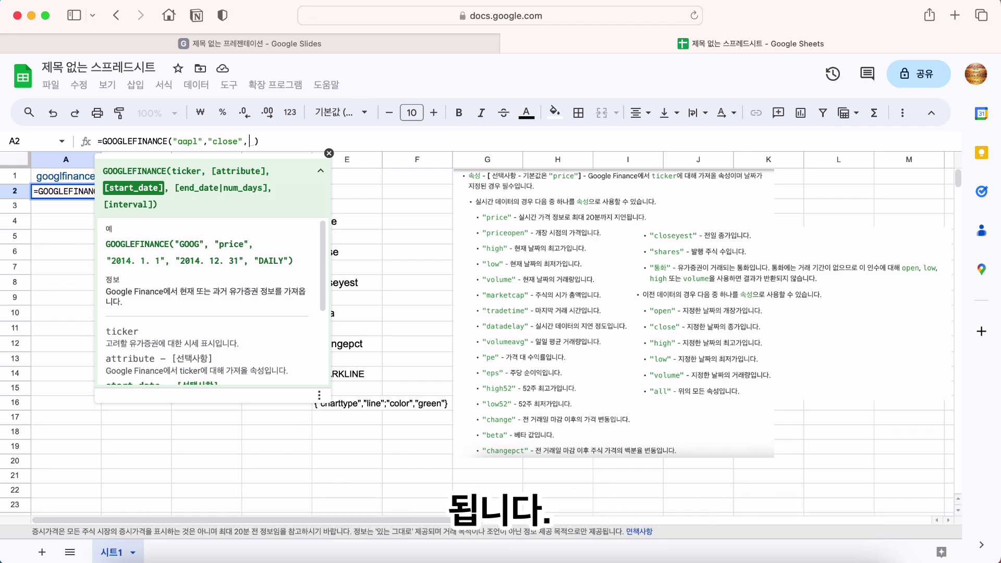
{"action": "type", "text": "data"}
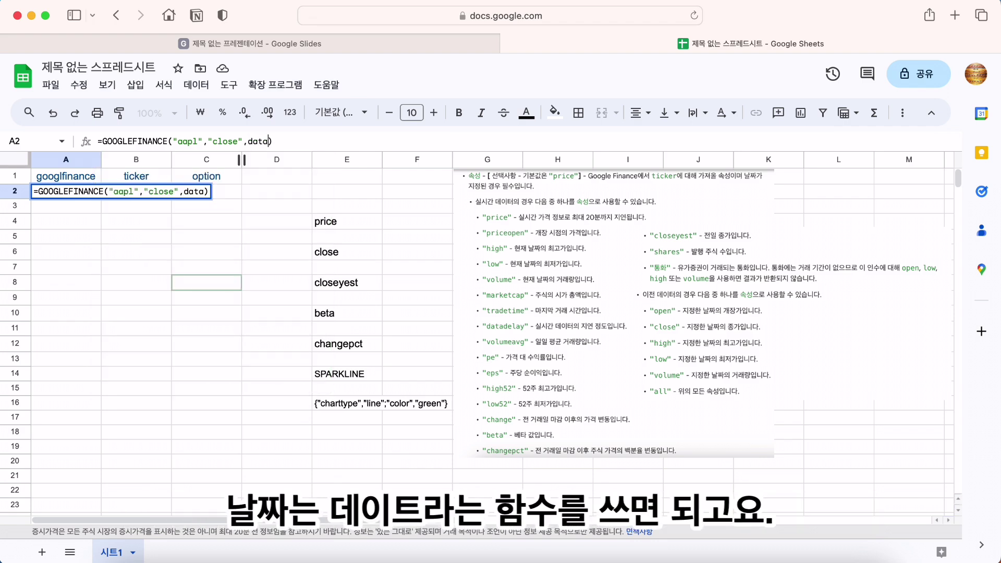
{"action": "key", "text": "BackSpace"}
{"action": "type", "text": "e"}
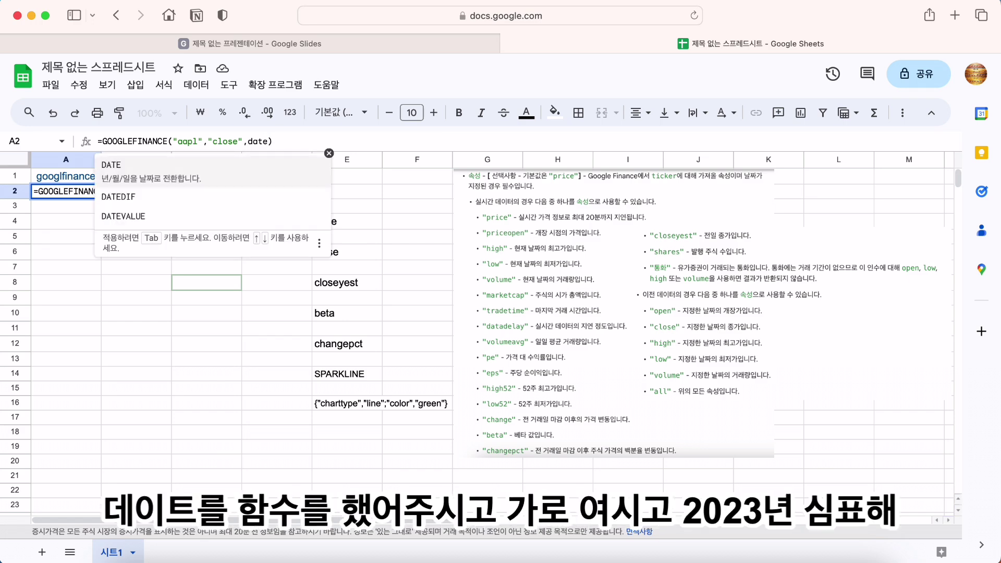
{"action": "type", "text": "("}
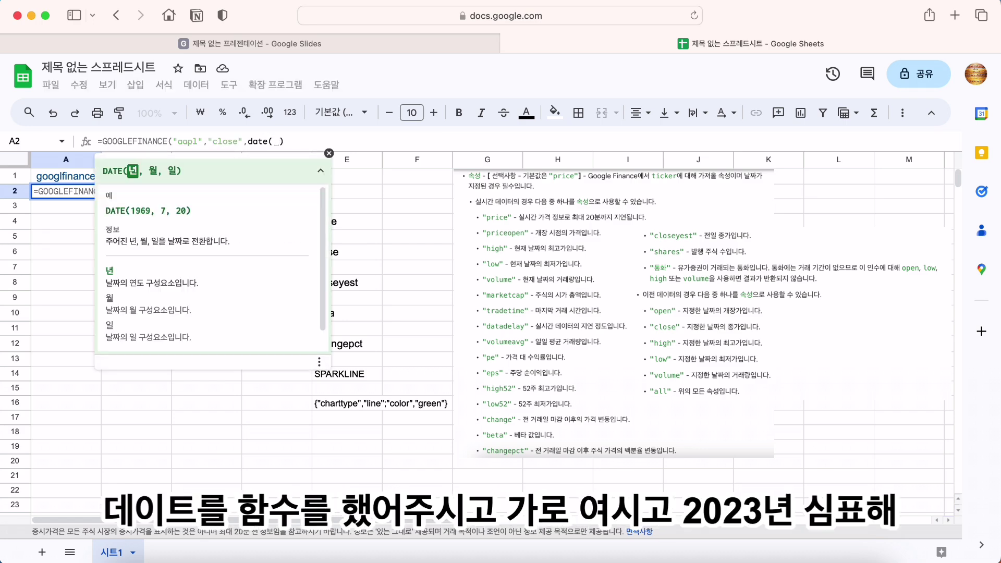
{"action": "type", "text": "2023"}
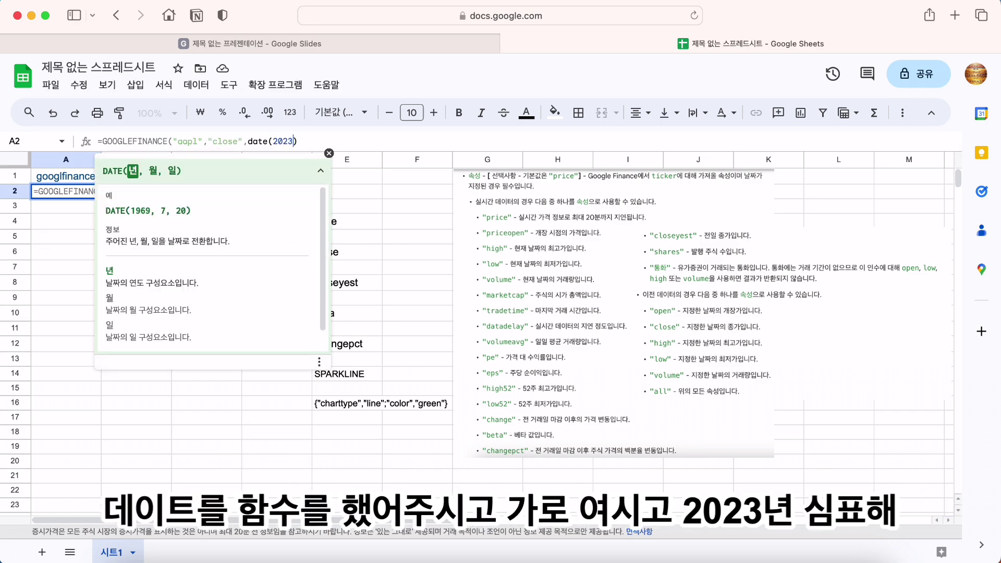
{"action": "type", "text": ","}
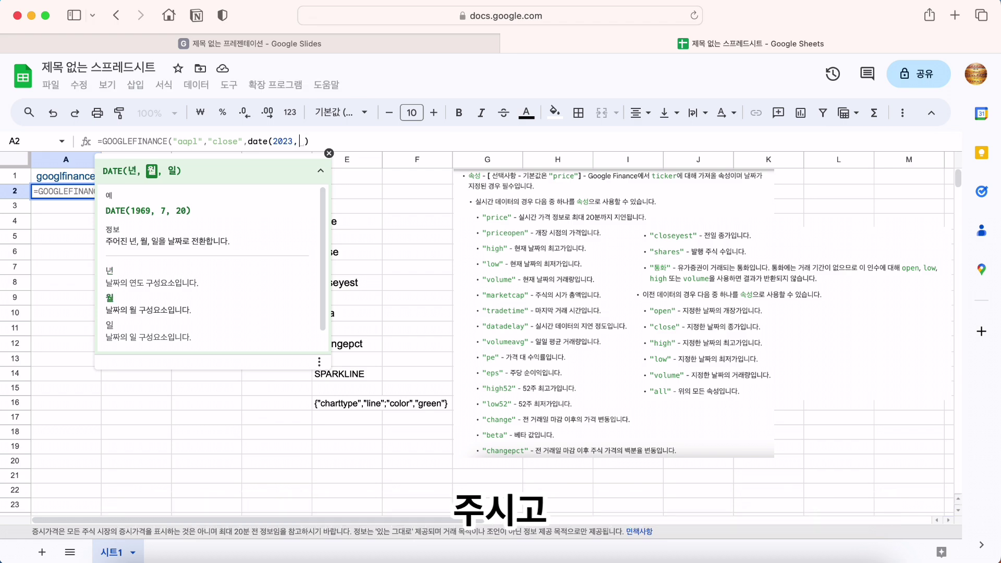
{"action": "type", "text": "7,1"}
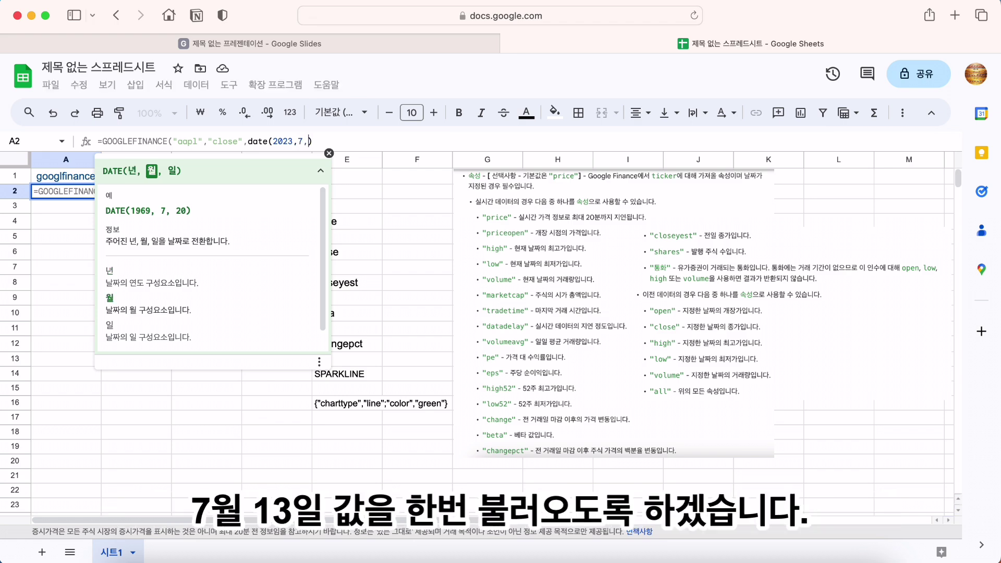
{"action": "type", "text": "3"}
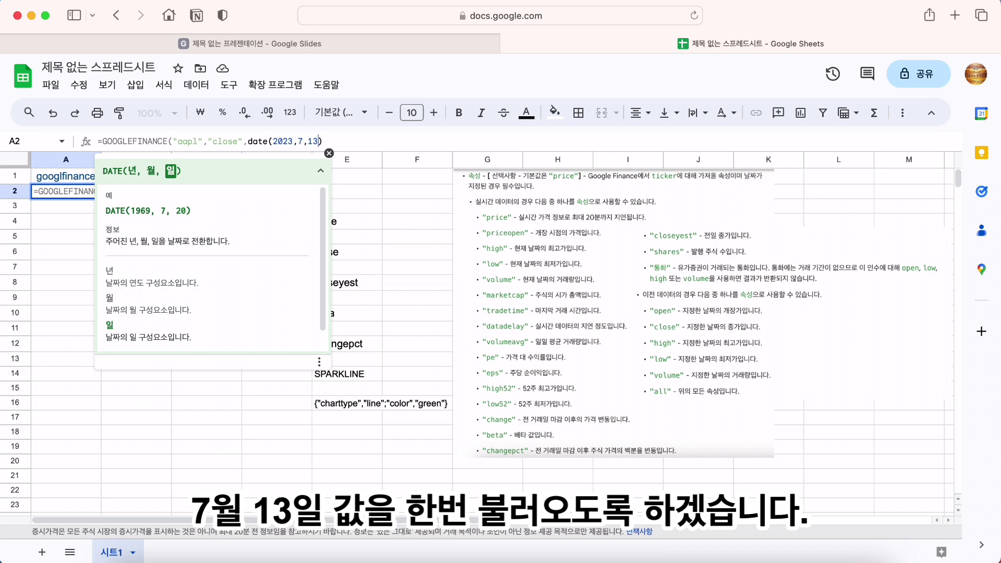
{"action": "type", "text": ")"}
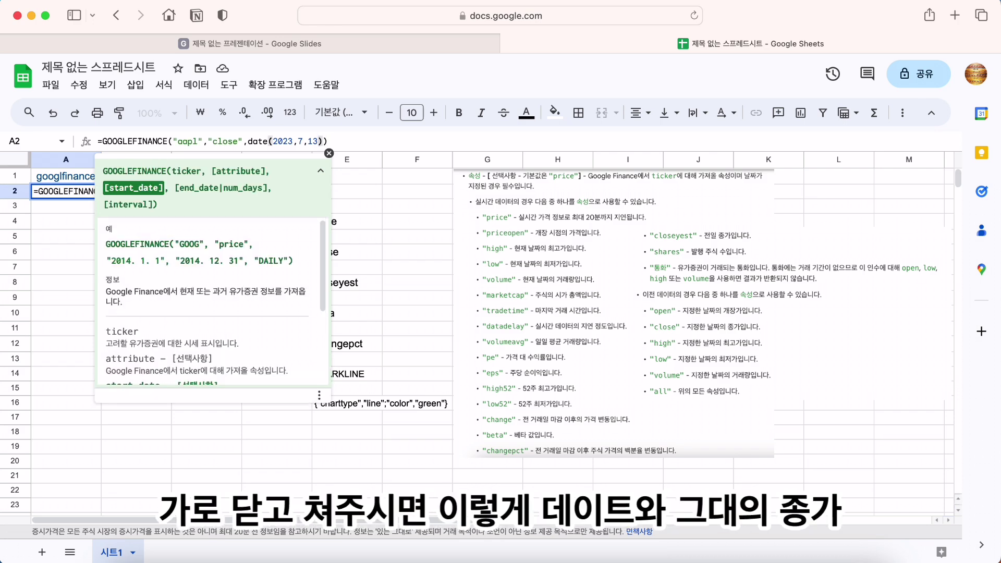
{"action": "key", "text": "Return"}
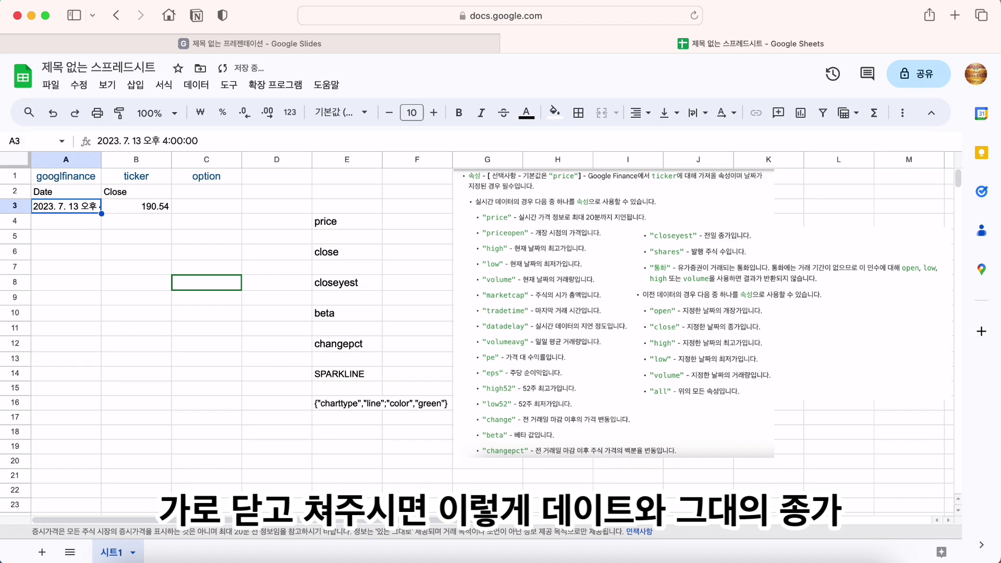
- Examine the returned date in A3 and closing price in B3
{"action": "key", "text": "Up"}
{"action": "key", "text": "Down"}
{"action": "key", "text": "Up"}
{"action": "key", "text": "Right"}
{"action": "key", "text": "Down"}
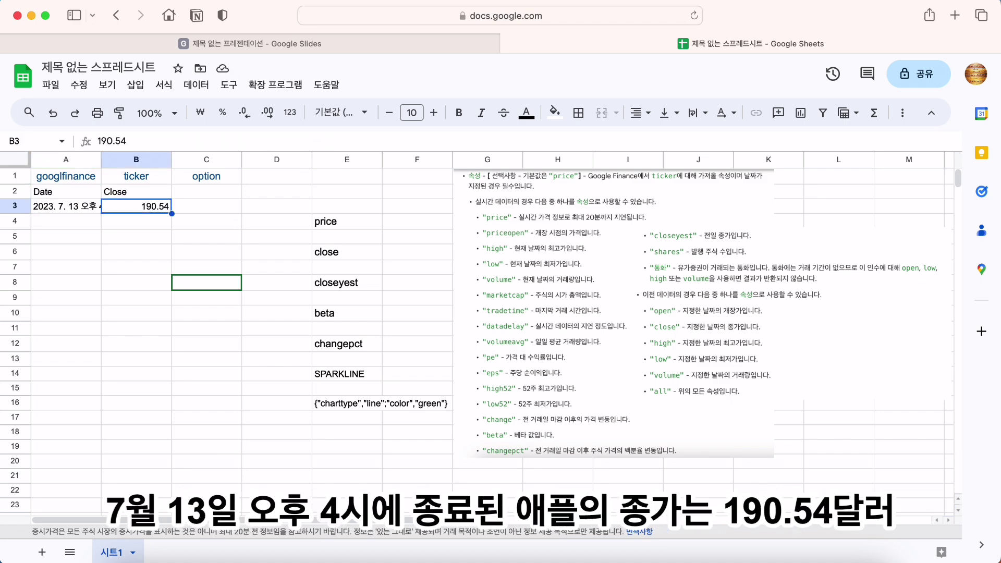
{"action": "left_click", "coordinate": [65, 206]}
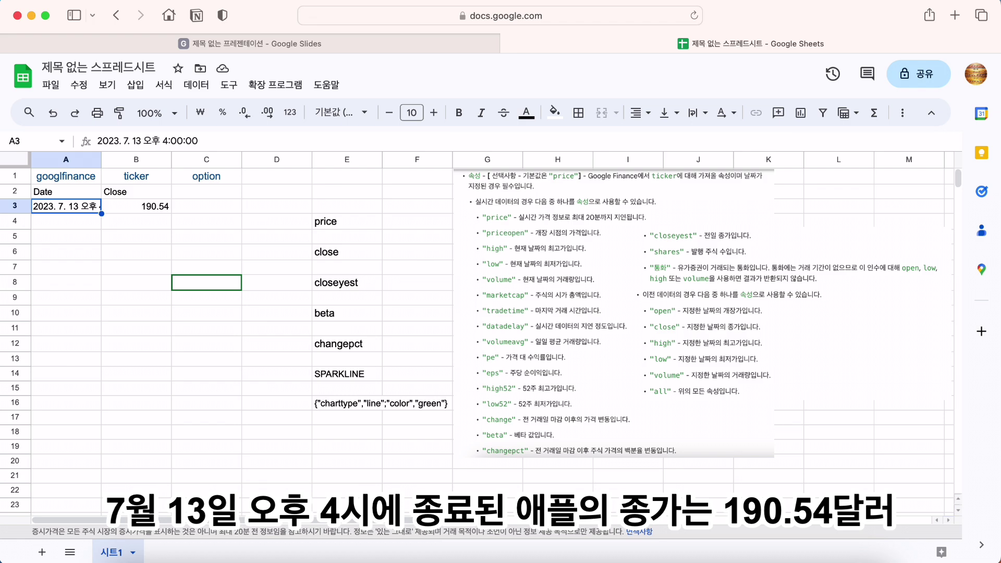
{"action": "left_click", "coordinate": [136, 206]}
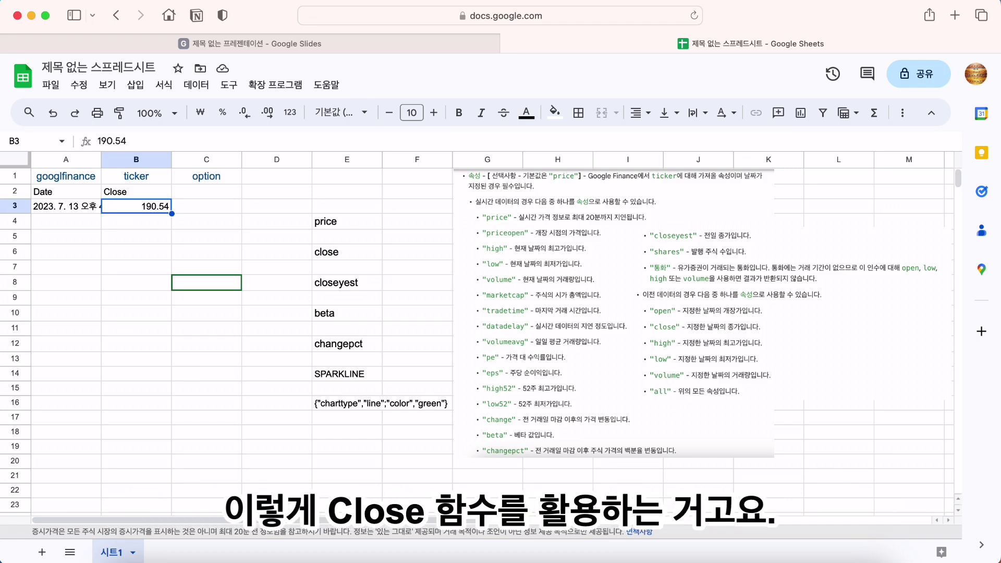
{"action": "left_click", "coordinate": [66, 205]}
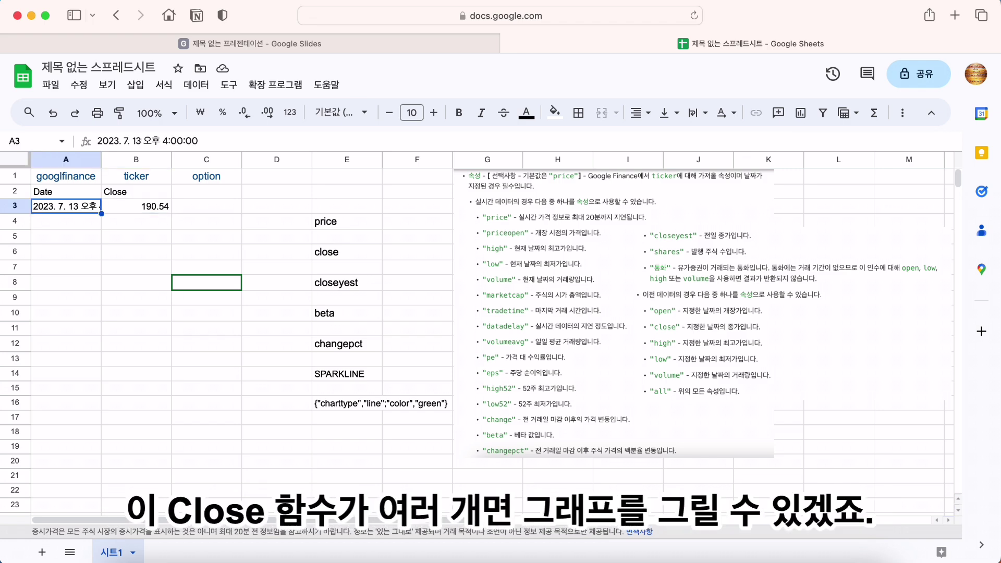
{"action": "left_click", "coordinate": [136, 206]}
{"action": "left_click", "coordinate": [66, 206]}
{"action": "left_click", "coordinate": [136, 206]}
{"action": "key", "text": "Down"}
{"action": "key", "text": "Down"}
{"action": "key", "text": "Down"}
{"action": "key", "text": "Down"}
{"action": "key", "text": "Down"}
{"action": "key", "text": "Down"}
{"action": "key", "text": "Down"}
{"action": "key", "text": "Down"}
{"action": "key", "text": "Down"}
{"action": "key", "text": "Down"}
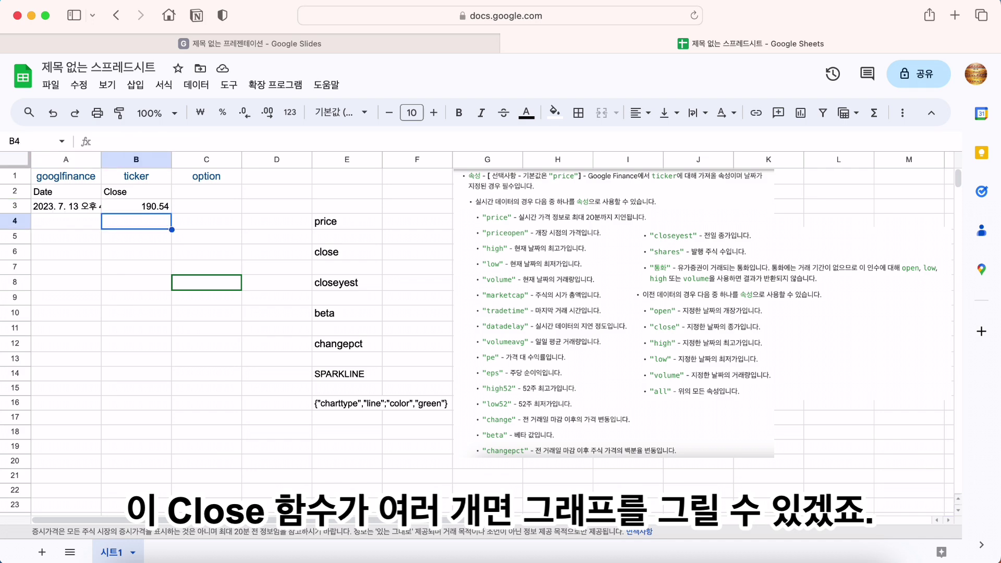
{"action": "key", "text": "Up"}
{"action": "key", "text": "Up"}
{"action": "key", "text": "Up"}
{"action": "key", "text": "Up"}
{"action": "key", "text": "Up"}
{"action": "key", "text": "Up"}
{"action": "key", "text": "Up"}
{"action": "key", "text": "Up"}
{"action": "key", "text": "Up"}
{"action": "key", "text": "Up"}
{"action": "key", "text": "Up"}
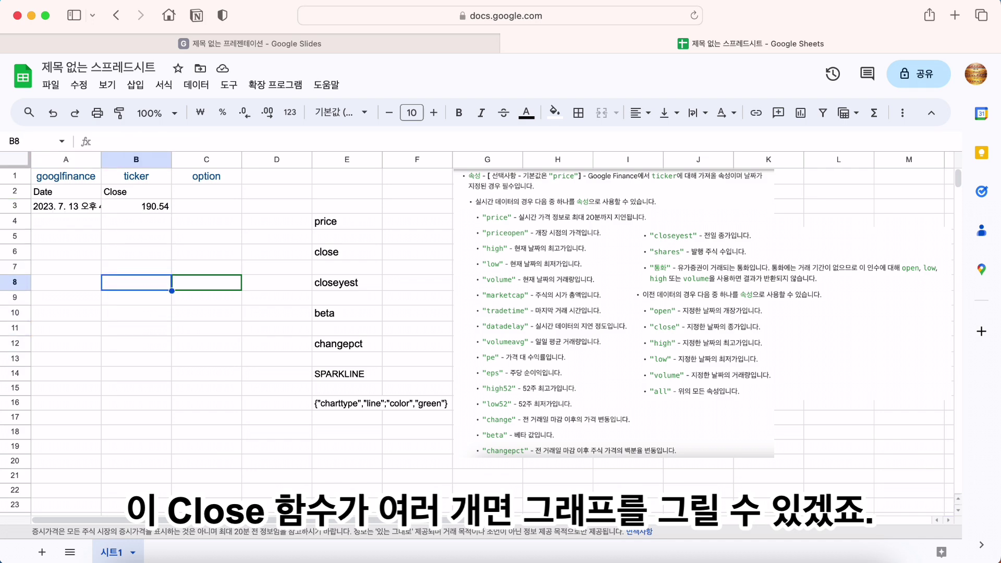
- Examine the two-by-two block in A2:B3, including the headers, the date and the closing price returned by the formula
{"action": "key", "text": "Left"}
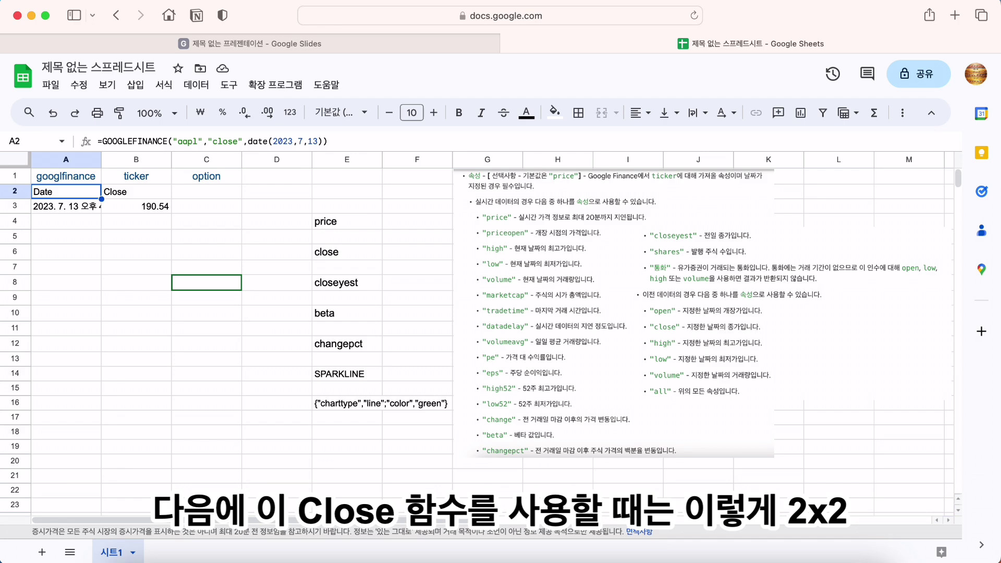
{"action": "key", "text": "Right"}
{"action": "key", "text": "Down"}
{"action": "key", "text": "Left"}
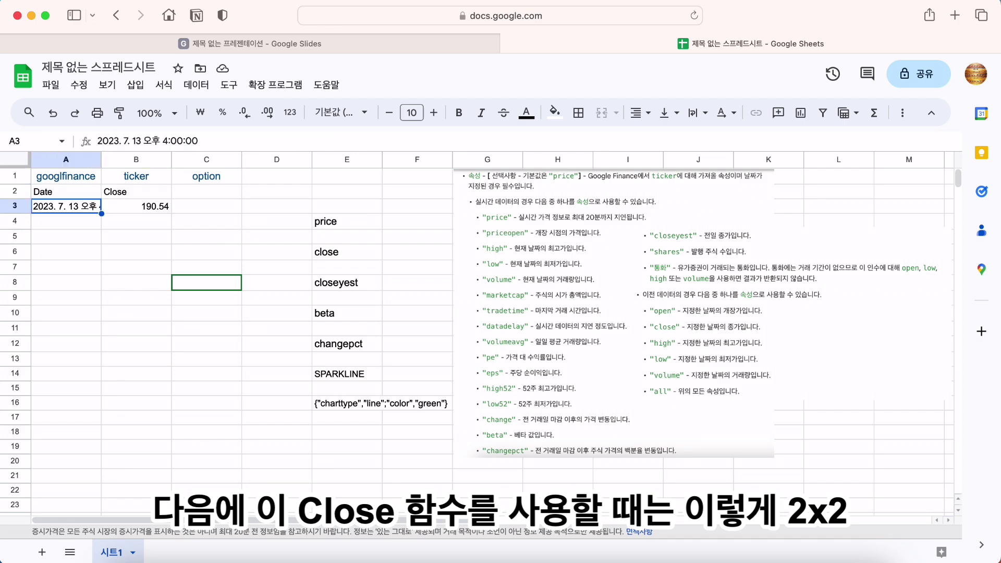
{"action": "key", "text": "Up"}
{"action": "key", "text": "Down"}
{"action": "key", "text": "Right"}
{"action": "key", "text": "Left"}
{"action": "key", "text": "Up"}
{"action": "key", "text": "Right"}
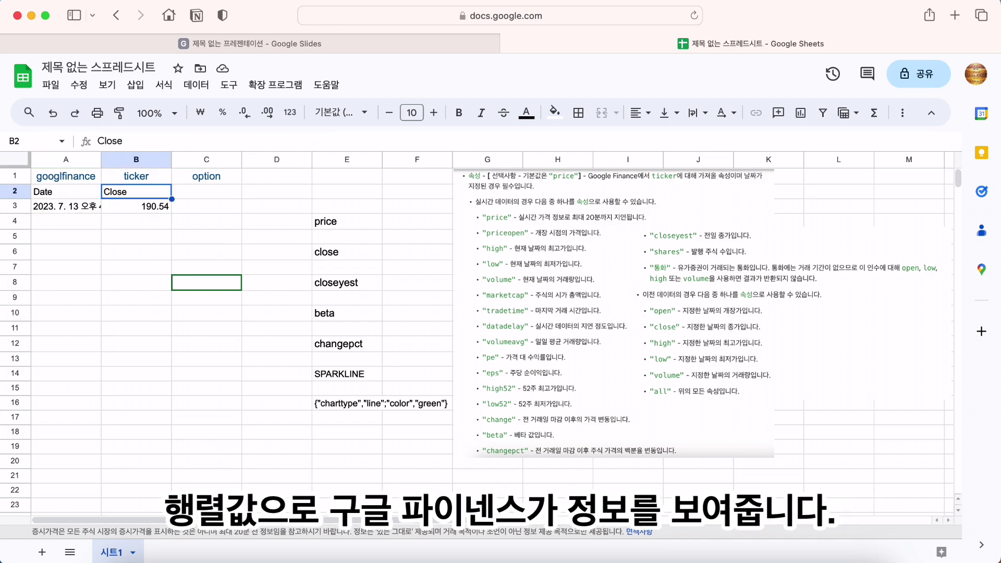
{"action": "key", "text": "Down"}
{"action": "key", "text": "Left"}
{"action": "key", "text": "Up"}
{"action": "key", "text": "Right"}
{"action": "key", "text": "Down"}
{"action": "key", "text": "Left"}
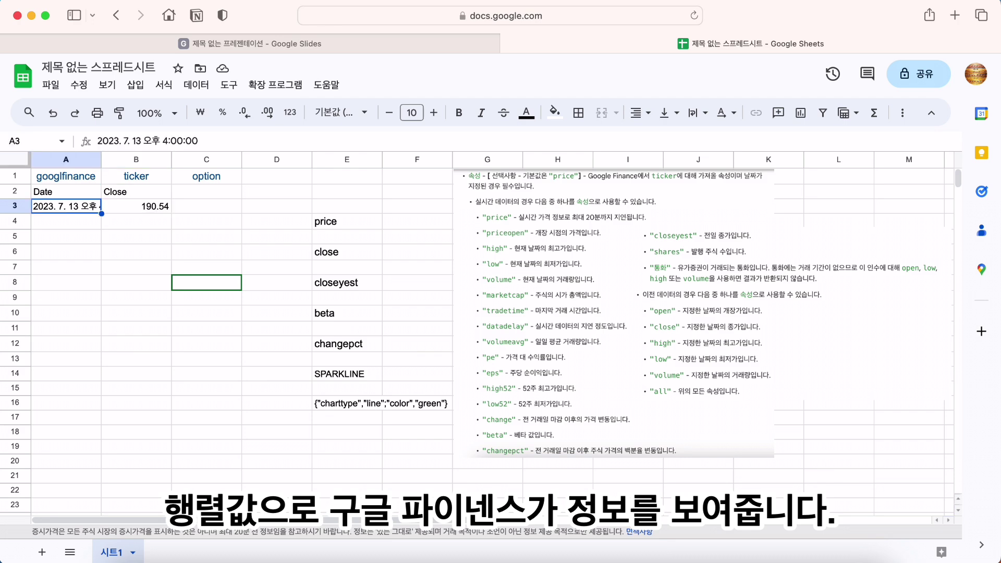
{"action": "key", "text": "Up"}
{"action": "key", "text": "Right"}
{"action": "key", "text": "Left"}
{"action": "key", "text": "Down"}
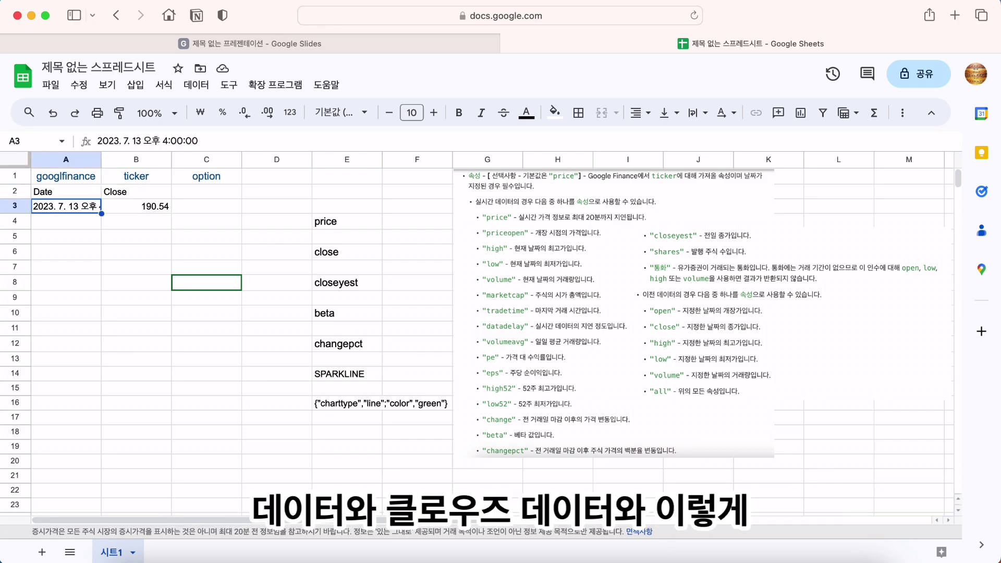
{"action": "key", "text": "Right"}
{"action": "key", "text": "Up"}
{"action": "left_click", "coordinate": [130, 266]}
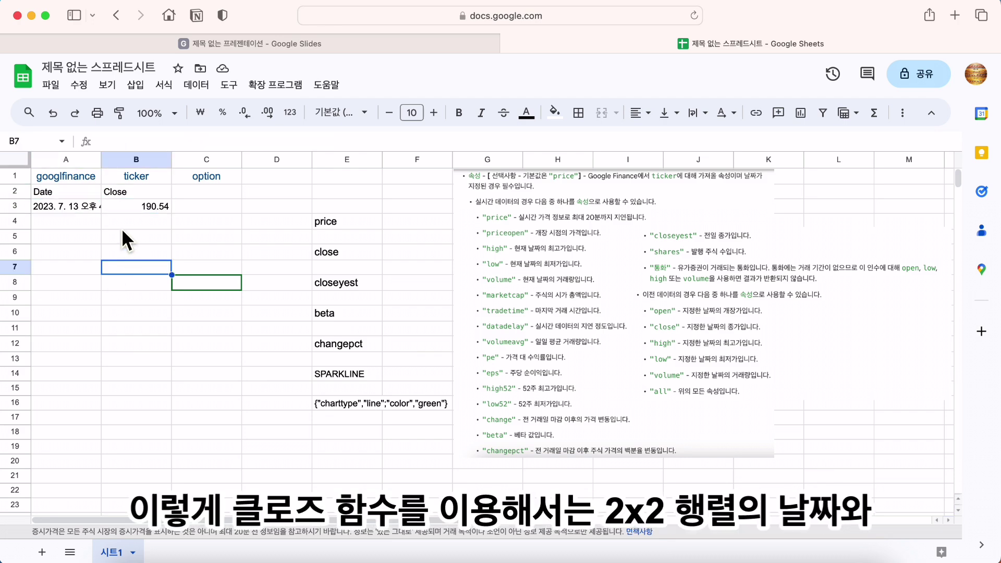
{"action": "left_click_drag", "start_coordinate": [76, 197], "coordinate": [156, 204]}
{"action": "left_click", "coordinate": [97, 206]}
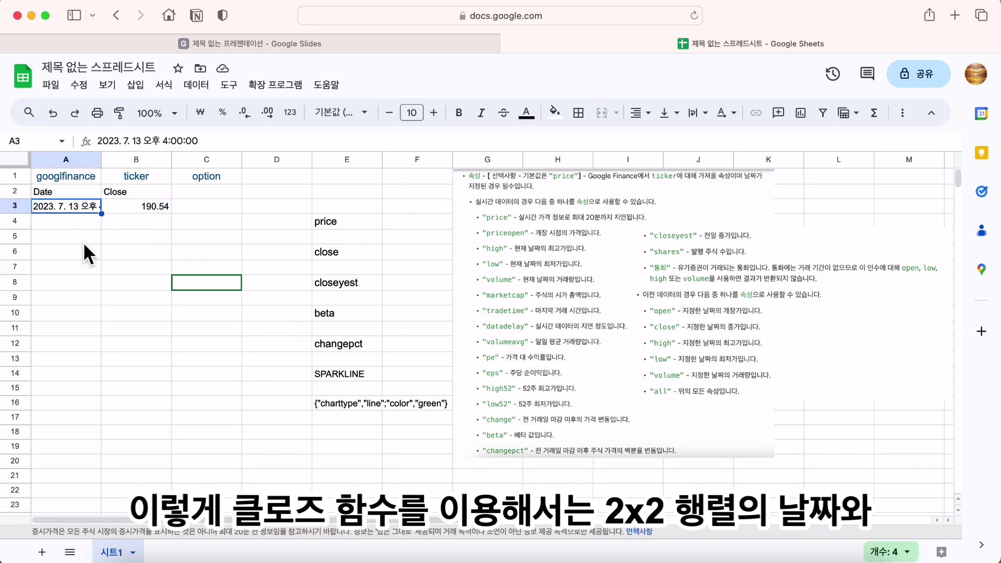
{"action": "left_click", "coordinate": [153, 209]}
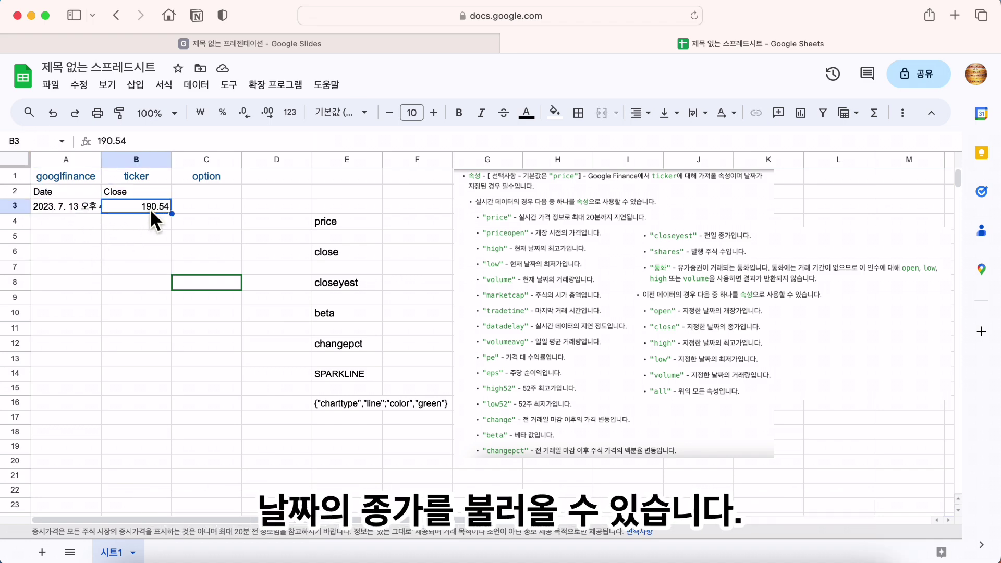
{"action": "left_click", "coordinate": [139, 289]}
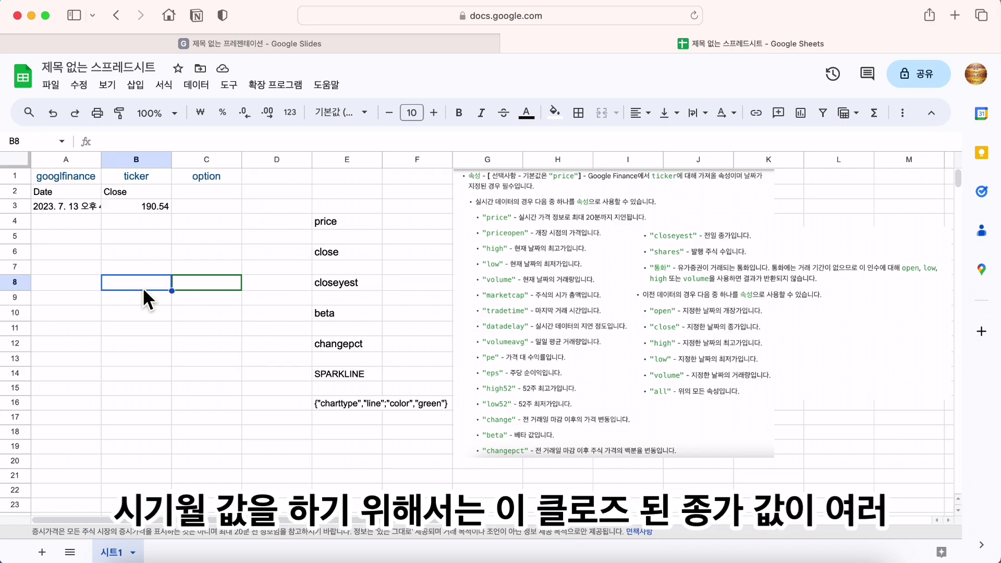
{"action": "left_click", "coordinate": [148, 211]}
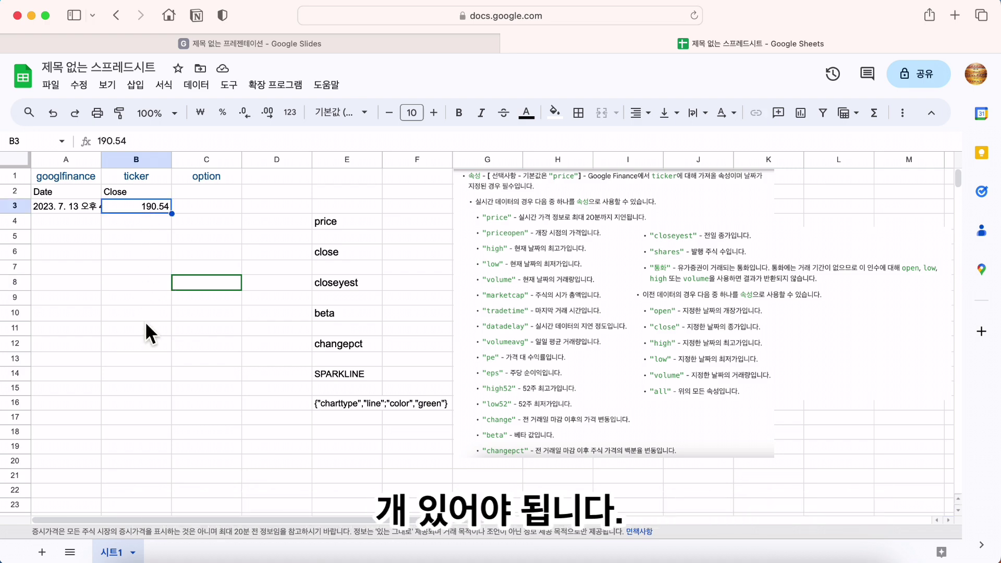
- Change the start date in the A2 formula to date(2023,1,1)
{"action": "left_click", "coordinate": [74, 196]}
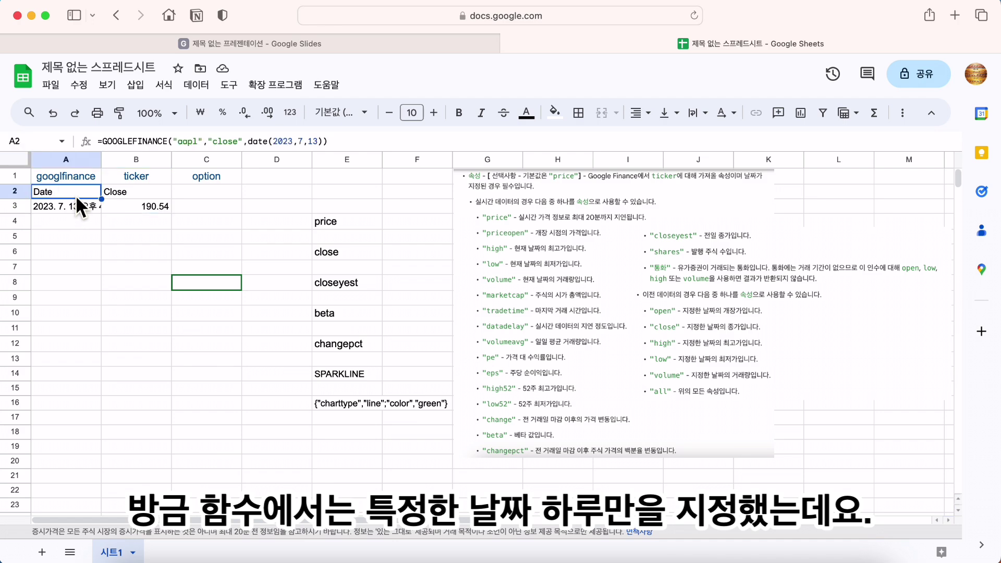
{"action": "left_click", "coordinate": [330, 143]}
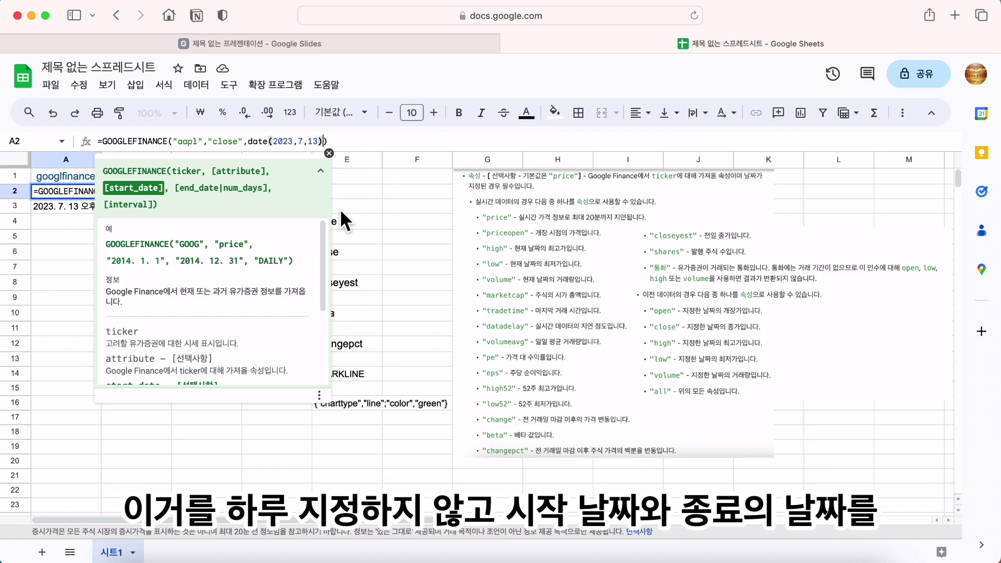
{"action": "key", "text": "BackSpace"}
{"action": "key", "text": "BackSpace"}
{"action": "key", "text": "BackSpace"}
{"action": "key", "text": "BackSpace"}
{"action": "key", "text": "BackSpace"}
{"action": "key", "text": "BackSpace"}
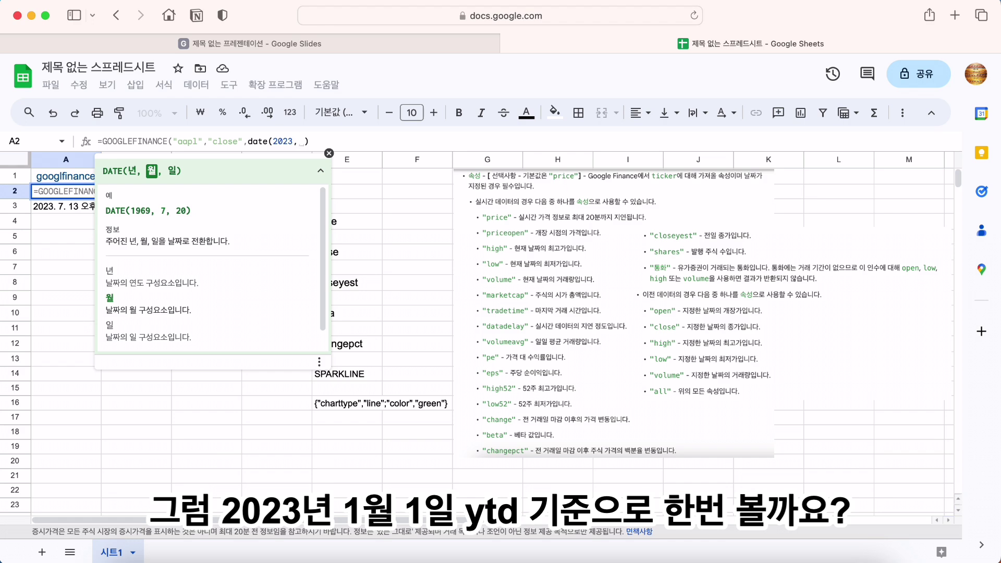
{"action": "type", "text": "1,1"}
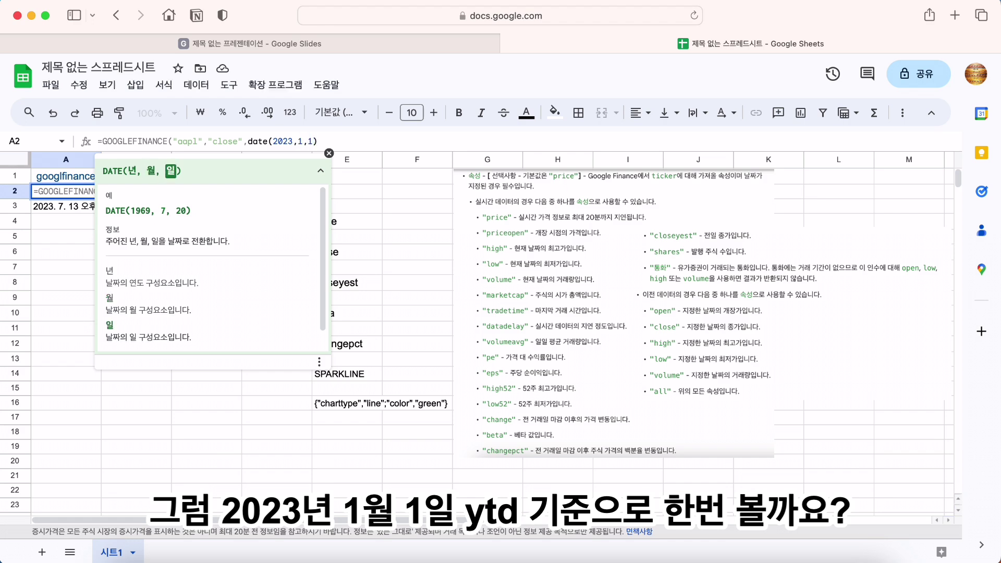
{"action": "type", "text": ")"}
- Add today() as the end date and 1 as the interval in the A2 formula to retrieve Apple's daily closing prices
{"action": "type", "text": ","}
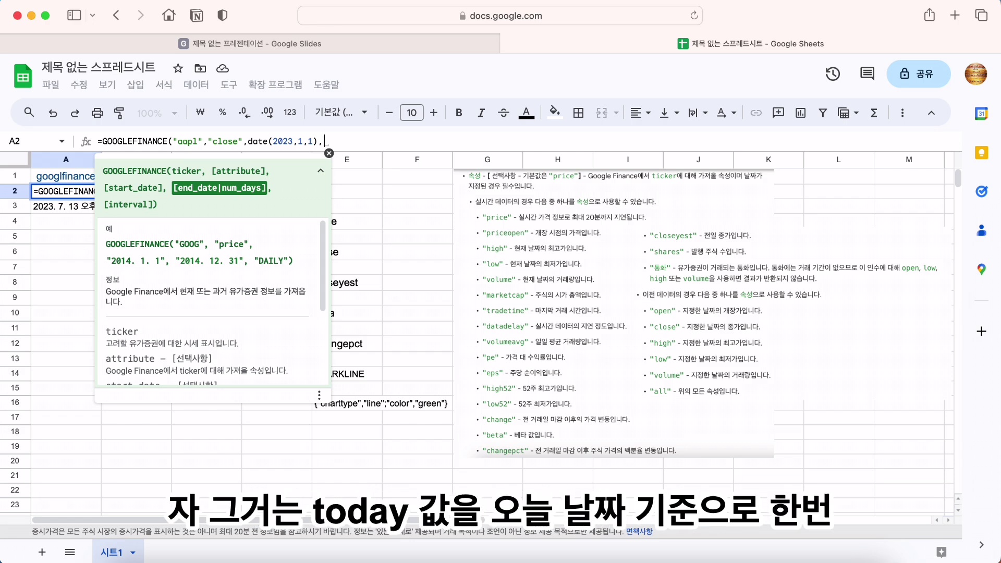
{"action": "type", "text": "to"}
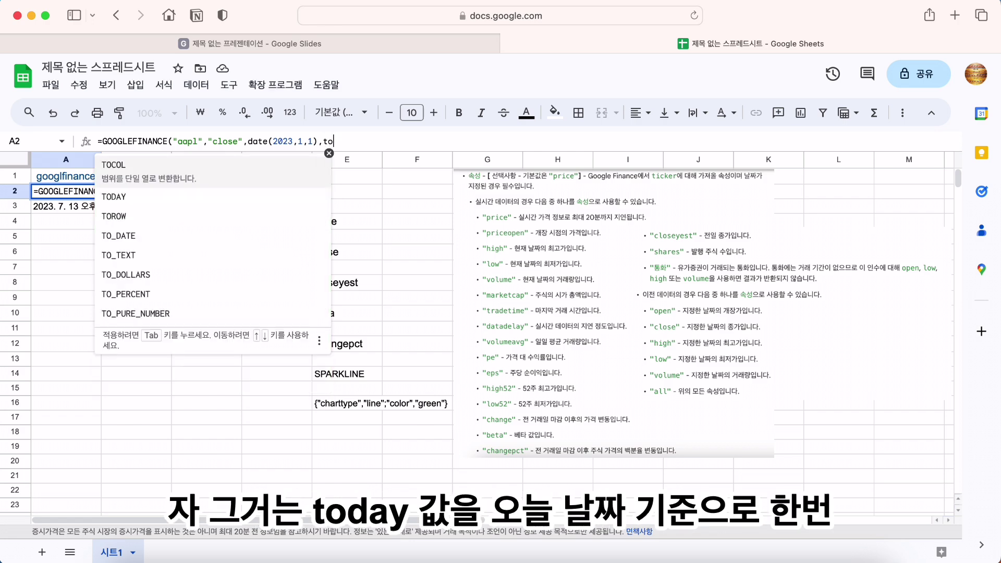
{"action": "type", "text": "da"}
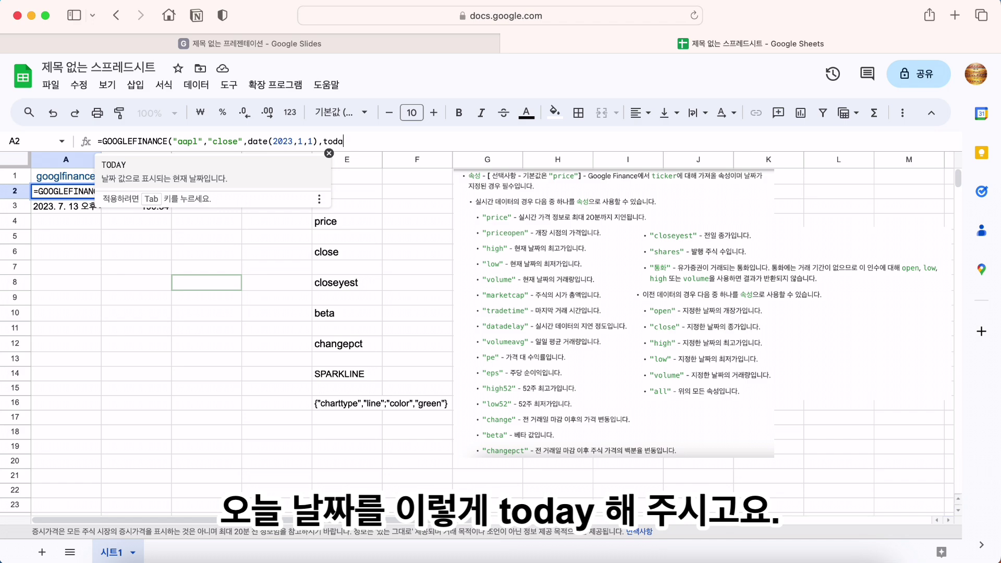
{"action": "type", "text": "y()"}
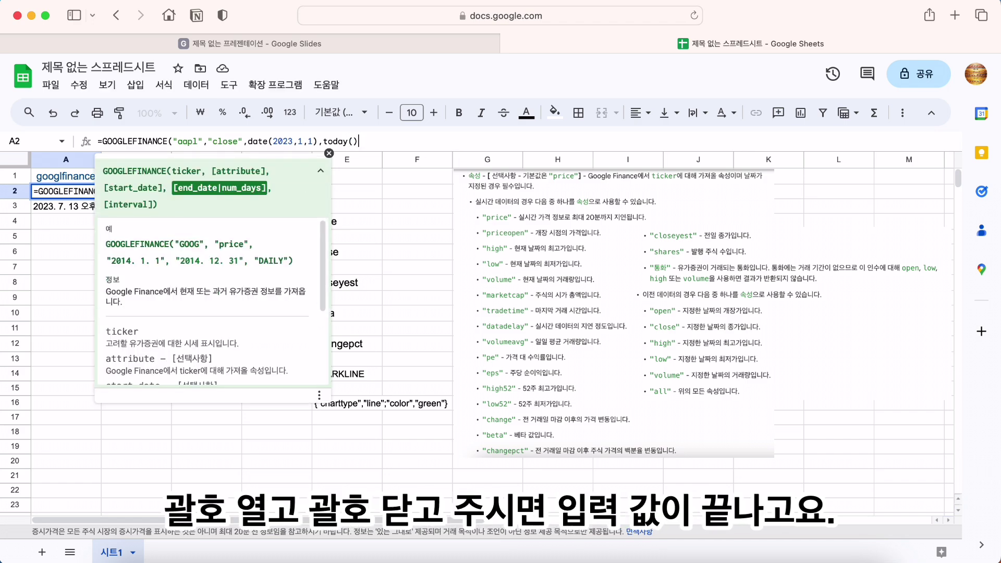
{"action": "type", "text": ",1"}
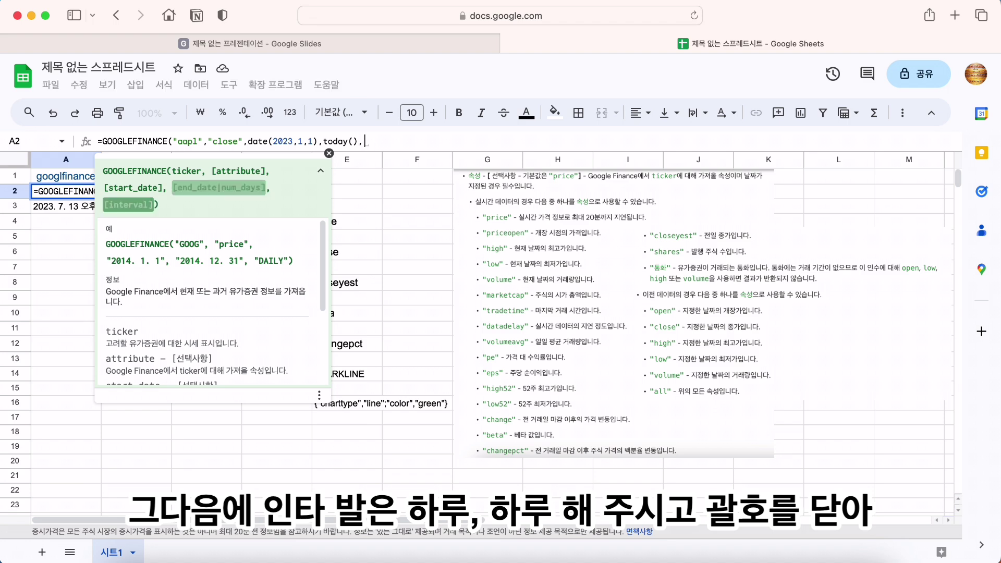
{"action": "type", "text": ")"}
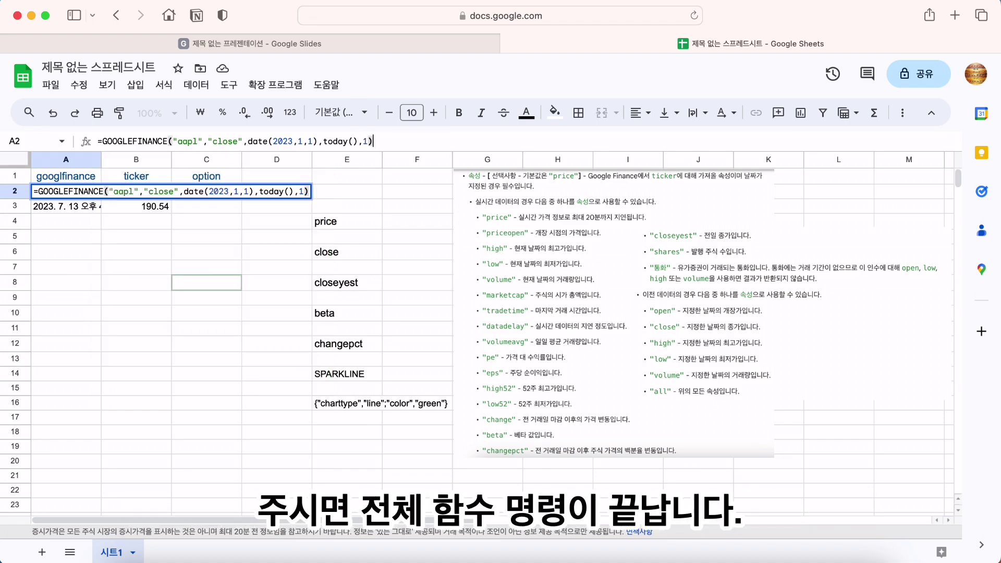
{"action": "key", "text": "Return"}
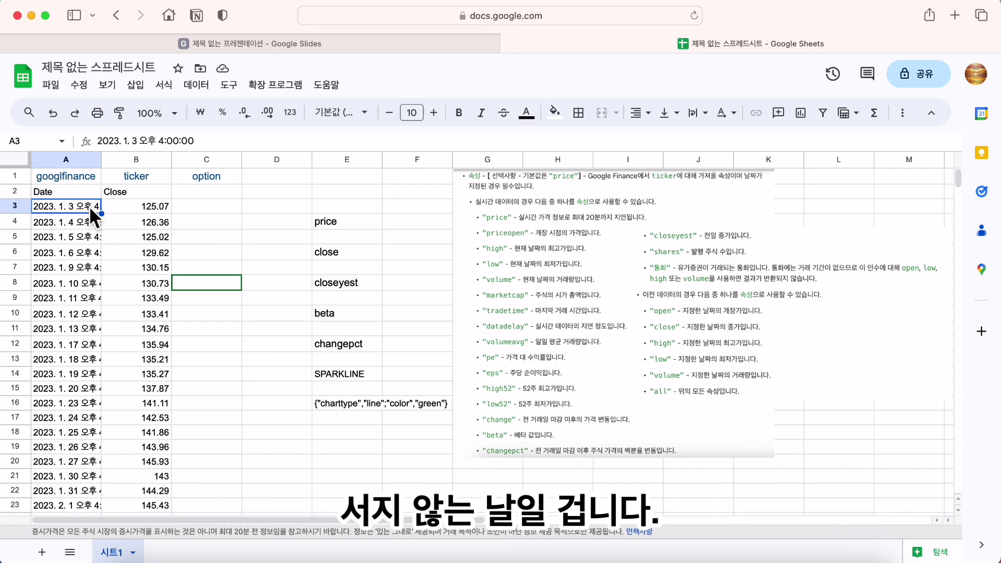
- Review the list of daily closing prices in columns A and B from the first row to the last
{"action": "left_click", "coordinate": [152, 207]}
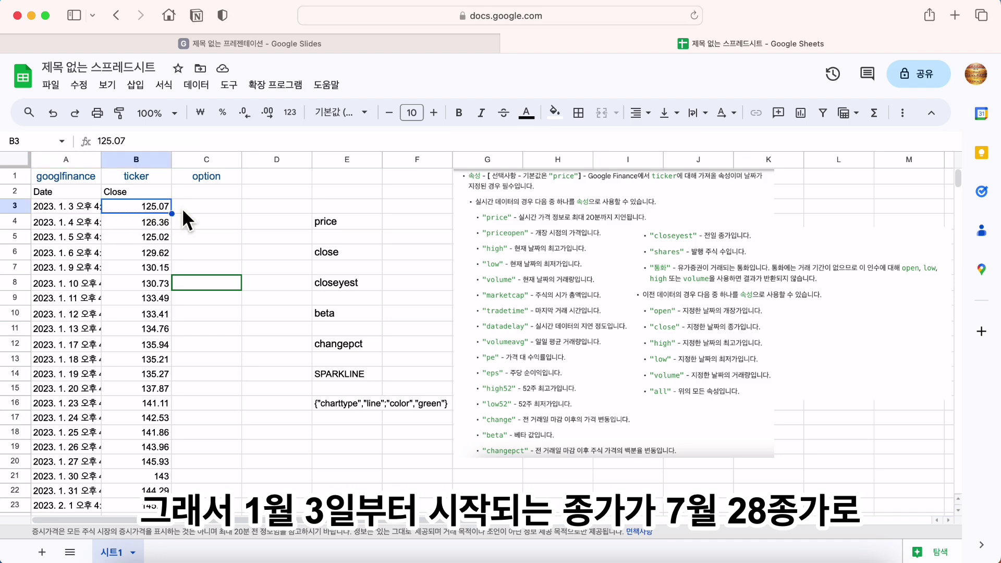
{"action": "scroll", "coordinate": [166, 207], "scroll_direction": "down", "scroll_amount": 3}
{"action": "scroll", "coordinate": [166, 208], "scroll_direction": "up", "scroll_amount": 2}
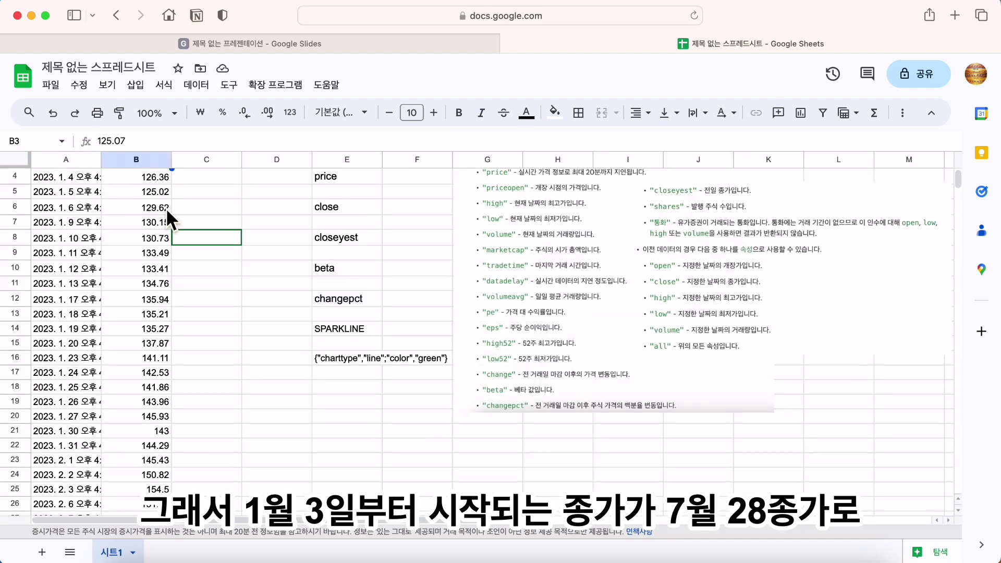
{"action": "scroll", "coordinate": [165, 208], "scroll_direction": "down", "scroll_amount": 20}
{"action": "scroll", "coordinate": [166, 208], "scroll_direction": "up", "scroll_amount": 5}
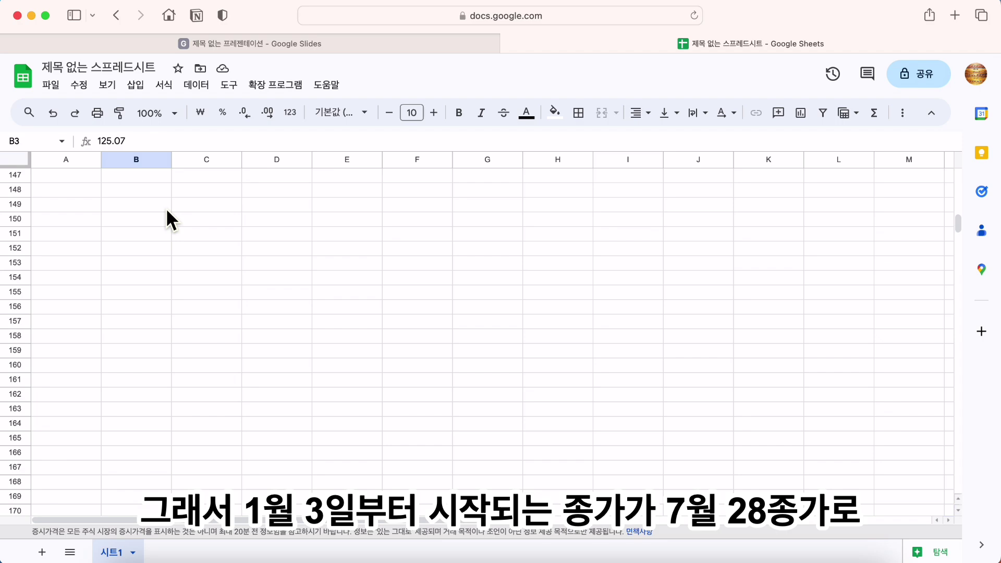
{"action": "scroll", "coordinate": [165, 208], "scroll_direction": "up", "scroll_amount": 5}
{"action": "left_click", "coordinate": [165, 362]}
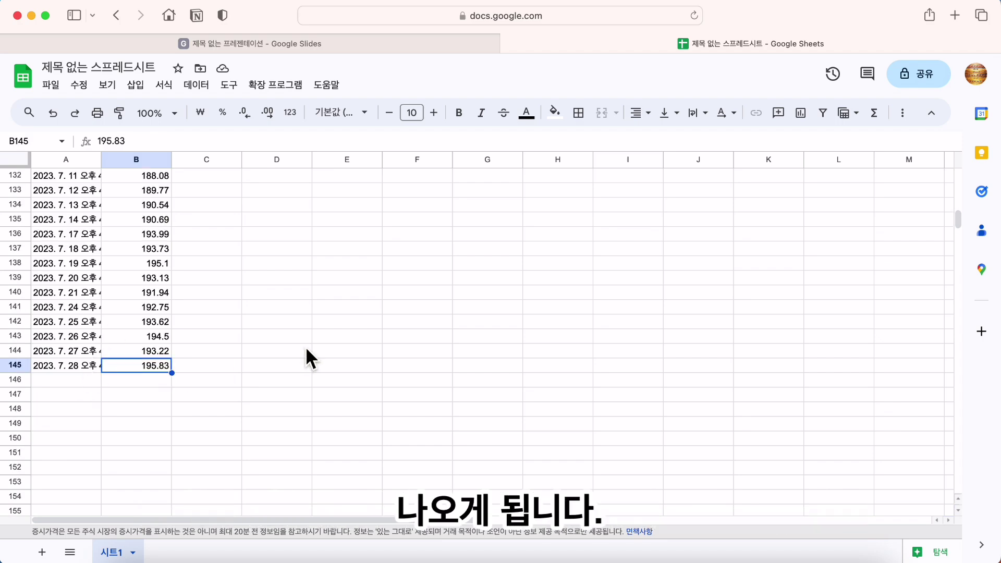
{"action": "scroll", "coordinate": [296, 345], "scroll_direction": "up", "scroll_amount": 20}
{"action": "scroll", "coordinate": [296, 342], "scroll_direction": "up", "scroll_amount": 6}
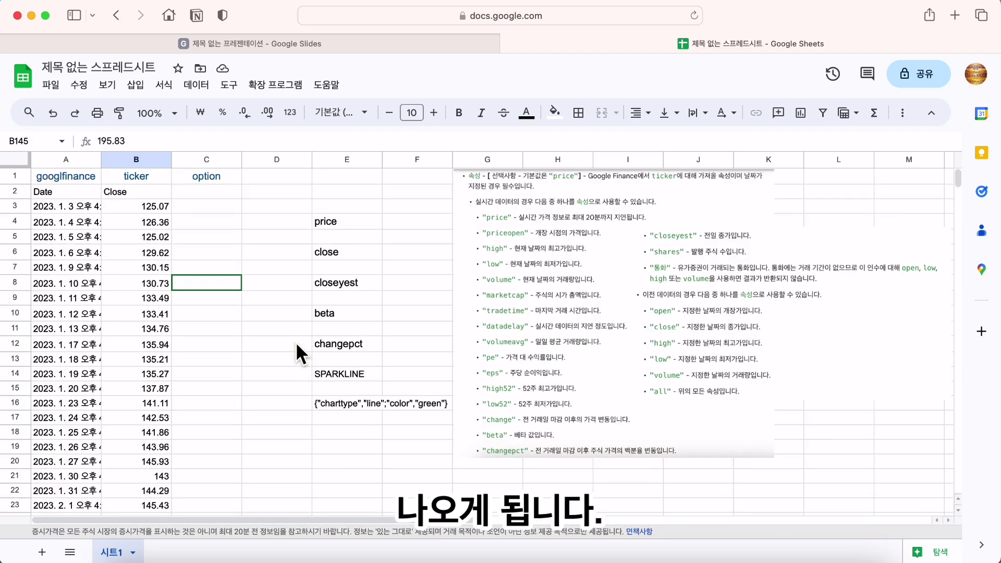
- Insert a line chart of the dates and closing prices in A2:B145, keeping the default chart settings
{"action": "left_click", "coordinate": [211, 209]}
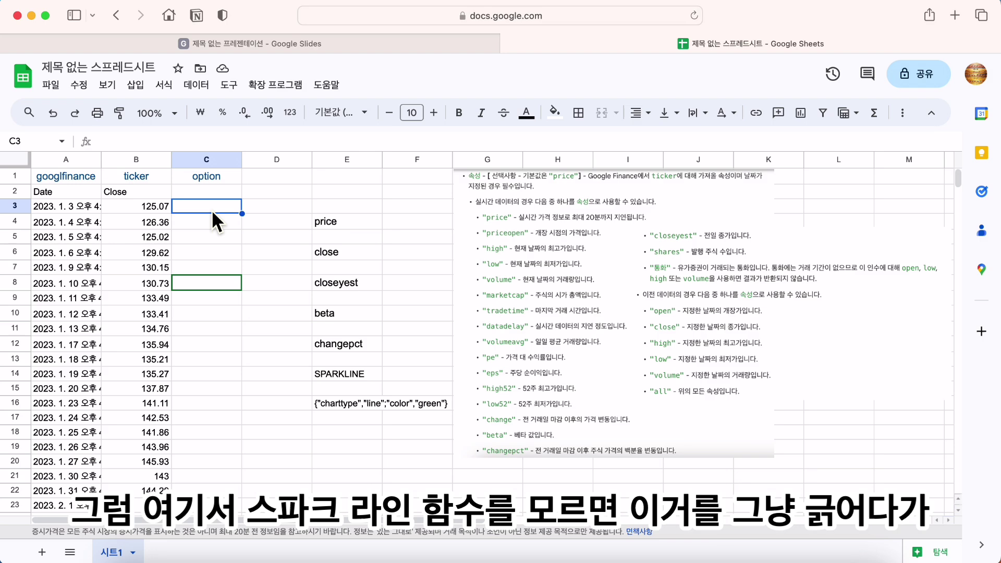
{"action": "left_click", "coordinate": [342, 377]}
{"action": "left_click_drag", "start_coordinate": [54, 189], "coordinate": [146, 183]}
{"action": "scroll", "coordinate": [241, 295], "scroll_direction": "up", "scroll_amount": 10}
{"action": "scroll", "coordinate": [241, 296], "scroll_direction": "up", "scroll_amount": 20}
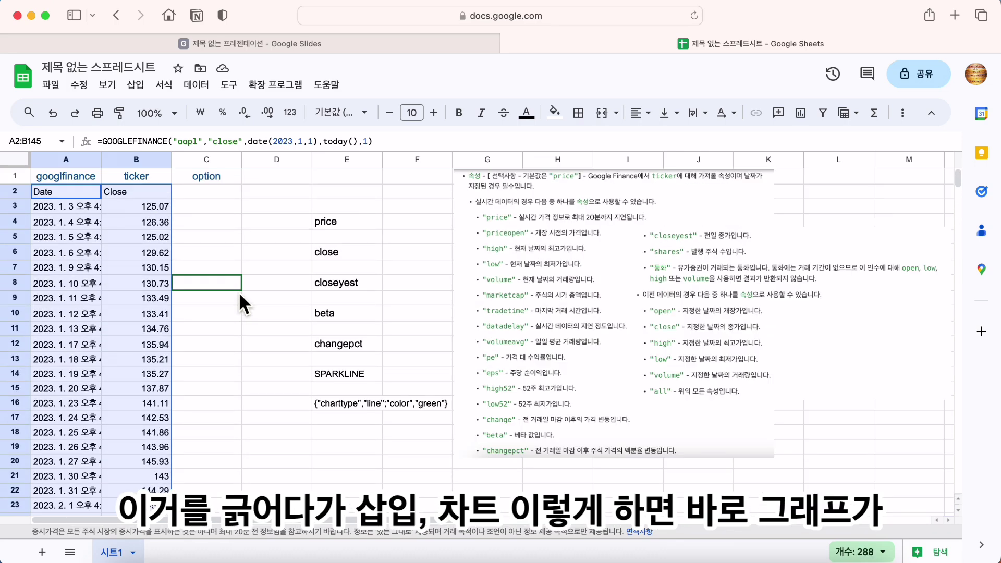
{"action": "left_click", "coordinate": [145, 89]}
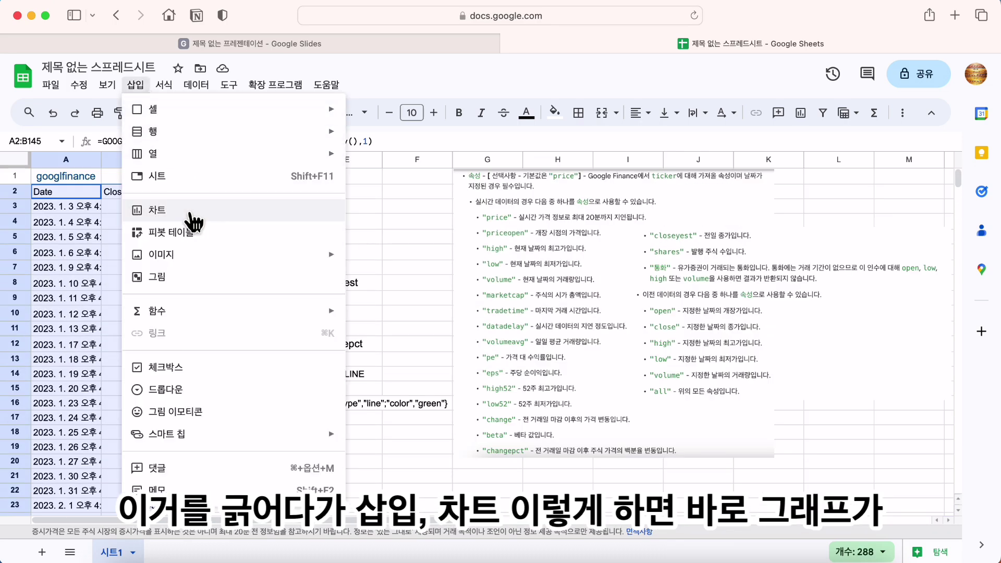
{"action": "left_click", "coordinate": [192, 213]}
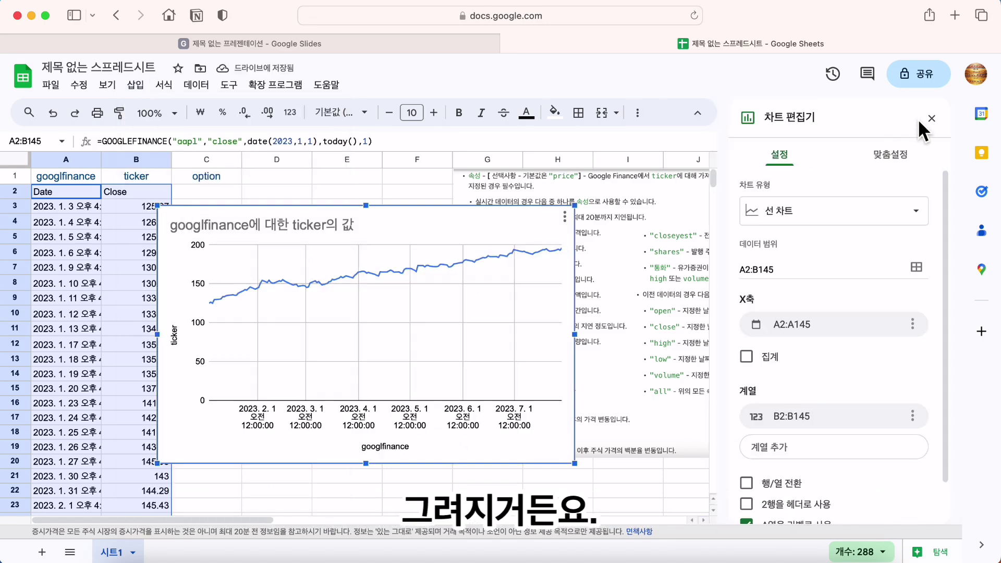
{"action": "left_click", "coordinate": [931, 119]}
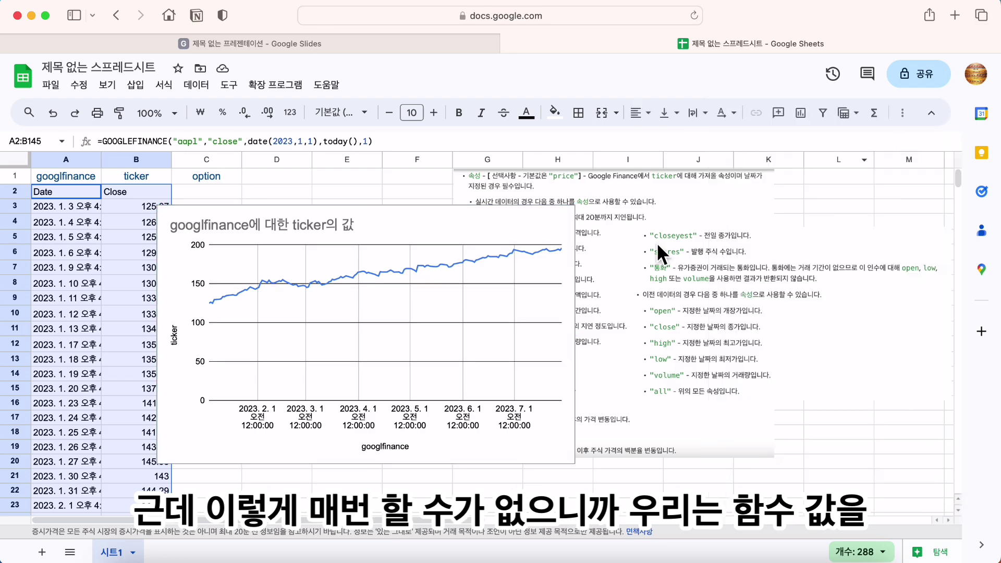
- Delete the line chart of closing prices from the sheet
{"action": "key", "text": "Delete"}
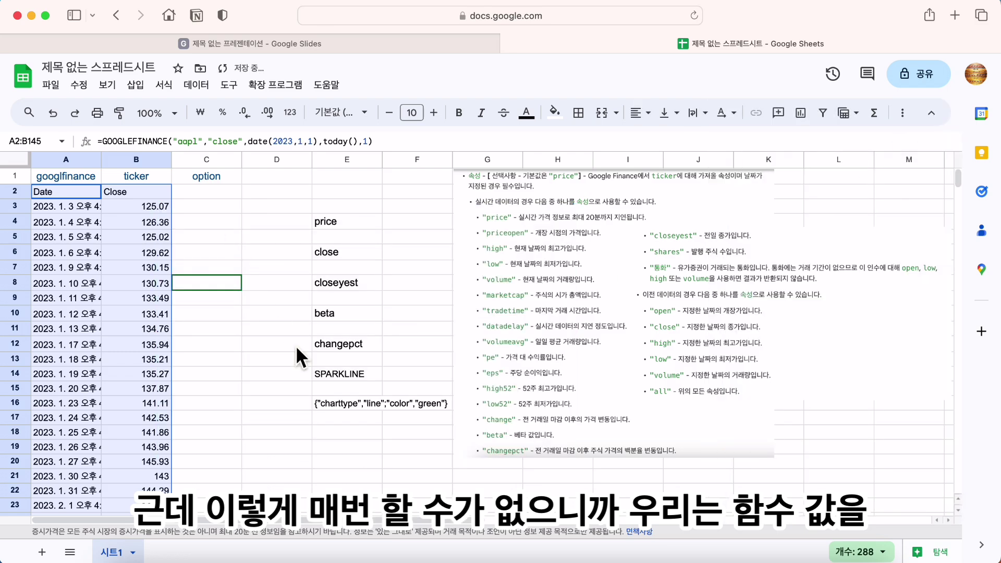
{"action": "left_click", "coordinate": [254, 363]}
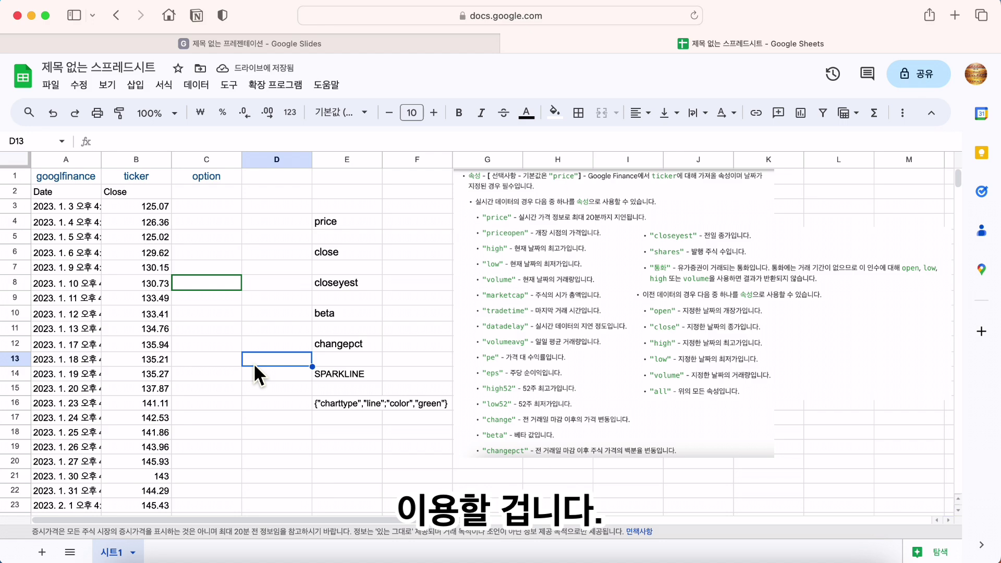
- Wrap the GOOGLEFINANCE formula in A2 in an opening sparkline( function so the closing prices become its data argument
{"action": "left_click", "coordinate": [346, 374]}
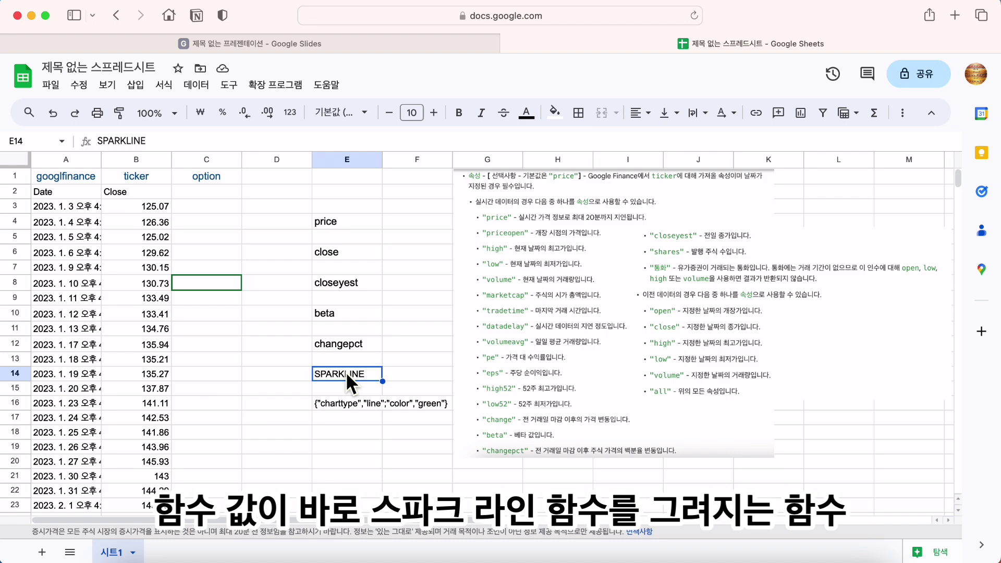
{"action": "left_click", "coordinate": [83, 192]}
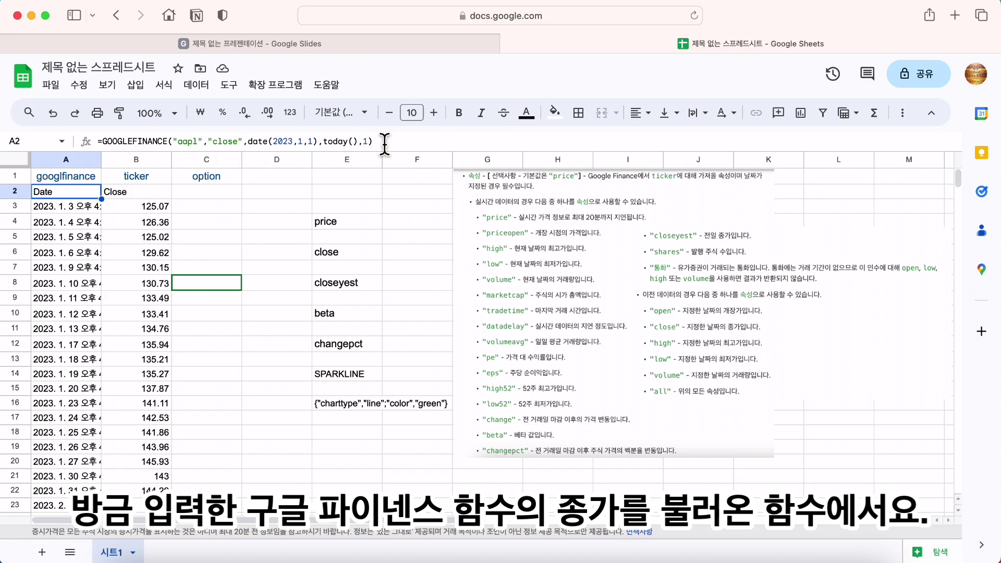
{"action": "left_click", "coordinate": [111, 145]}
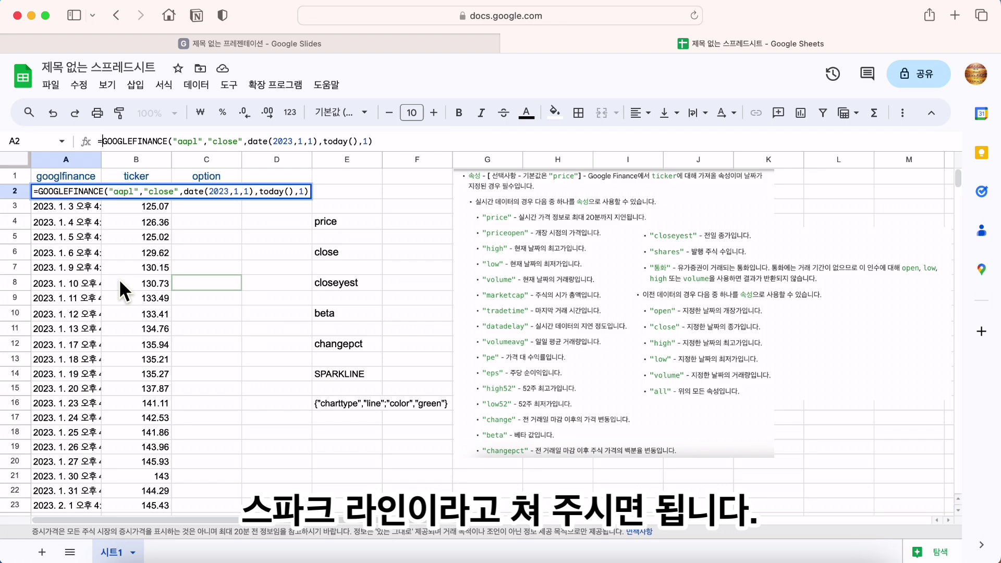
{"action": "type", "text": "spar"}
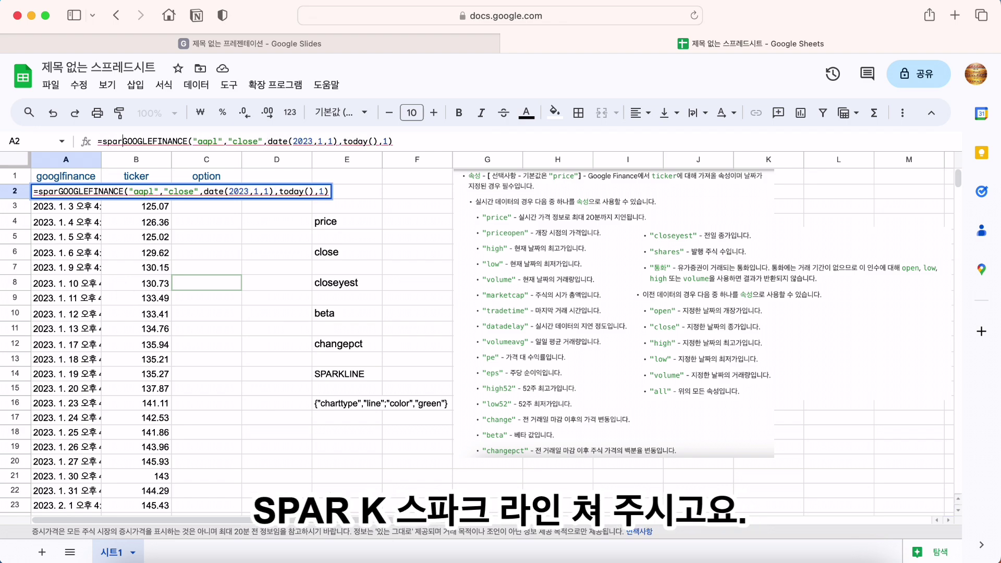
{"action": "type", "text": "kline"}
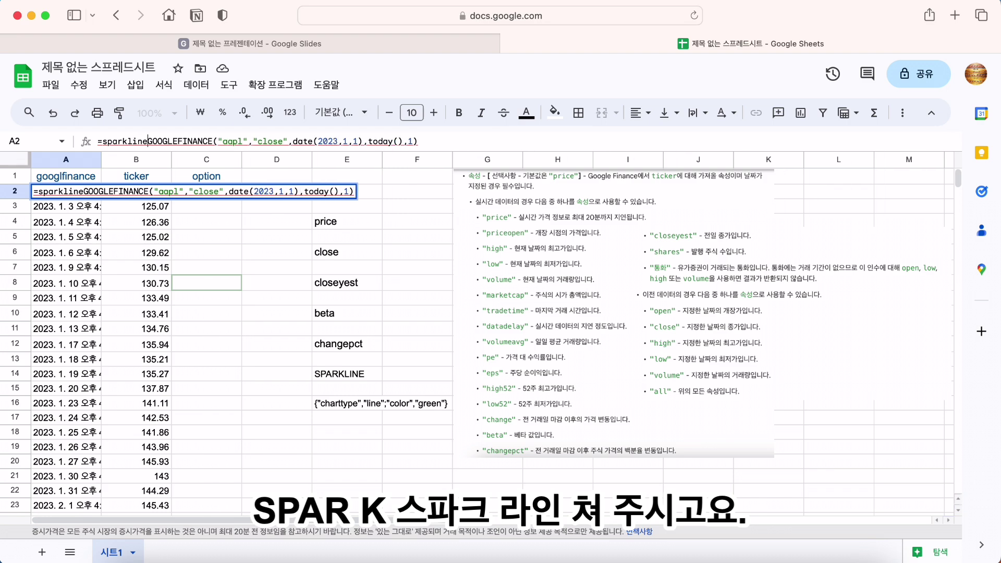
{"action": "type", "text": "("}
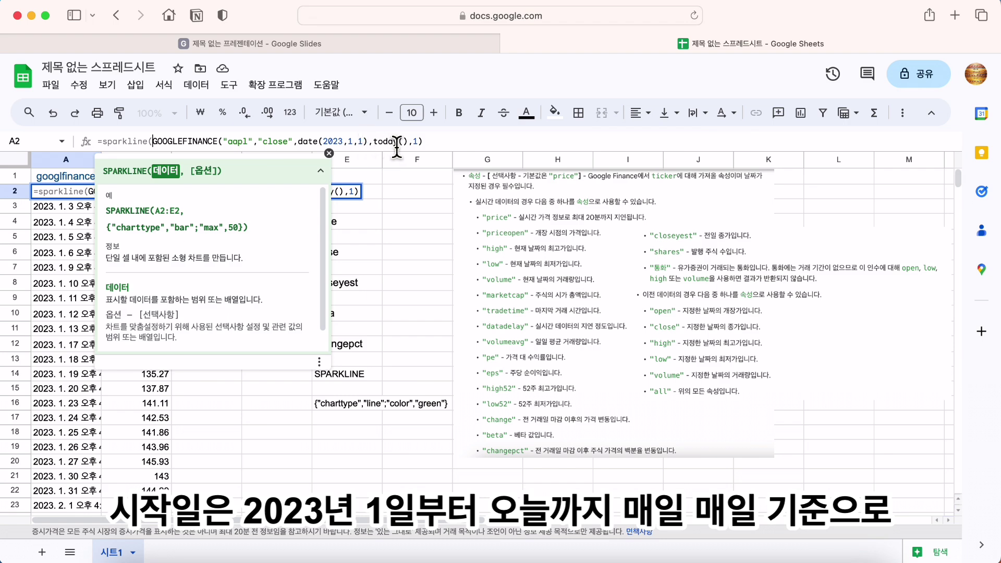
{"action": "left_click", "coordinate": [422, 142]}
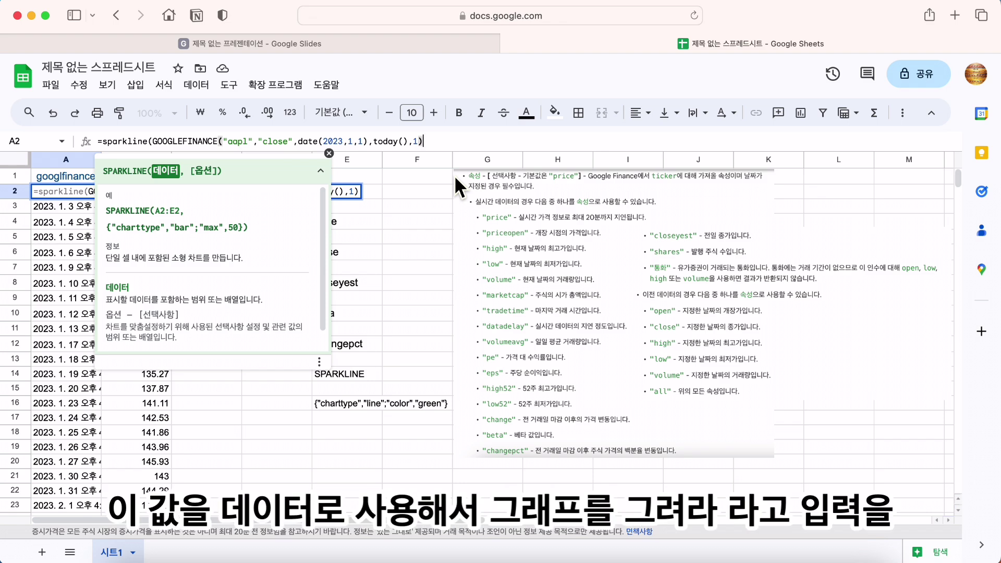
- Add the sample options {"charttype","bar";"max",50}) from the function help as the second SPARKLINE argument in A2
{"action": "type", "text": ","}
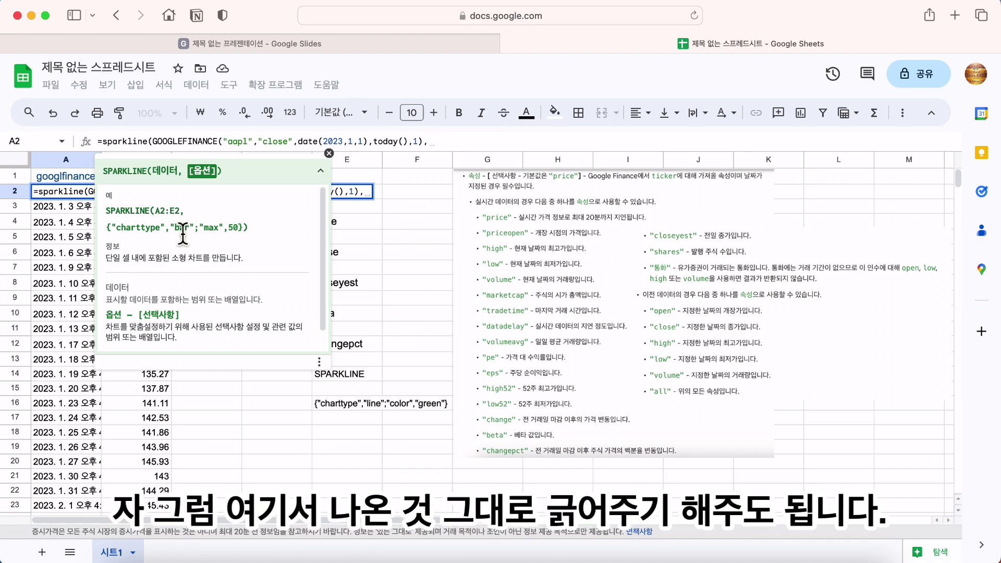
{"action": "left_click_drag", "start_coordinate": [107, 229], "coordinate": [260, 237]}
{"action": "key", "text": "ctrl+c"}
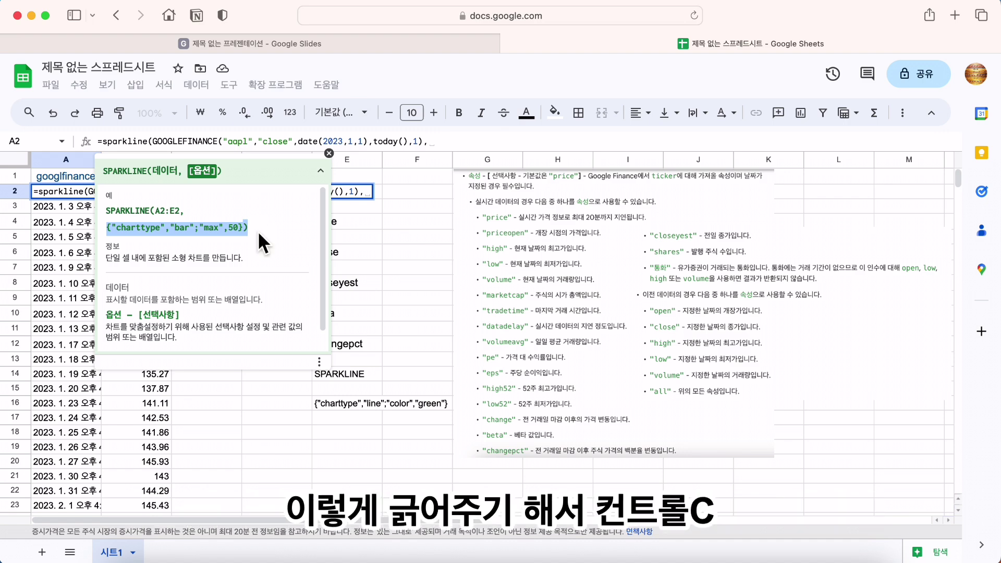
{"action": "left_click", "coordinate": [435, 145]}
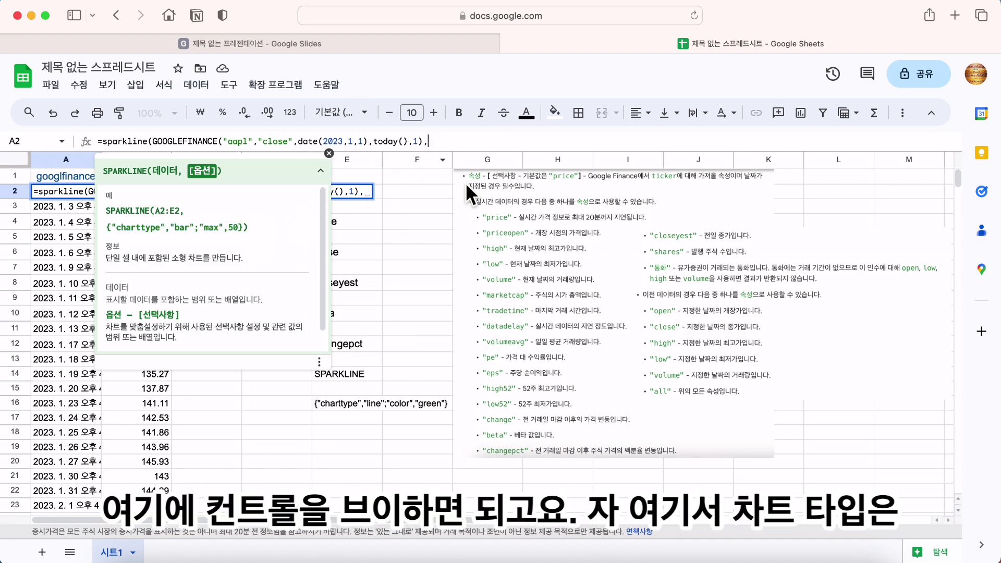
{"action": "key", "text": "ctrl+v"}
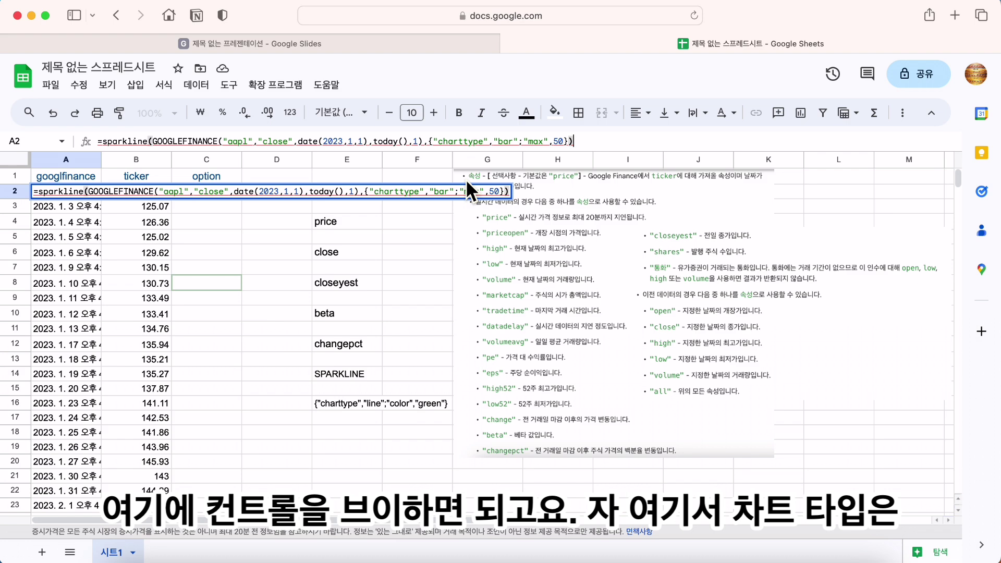
- Set the sparkline's charttype option in the A2 formula to "line"
{"action": "left_click", "coordinate": [557, 140]}
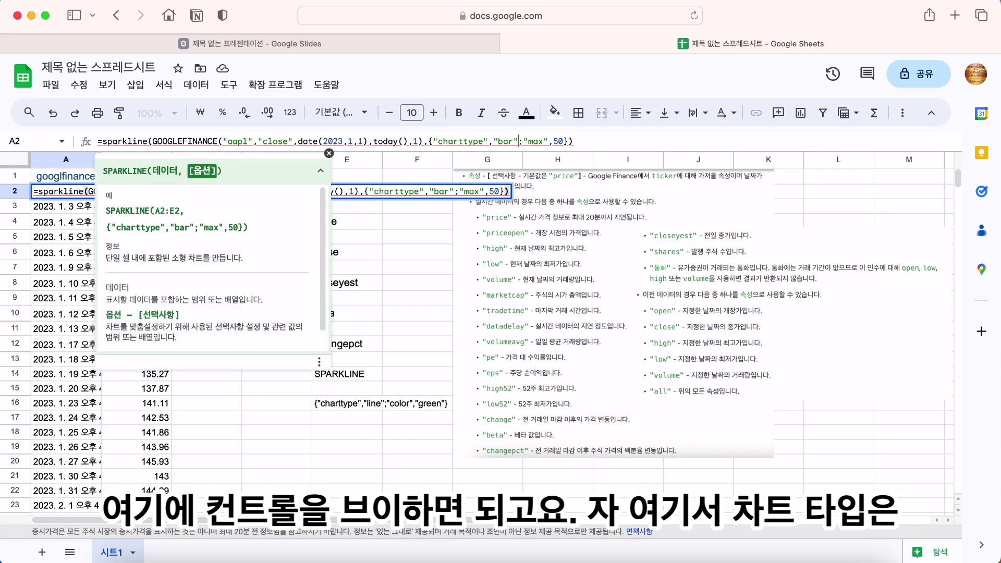
{"action": "key", "text": "BackSpace"}
{"action": "key", "text": "BackSpace"}
{"action": "key", "text": "BackSpace"}
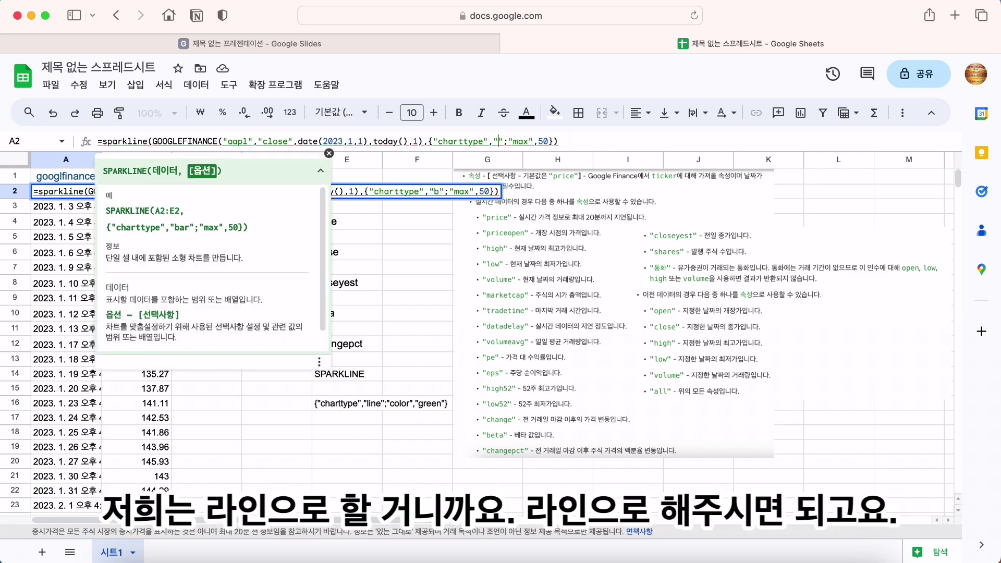
{"action": "type", "text": "line"}
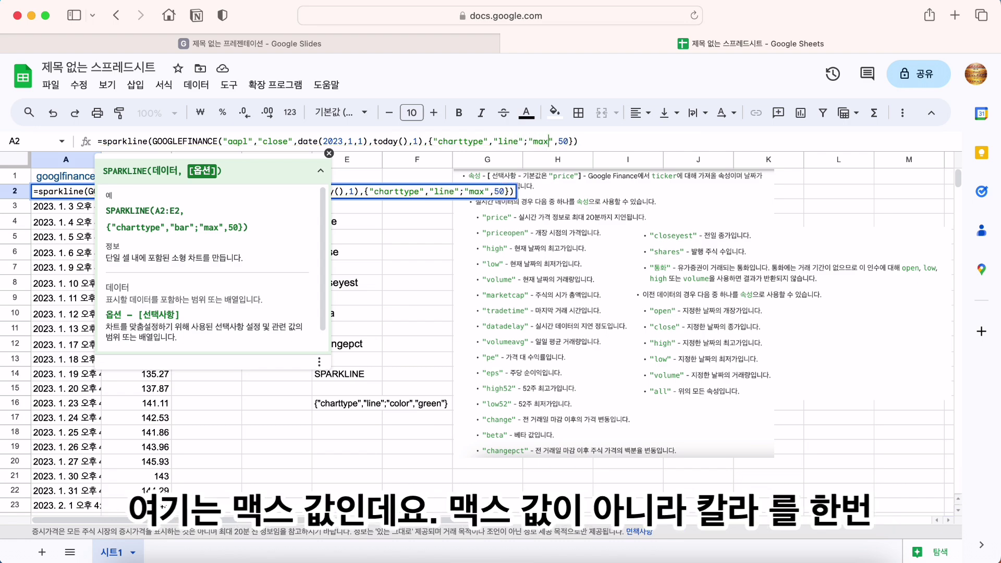
- Replace the "max",50 option in the A2 formula with "color","green" and commit the sparkline formula
{"action": "key", "text": "BackSpace"}
{"action": "key", "text": "BackSpace"}
{"action": "key", "text": "BackSpace"}
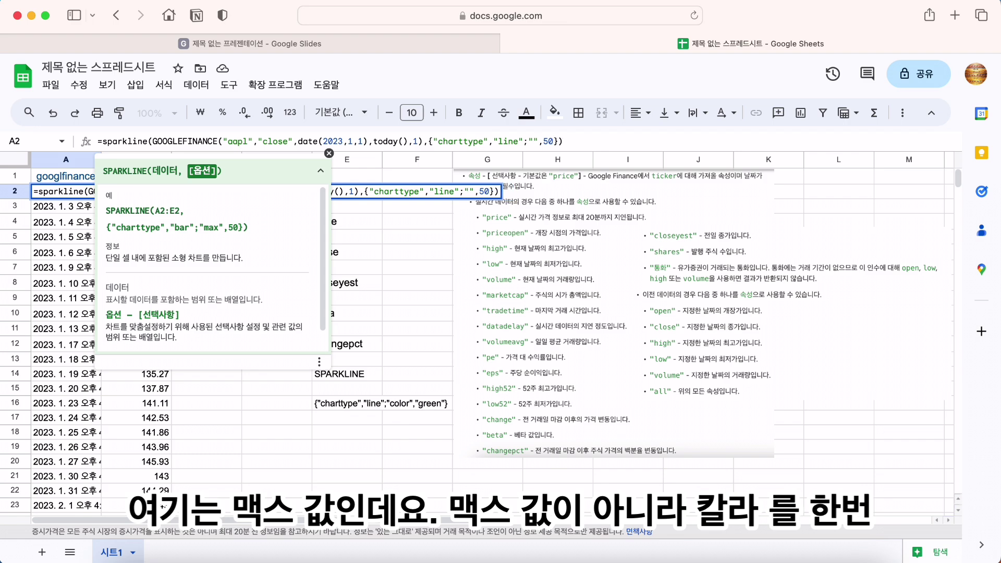
{"action": "type", "text": "col"}
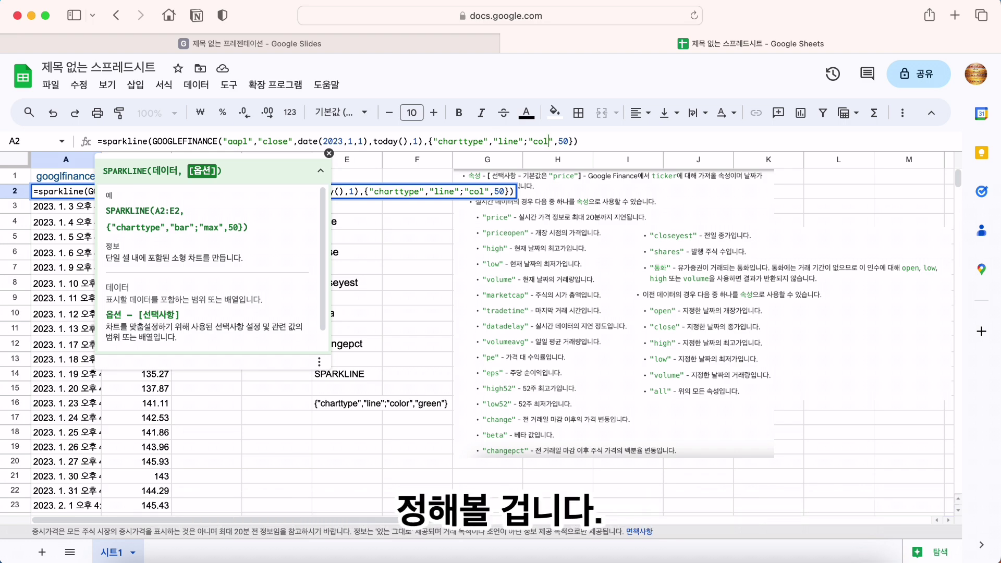
{"action": "type", "text": "or"}
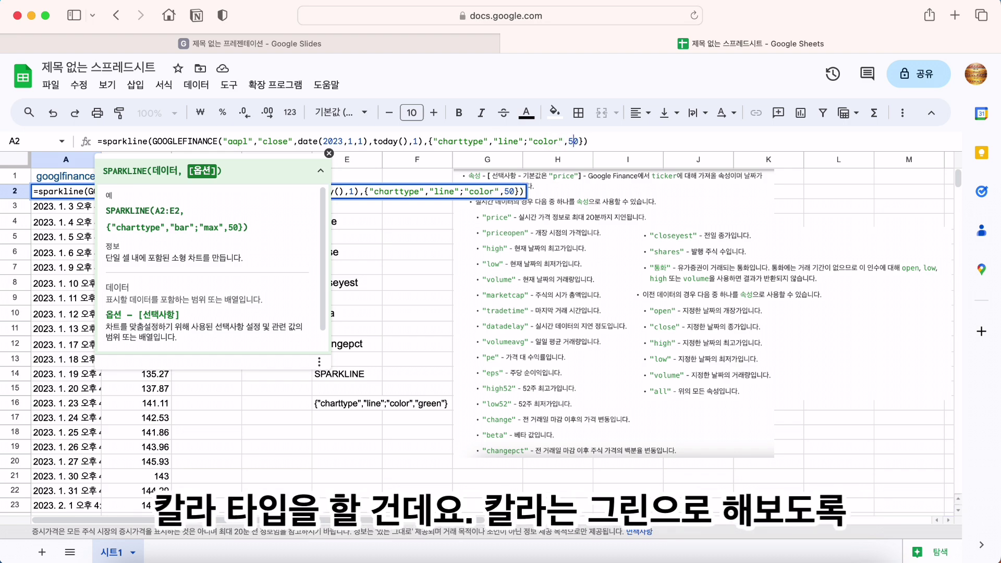
{"action": "key", "text": "BackSpace"}
{"action": "key", "text": "BackSpace"}
{"action": "type", "text": "\""}
{"action": "type", "text": "gr"}
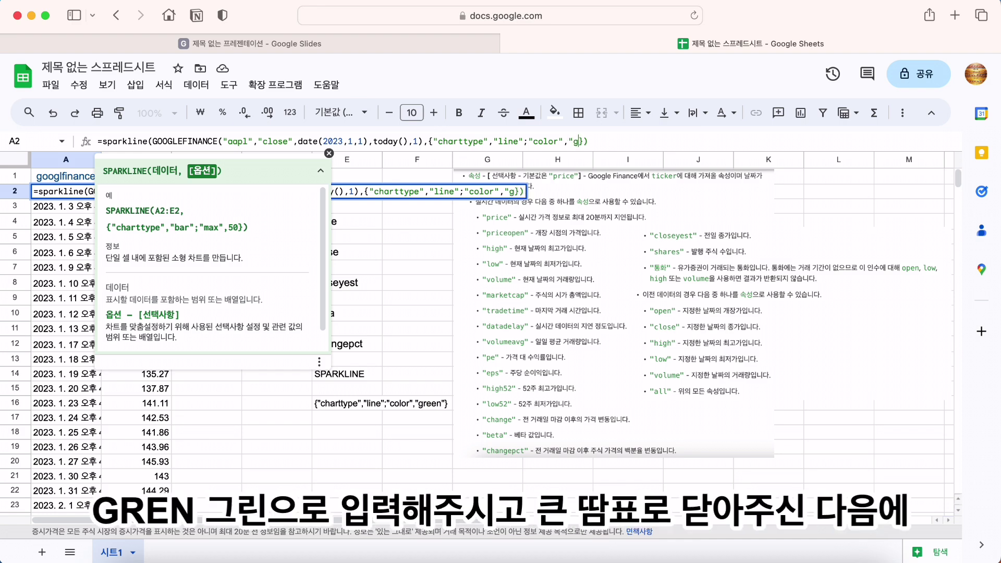
{"action": "type", "text": "een"}
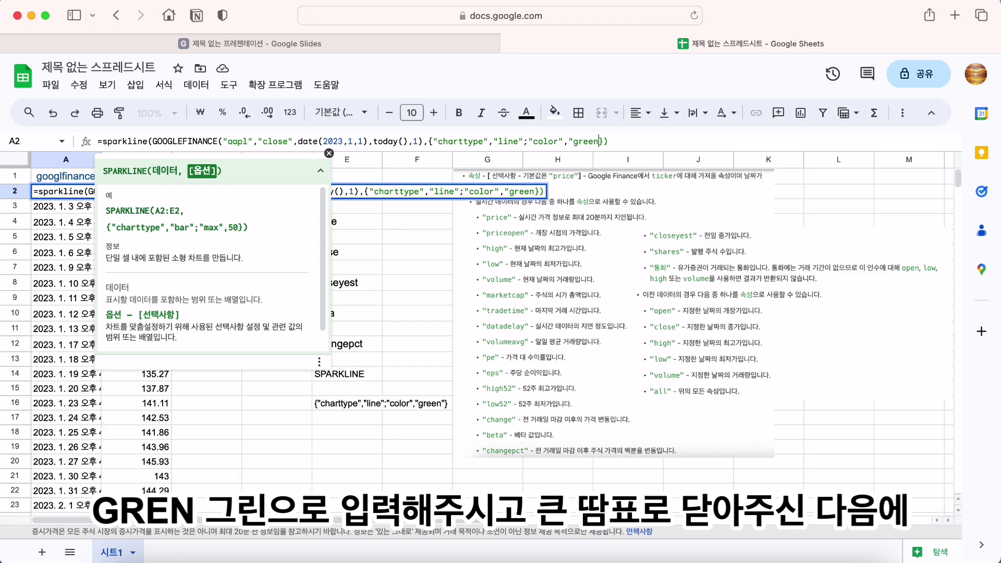
{"action": "type", "text": "\""}
{"action": "key", "text": "Right"}
{"action": "key", "text": "Right"}
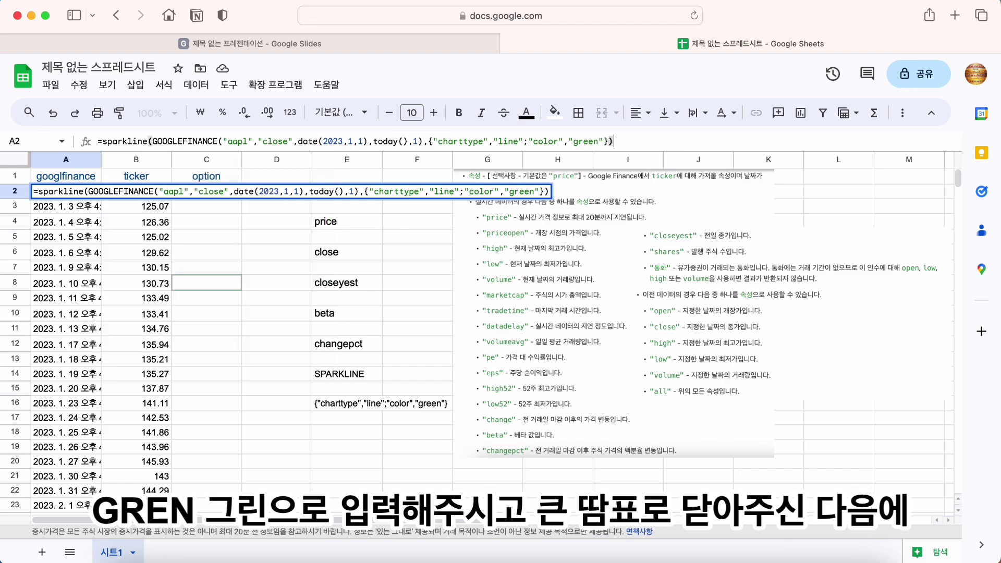
{"action": "key", "text": "Return"}
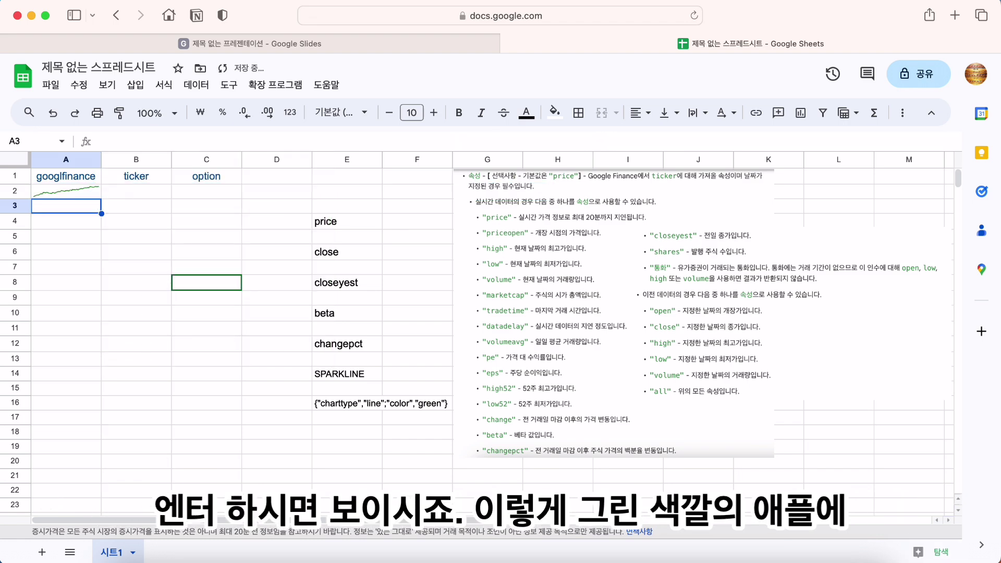
{"action": "left_click", "coordinate": [66, 175]}
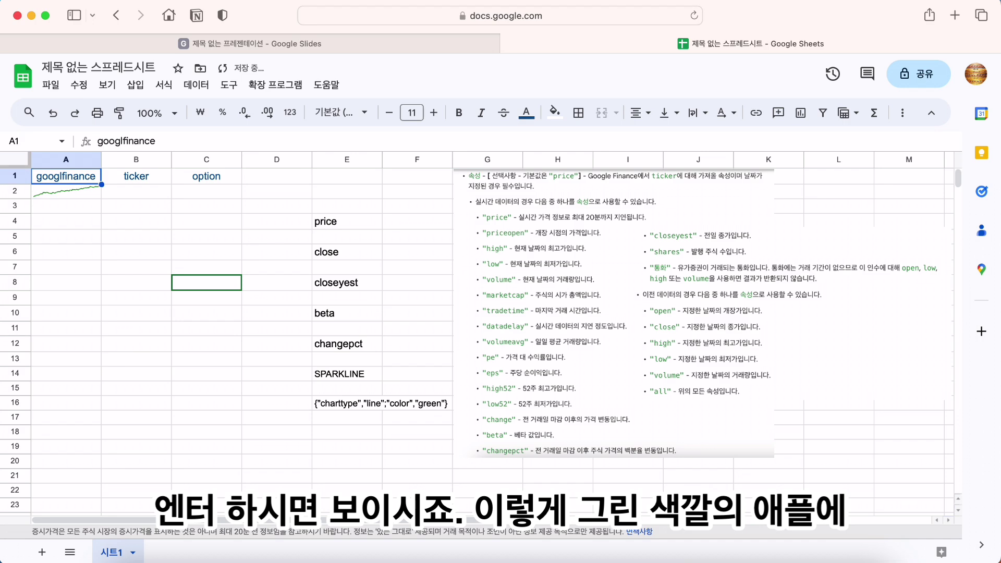
{"action": "left_click", "coordinate": [65, 191]}
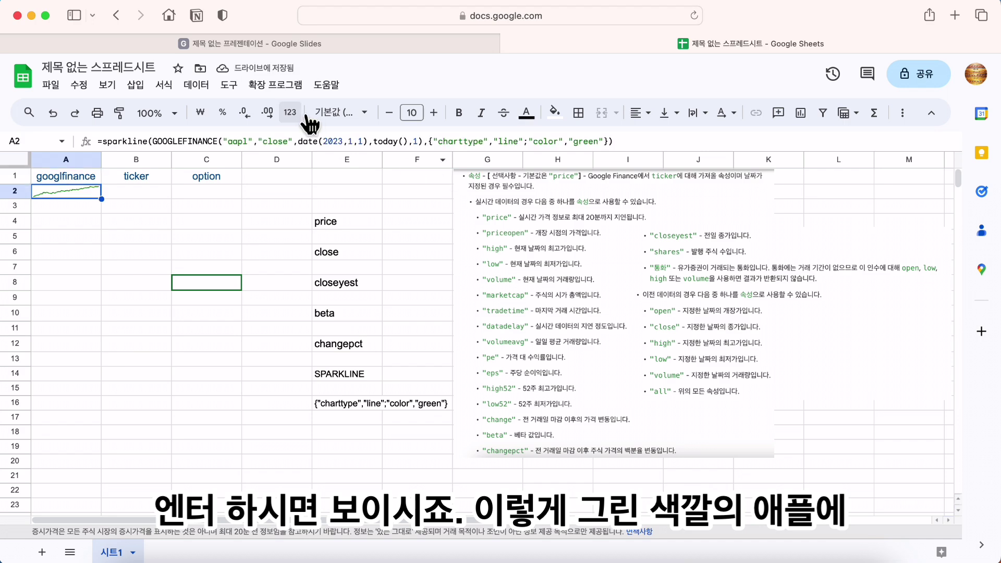
{"action": "mouse_move", "coordinate": [102, 199]}
{"action": "left_mouse_down"}
{"action": "mouse_move", "coordinate": [135, 265]}
{"action": "mouse_move", "coordinate": [194, 317]}
{"action": "mouse_move", "coordinate": [111, 237]}
{"action": "mouse_move", "coordinate": [107, 207]}
{"action": "left_mouse_up"}
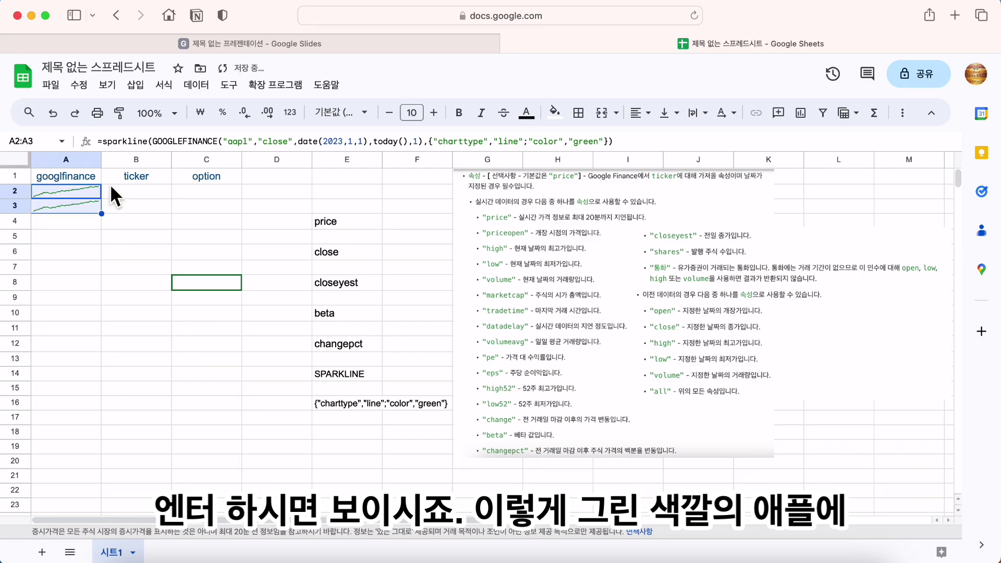
{"action": "left_click", "coordinate": [95, 209]}
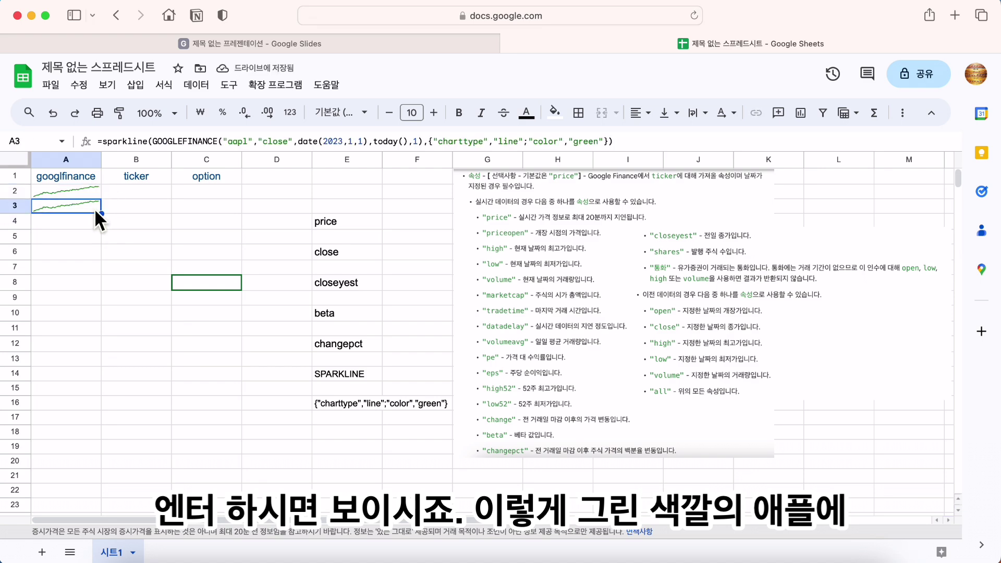
{"action": "key", "text": "Delete"}
- Enlarge the sparkline in A2 by widening column A to nearly three times and row 2 to nearly five times their size
{"action": "left_click", "coordinate": [94, 190]}
{"action": "left_click_drag", "start_coordinate": [102, 166], "coordinate": [175, 168]}
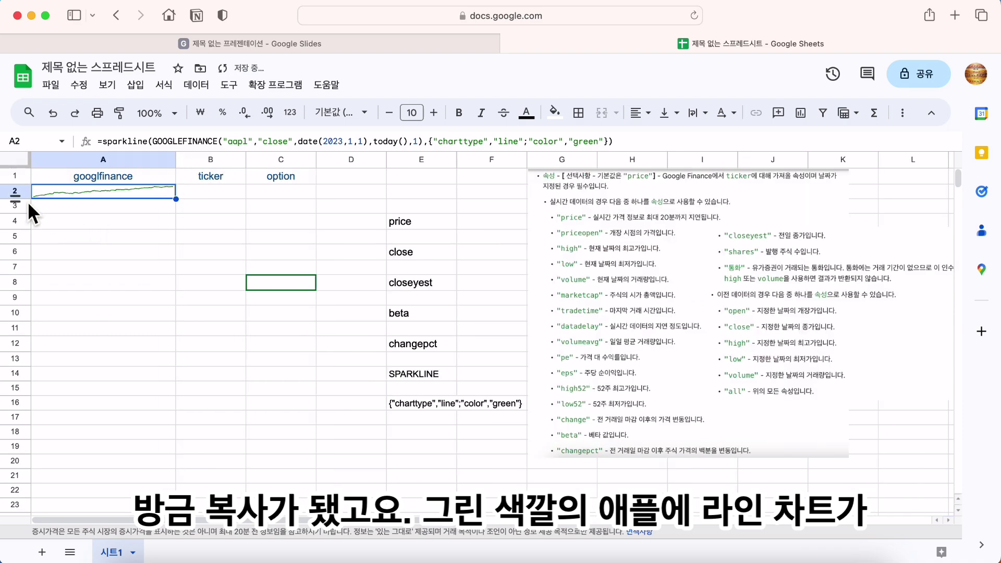
{"action": "left_click_drag", "start_coordinate": [22, 198], "coordinate": [27, 254]}
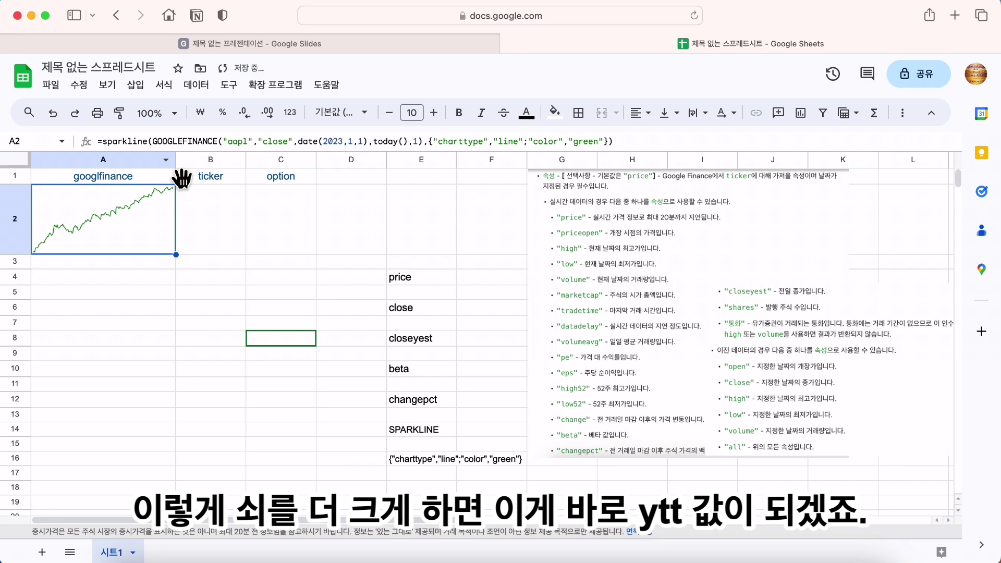
{"action": "left_click_drag", "start_coordinate": [177, 159], "coordinate": [221, 162]}
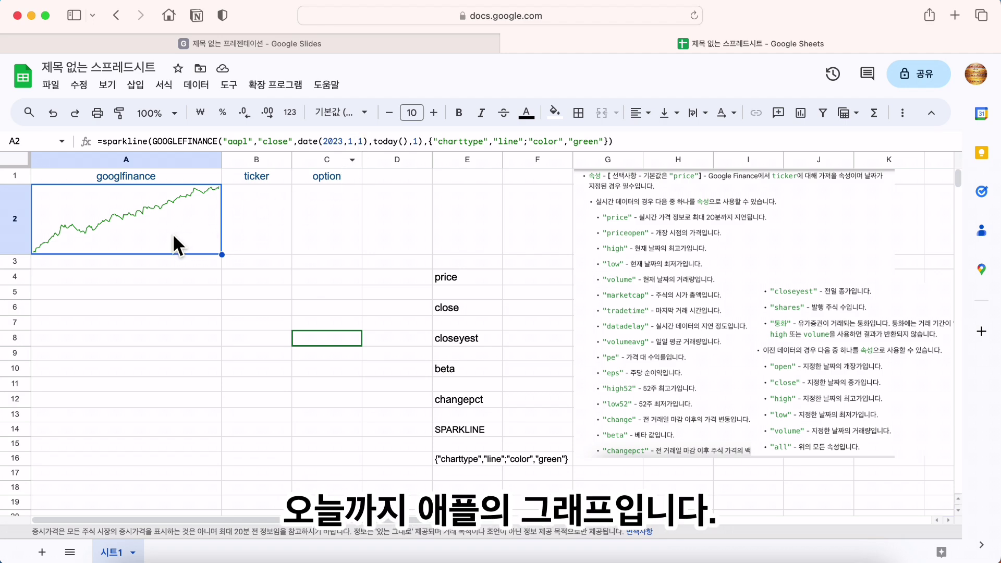
{"action": "left_click", "coordinate": [168, 289]}
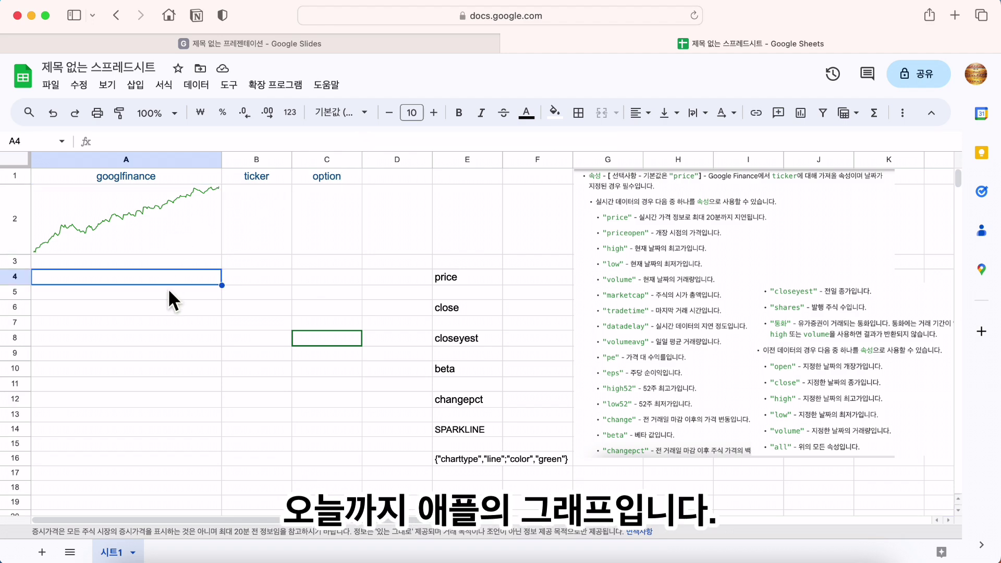
{"action": "left_click", "coordinate": [176, 238]}
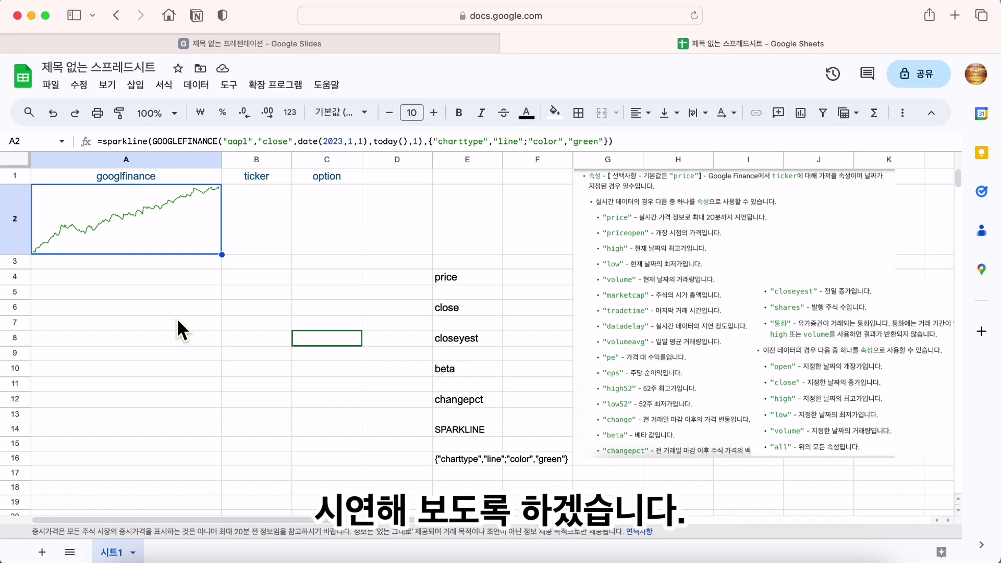
{"action": "left_click", "coordinate": [176, 322]}
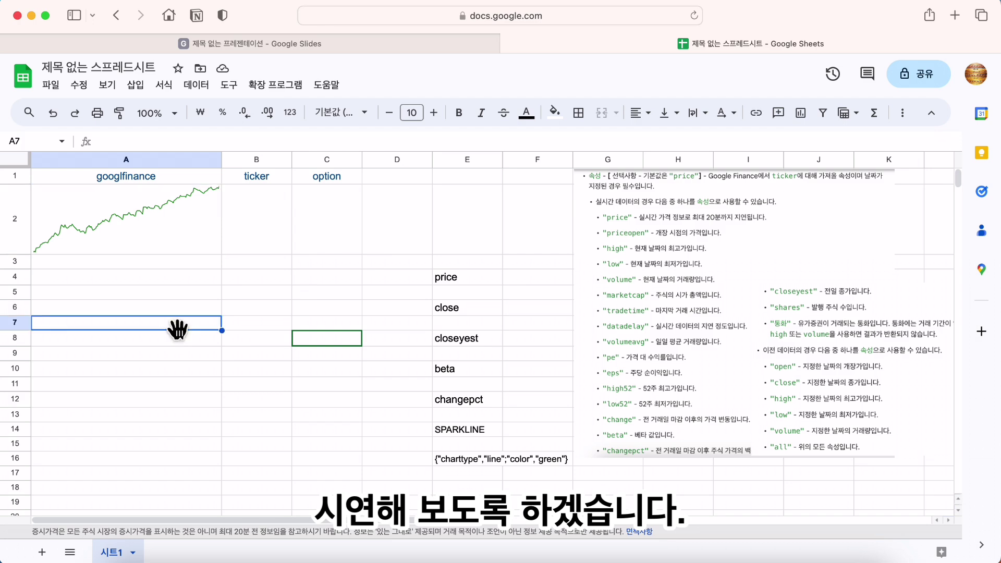
- Review the covered keywords in column E: price, closeyest, beta, changepct and SPARKLINE
{"action": "left_click", "coordinate": [460, 279]}
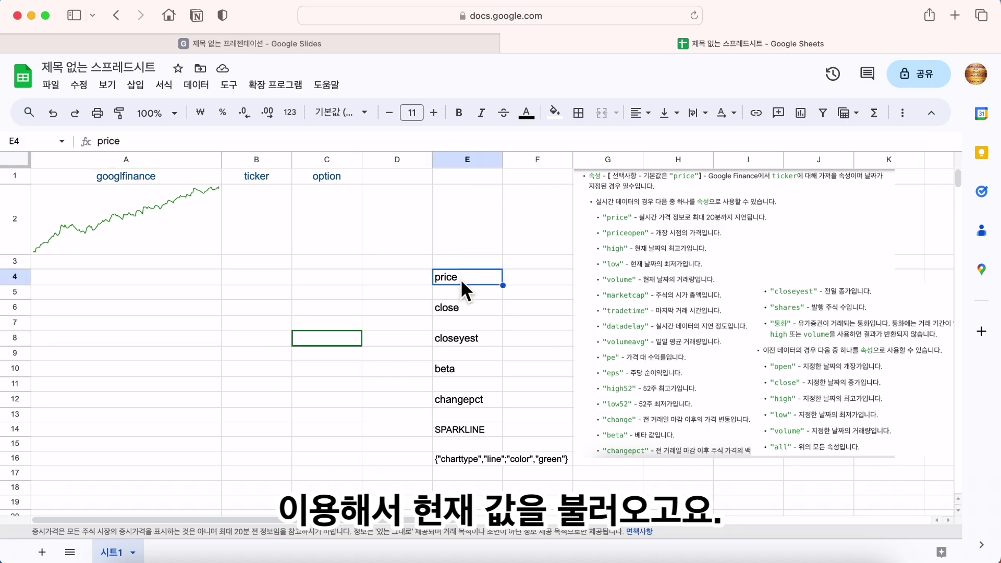
{"action": "left_click", "coordinate": [468, 340]}
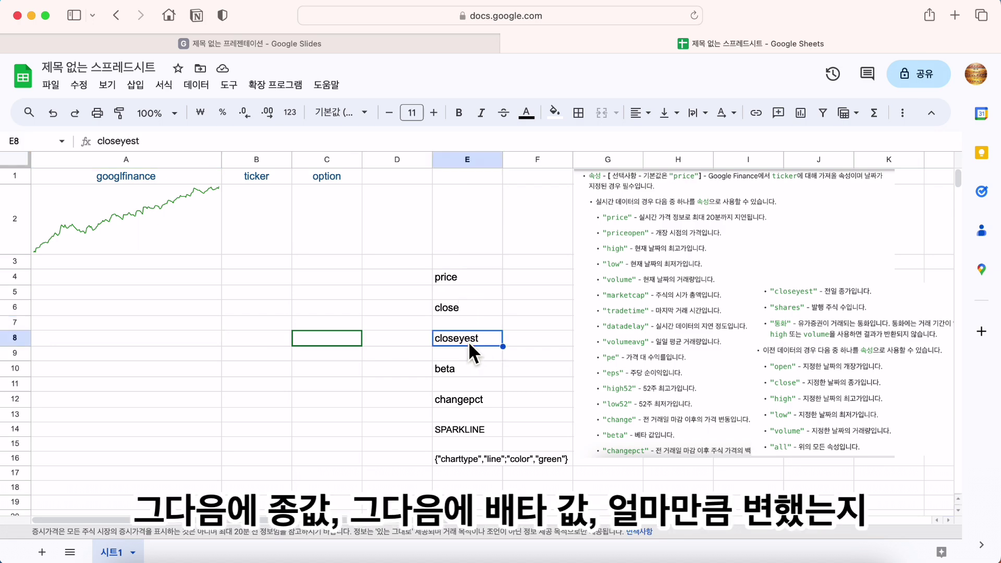
{"action": "left_click", "coordinate": [460, 369]}
{"action": "left_click", "coordinate": [463, 395]}
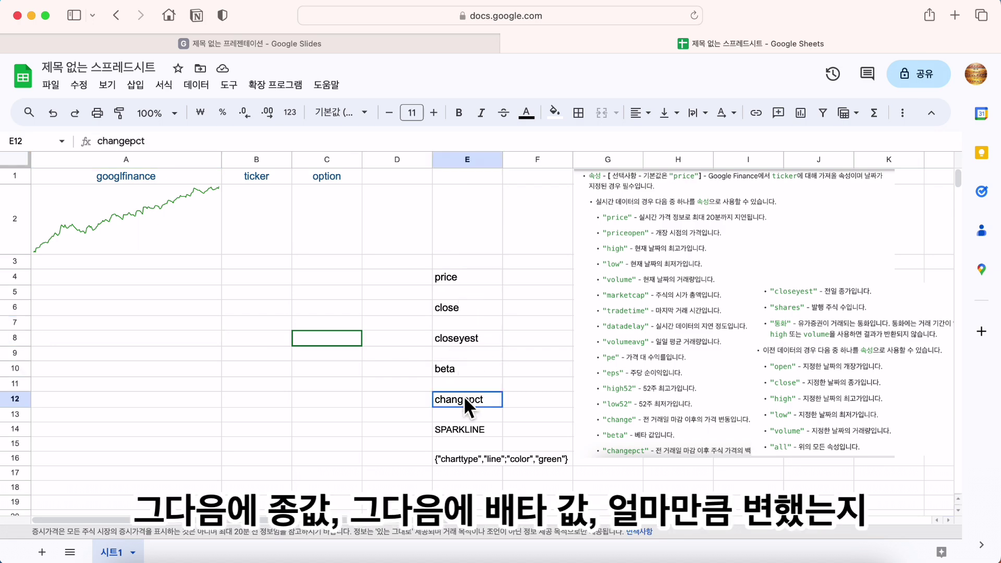
{"action": "left_click", "coordinate": [461, 429]}
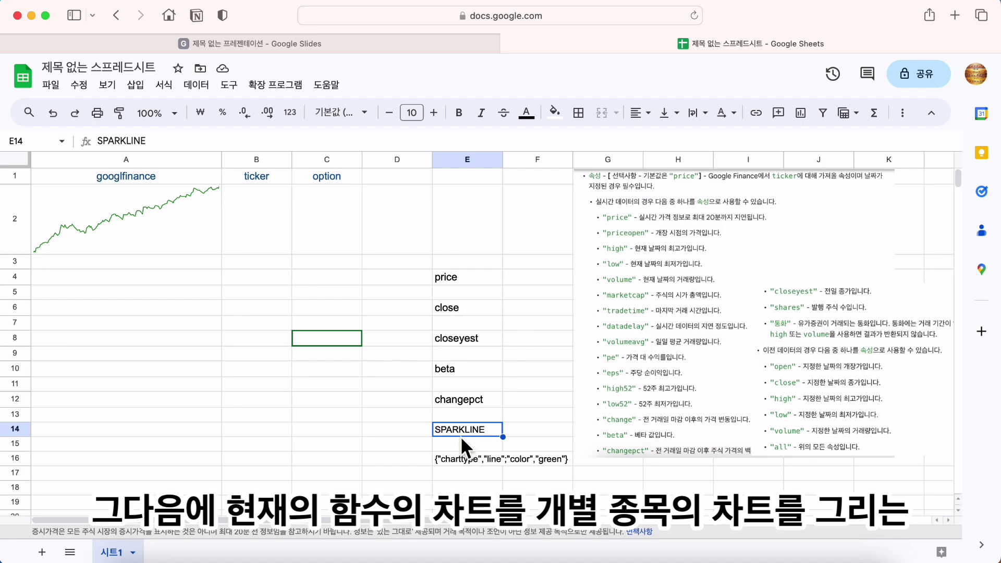
- Clear the contents of the range A1:D16, including the sparkline and the googlfinance, ticker and option headers
{"action": "left_click", "coordinate": [320, 387]}
{"action": "left_click_drag", "start_coordinate": [80, 174], "coordinate": [384, 455]}
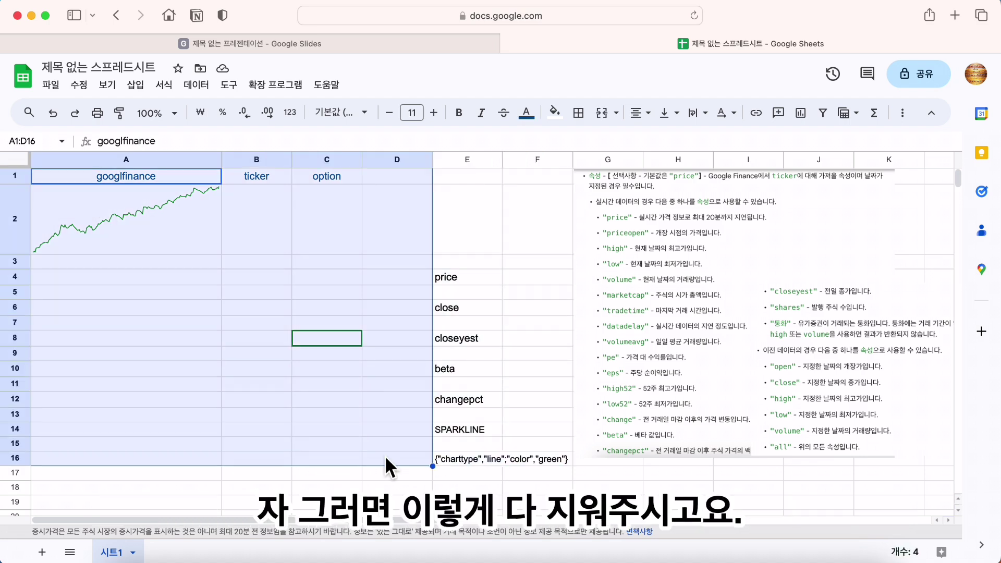
{"action": "key", "text": "Delete"}
{"action": "left_click", "coordinate": [284, 371]}
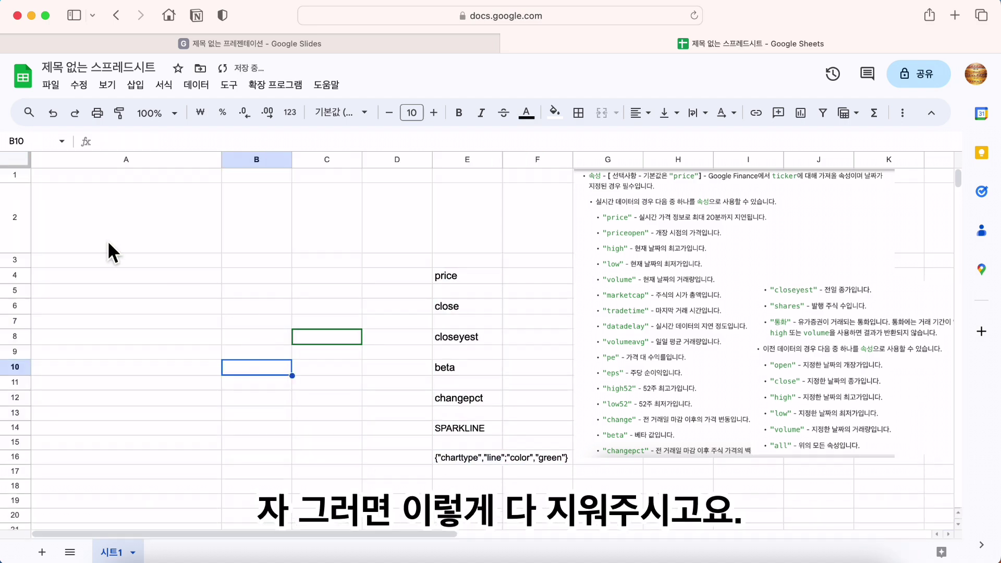
- Reduce row 2 to the height of the other rows and narrow column A to about 60% of its width, ending on cell A1
{"action": "left_click", "coordinate": [29, 253]}
{"action": "left_click_drag", "start_coordinate": [30, 252], "coordinate": [25, 328]}
{"action": "left_click", "coordinate": [71, 303]}
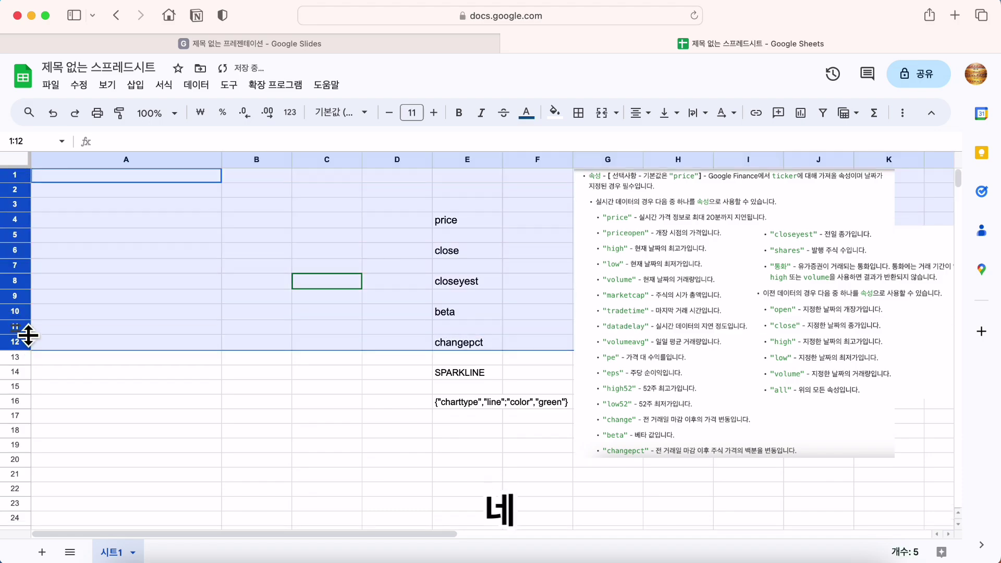
{"action": "left_click", "coordinate": [139, 344]}
{"action": "left_click_drag", "start_coordinate": [229, 167], "coordinate": [144, 172]}
{"action": "left_click", "coordinate": [107, 174]}
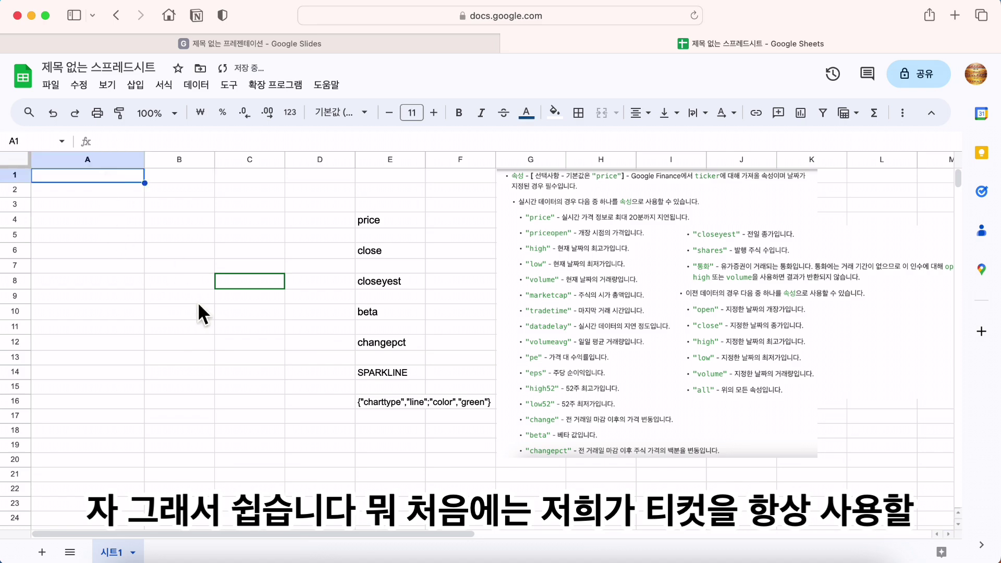
{"action": "type", "text": "t"}
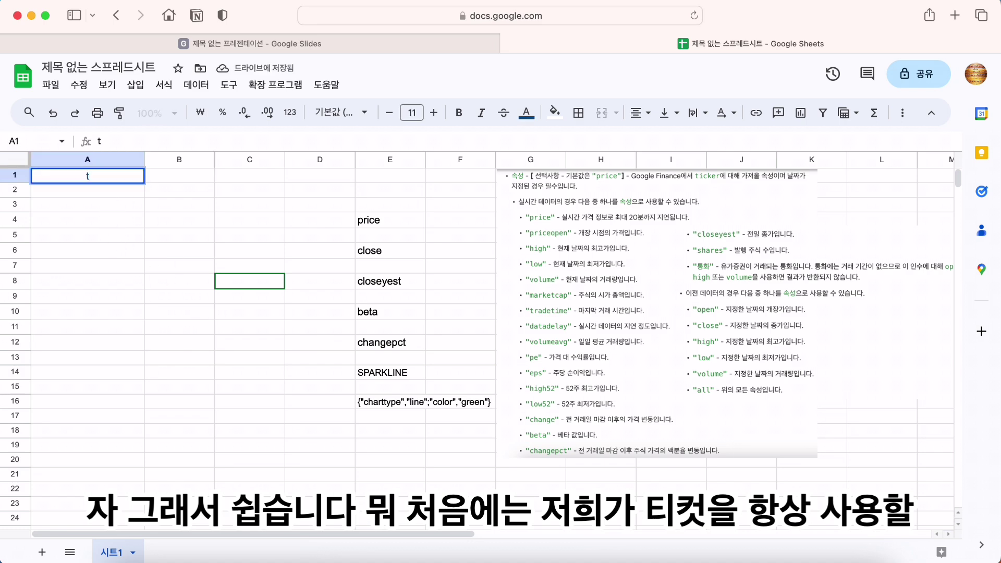
{"action": "key", "text": "Escape"}
{"action": "type", "text": "ㅅ"}
{"action": "key", "text": "Escape"}
{"action": "type", "text": "t"}
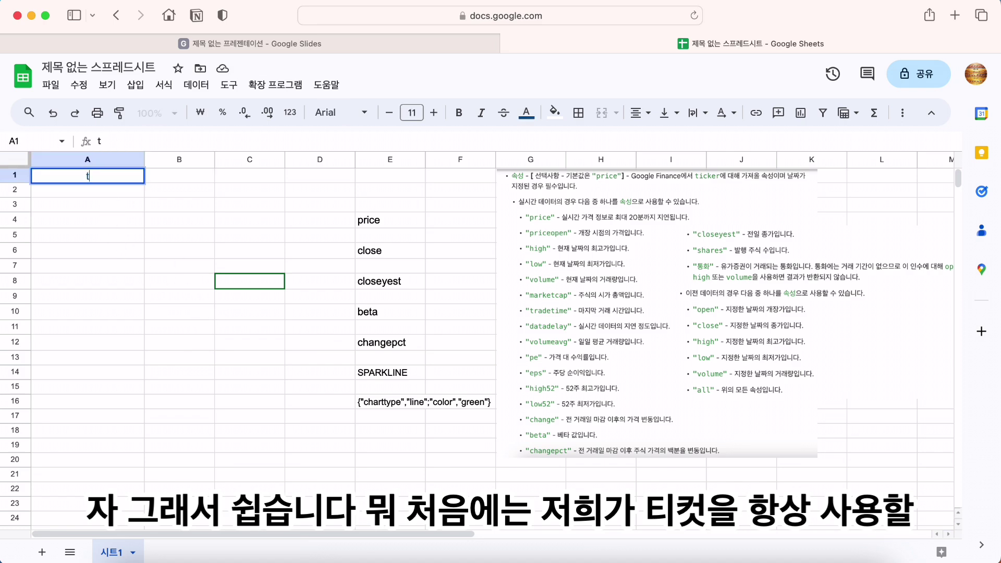
{"action": "key", "text": "Escape"}
{"action": "type", "text": "ㅅ"}
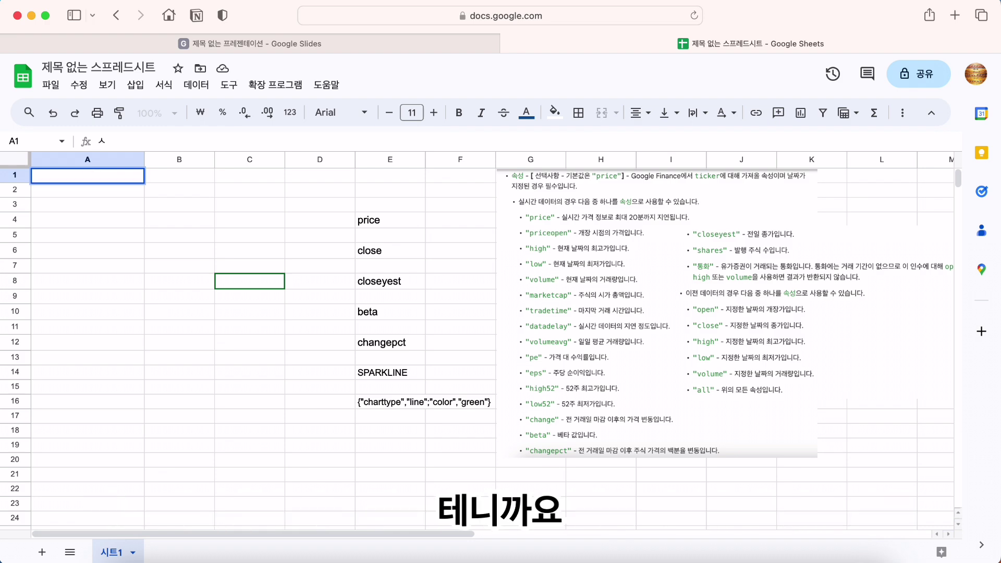
{"action": "key", "text": "Escape"}
- Enter the headers TICKER in A1, 종가 in B1 and 현재가 in C1
{"action": "type", "text": "TI"}
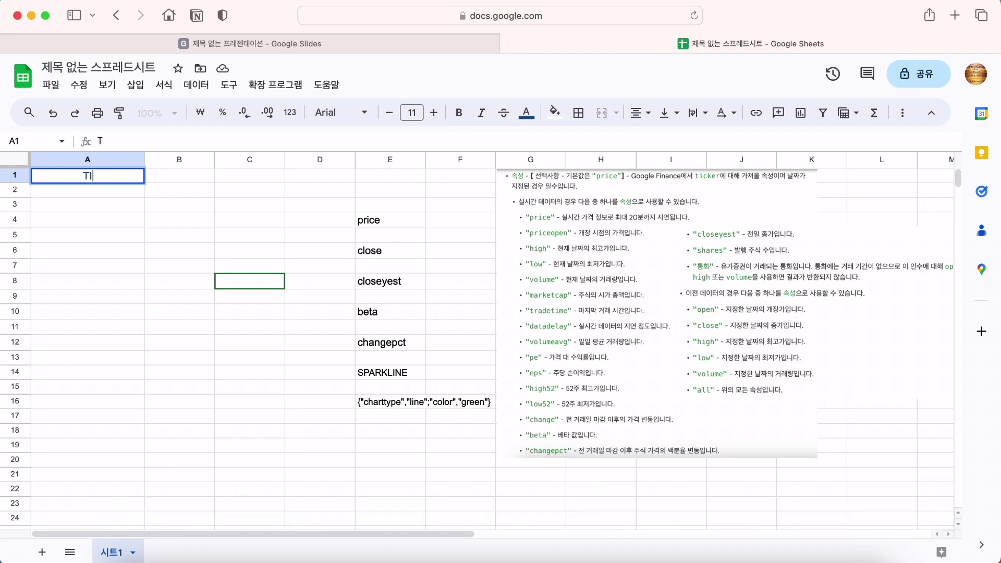
{"action": "type", "text": "CKER"}
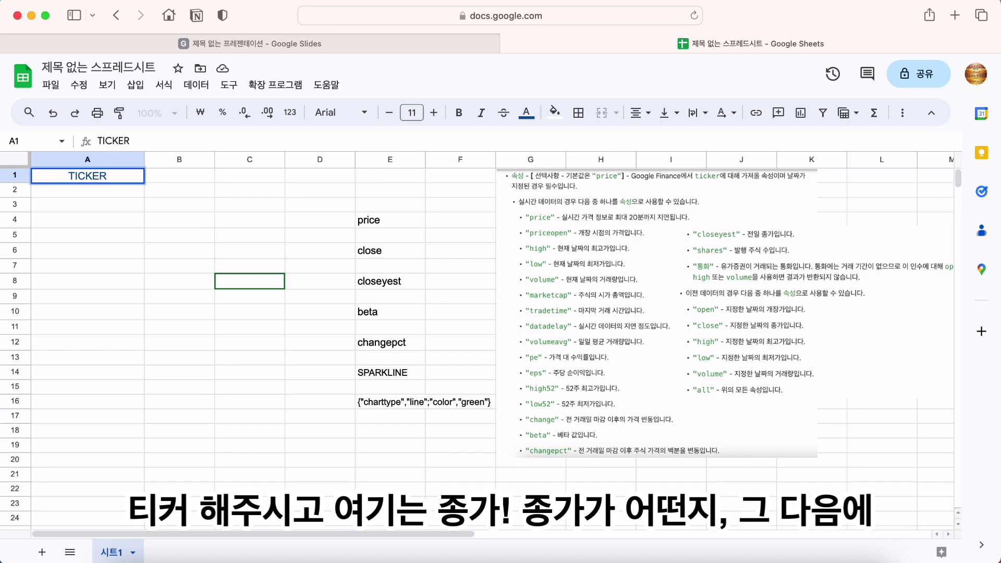
{"action": "key", "text": "Tab"}
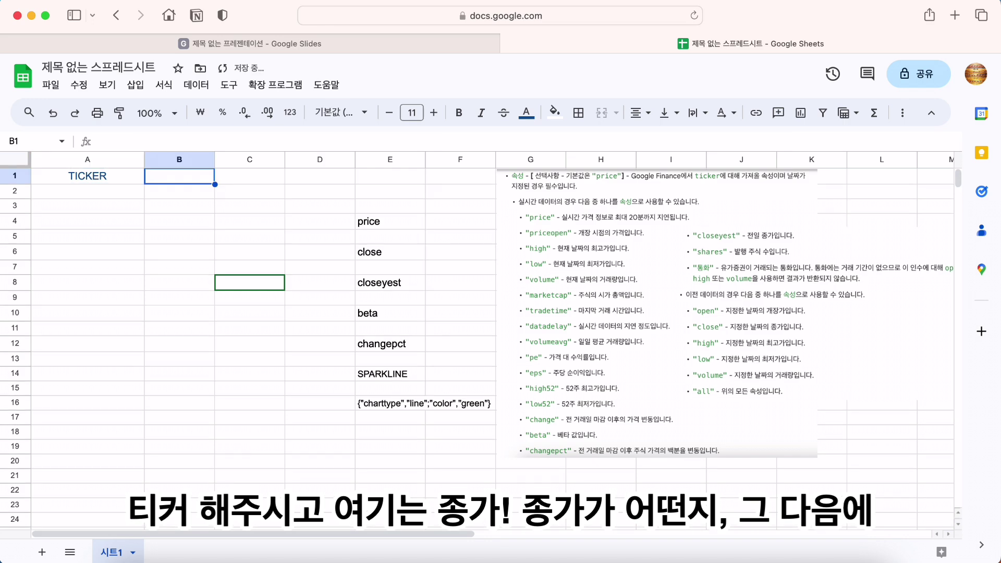
{"action": "type", "text": "종가ㄱ"}
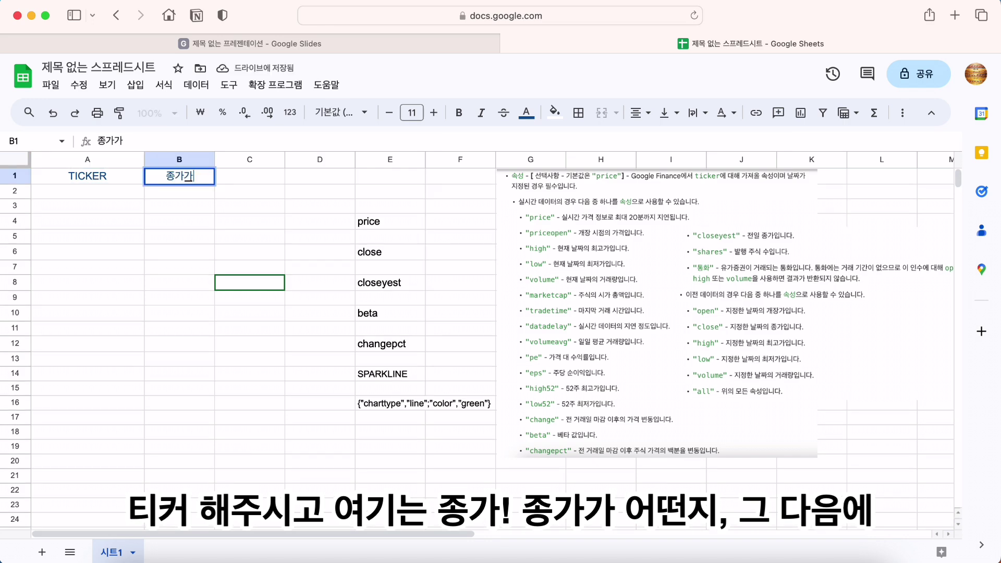
{"action": "key", "text": "BackSpace"}
{"action": "key", "text": "Tab"}
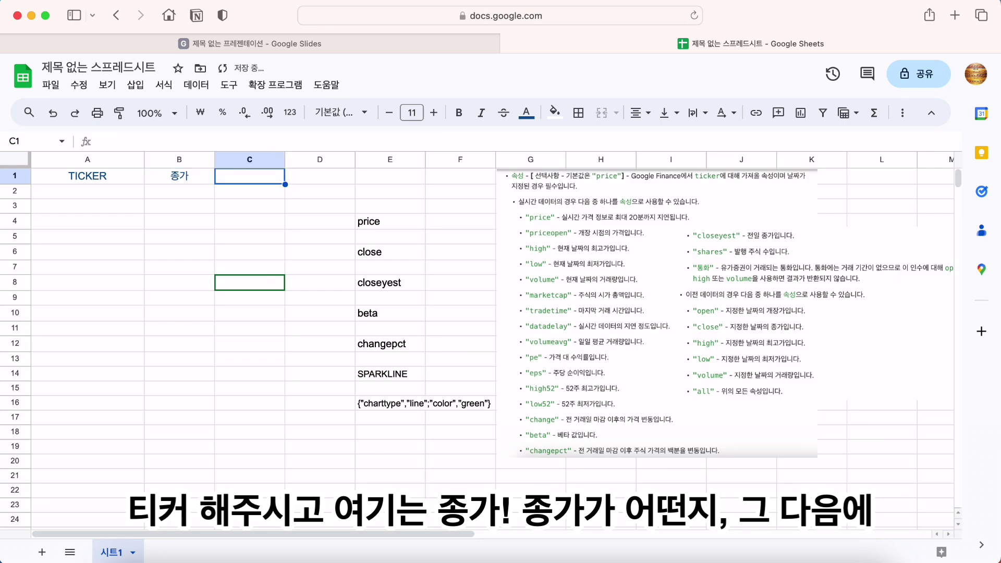
{"action": "type", "text": "현재가"}
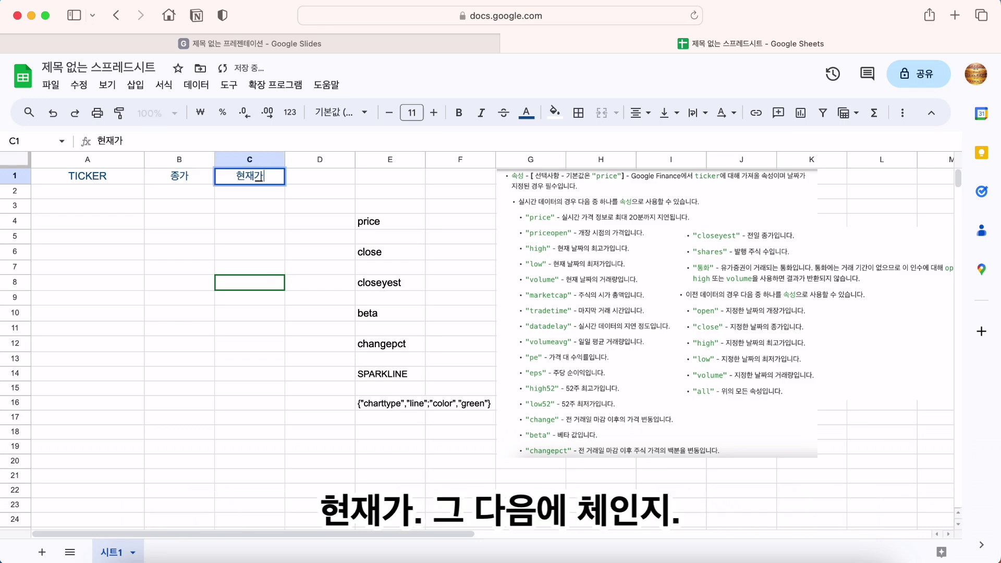
{"action": "key", "text": "Tab"}
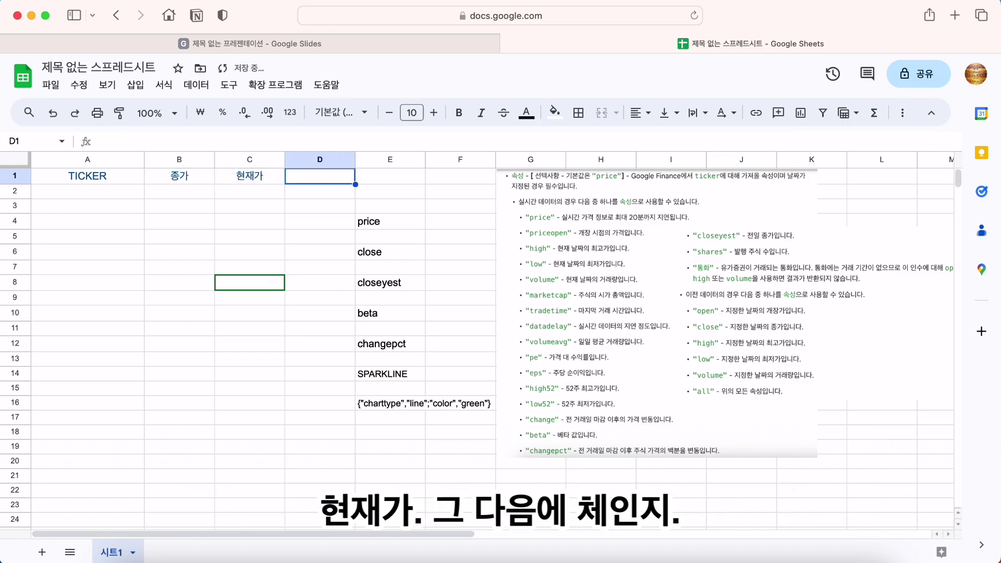
- Enter the header chanege in cell D1, beside the 현재가 header
{"action": "type", "text": "초"}
{"action": "key", "text": "BackSpace"}
{"action": "key", "text": "BackSpace"}
{"action": "type", "text": "ch"}
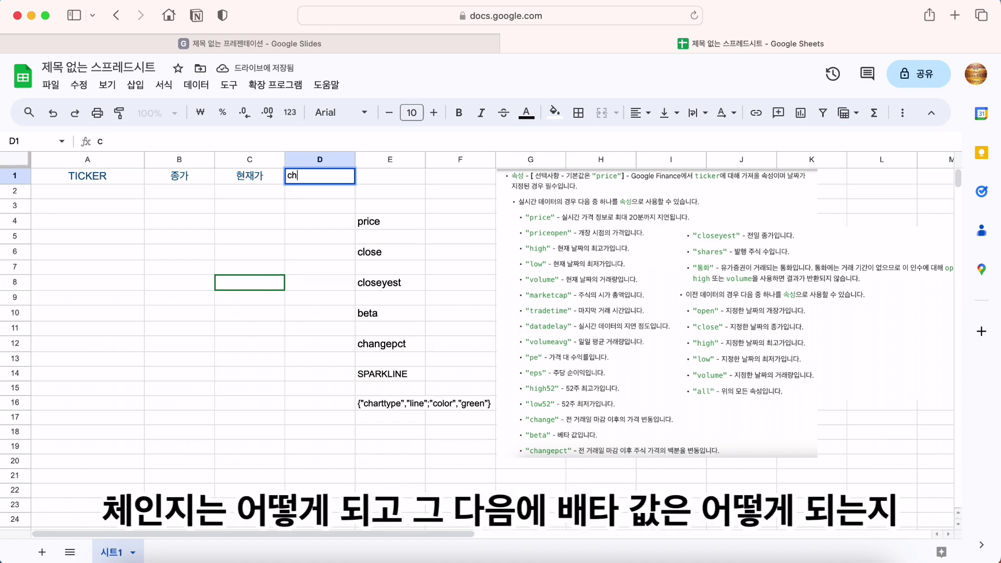
{"action": "type", "text": "anege"}
{"action": "key", "text": "Return"}
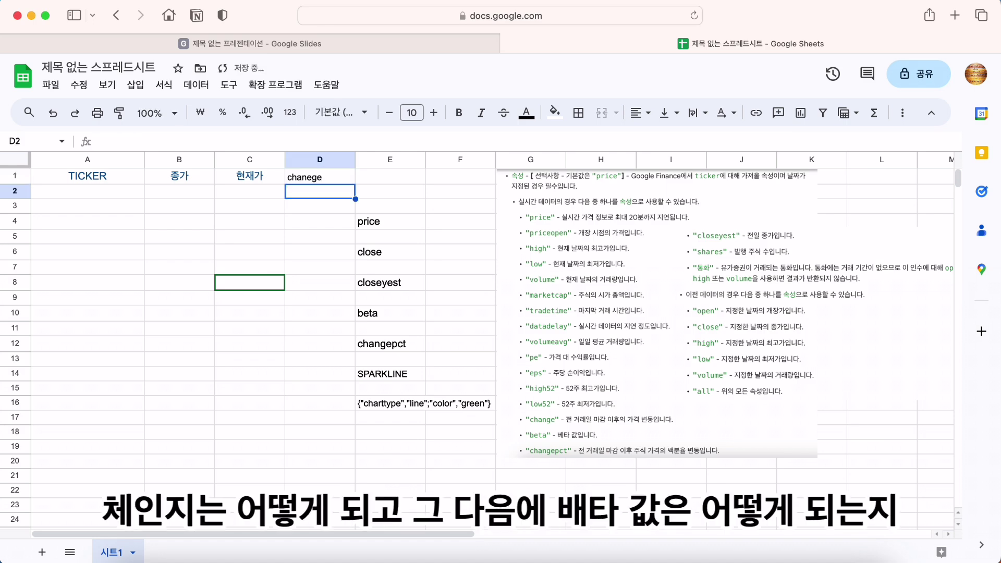
- Enter the header 베타 in cell E1 for the beta column
{"action": "key", "text": "Up"}
{"action": "key", "text": "Right"}
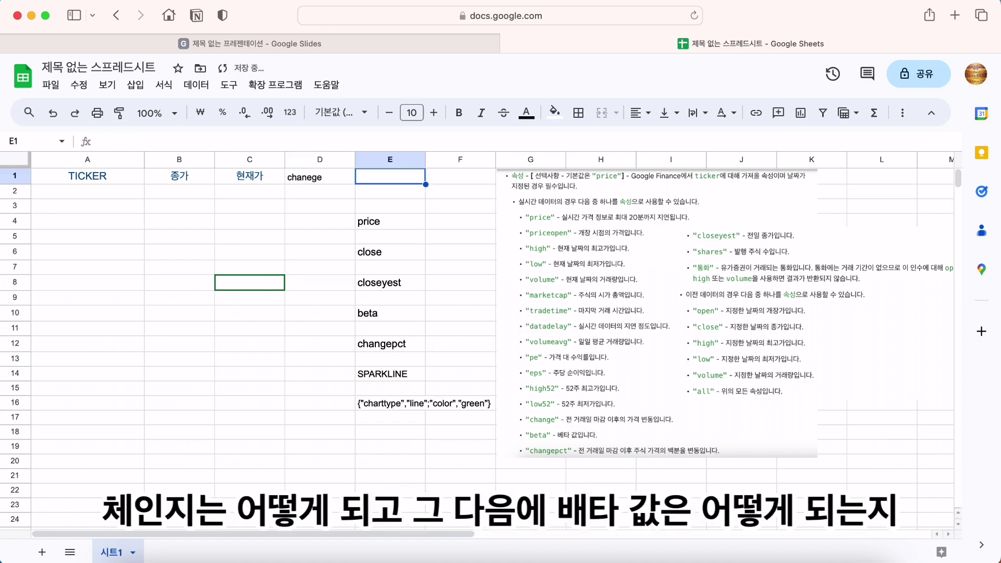
{"action": "type", "text": "spark"}
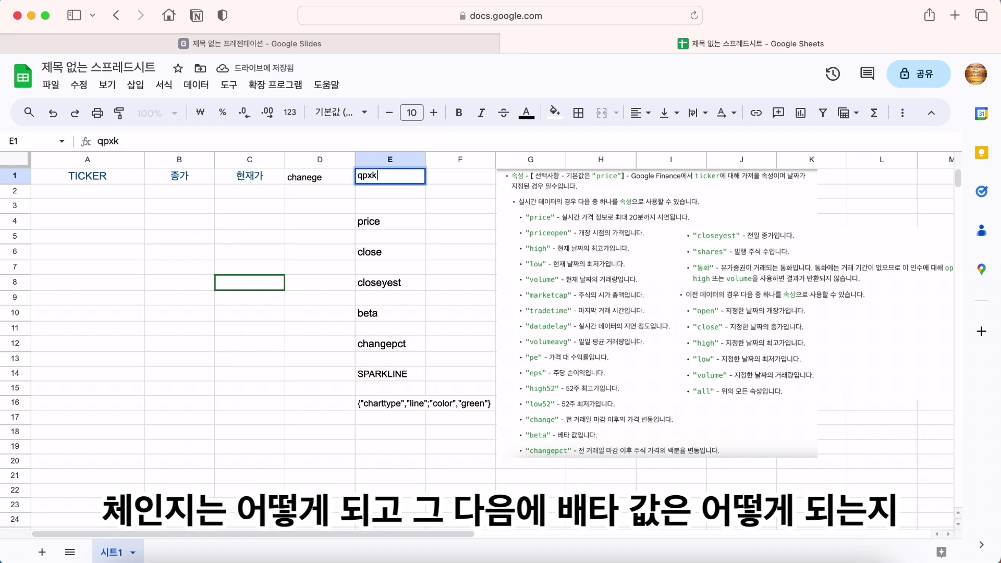
{"action": "key", "text": "BackSpace"}
{"action": "key", "text": "BackSpace"}
{"action": "key", "text": "BackSpace"}
{"action": "key", "text": "BackSpace"}
{"action": "key", "text": "BackSpace"}
{"action": "type", "text": "베타"}
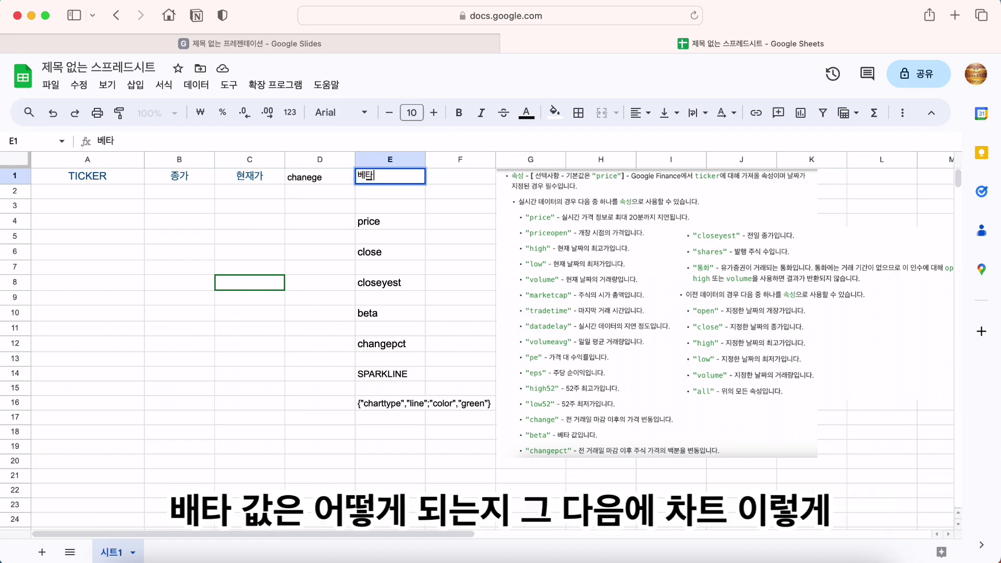
{"action": "key", "text": "Tab"}
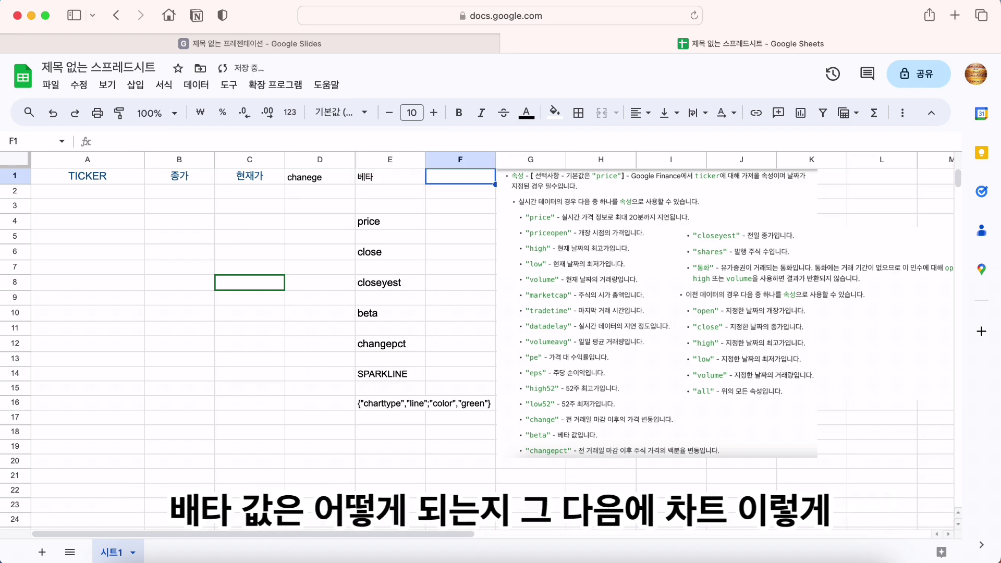
- Enter the header chart in cell F1 as the last column title
{"action": "type", "text": "촘ㄱㅅ"}
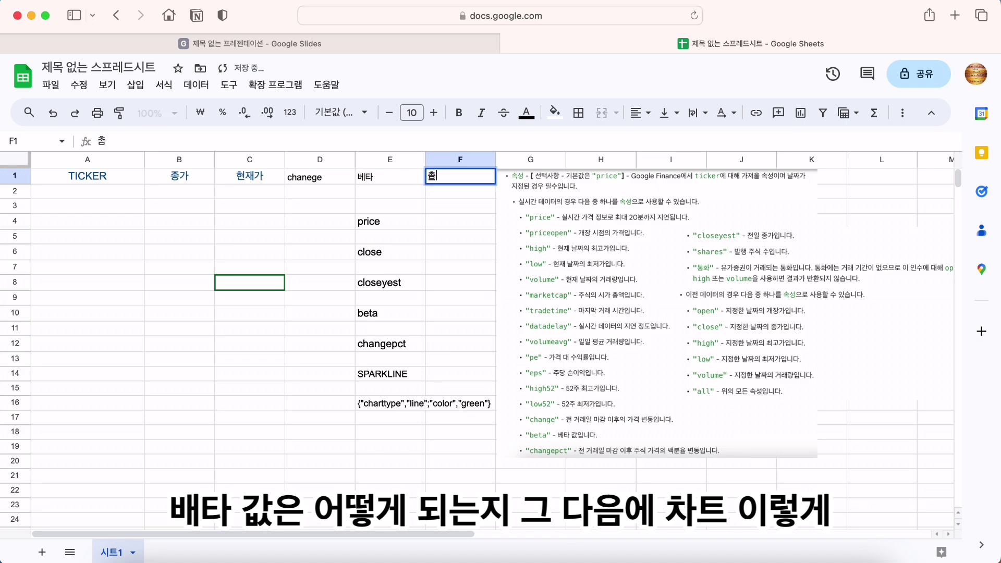
{"action": "key", "text": "BackSpace"}
{"action": "key", "text": "BackSpace"}
{"action": "key", "text": "BackSpace"}
{"action": "key", "text": "BackSpace"}
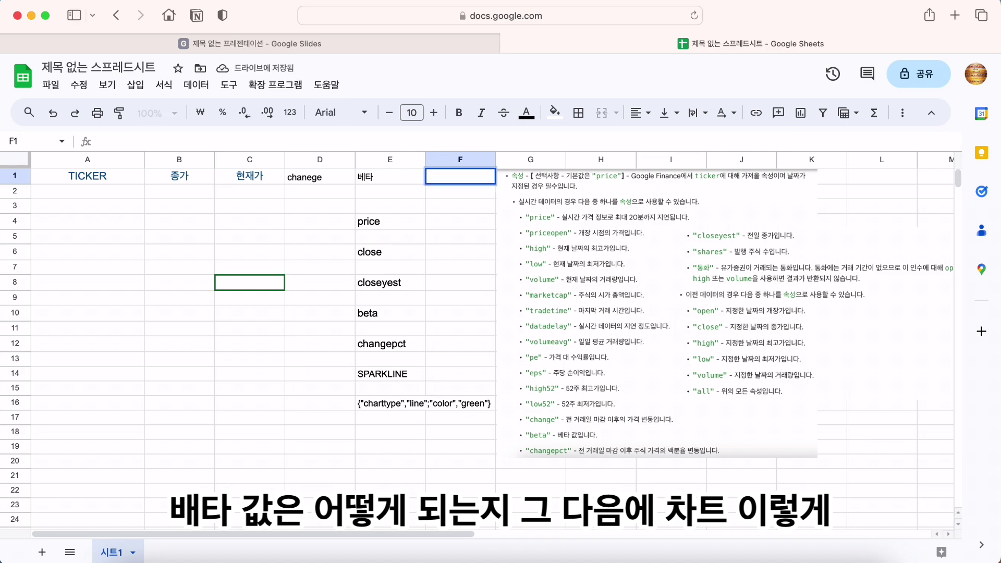
{"action": "type", "text": "chart"}
{"action": "key", "text": "Return"}
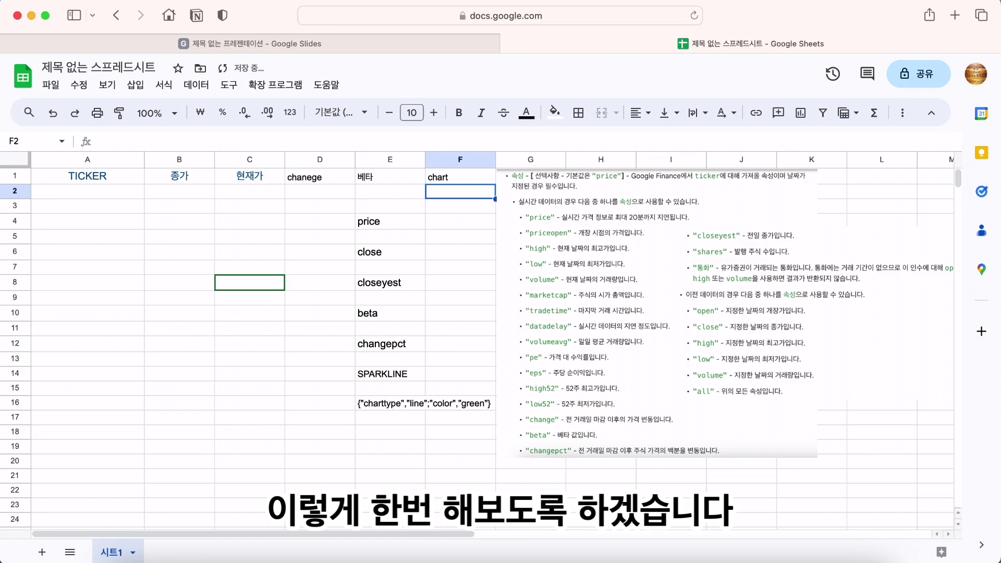
- Clear the keyword list from price to SPARKLINE in cells E3:E15, keeping the charttype options text in E16
{"action": "left_click_drag", "start_coordinate": [367, 206], "coordinate": [390, 297]}
{"action": "left_click_drag", "start_coordinate": [390, 342], "coordinate": [412, 384]}
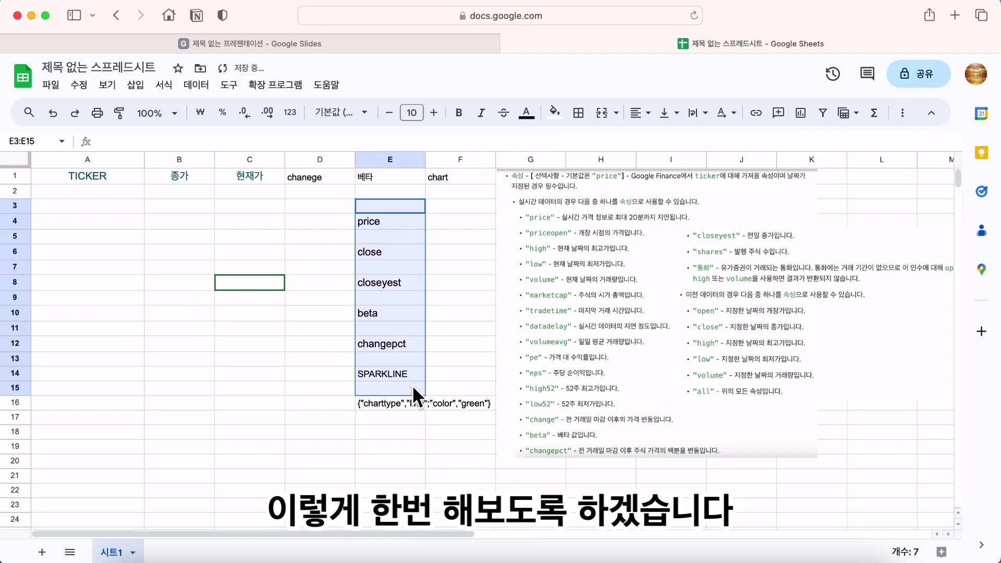
{"action": "key", "text": "Delete"}
{"action": "left_click", "coordinate": [321, 467]}
{"action": "left_click", "coordinate": [155, 310]}
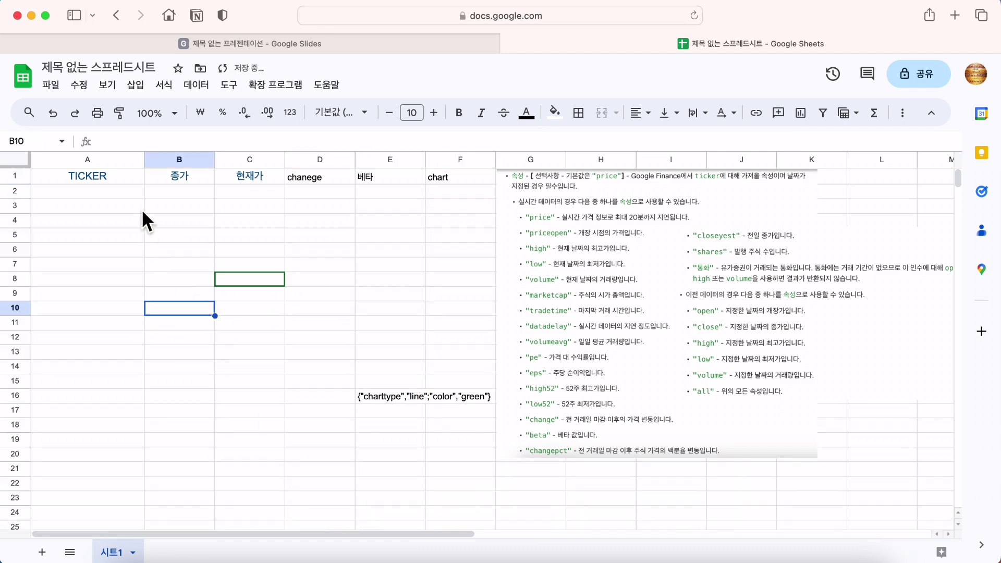
- Set the header cells A1:F1 to font size 11 and center their text horizontally
{"action": "left_click_drag", "start_coordinate": [106, 174], "coordinate": [459, 177]}
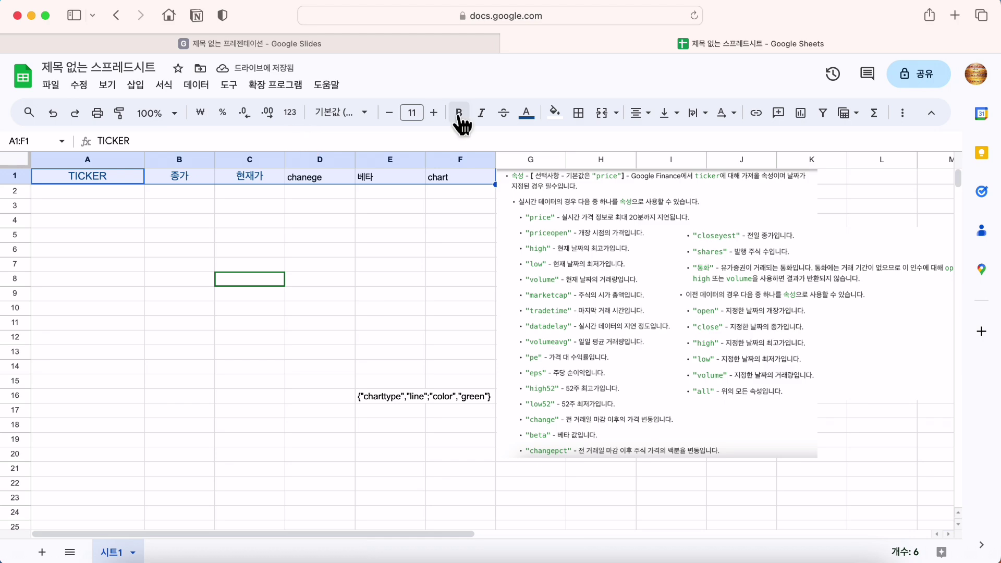
{"action": "left_click", "coordinate": [412, 113]}
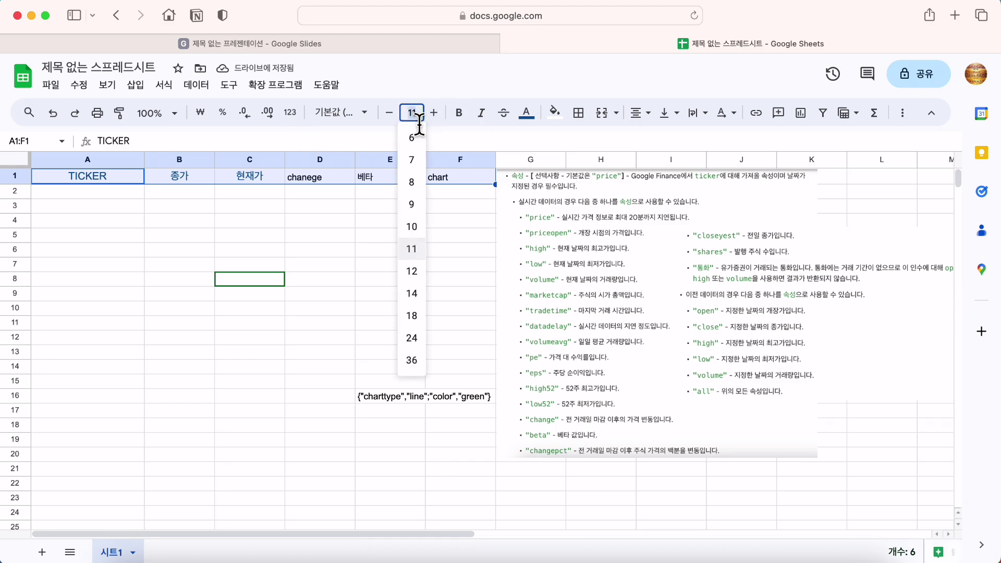
{"action": "key", "text": "Return"}
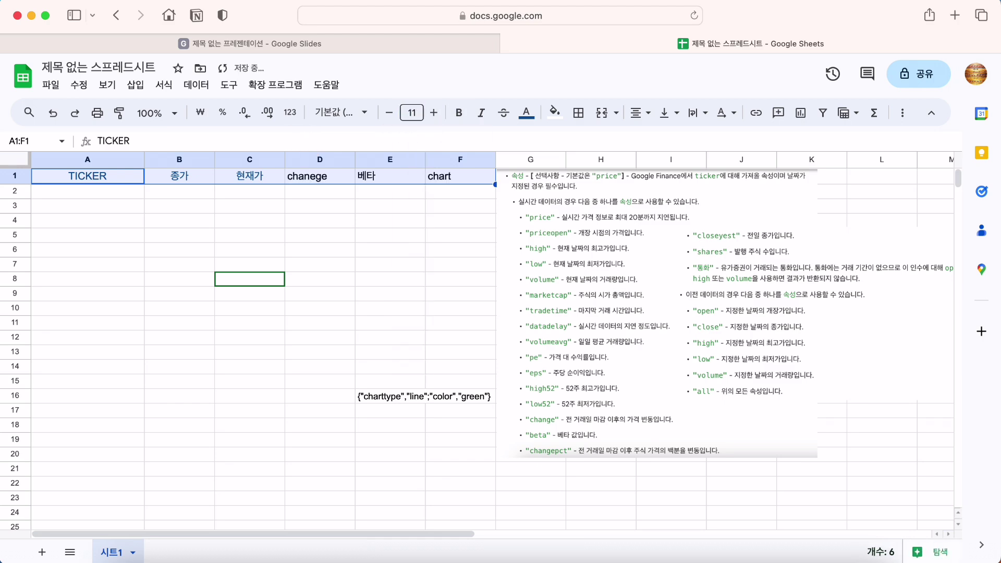
{"action": "left_click", "coordinate": [638, 114]}
{"action": "left_click", "coordinate": [663, 139]}
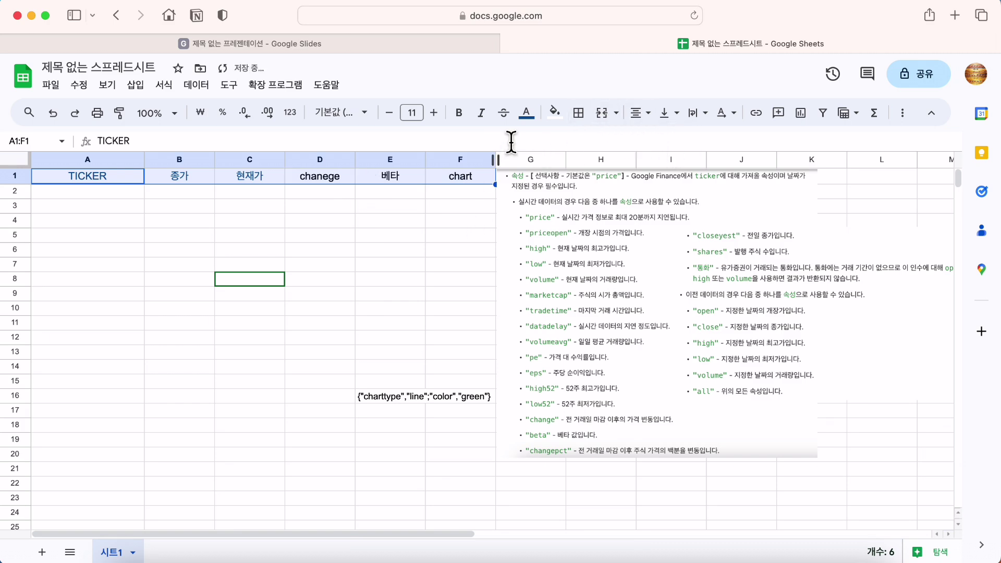
- Make the header text in A1:F1 black and bold
{"action": "left_click", "coordinate": [529, 114]}
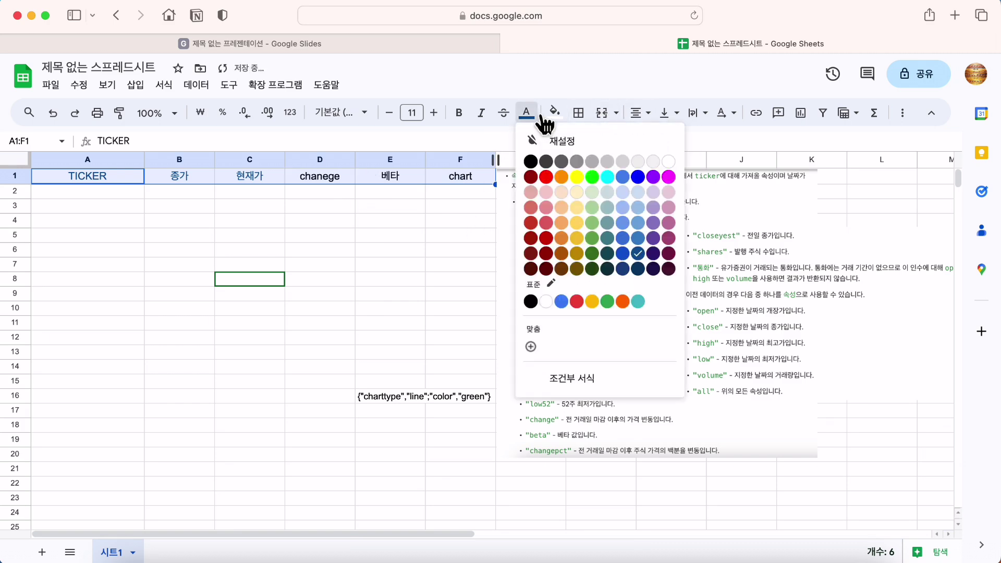
{"action": "left_click", "coordinate": [544, 162]}
{"action": "left_click", "coordinate": [459, 112]}
{"action": "left_click", "coordinate": [390, 265]}
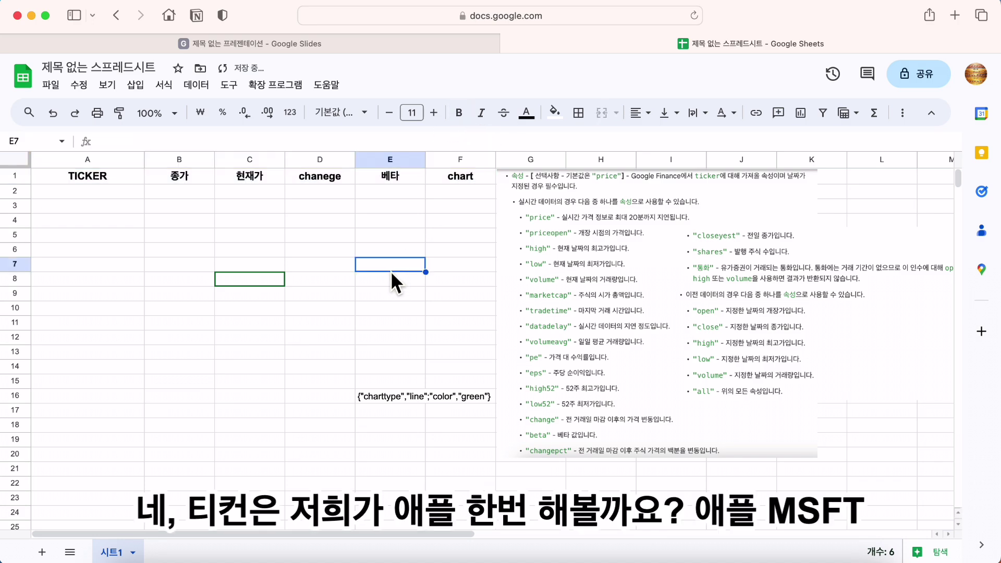
- Enter the tickers aapl in A2 and maft in A3 under the TICKER header
{"action": "left_click", "coordinate": [125, 193]}
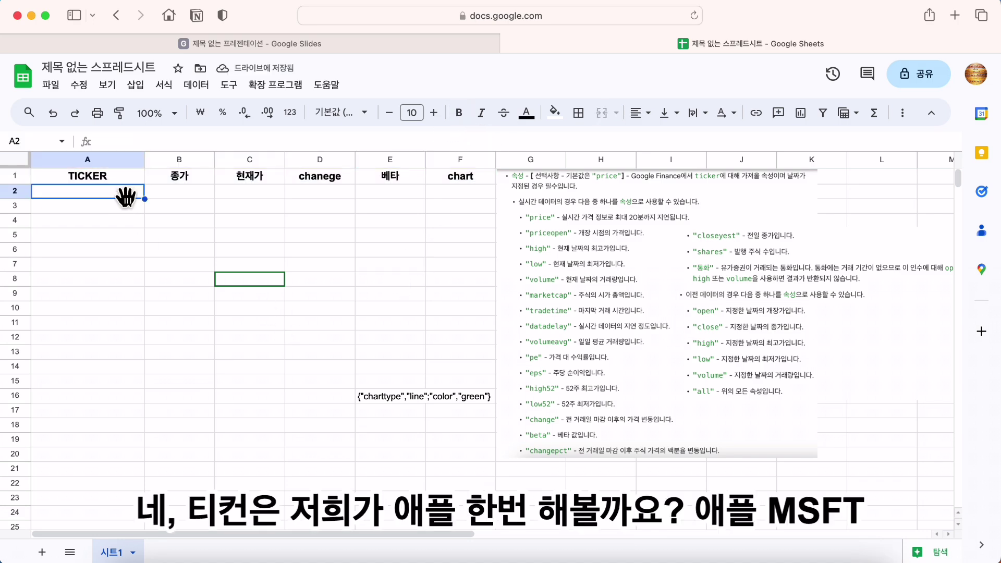
{"action": "type", "text": "aapl"}
{"action": "key", "text": "Return"}
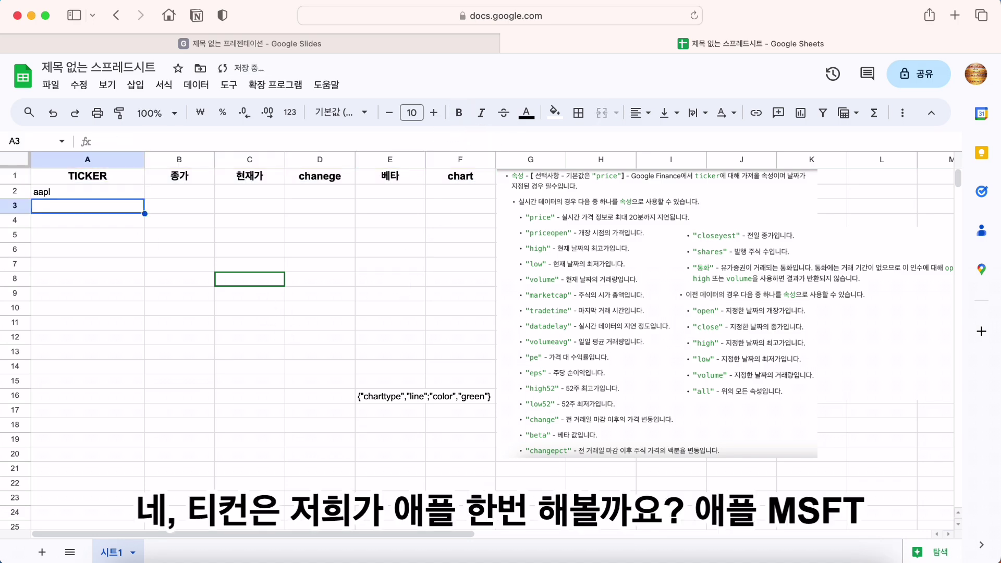
{"action": "type", "text": "maft"}
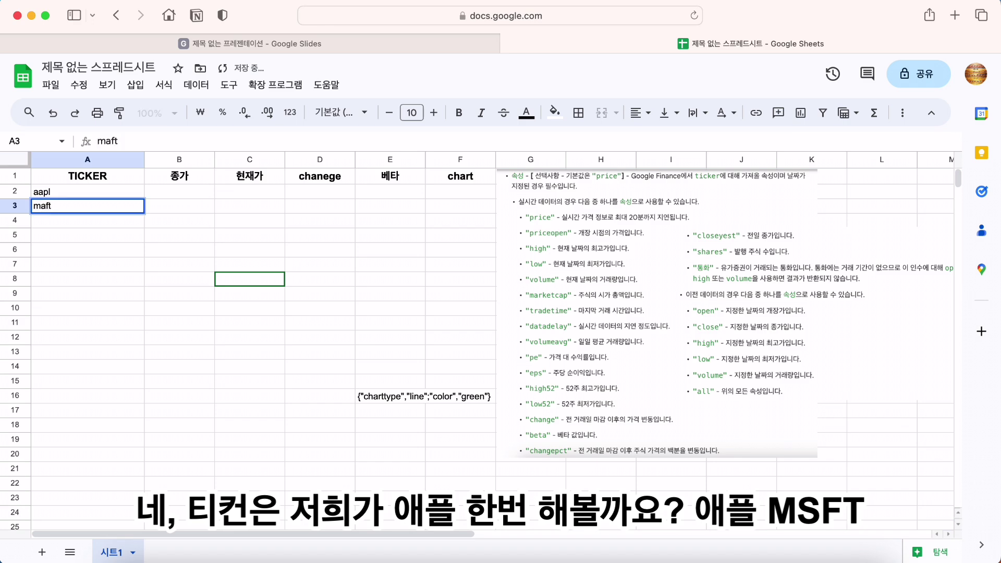
{"action": "key", "text": "Return"}
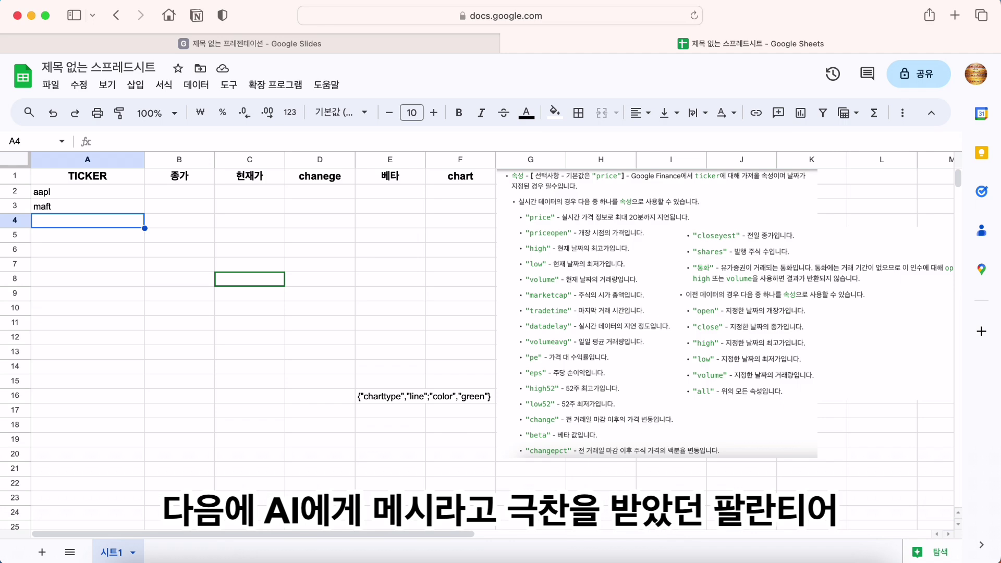
- Enter the tickers pltr in A4 and jnj in A5 in the TICKER column
{"action": "type", "text": "pltr"}
{"action": "key", "text": "Return"}
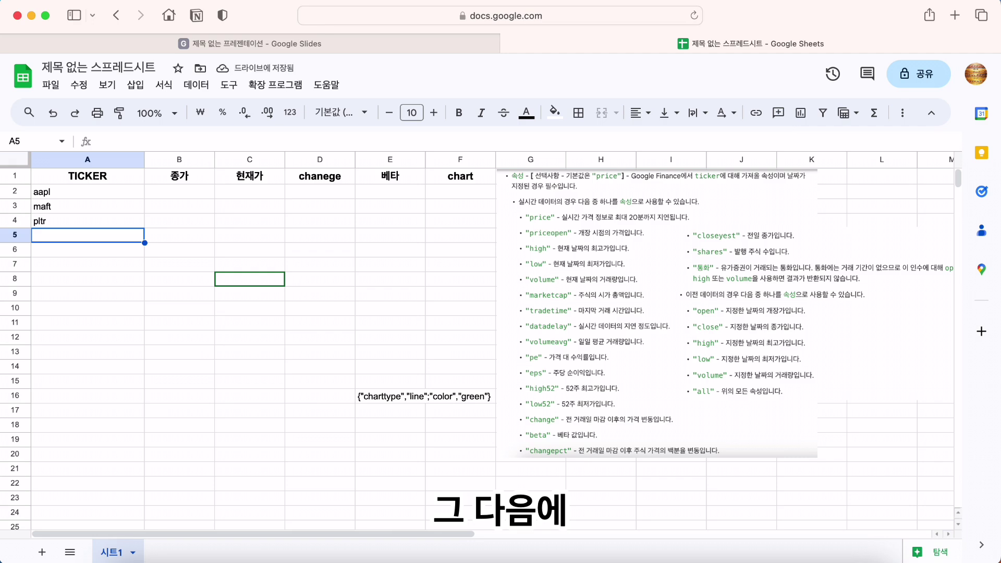
{"action": "type", "text": "jnj"}
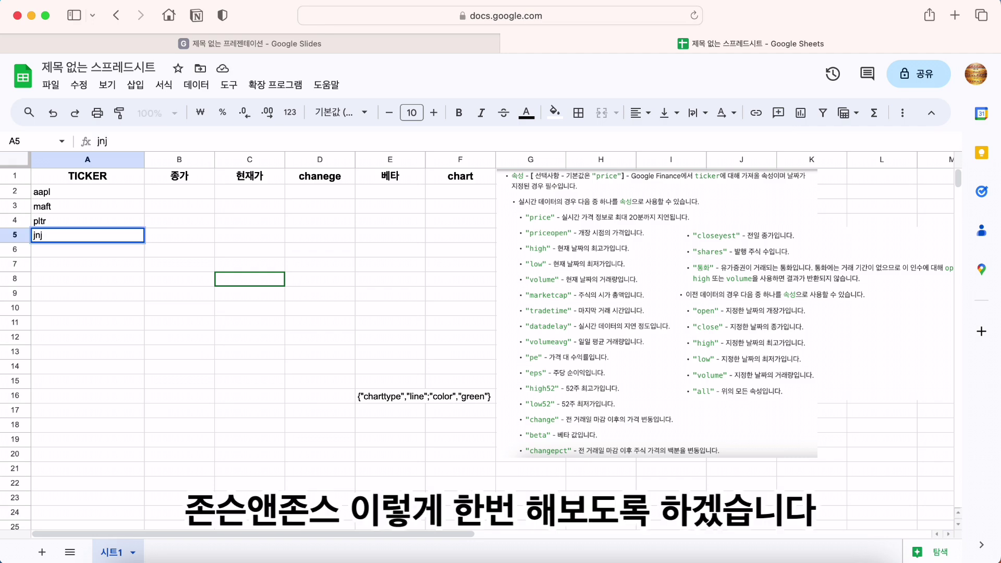
{"action": "key", "text": "Return"}
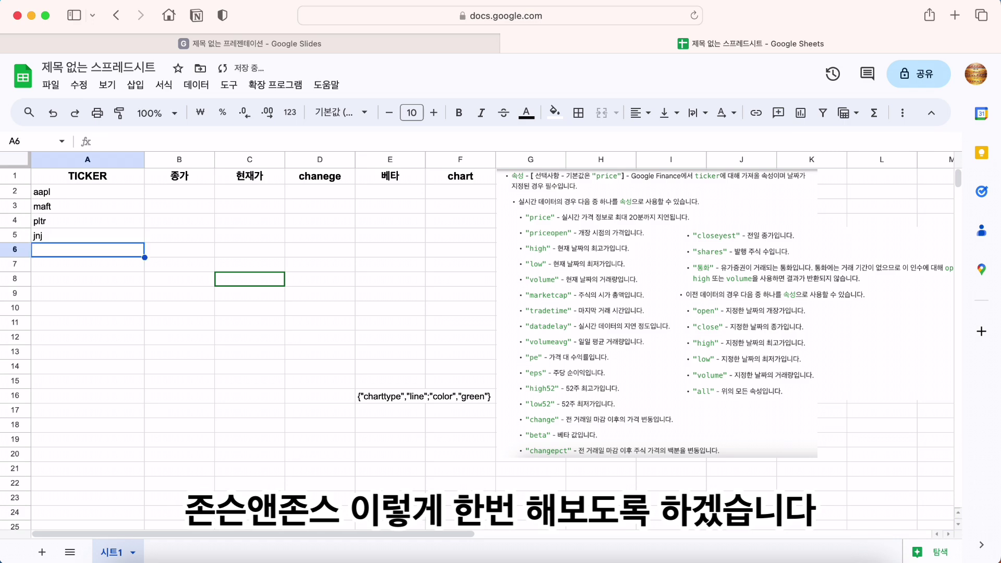
{"action": "key", "text": "Up"}
{"action": "key", "text": "Up"}
{"action": "key", "text": "Up"}
{"action": "key", "text": "Up"}
{"action": "key", "text": "Down"}
{"action": "key", "text": "Down"}
{"action": "key", "text": "Down"}
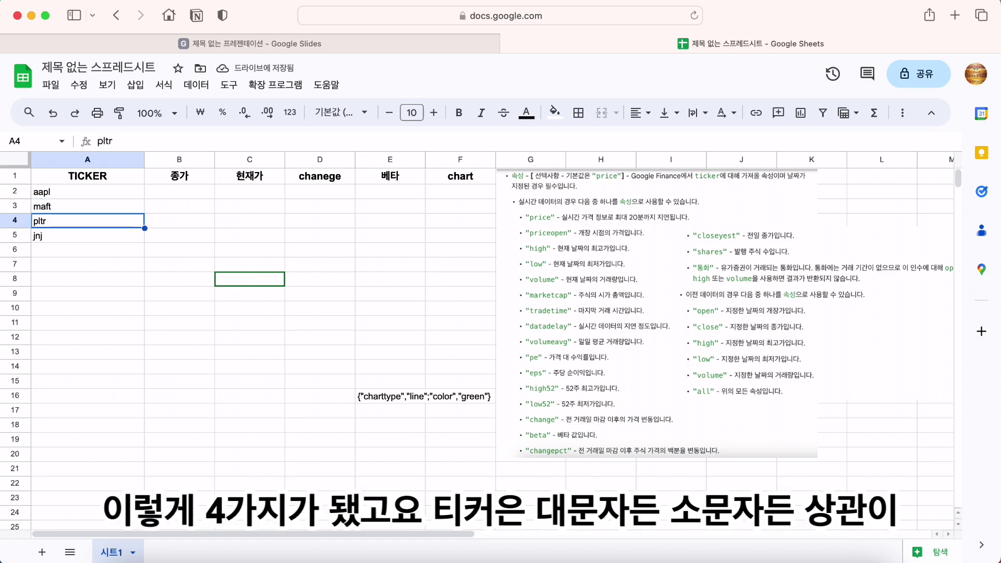
{"action": "key", "text": "Up"}
{"action": "key", "text": "Up"}
{"action": "key", "text": "Up"}
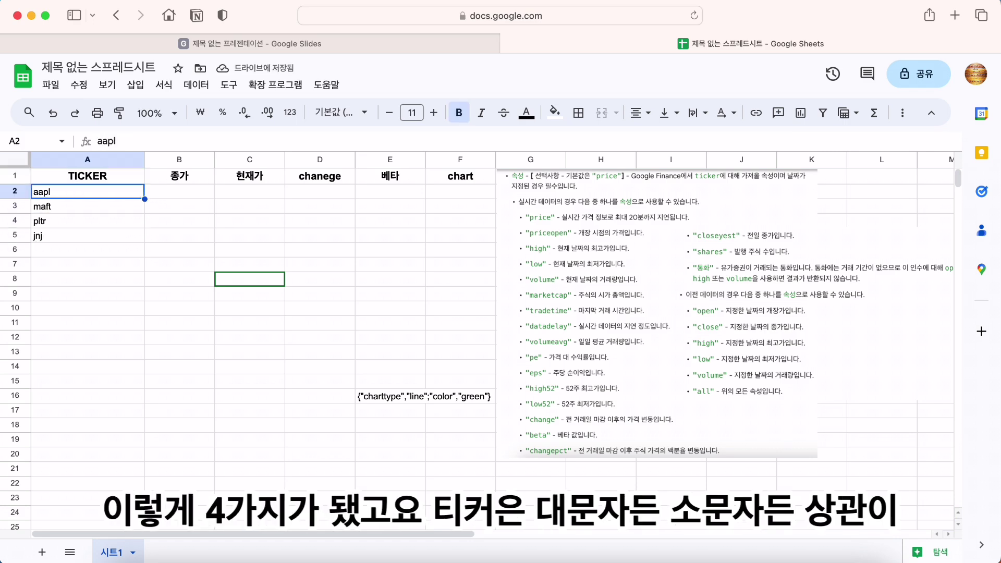
{"action": "key", "text": "Down"}
{"action": "key", "text": "Down"}
{"action": "key", "text": "Down"}
{"action": "key", "text": "Down"}
{"action": "key", "text": "Up"}
{"action": "key", "text": "Up"}
{"action": "key", "text": "Up"}
{"action": "key", "text": "Up"}
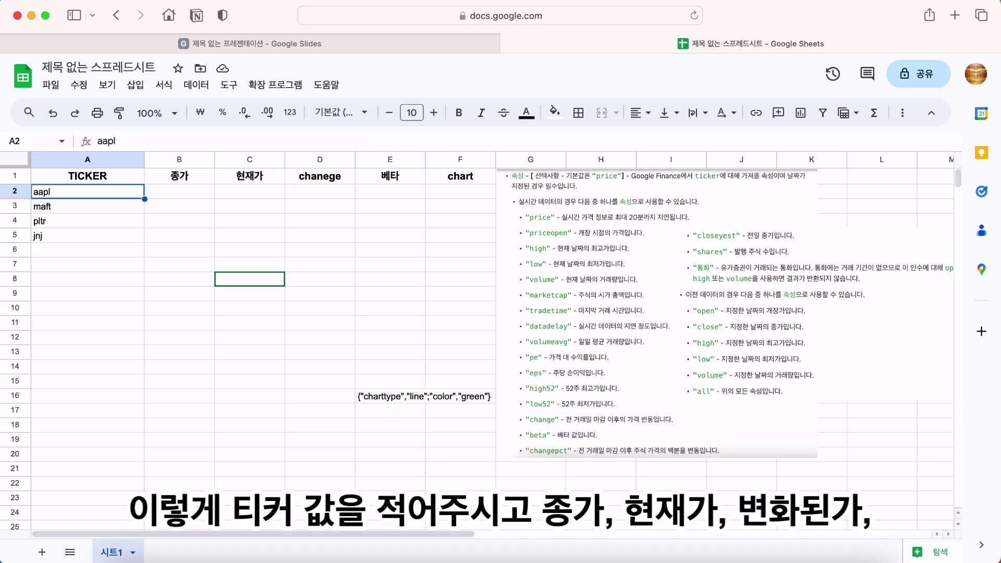
{"action": "key", "text": "Right"}
{"action": "key", "text": "Right"}
{"action": "key", "text": "Right"}
{"action": "key", "text": "Right"}
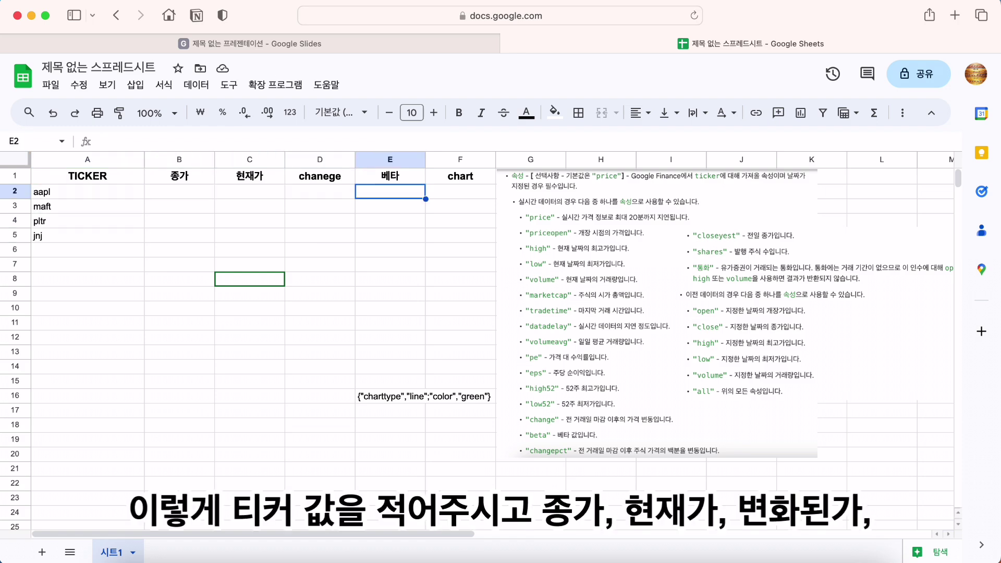
{"action": "key", "text": "Right"}
{"action": "key", "text": "Left"}
{"action": "key", "text": "Left"}
{"action": "key", "text": "Left"}
{"action": "key", "text": "Left"}
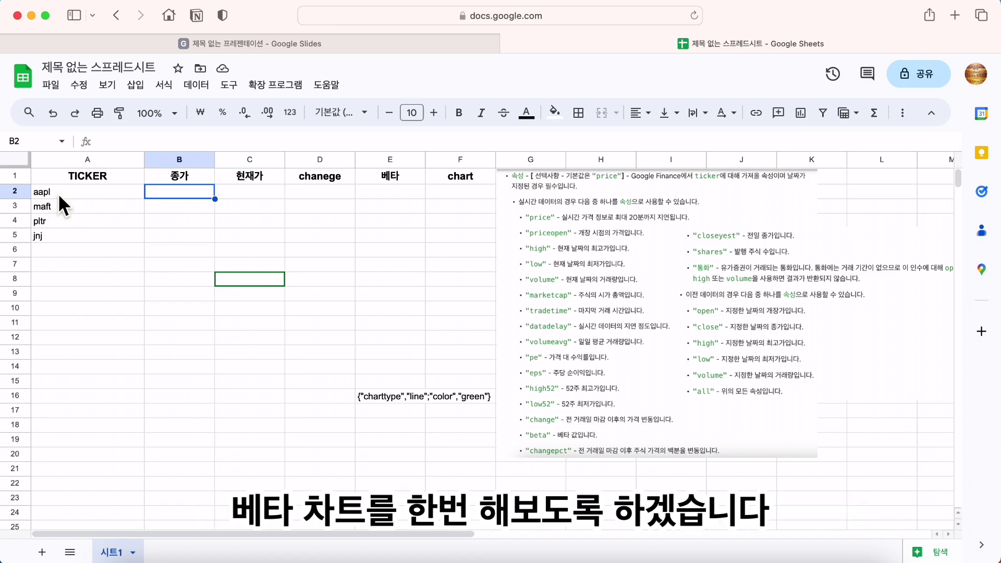
- Center the tickers in A2:A5 horizontally
{"action": "left_click_drag", "start_coordinate": [58, 192], "coordinate": [97, 237]}
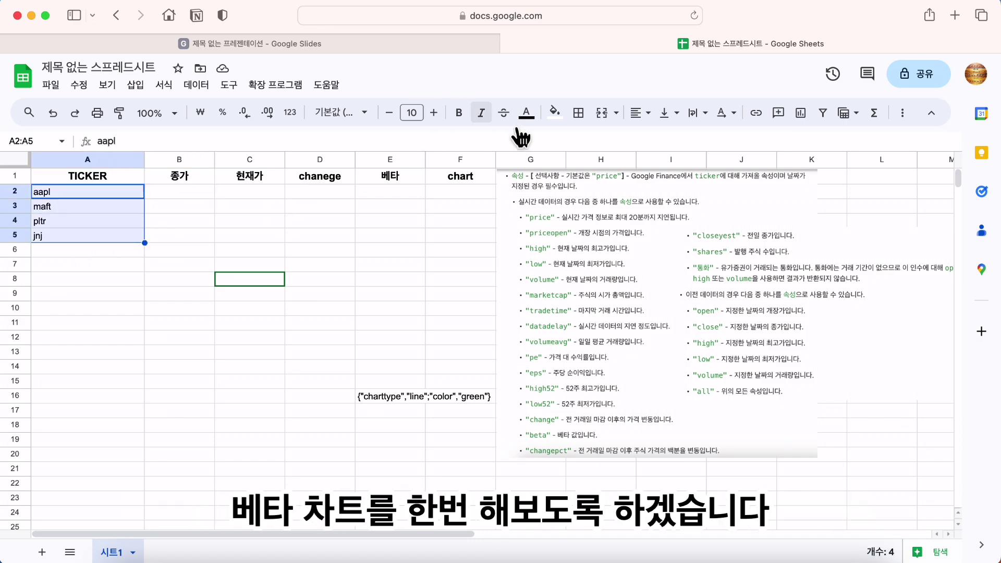
{"action": "left_click", "coordinate": [638, 112]}
{"action": "left_click", "coordinate": [660, 137]}
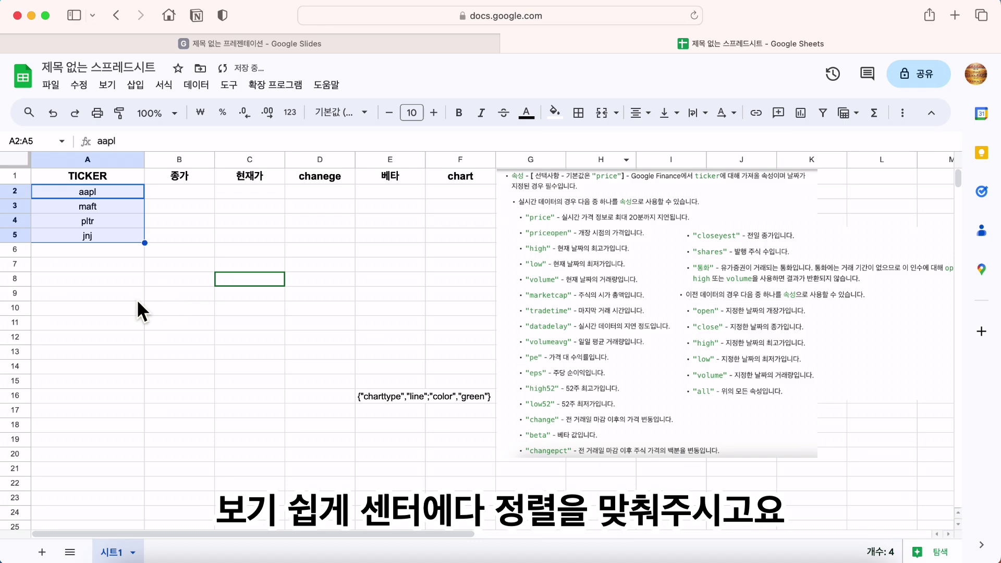
{"action": "left_click", "coordinate": [137, 302]}
{"action": "left_click", "coordinate": [193, 192]}
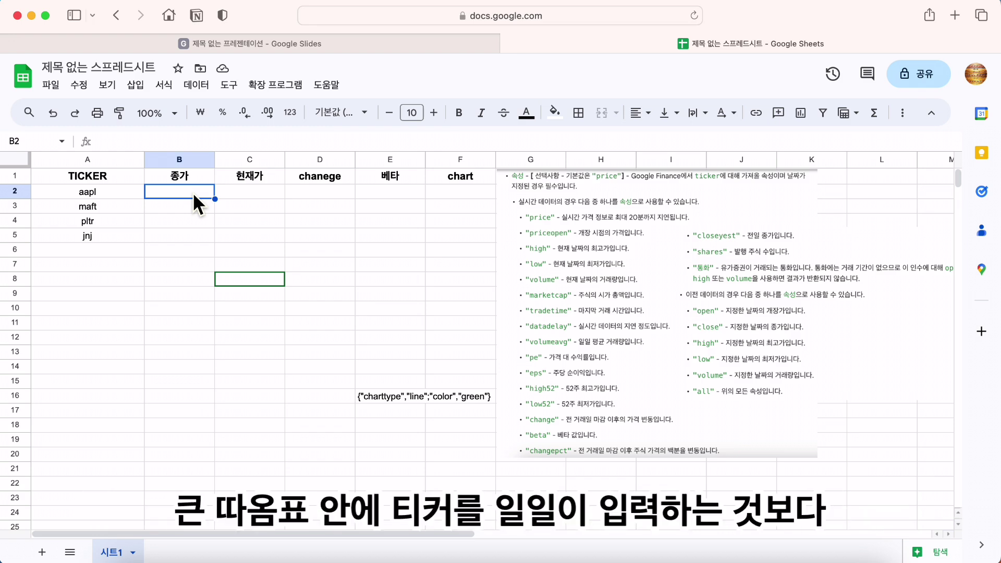
{"action": "left_click", "coordinate": [103, 195]}
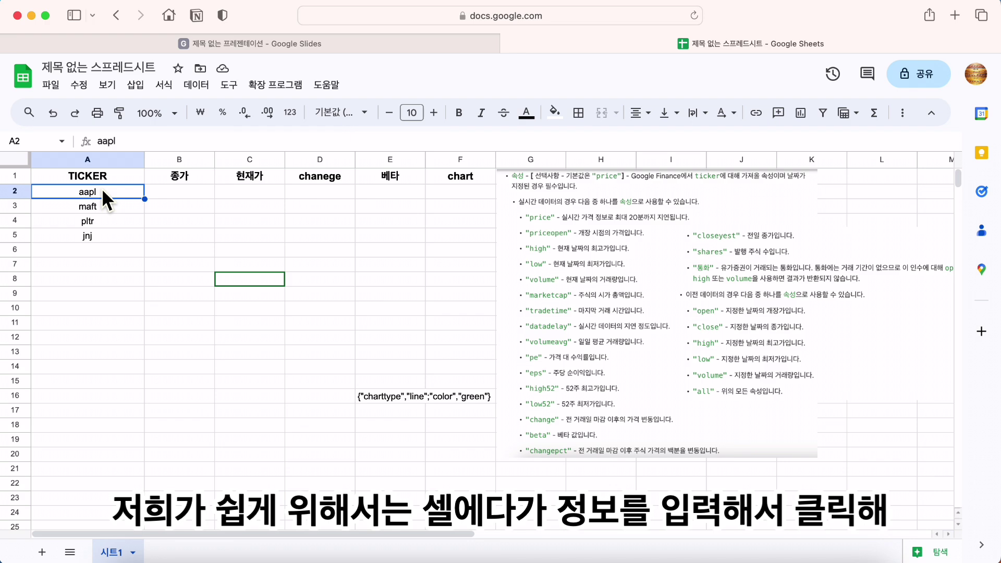
{"action": "left_click", "coordinate": [152, 266]}
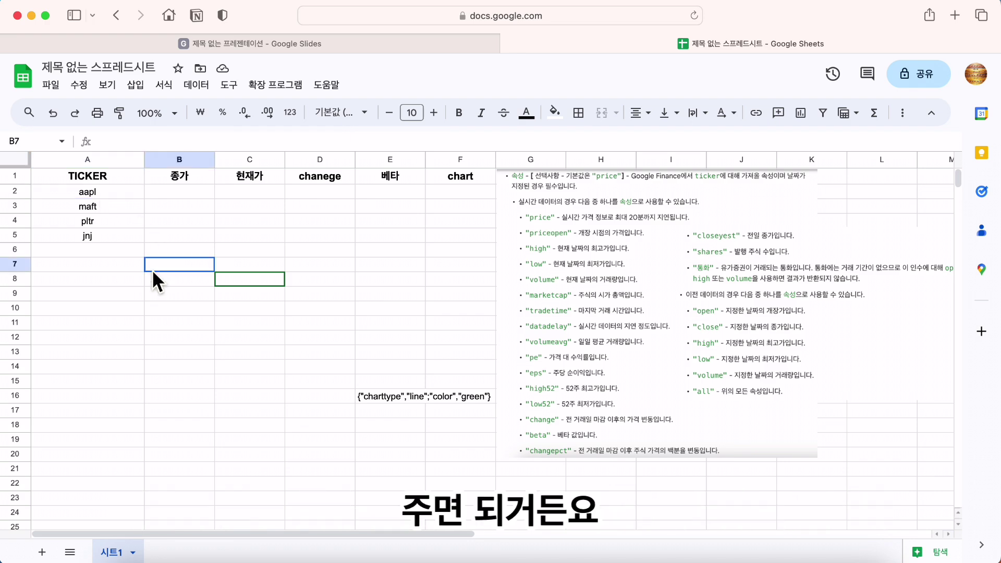
{"action": "left_click", "coordinate": [188, 179]}
- Begin a GOOGLEFINANCE formula in B2 under the 종가 header
{"action": "left_click", "coordinate": [189, 190]}
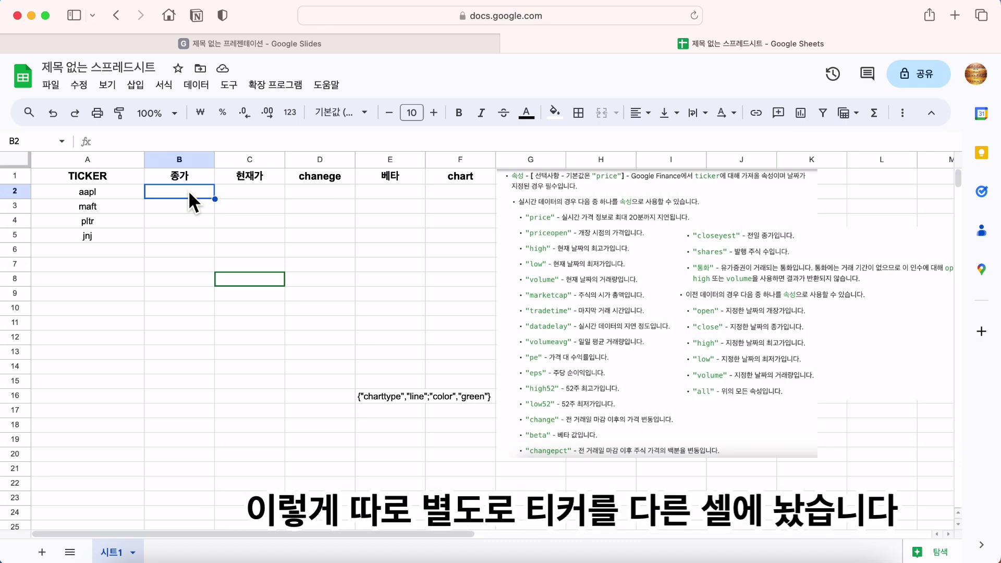
{"action": "type", "text": "="}
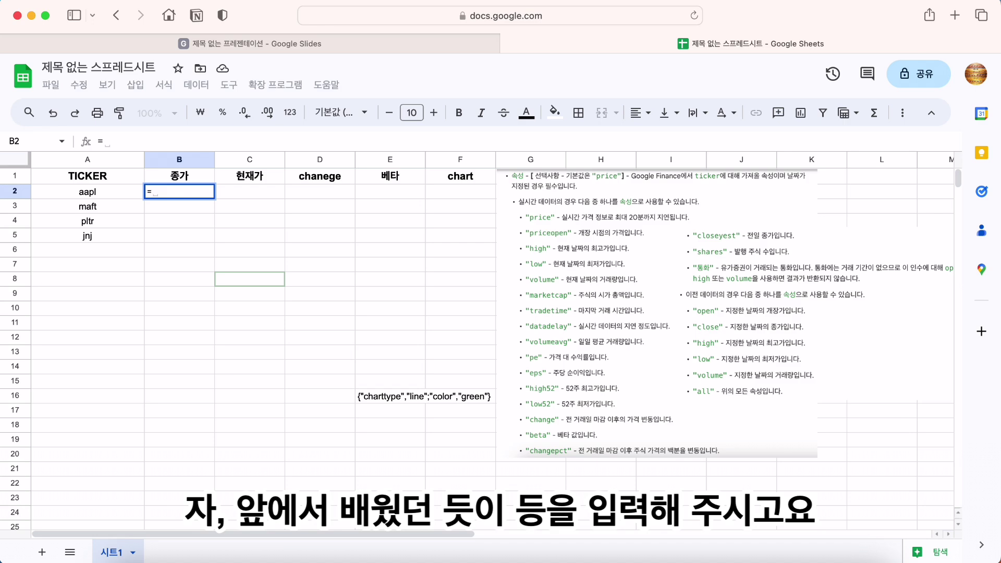
{"action": "type", "text": "go"}
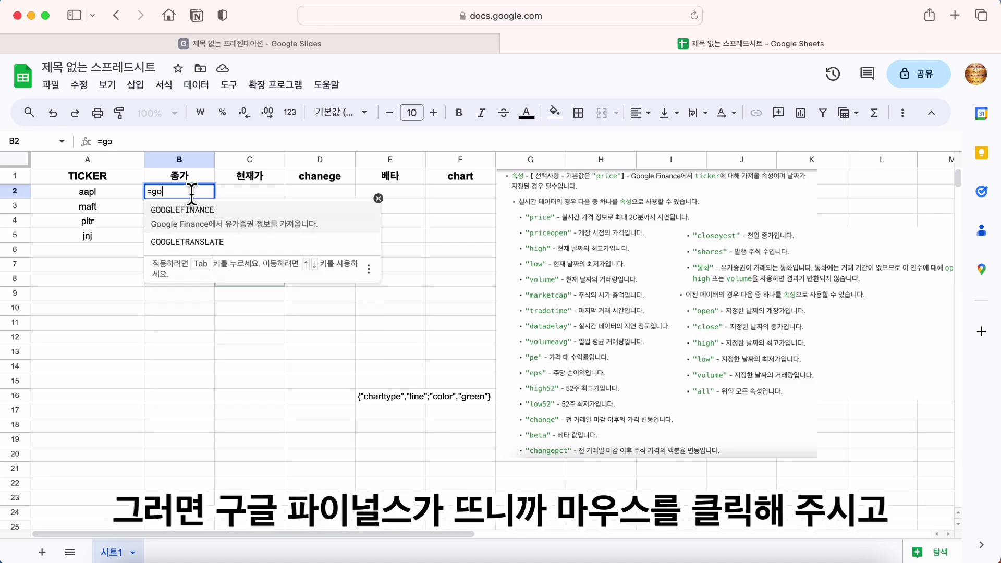
{"action": "left_click", "coordinate": [199, 216]}
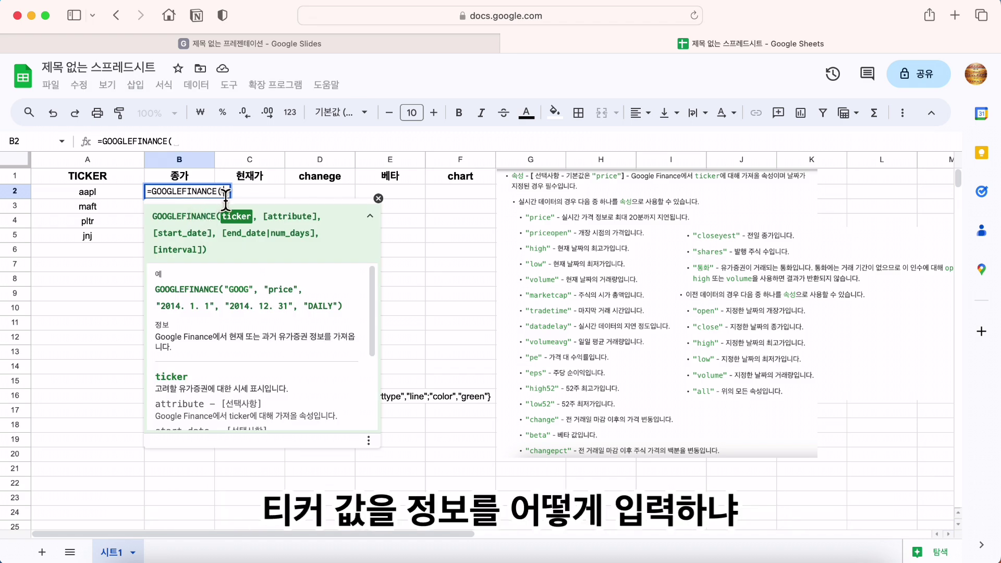
{"action": "type", "text": "\"aapl\""}
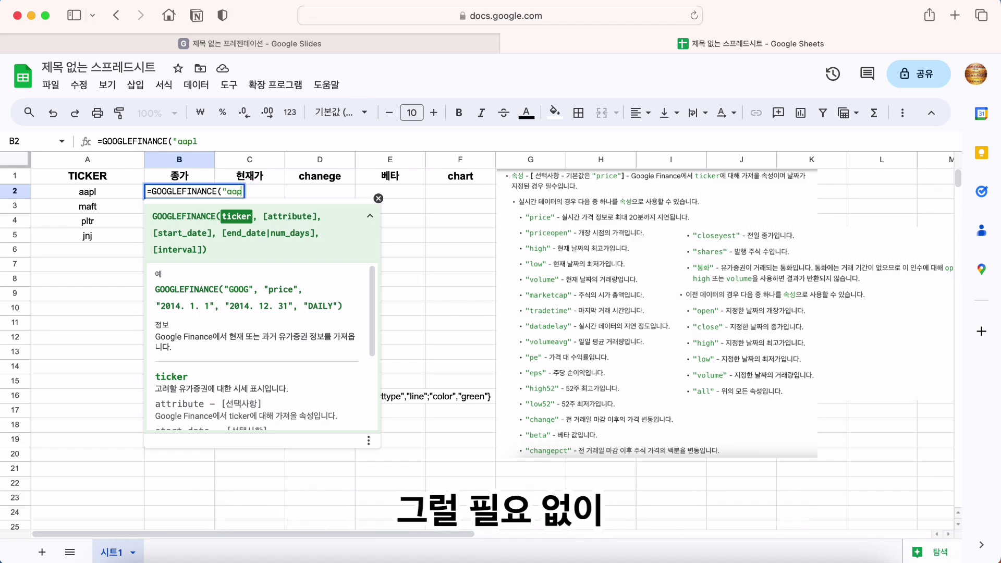
{"action": "key", "text": "BackSpace"}
{"action": "key", "text": "BackSpace"}
{"action": "key", "text": "BackSpace"}
{"action": "key", "text": "BackSpace"}
{"action": "key", "text": "BackSpace"}
{"action": "key", "text": "BackSpace"}
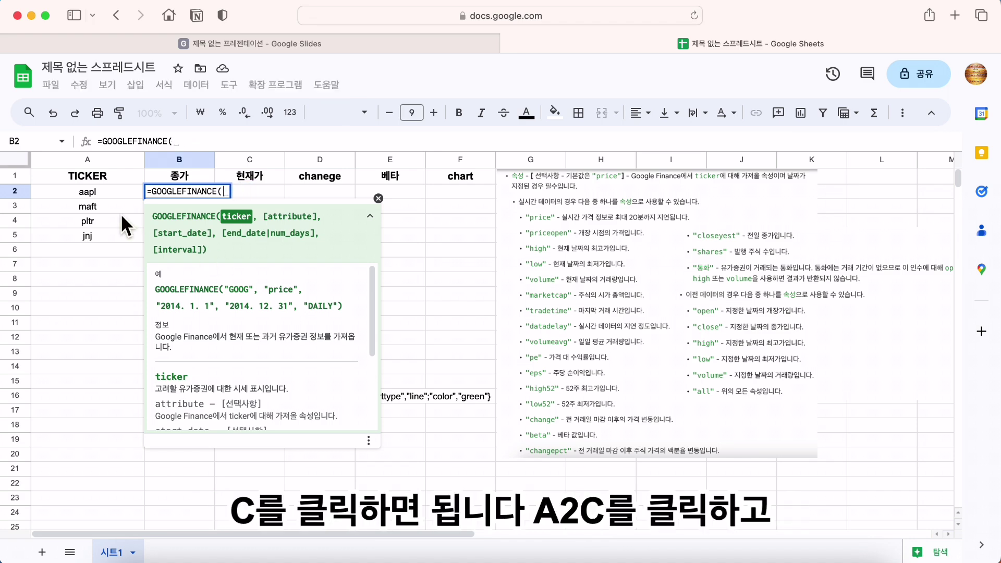
- Reference cell A2 as the formula's ticker argument and add closeyest as its attribute
{"action": "left_click", "coordinate": [115, 192]}
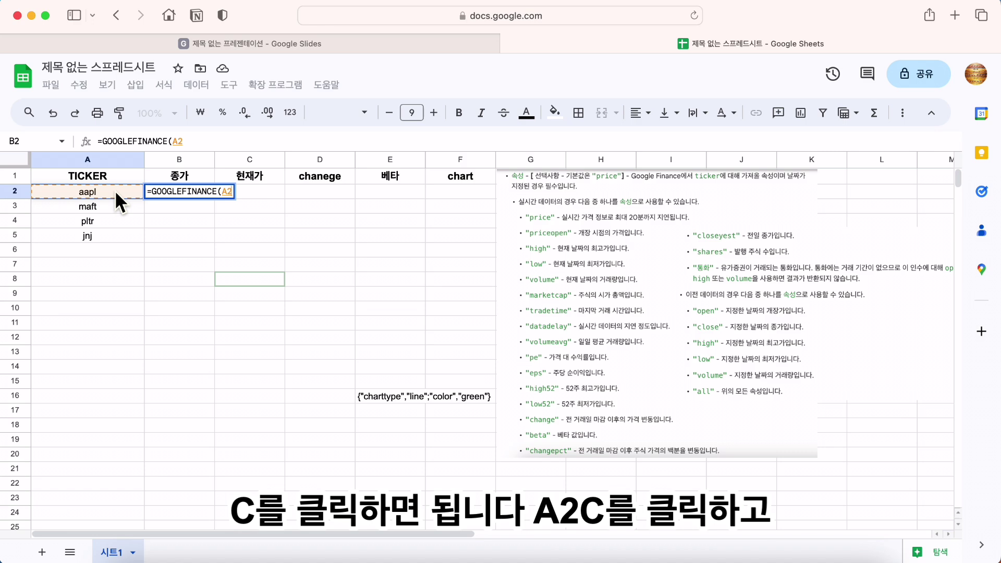
{"action": "type", "text": ","}
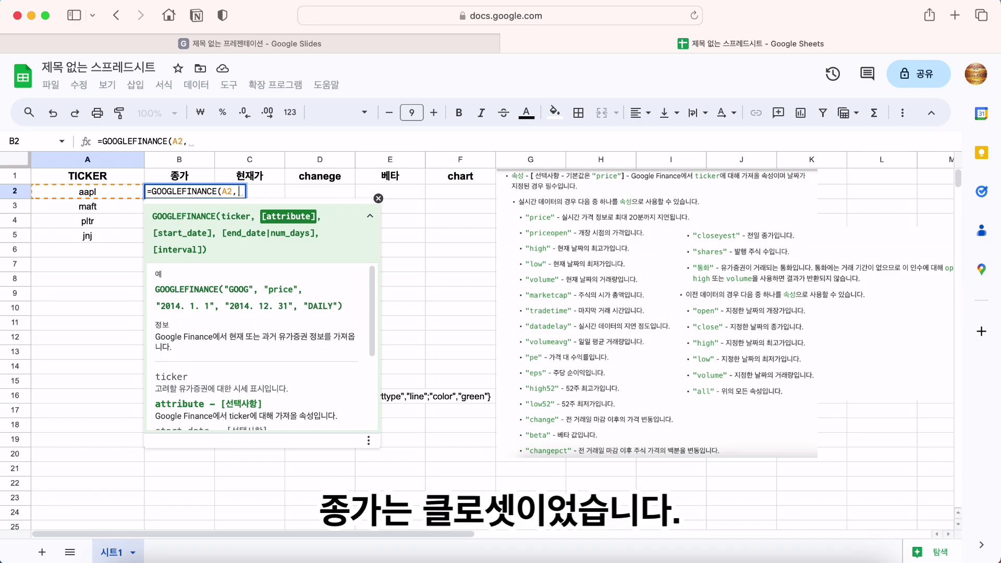
{"action": "key", "text": "BackSpace"}
{"action": "type", "text": "closey"}
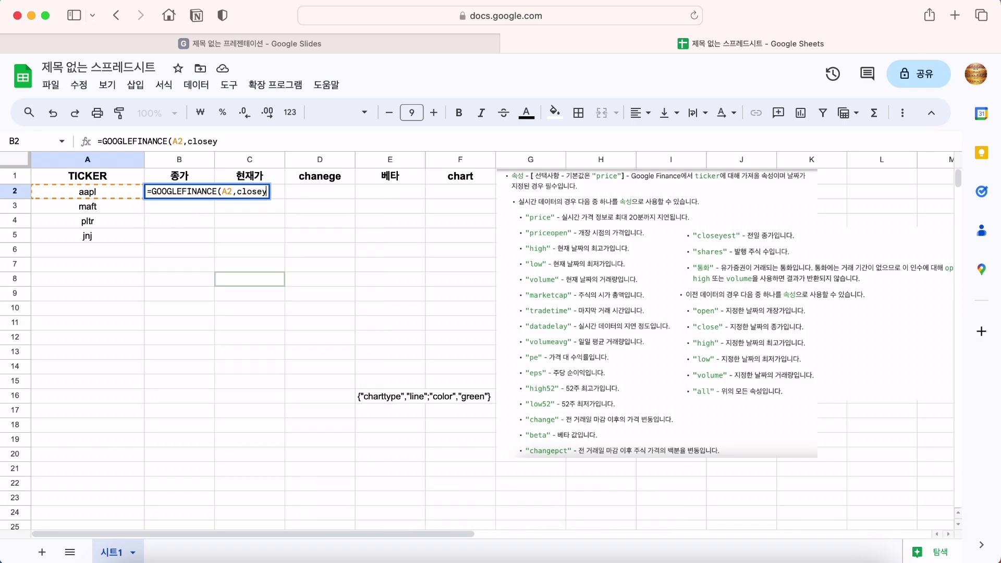
{"action": "type", "text": "est"}
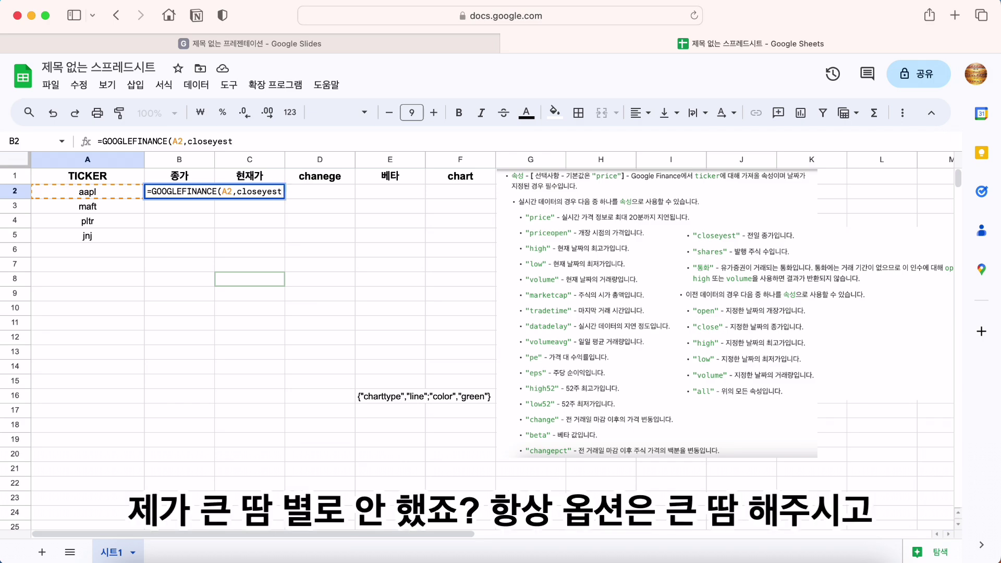
- Enclose closeyest in double quotes, close the parenthesis and commit =GOOGLEFINANCE(A2,"closeyest") in B2
{"action": "key", "text": "Left"}
{"action": "key", "text": "Left"}
{"action": "key", "text": "Left"}
{"action": "key", "text": "Left"}
{"action": "key", "text": "Left"}
{"action": "key", "text": "Left"}
{"action": "key", "text": "Left"}
{"action": "key", "text": "Left"}
{"action": "key", "text": "Left"}
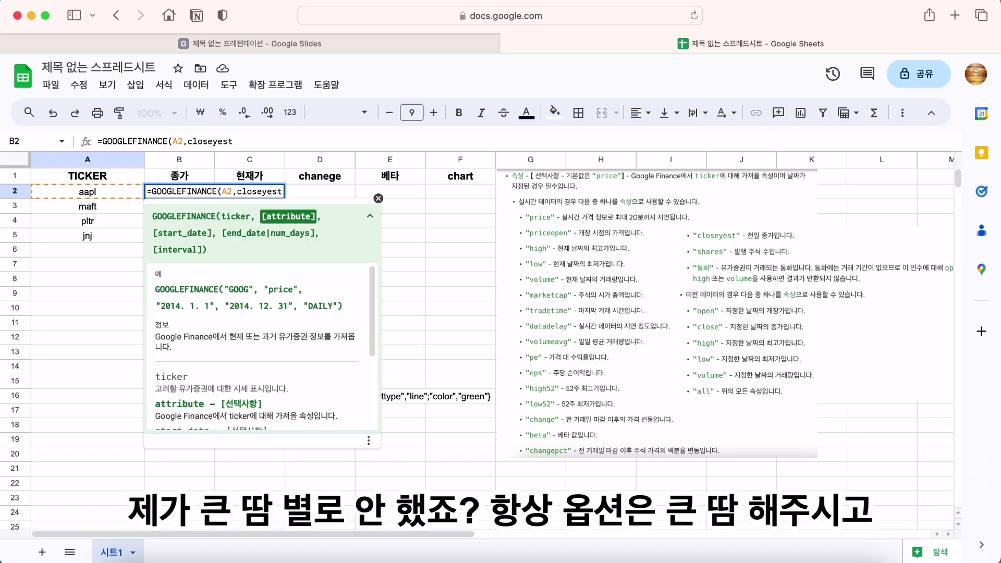
{"action": "type", "text": "\""}
{"action": "key", "text": "Right"}
{"action": "key", "text": "Right"}
{"action": "key", "text": "Right"}
{"action": "key", "text": "Right"}
{"action": "key", "text": "Right"}
{"action": "key", "text": "Right"}
{"action": "key", "text": "Right"}
{"action": "key", "text": "Right"}
{"action": "key", "text": "Right"}
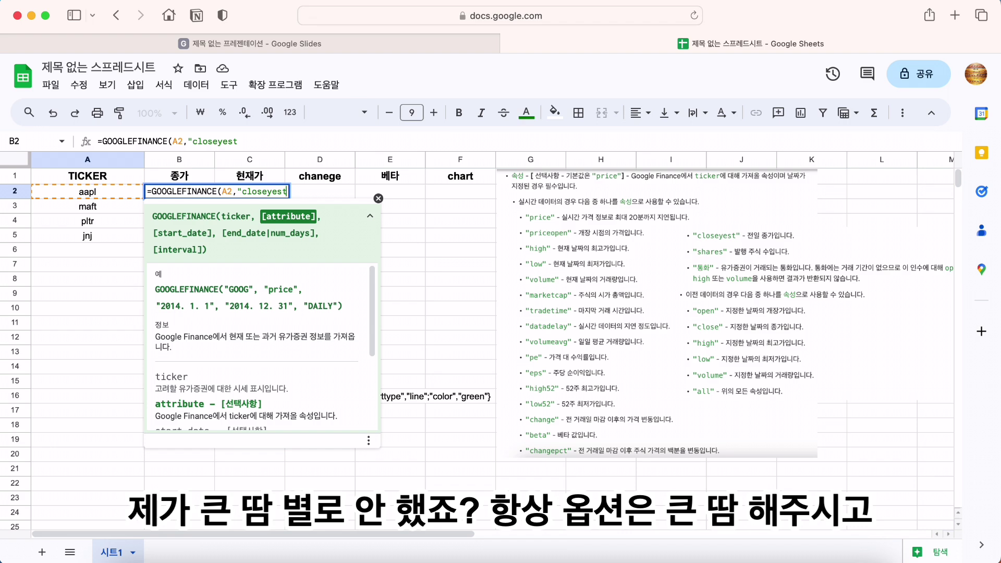
{"action": "type", "text": "\")"}
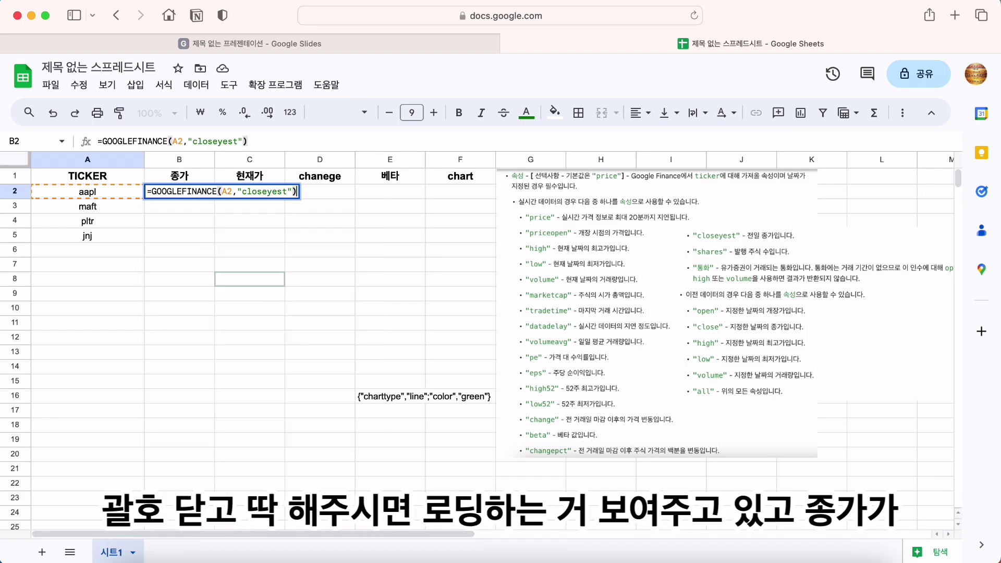
{"action": "key", "text": "Return"}
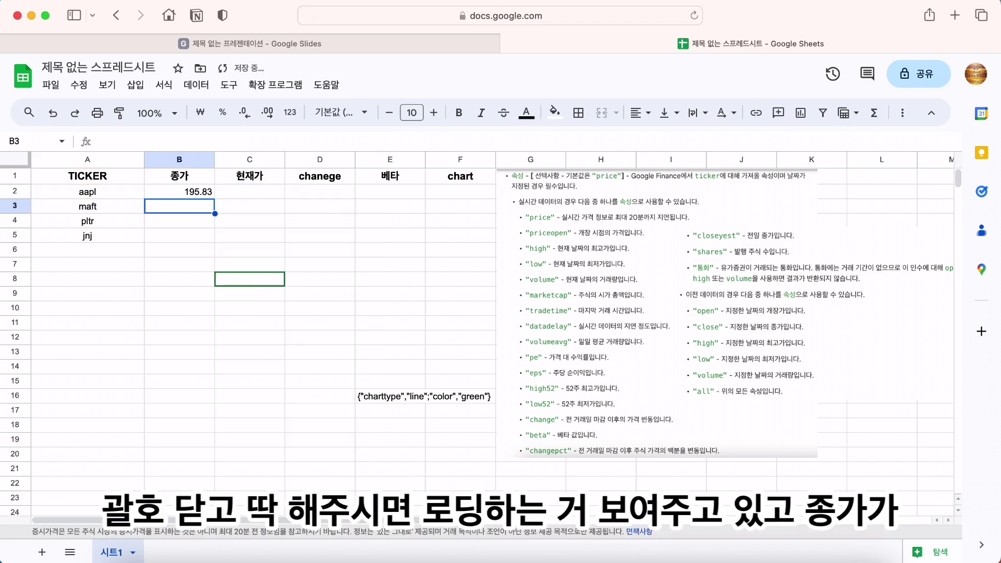
- Format the closing price in B2 to show one decimal place
{"action": "left_click", "coordinate": [189, 191]}
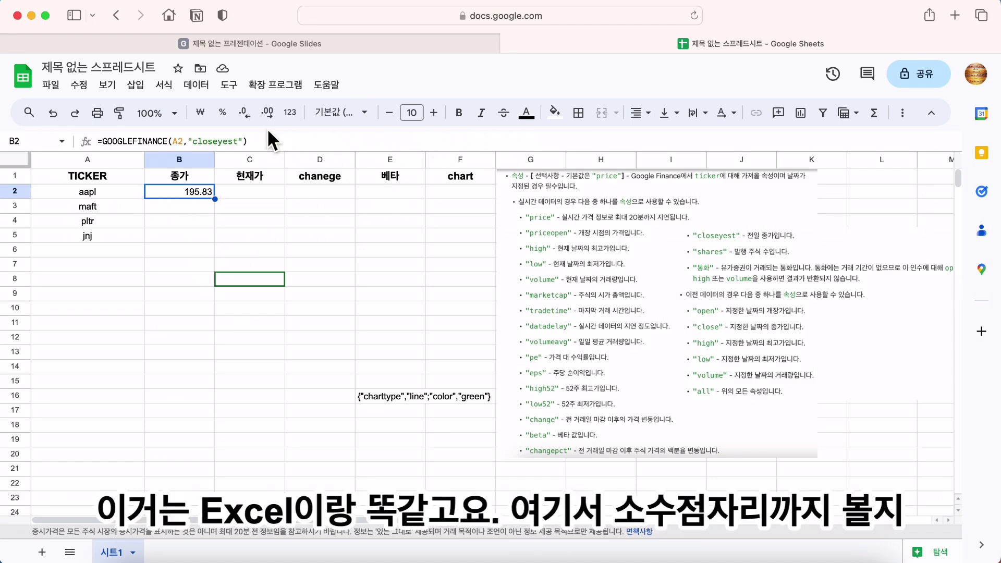
{"action": "left_click", "coordinate": [244, 113]}
{"action": "left_click", "coordinate": [244, 114]}
{"action": "left_click", "coordinate": [275, 113]}
{"action": "left_click", "coordinate": [276, 114]}
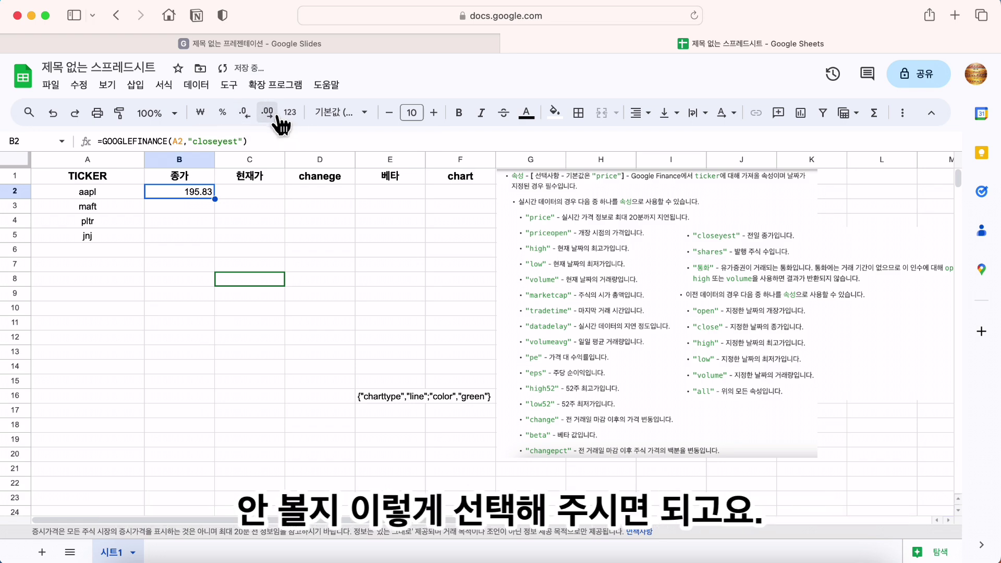
{"action": "left_click", "coordinate": [245, 113]}
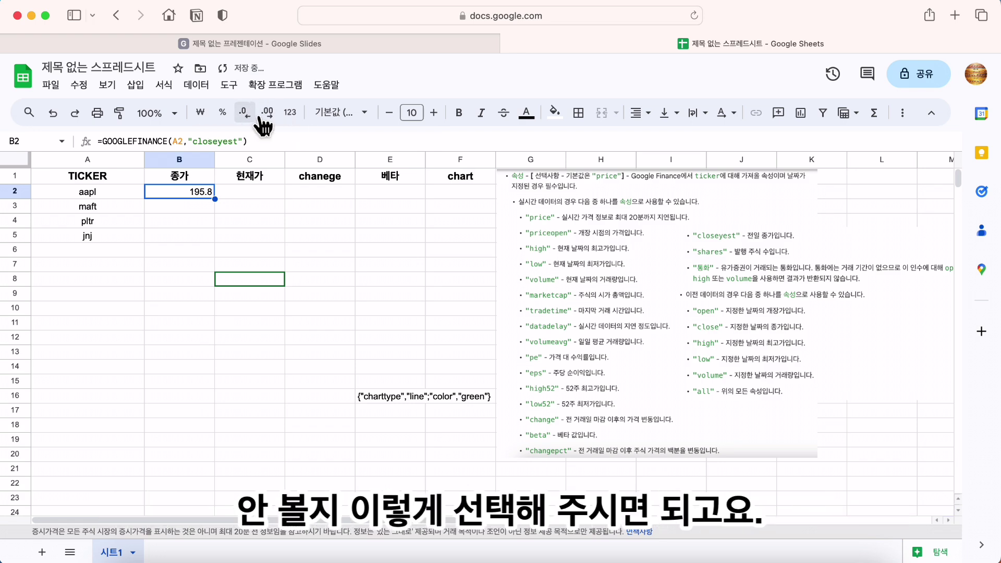
- Fill the closing price formula from B2 down through B5
{"action": "left_click", "coordinate": [253, 210]}
{"action": "left_click", "coordinate": [211, 192]}
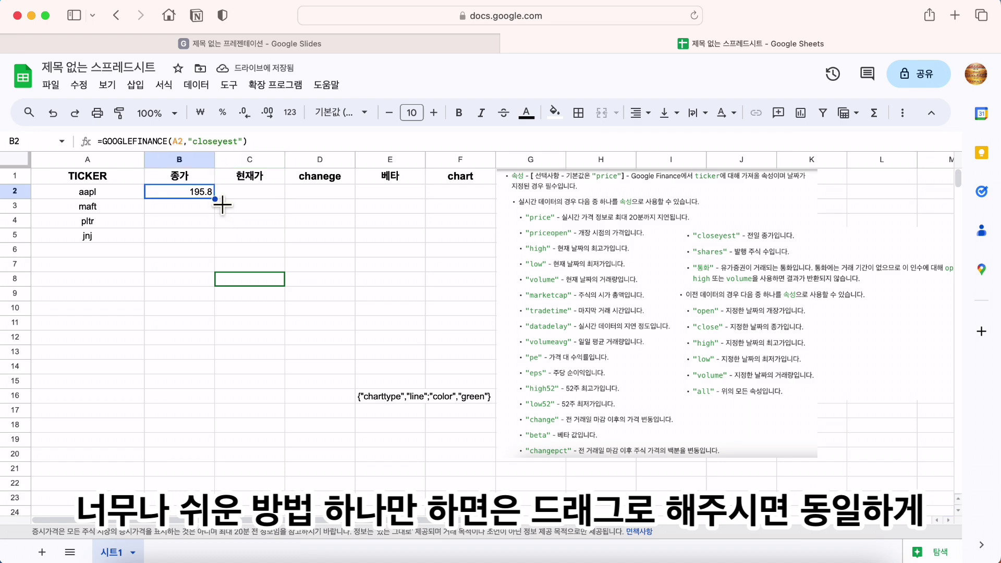
{"action": "left_click_drag", "start_coordinate": [222, 205], "coordinate": [217, 240]}
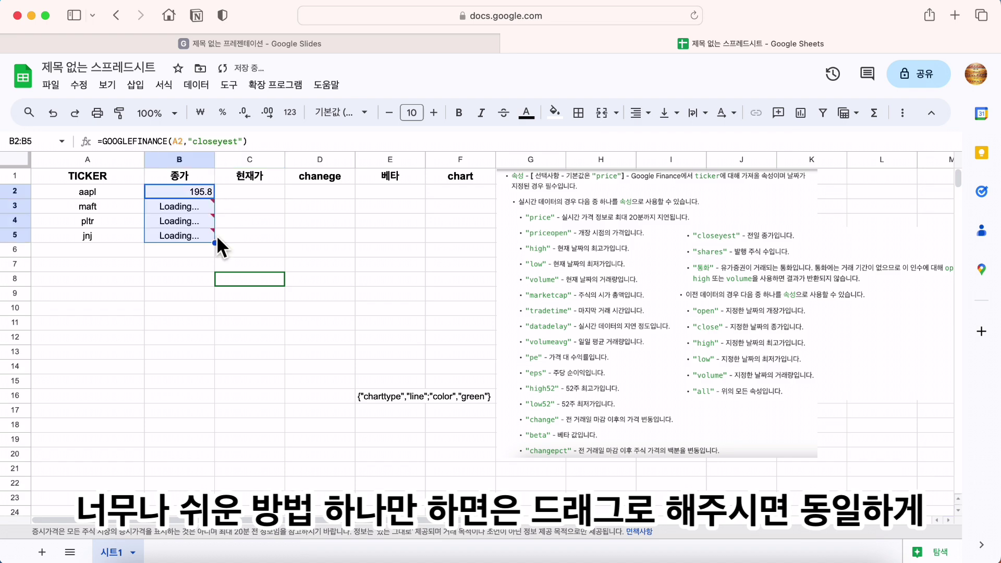
{"action": "left_click", "coordinate": [196, 282]}
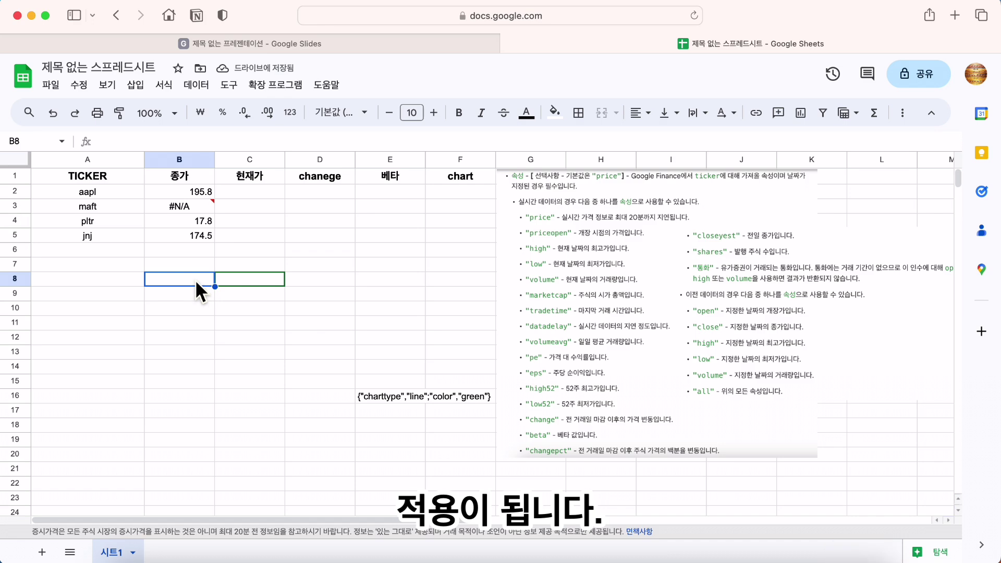
- Correct the misspelled ticker in A3 to msft
{"action": "left_click", "coordinate": [111, 204]}
{"action": "left_click", "coordinate": [140, 146]}
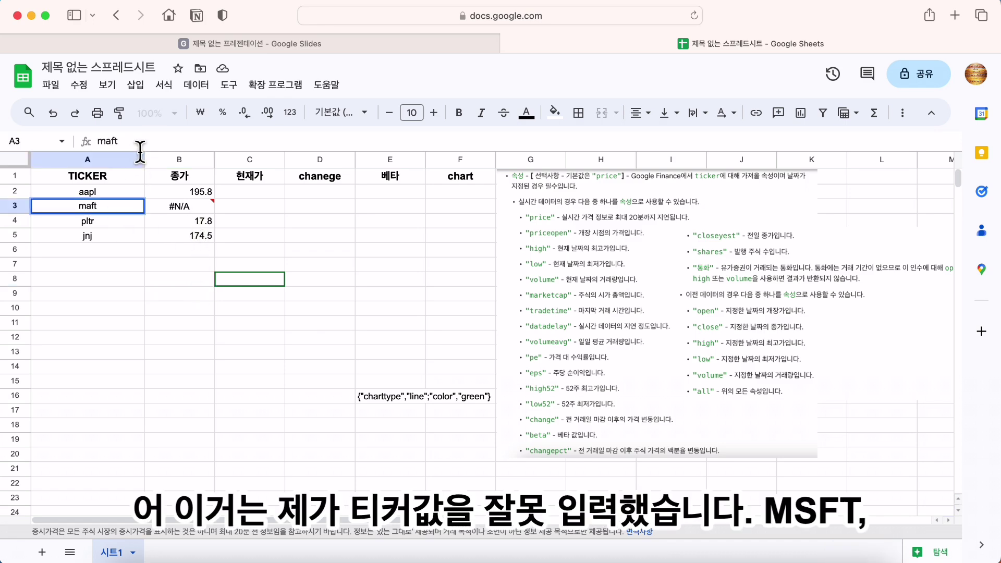
{"action": "key", "text": "BackSpace"}
{"action": "key", "text": "BackSpace"}
{"action": "key", "text": "BackSpace"}
{"action": "type", "text": "sf"}
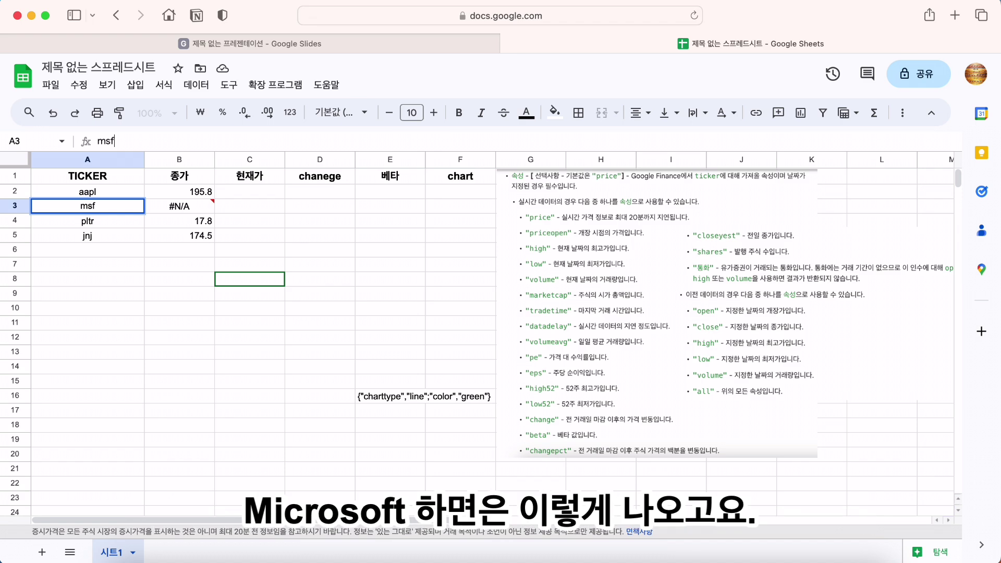
{"action": "type", "text": "t"}
{"action": "key", "text": "Return"}
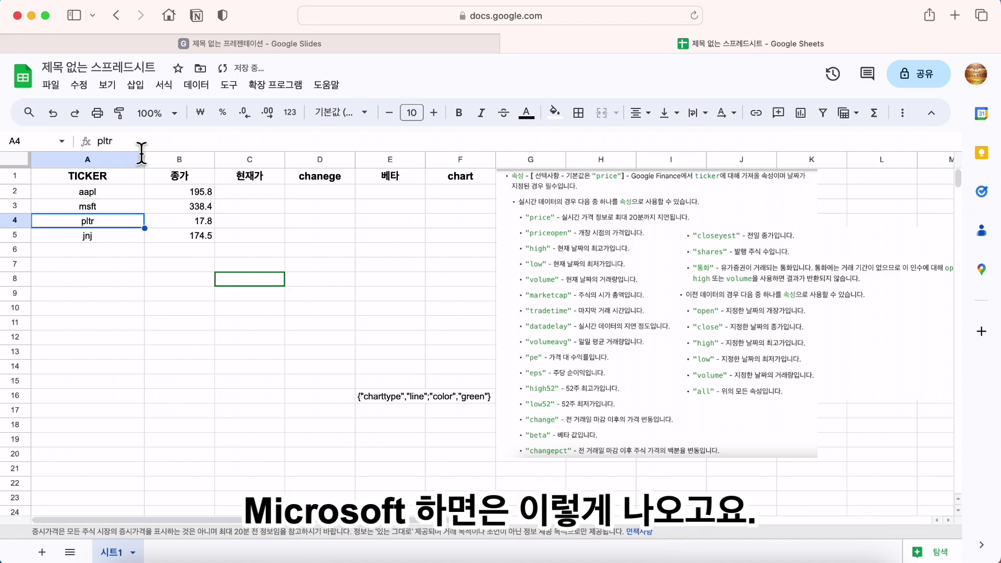
{"action": "left_click", "coordinate": [187, 264]}
- Enter the current price formula =GOOGLEFINANCE(A2,"price") in C2
{"action": "left_click", "coordinate": [252, 194]}
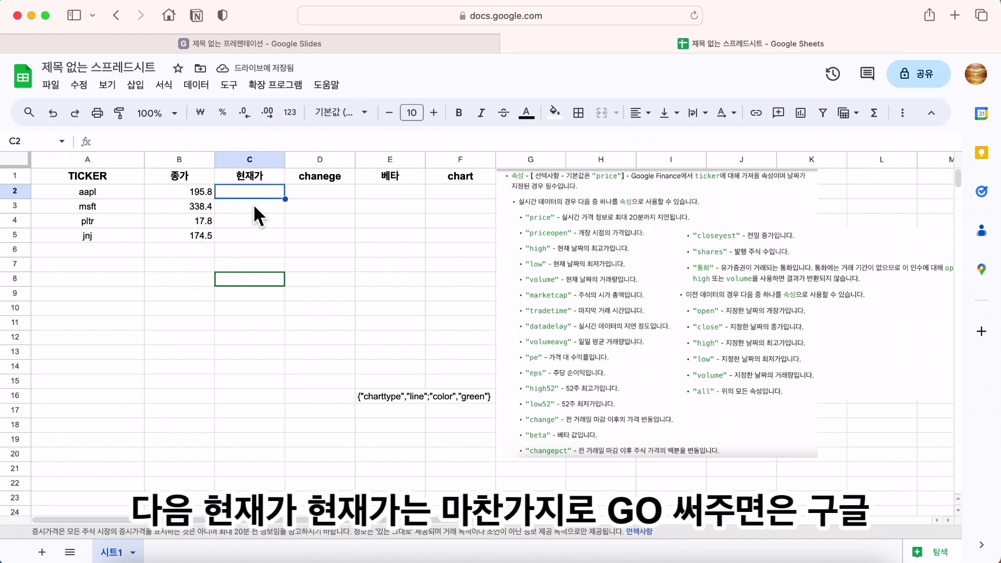
{"action": "type", "text": "="}
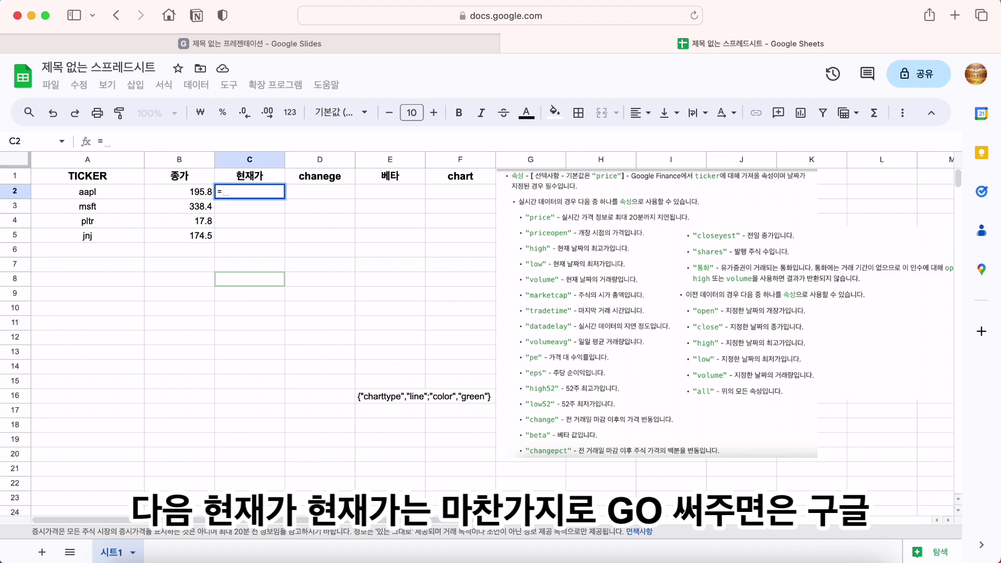
{"action": "type", "text": "go"}
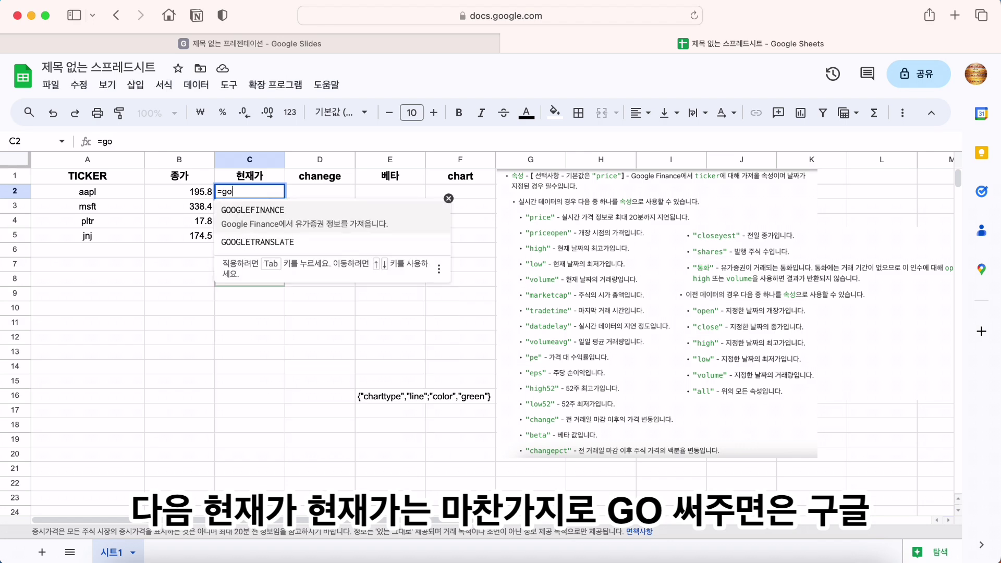
{"action": "left_click", "coordinate": [269, 214]}
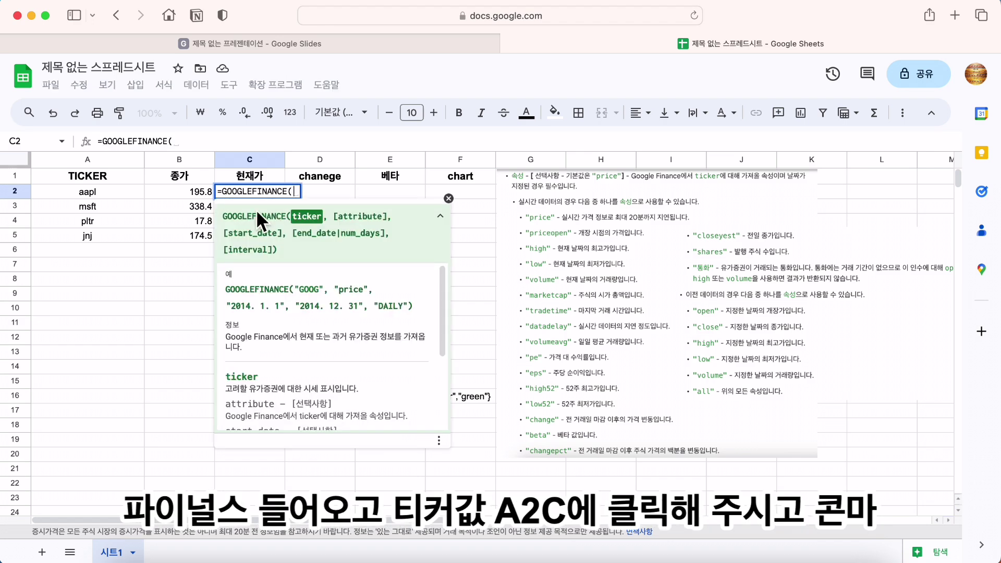
{"action": "left_click", "coordinate": [131, 190]}
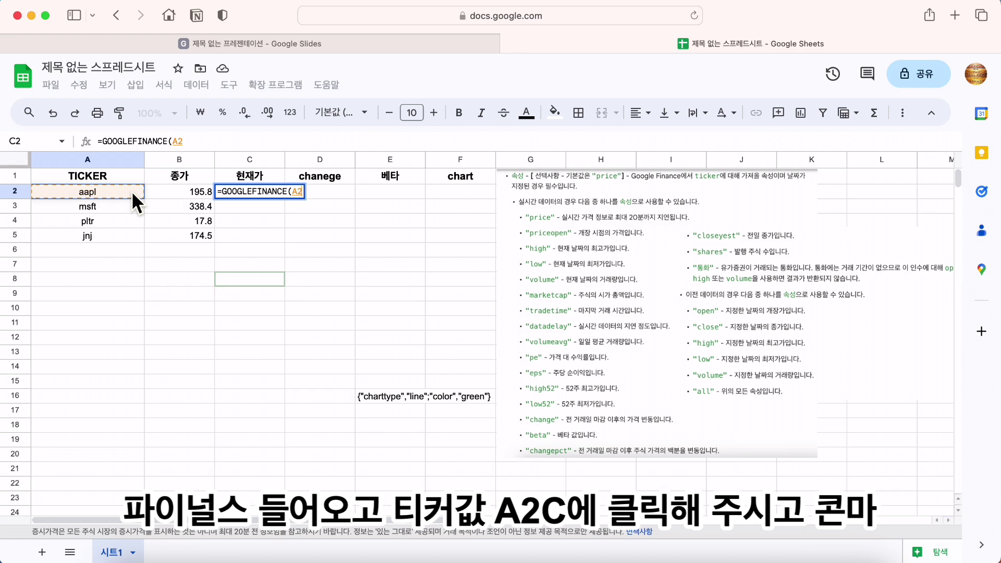
{"action": "type", "text": ", "}
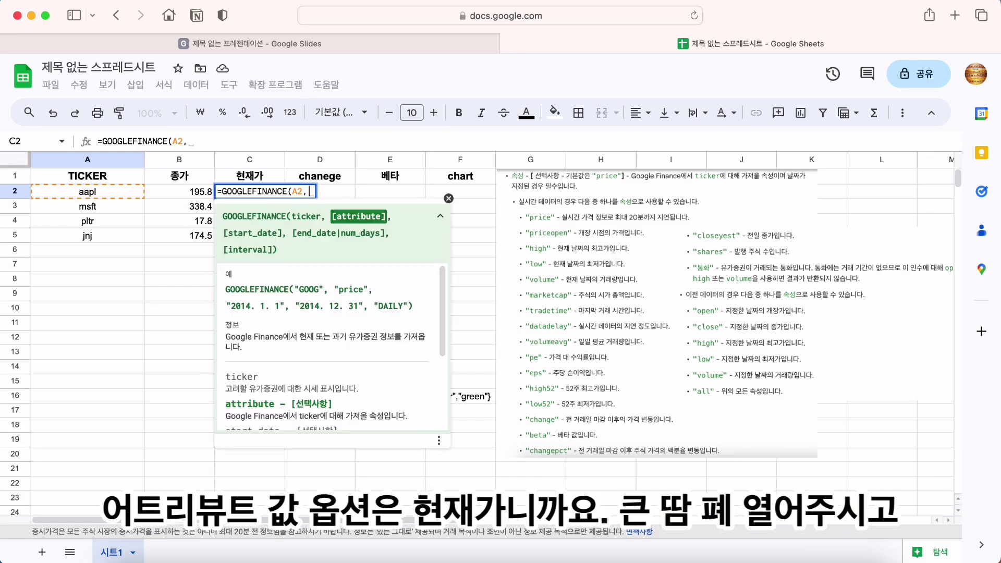
{"action": "type", "text": "\"pr"}
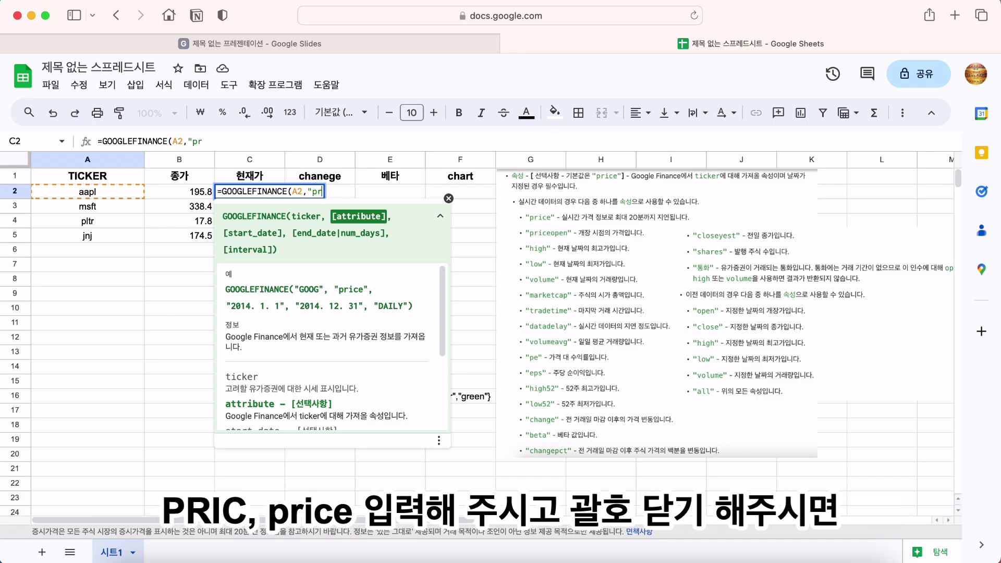
{"action": "type", "text": "ice\")"}
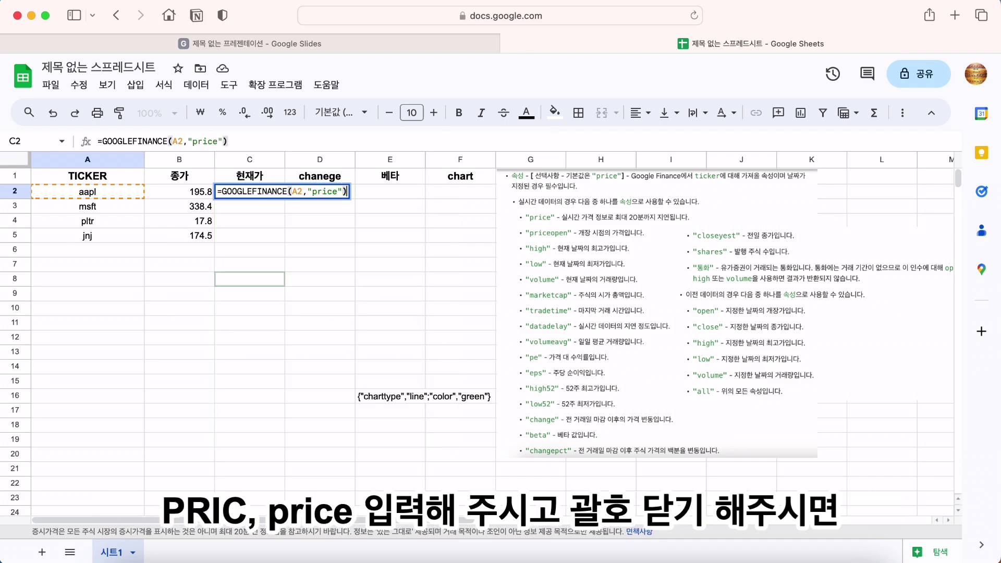
{"action": "key", "text": "Return"}
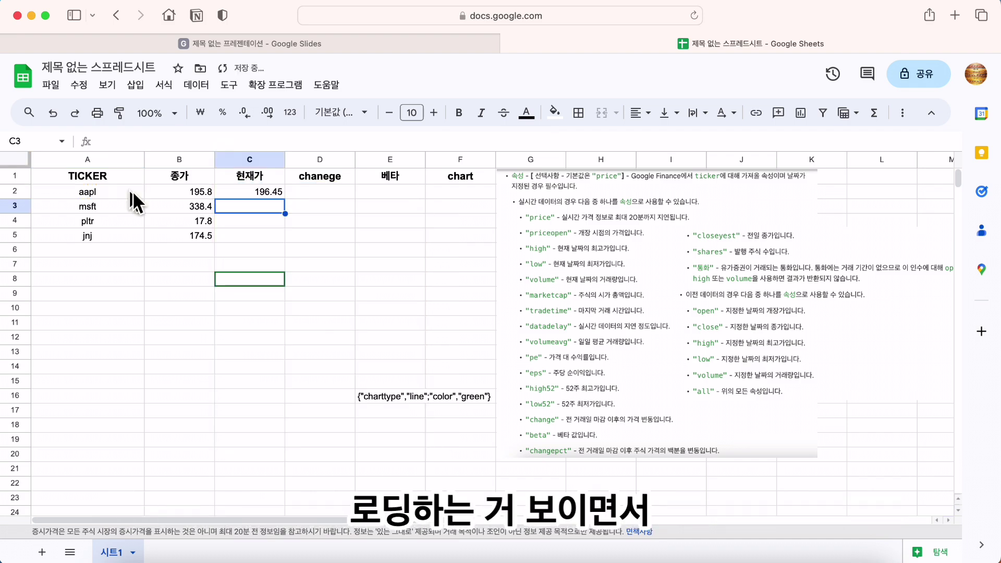
- Fill the current price formula from C2 down the column for the remaining tickers
{"action": "left_click", "coordinate": [275, 191]}
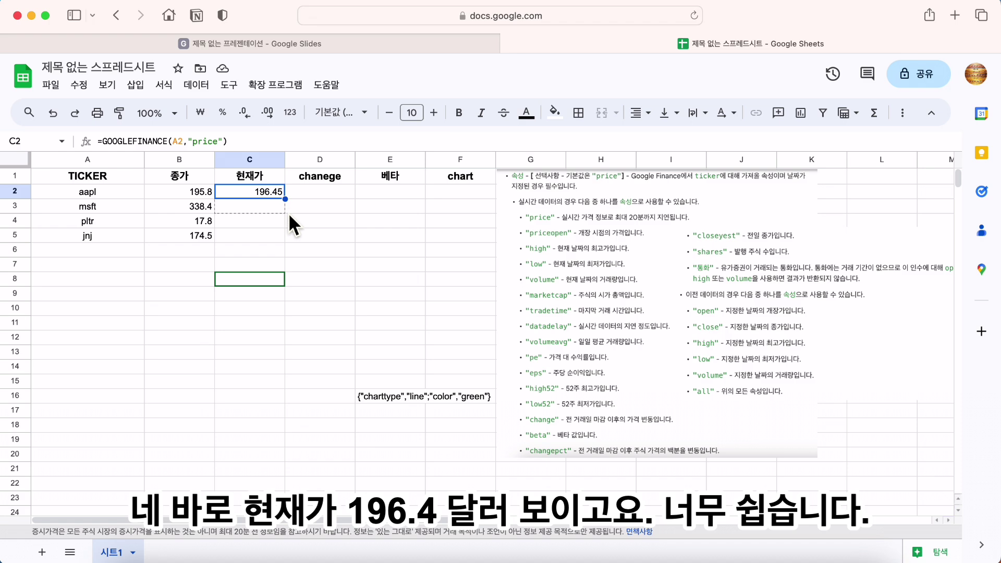
- Fill the current-price formula from C2 down to C5 and show the closing prices in B2:B5 with two decimals
{"action": "left_click_drag", "start_coordinate": [289, 213], "coordinate": [290, 239]}
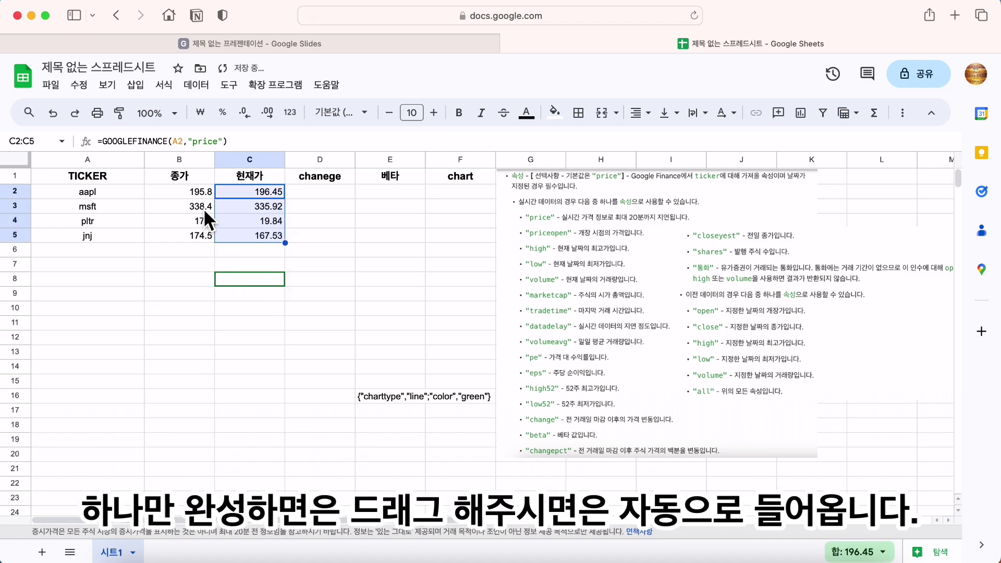
{"action": "left_click_drag", "start_coordinate": [203, 192], "coordinate": [202, 234]}
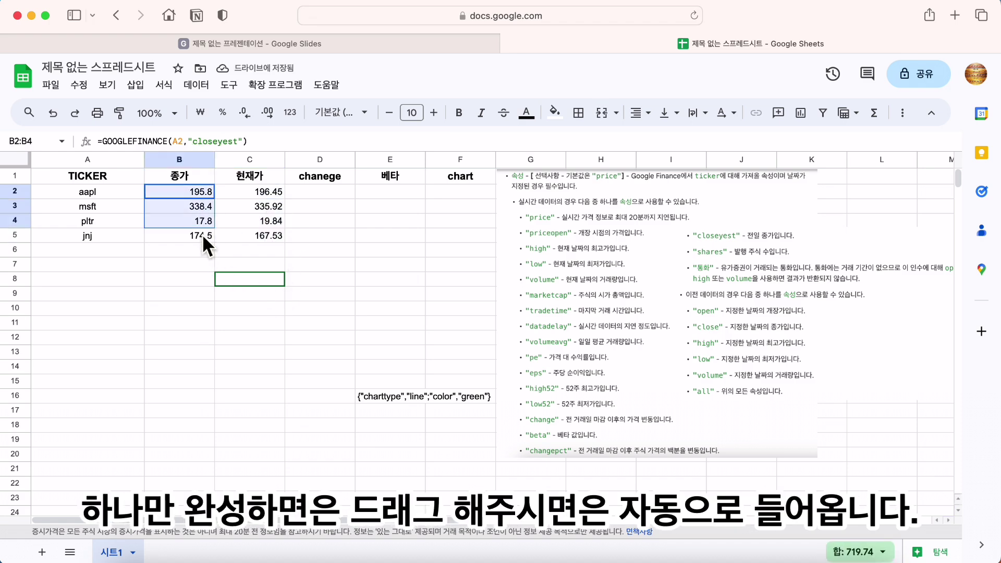
{"action": "left_click", "coordinate": [267, 112]}
{"action": "left_click", "coordinate": [209, 336]}
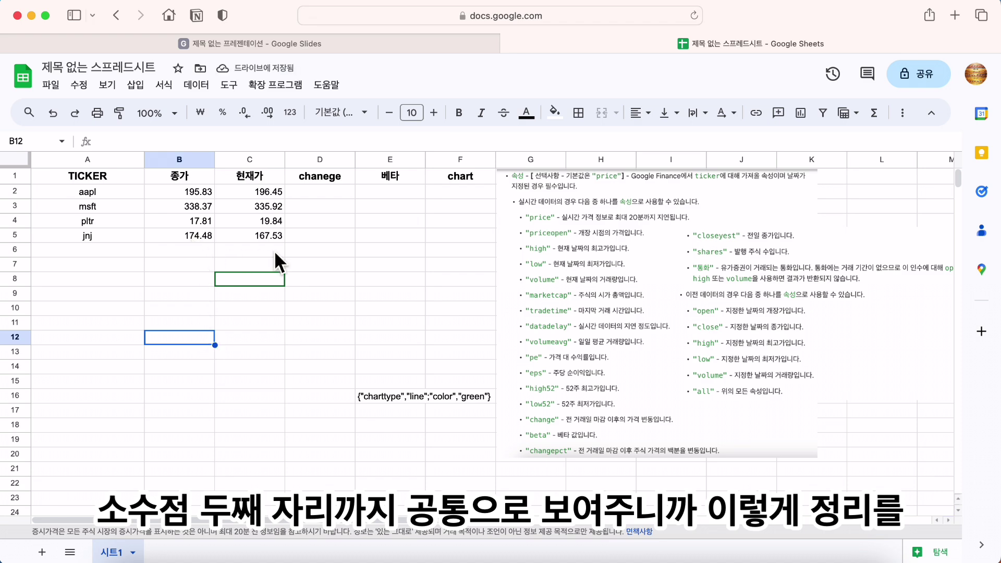
- Enter the formula =GOOGLEFINANCE(A2,"changepct") in D2 to get the percentage change for aapl
{"action": "left_click", "coordinate": [311, 191]}
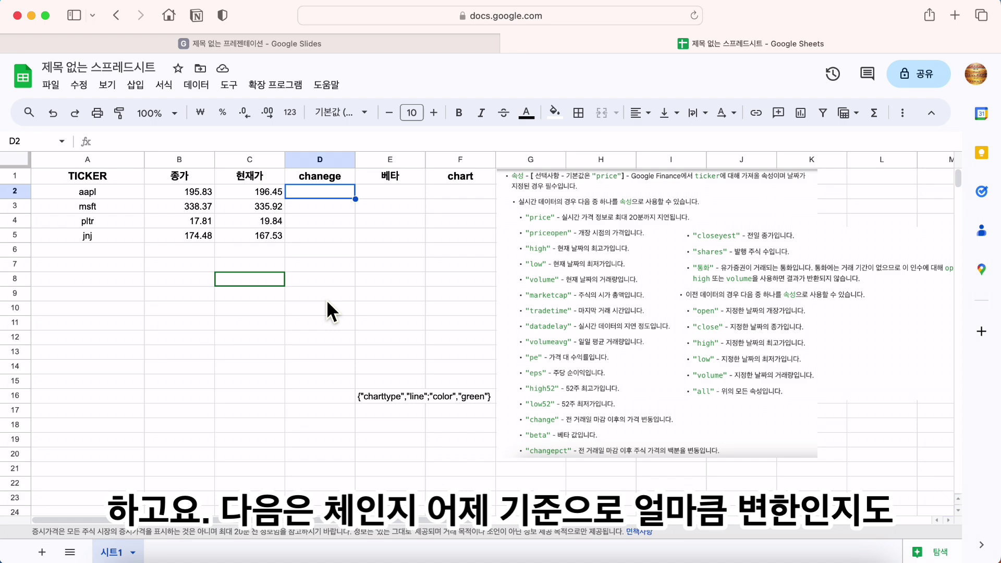
{"action": "type", "text": "="}
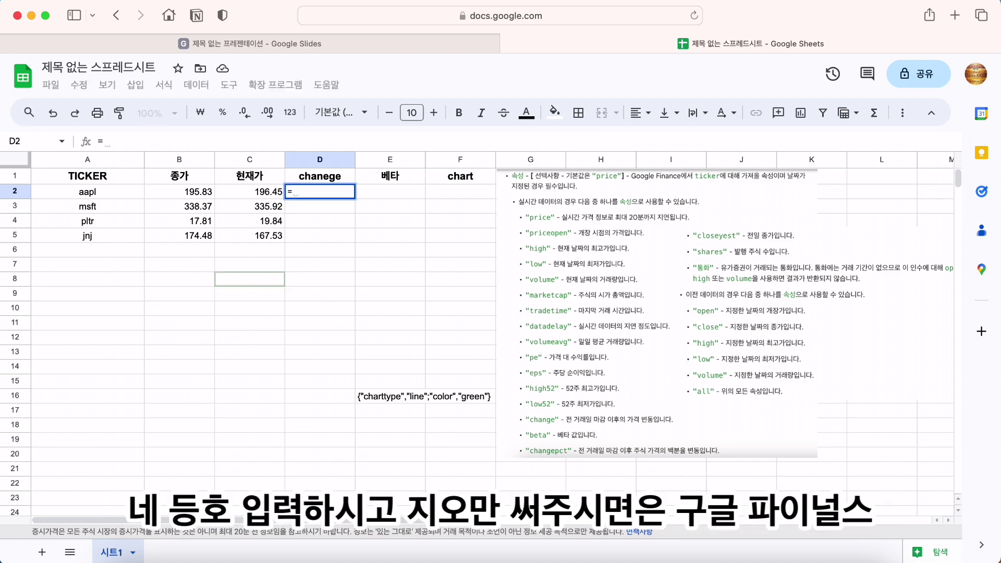
{"action": "type", "text": "go"}
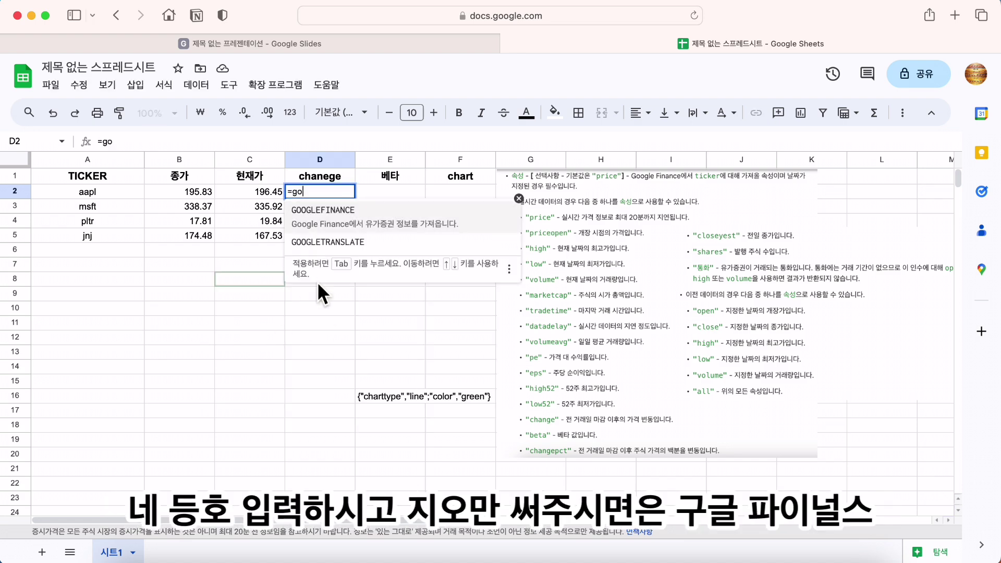
{"action": "left_click", "coordinate": [333, 216]}
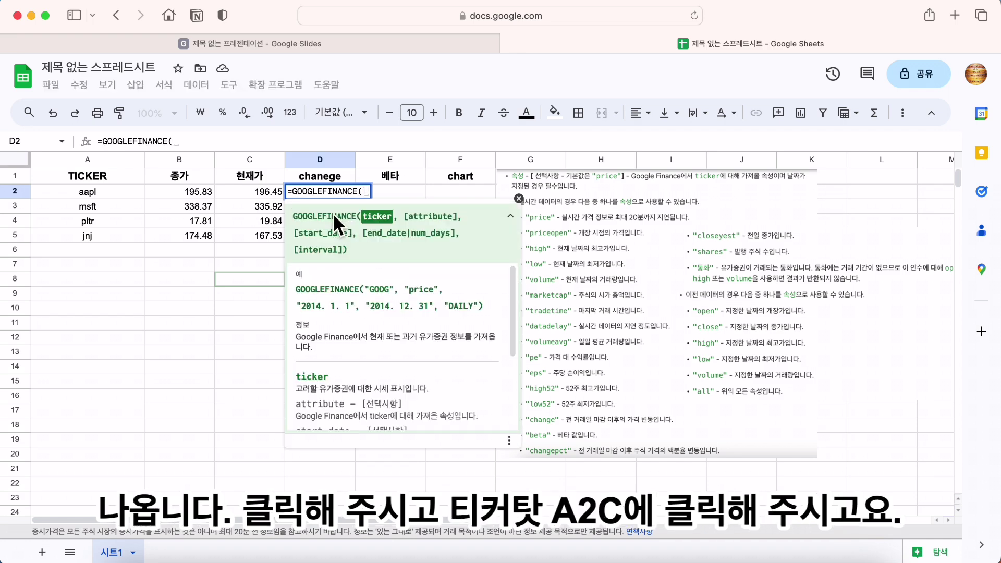
{"action": "left_click", "coordinate": [129, 197]}
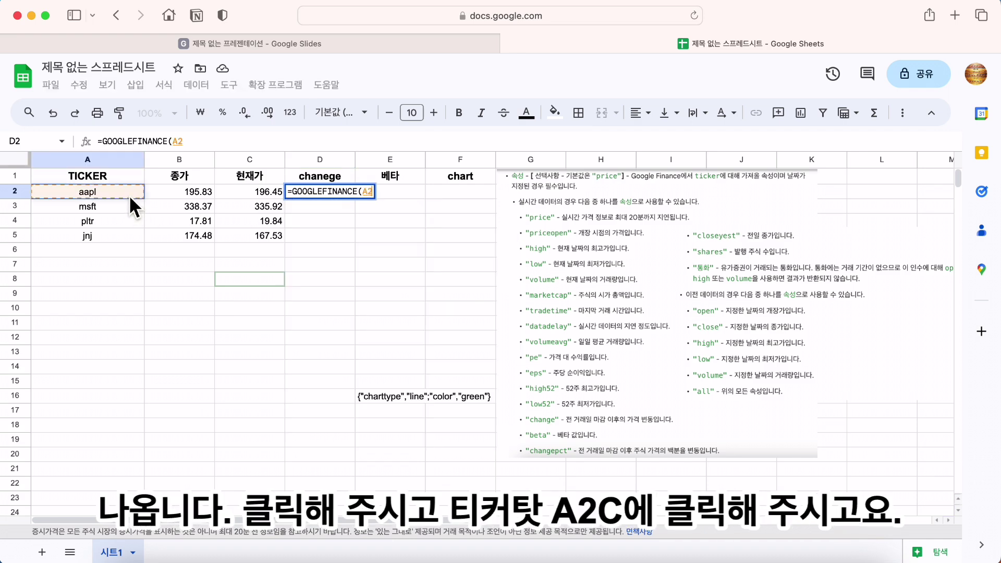
{"action": "type", "text": ","}
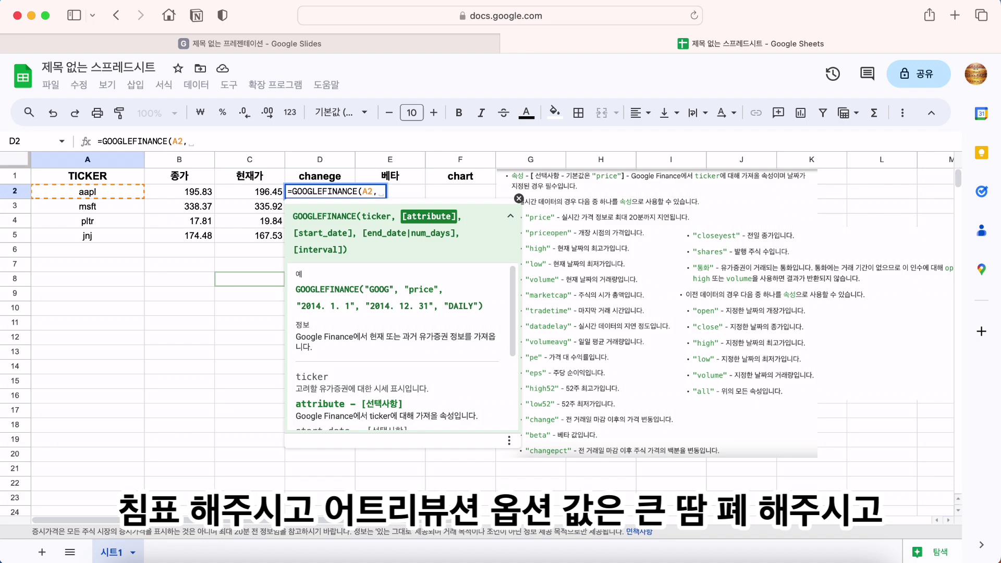
{"action": "type", "text": "\"ch"}
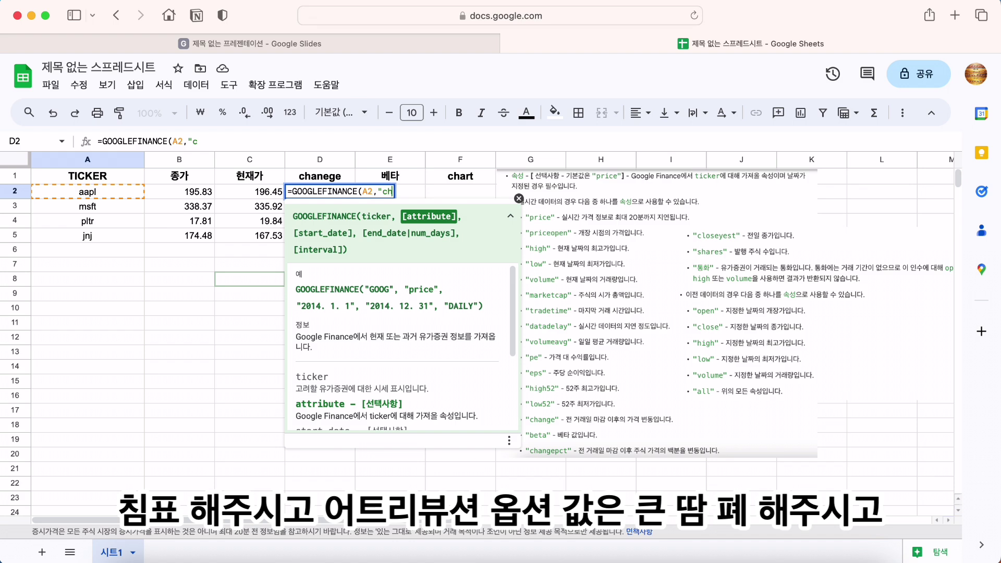
{"action": "type", "text": "ange"}
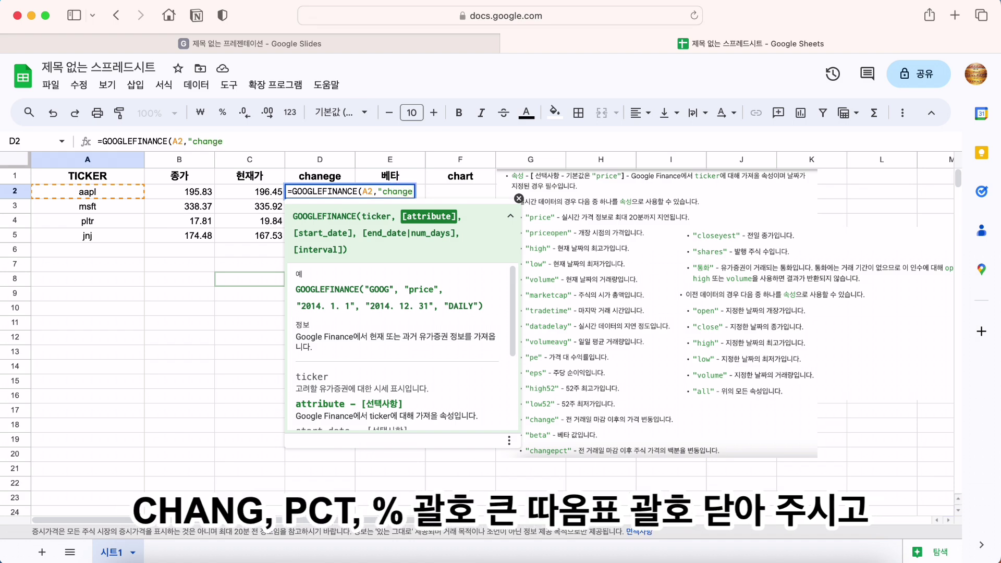
{"action": "type", "text": "pct\")"}
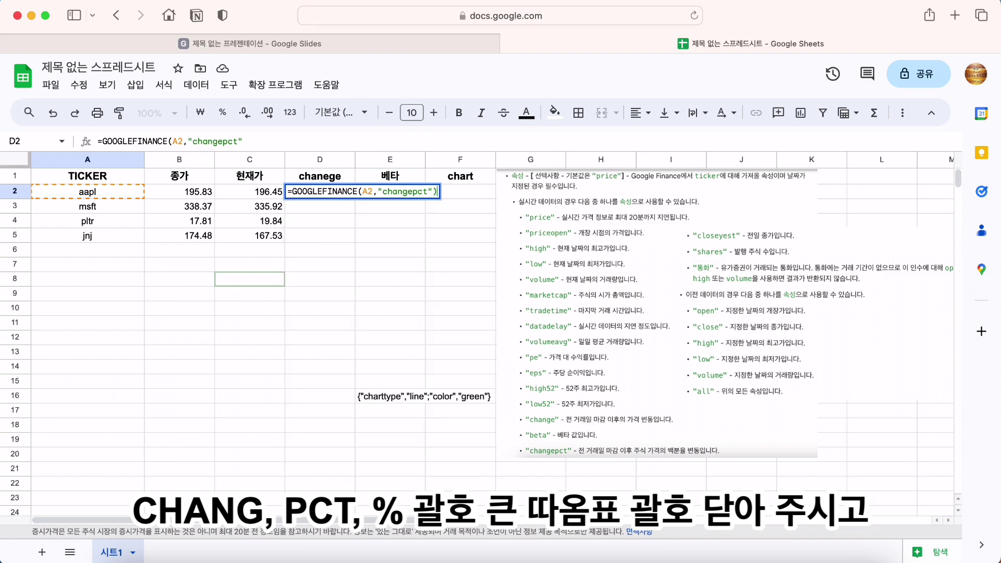
{"action": "key", "text": "Return"}
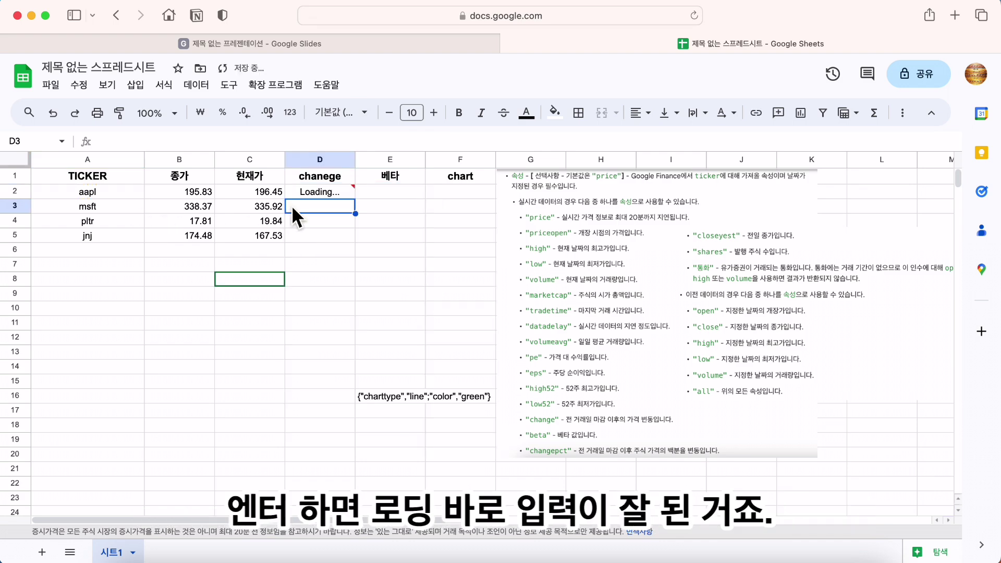
- Fill the percentage-change formula from D2 down to D5 and check the pltr and jnj results
{"action": "left_click", "coordinate": [334, 192]}
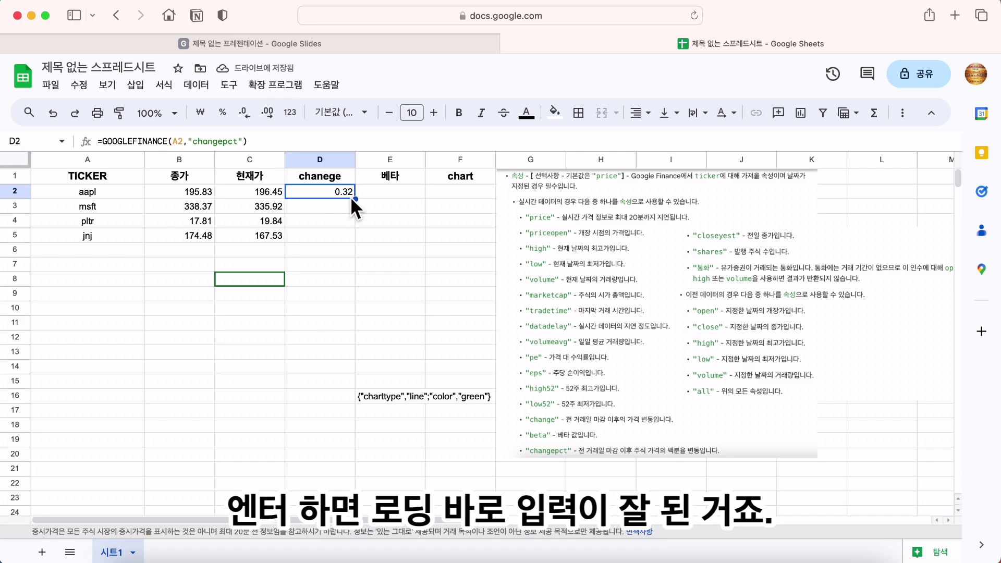
{"action": "left_click_drag", "start_coordinate": [355, 198], "coordinate": [360, 239]}
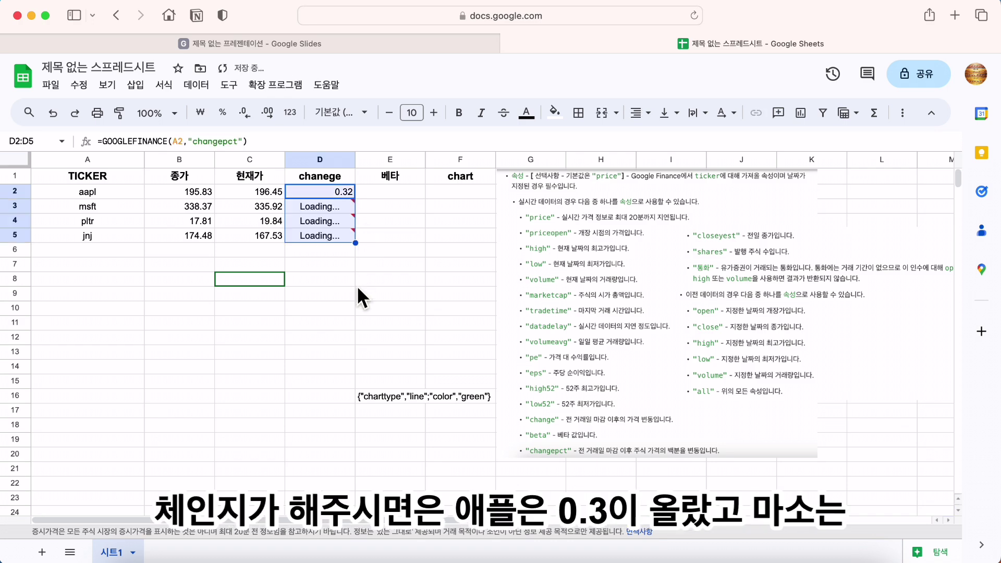
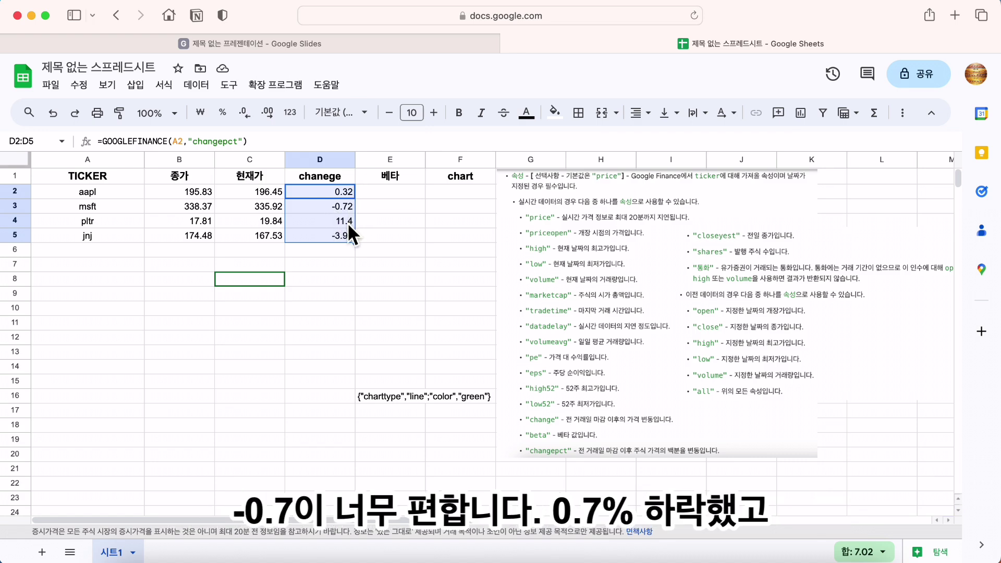
{"action": "left_click", "coordinate": [323, 225]}
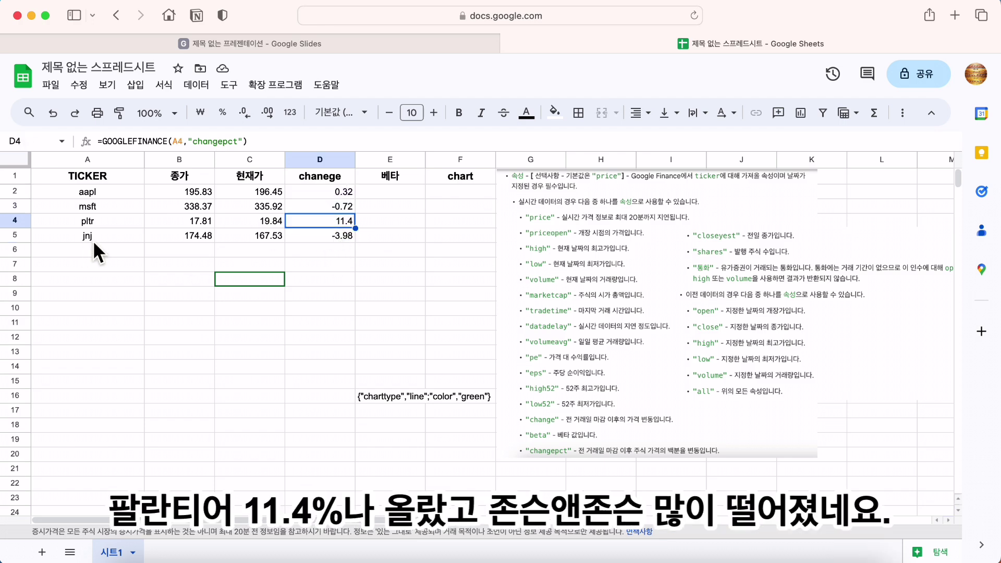
{"action": "left_click", "coordinate": [335, 235]}
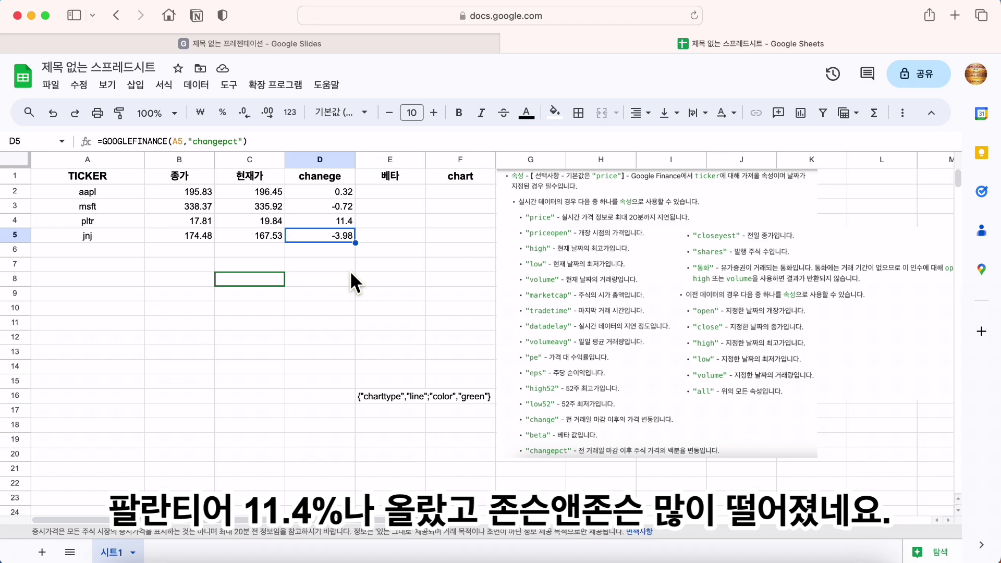
- Enter the formula =GOOGLEFINANCE(A2,"beta") in E2 to get the beta value for aapl
{"action": "left_click", "coordinate": [394, 194]}
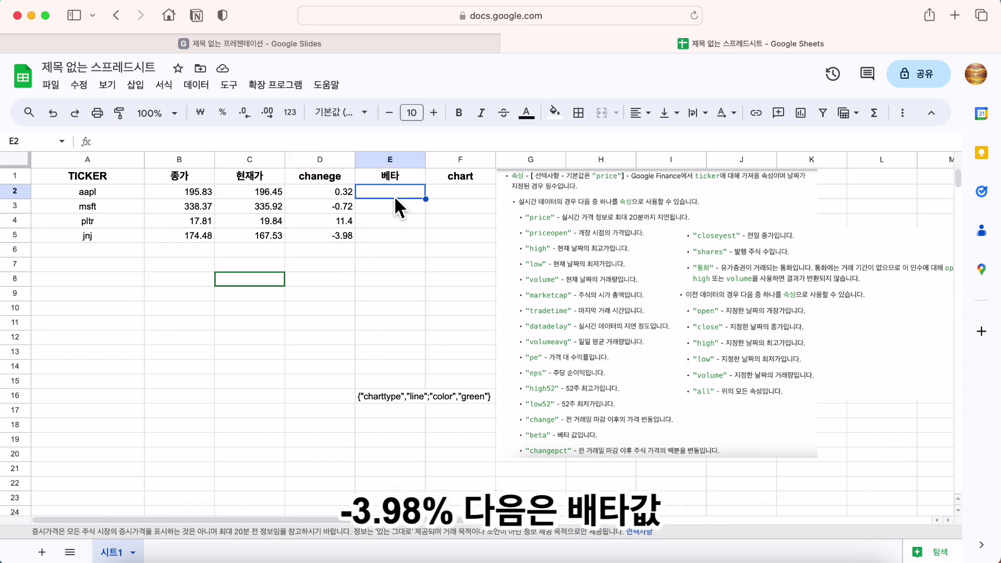
{"action": "type", "text": "="}
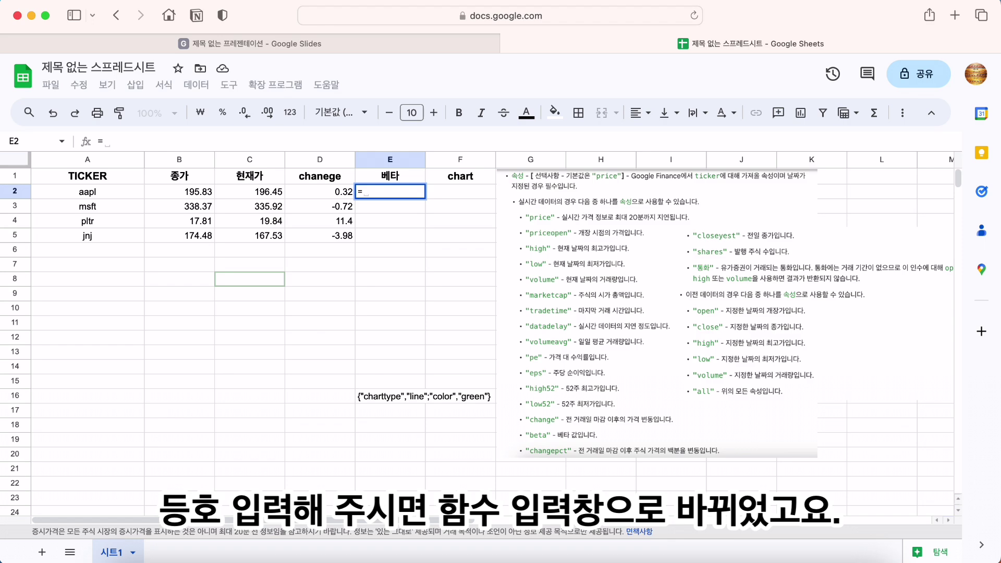
{"action": "type", "text": "go"}
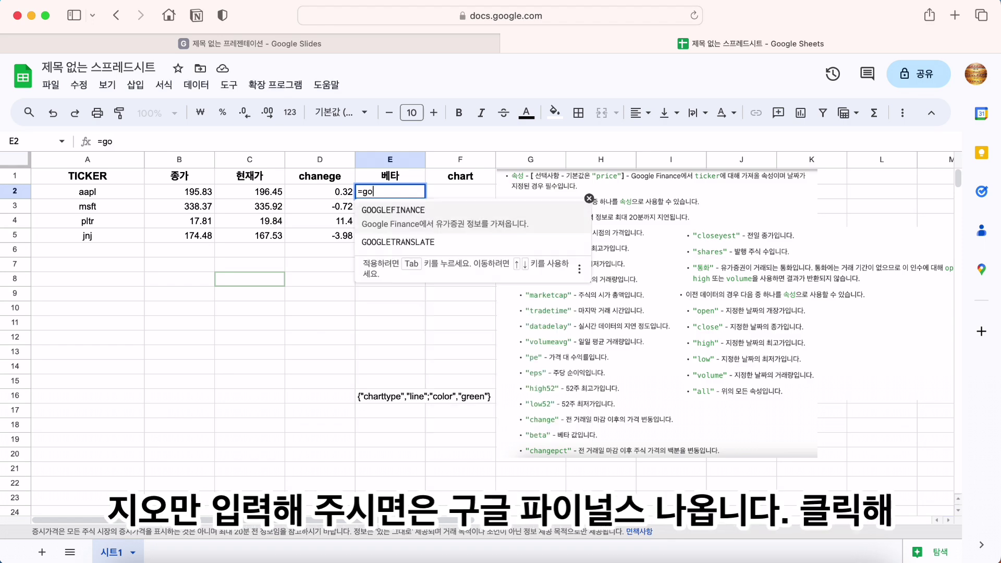
{"action": "left_click", "coordinate": [402, 212]}
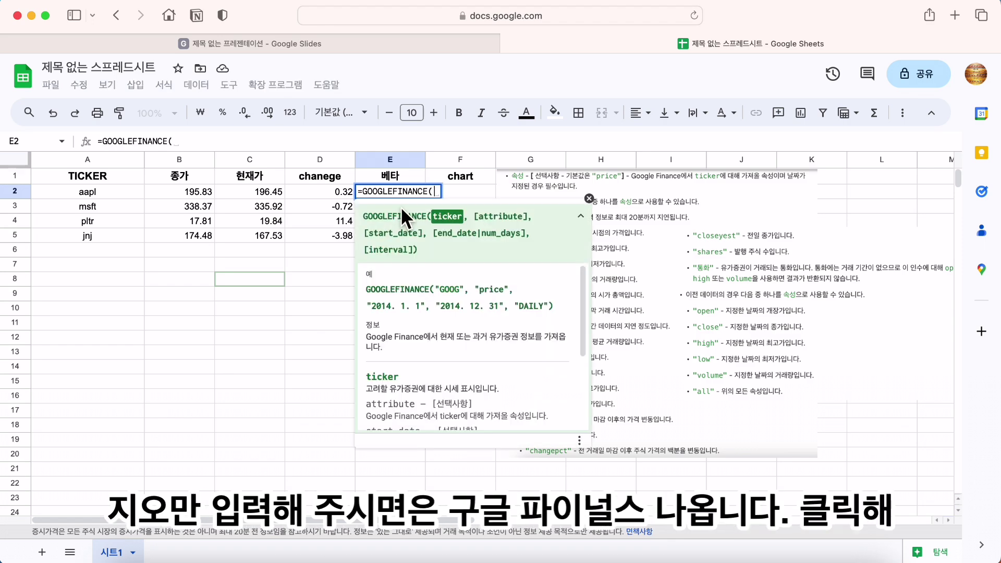
{"action": "left_click", "coordinate": [117, 191]}
{"action": "type", "text": ", "}
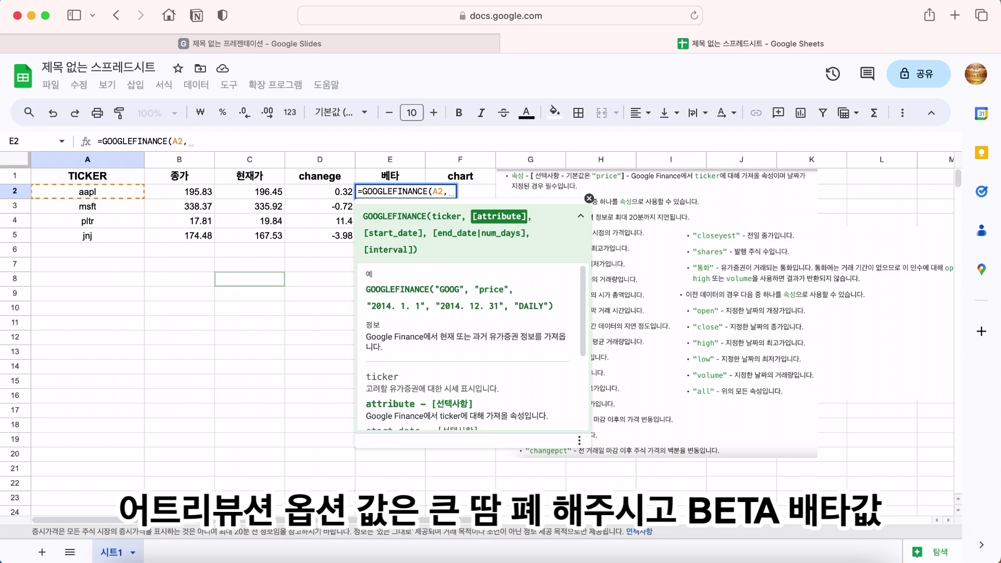
{"action": "type", "text": "\"b"}
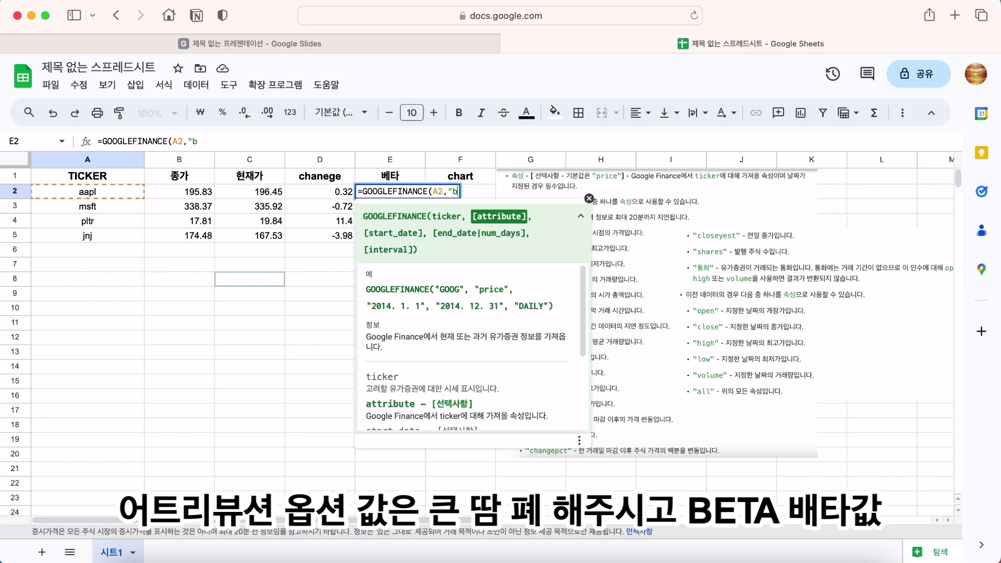
{"action": "type", "text": "eta\""}
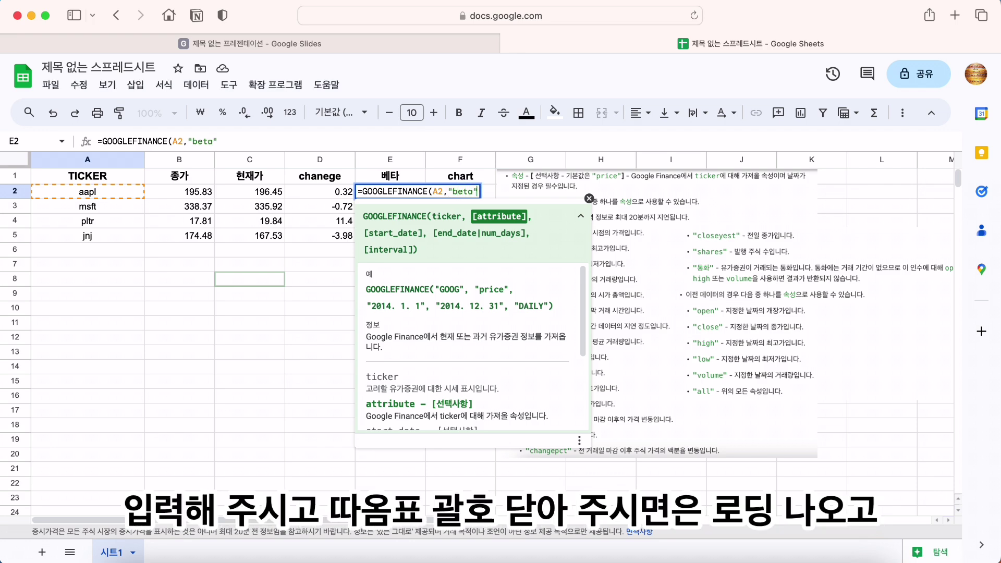
{"action": "type", "text": ")"}
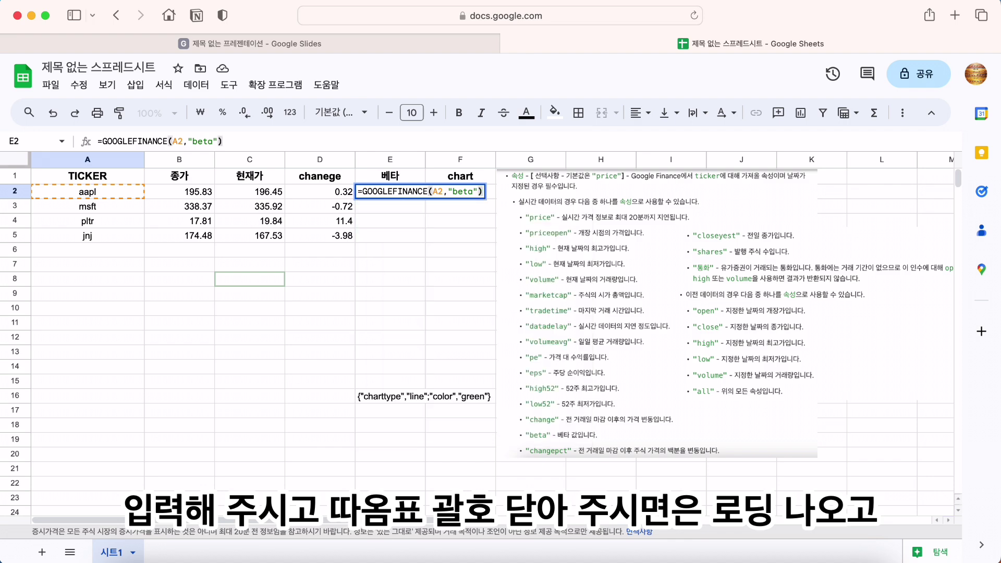
{"action": "key", "text": "Return"}
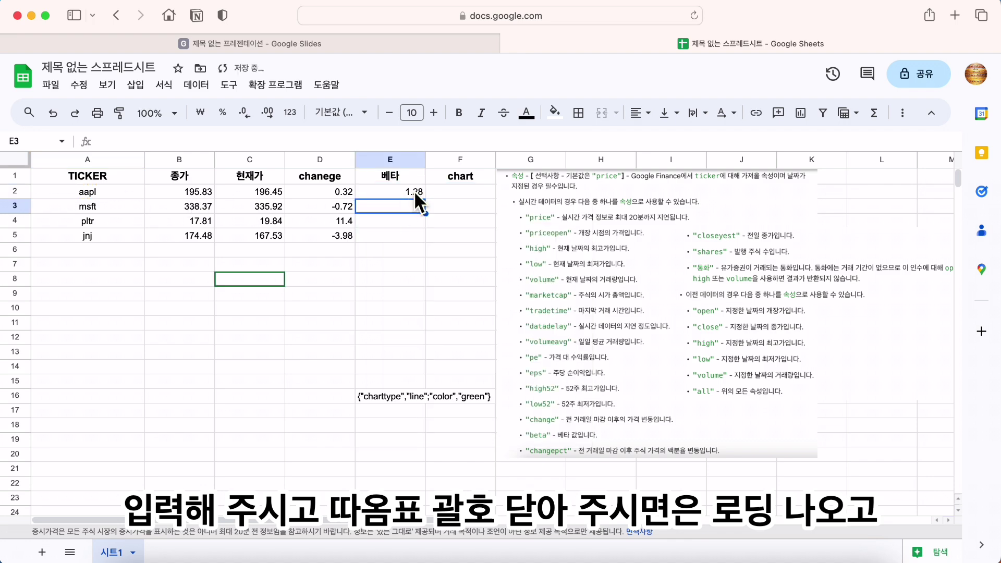
- Fill the beta formula from E2 down to E5 for the remaining tickers
{"action": "left_click", "coordinate": [413, 192]}
{"action": "left_click_drag", "start_coordinate": [426, 199], "coordinate": [434, 242]}
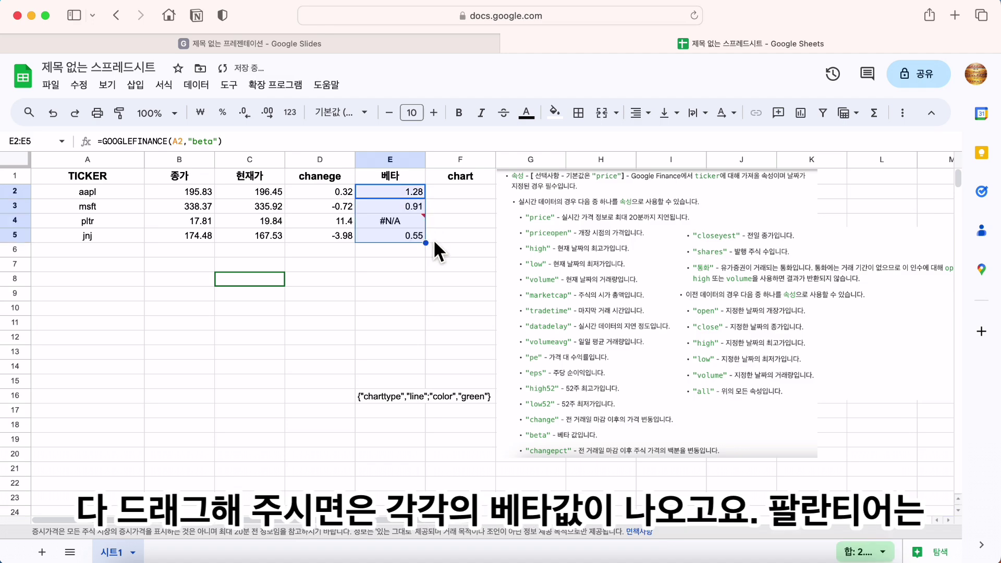
{"action": "left_click", "coordinate": [395, 271]}
- Examine the pltr beta result in E4 together with its cell message and formula
{"action": "left_click", "coordinate": [406, 225]}
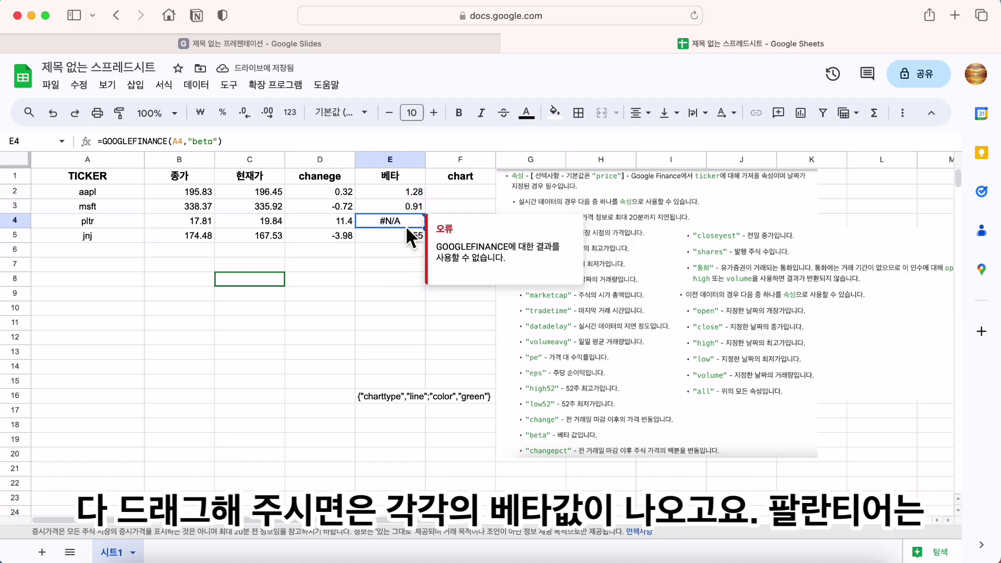
{"action": "left_click", "coordinate": [384, 282]}
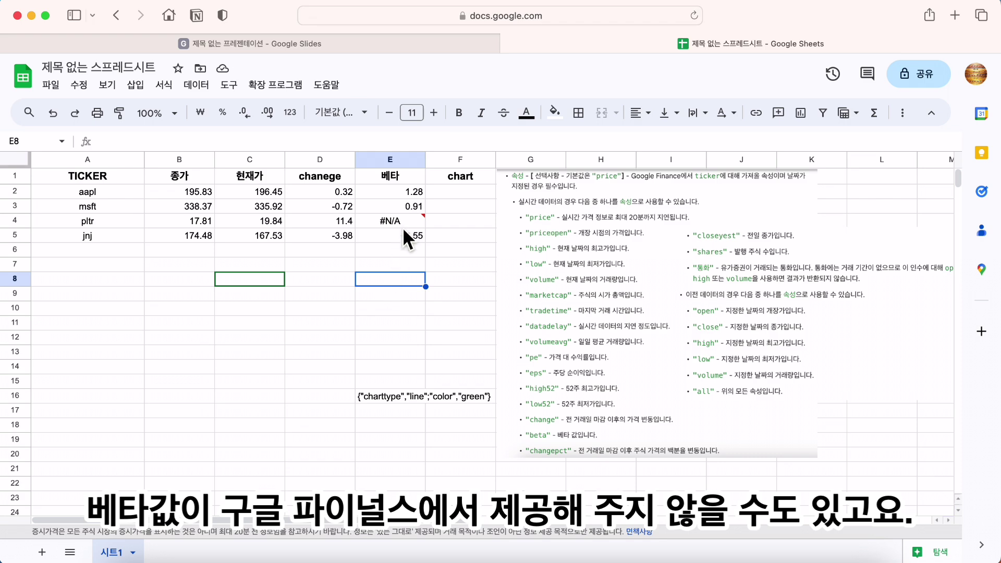
{"action": "left_click", "coordinate": [404, 225]}
{"action": "left_click", "coordinate": [394, 289]}
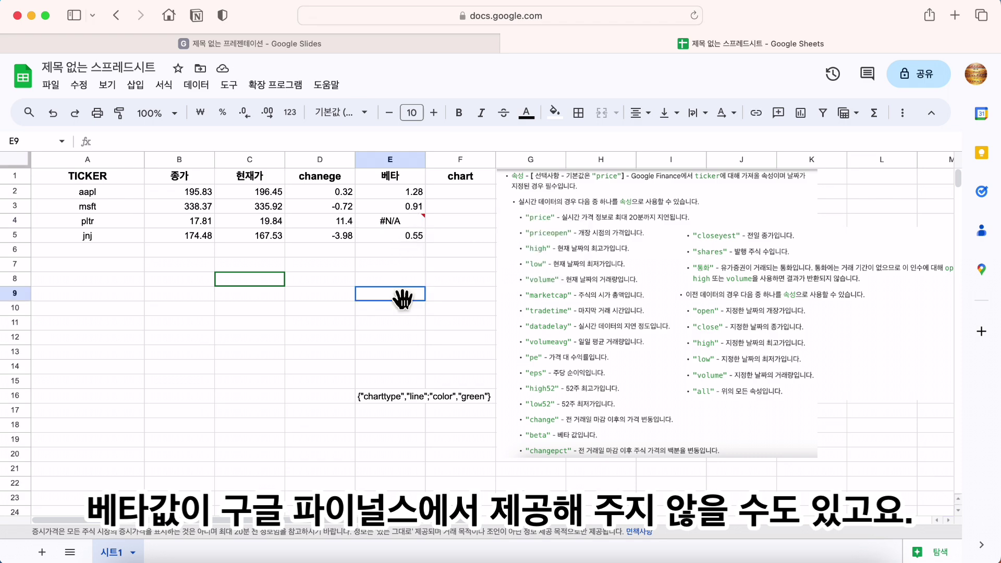
{"action": "left_click", "coordinate": [406, 224]}
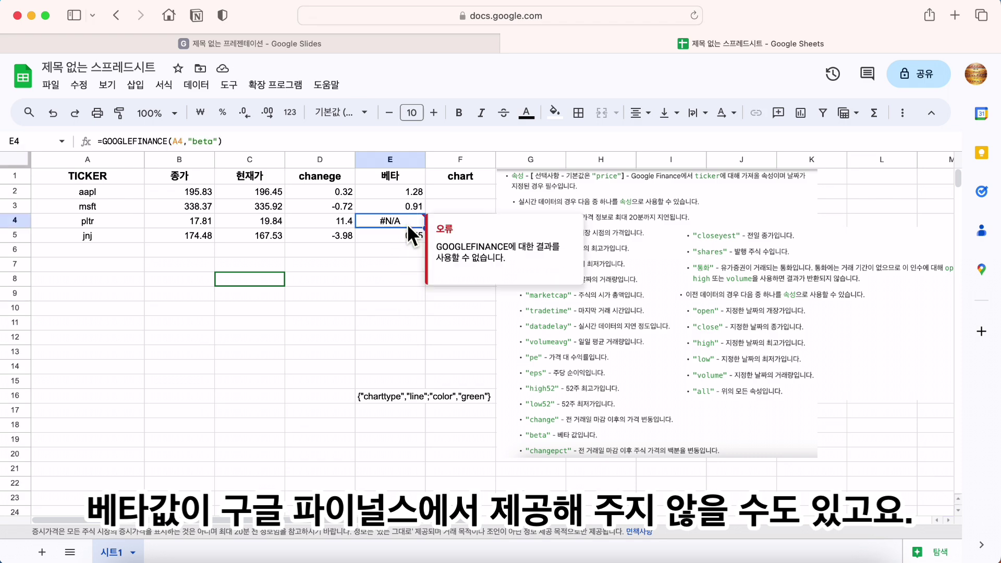
{"action": "left_click", "coordinate": [389, 275]}
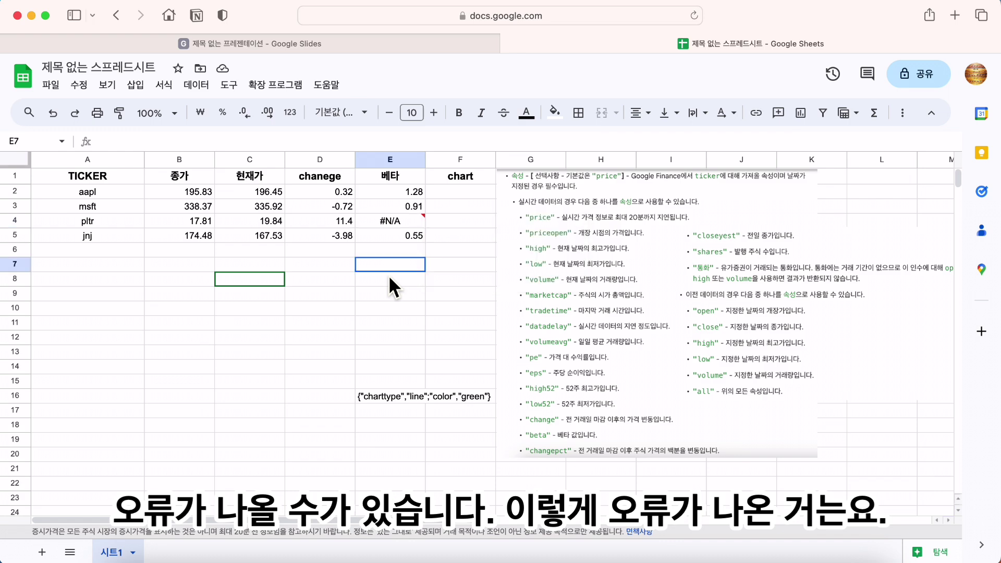
{"action": "left_click", "coordinate": [394, 222]}
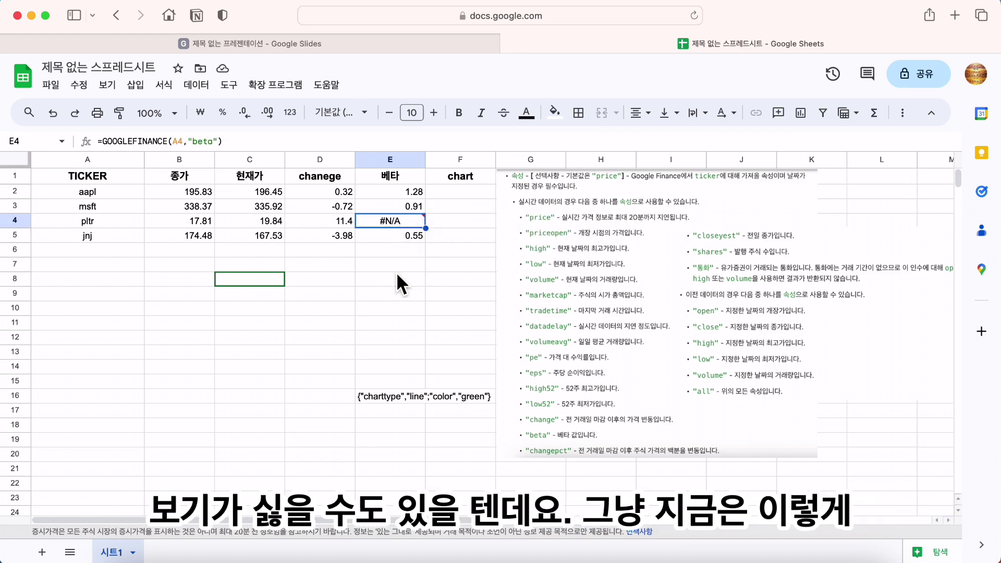
{"action": "left_click", "coordinate": [399, 263]}
{"action": "left_click", "coordinate": [399, 220]}
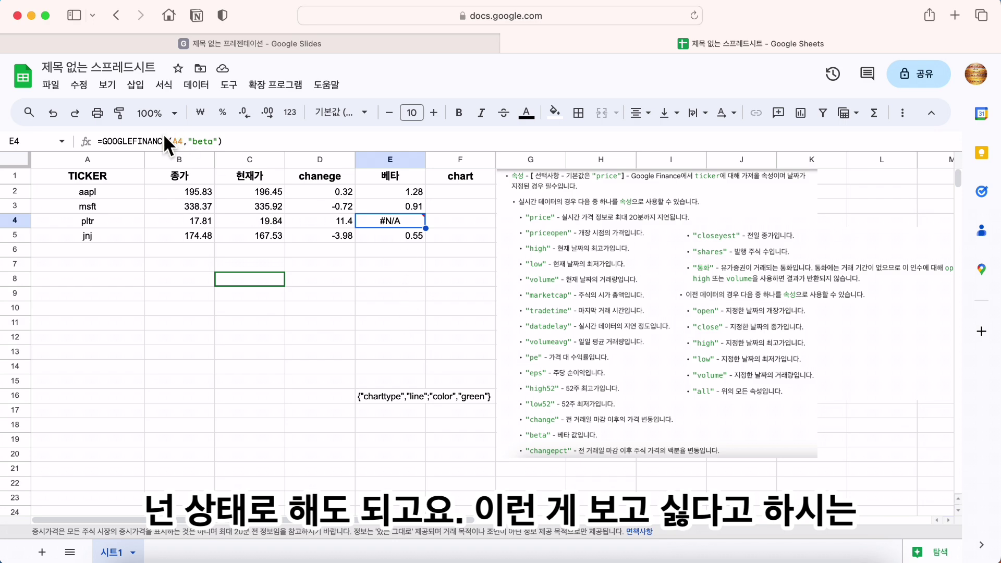
- Wrap the pltr beta formula in E4 in IFERROR with a hyphen fallback: =iferror(GOOGLEFINANCE(A4,"beta"),"-")
{"action": "left_click", "coordinate": [103, 141]}
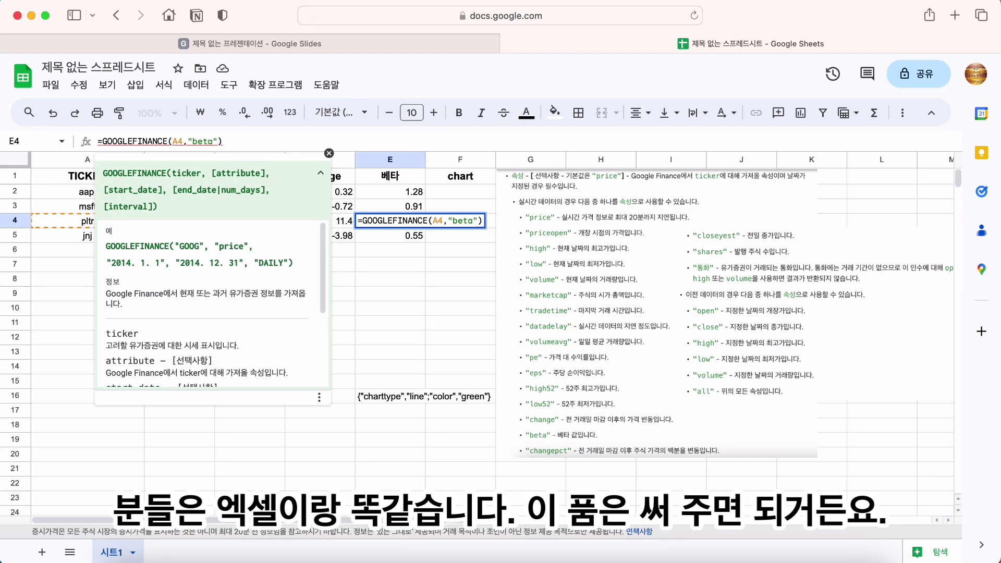
{"action": "type", "text": "iferror"}
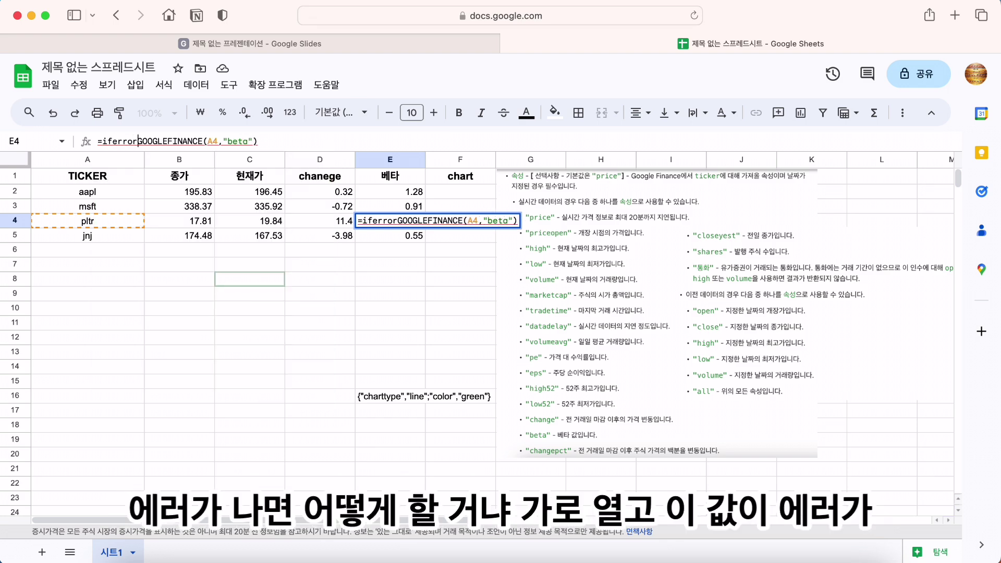
{"action": "type", "text": "("}
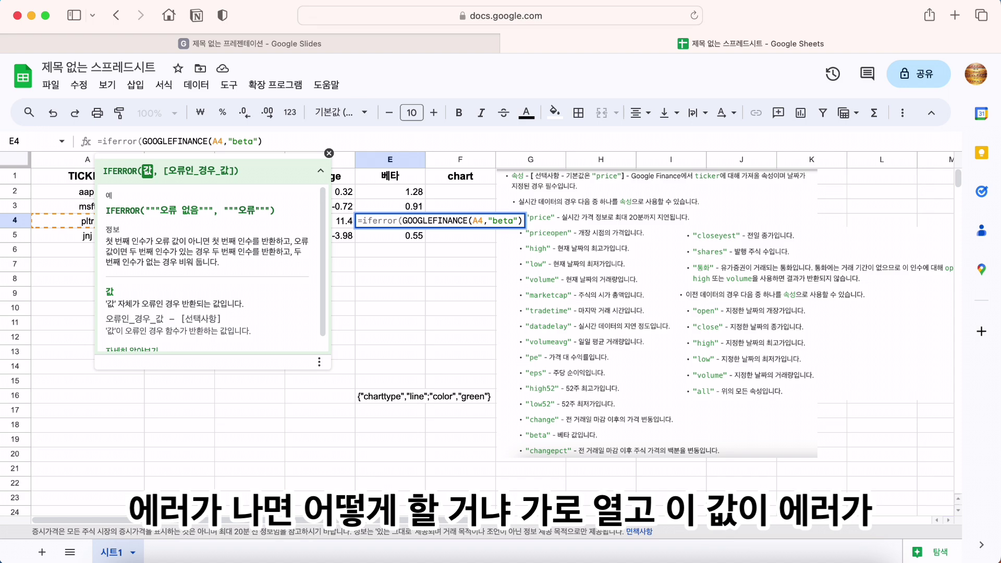
{"action": "left_click", "coordinate": [268, 146]}
{"action": "type", "text": ","}
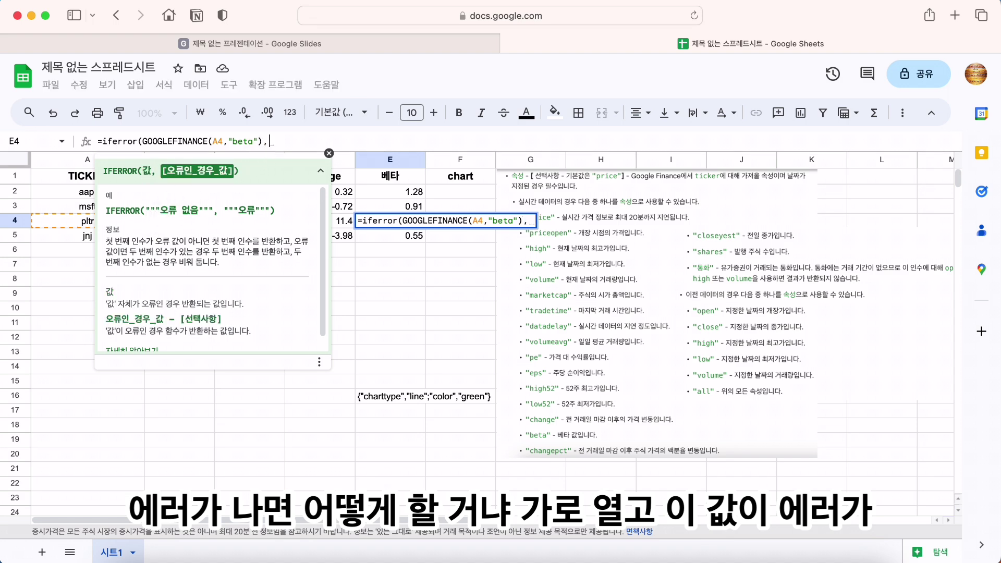
{"action": "type", "text": "\""}
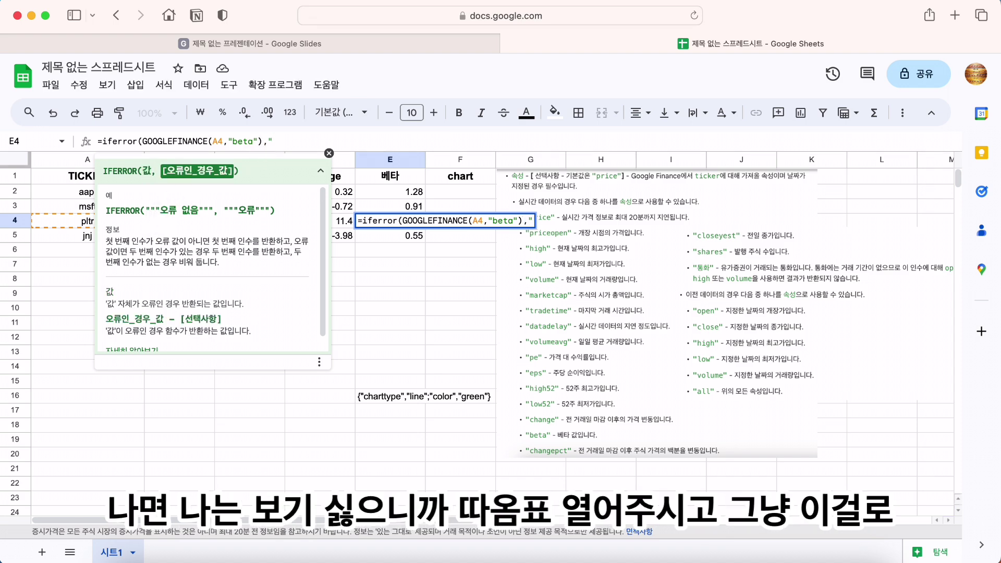
{"action": "type", "text": "-"}
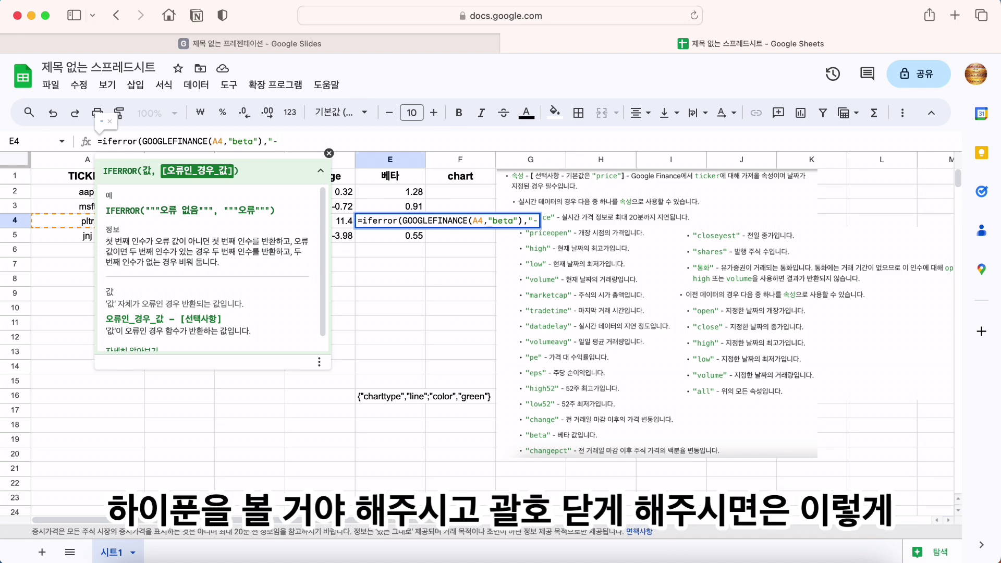
{"action": "type", "text": "\")"}
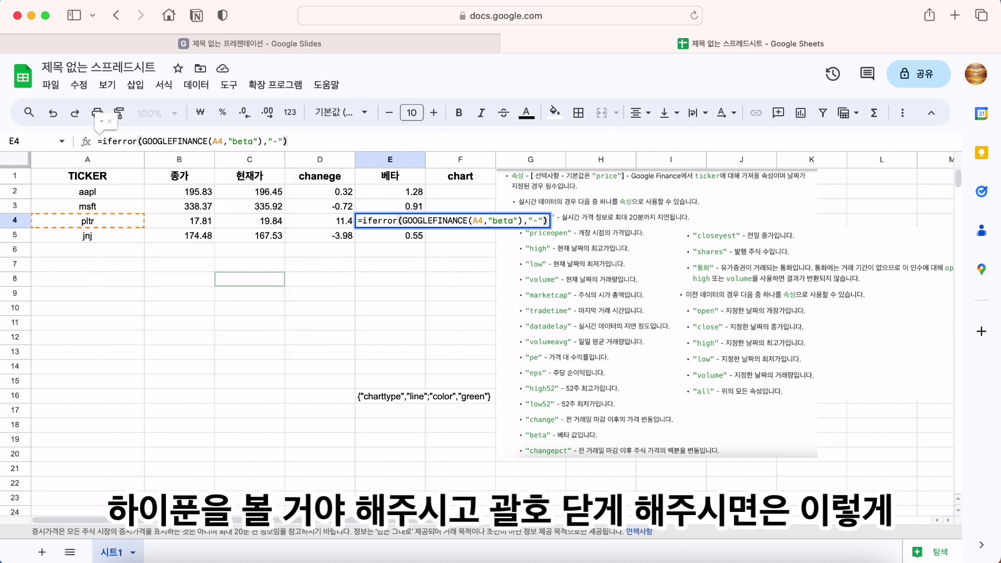
{"action": "key", "text": "Return"}
{"action": "key", "text": "Up"}
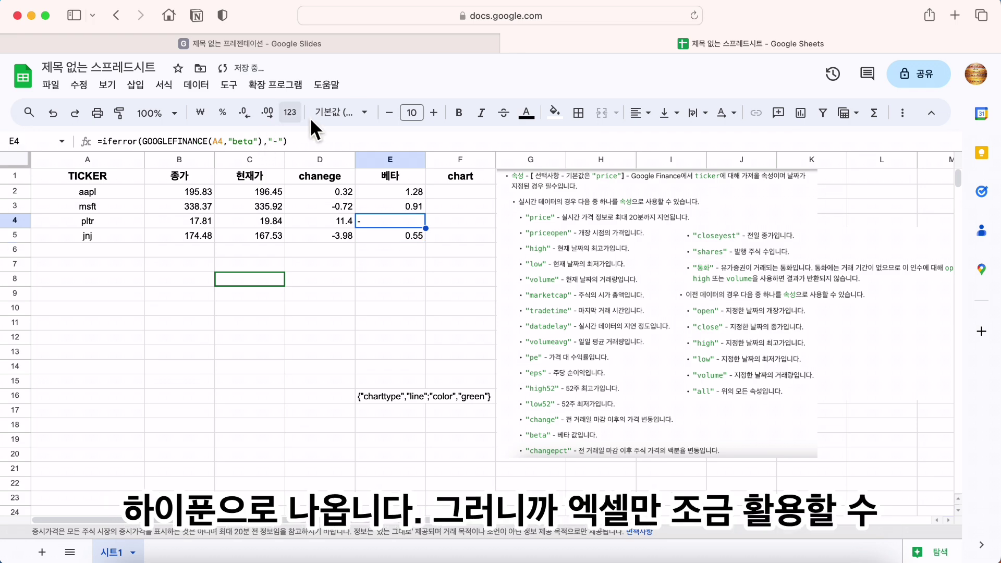
- Centre the content of cell E4 horizontally
{"action": "left_click", "coordinate": [639, 113]}
{"action": "left_click", "coordinate": [665, 142]}
{"action": "left_click", "coordinate": [414, 293]}
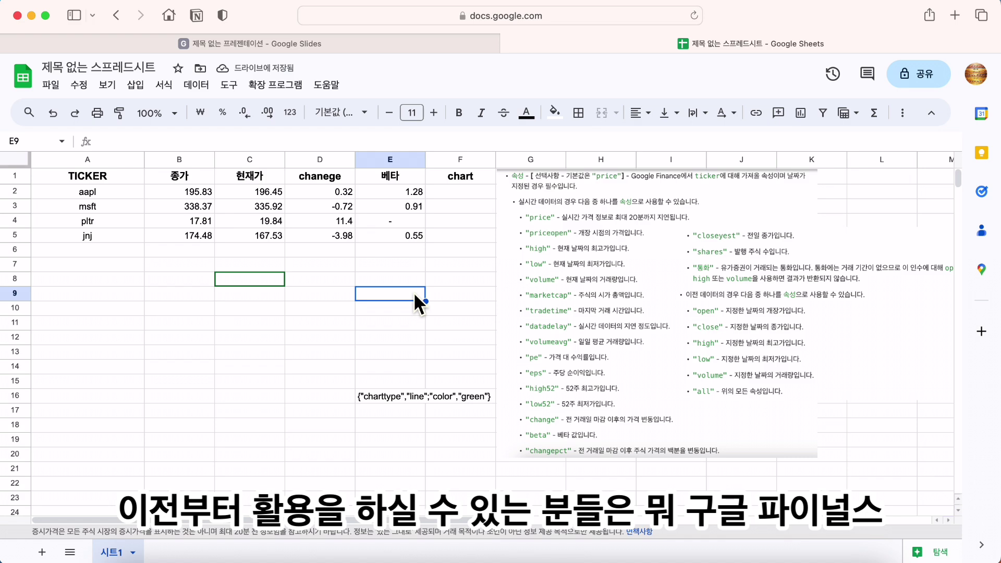
- Change the IFERROR fallback in E4 to an empty string: =iferror(GOOGLEFINANCE(A4,"beta"),"")
{"action": "left_click", "coordinate": [413, 206]}
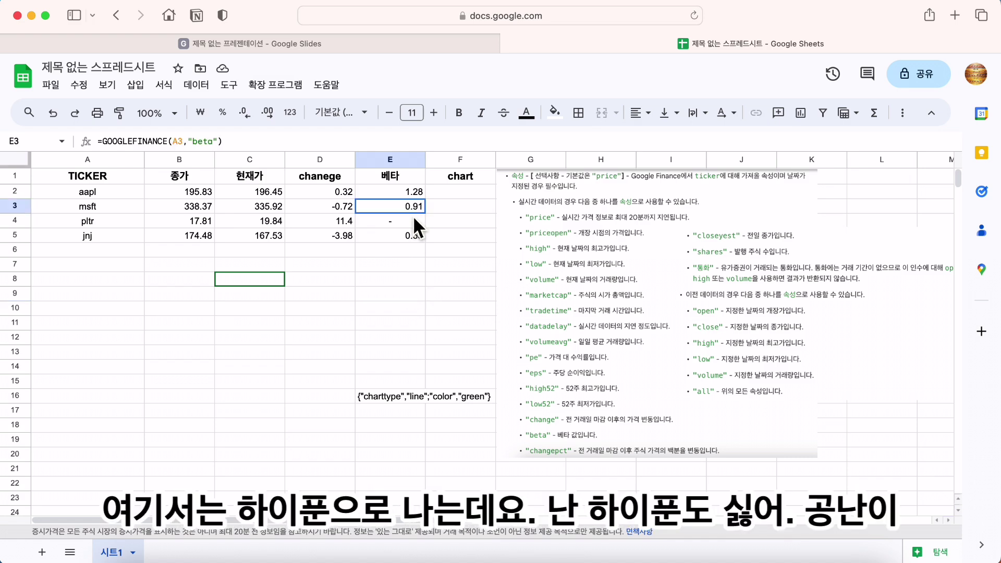
{"action": "left_click", "coordinate": [413, 221]}
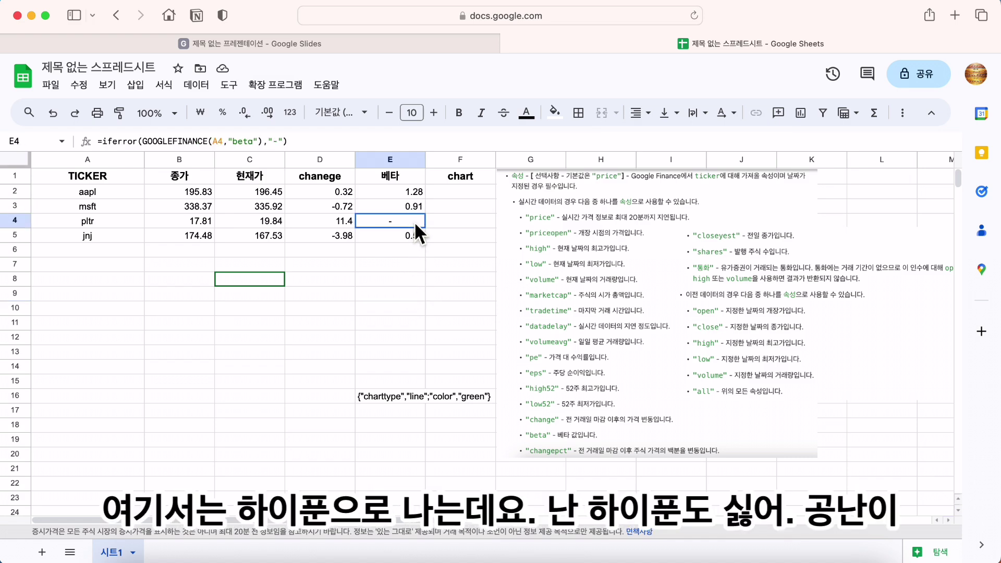
{"action": "left_click", "coordinate": [280, 141]}
{"action": "key", "text": "BackSpace"}
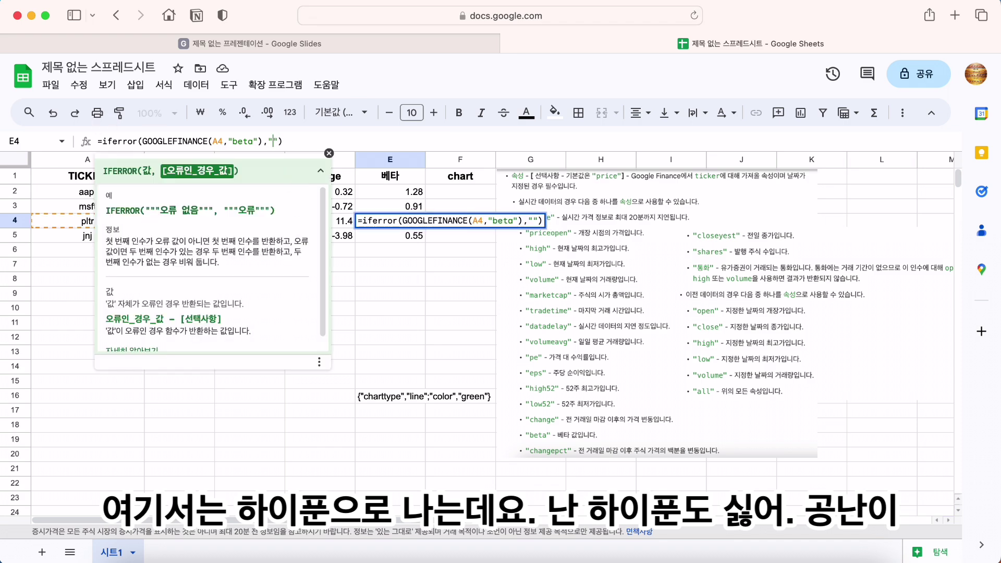
{"action": "key", "text": "Return"}
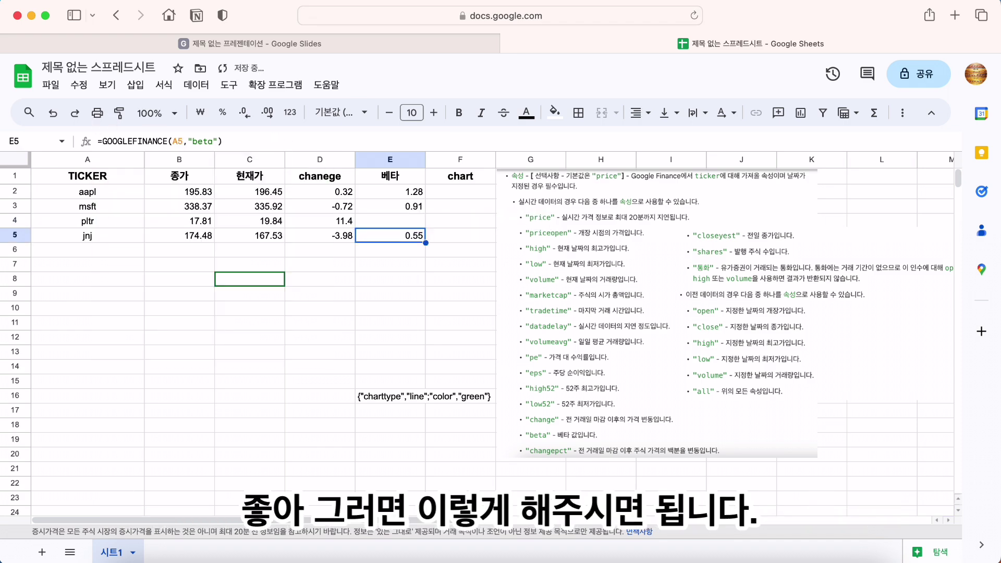
- Start a GOOGLEFINANCE formula in F2 under the chart header, with A2 as ticker and "close" as attribute
{"action": "left_click", "coordinate": [477, 193]}
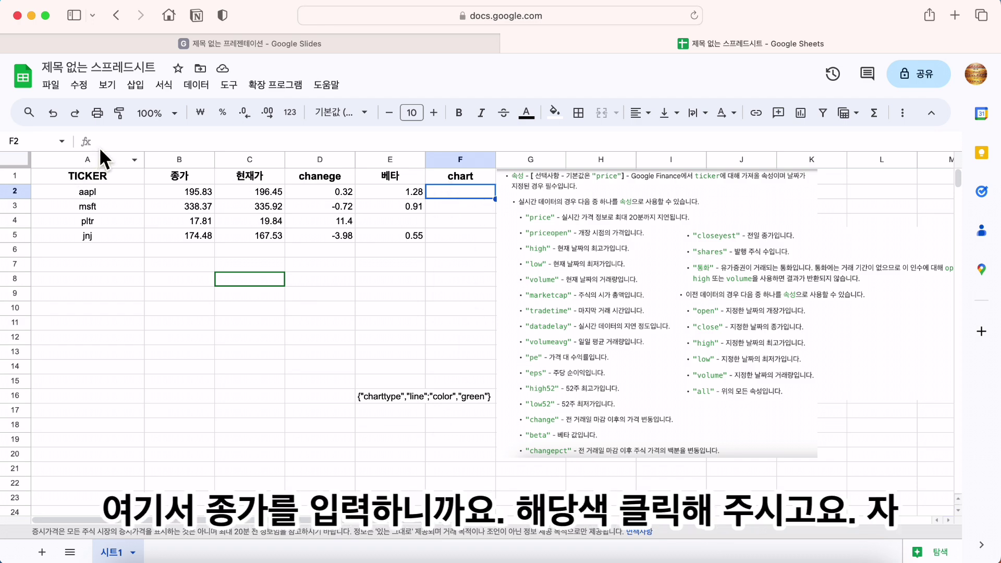
{"action": "left_click", "coordinate": [122, 146]}
{"action": "type", "text": "="}
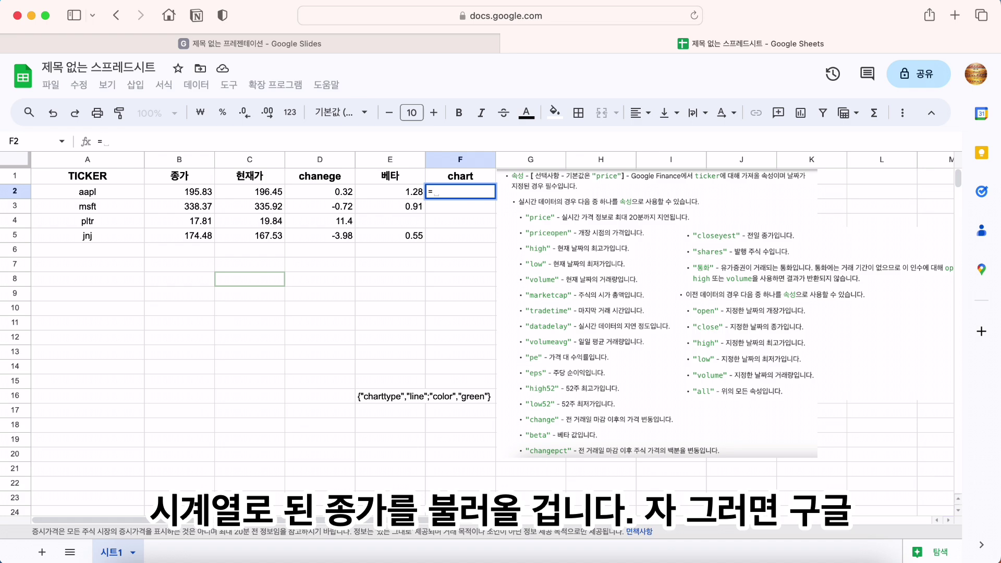
{"action": "type", "text": "go"}
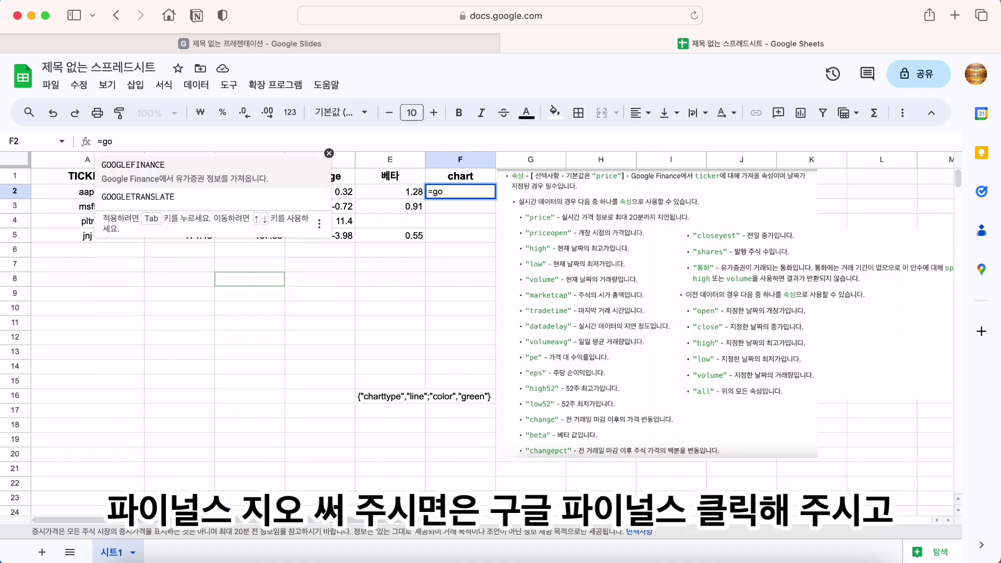
{"action": "left_click", "coordinate": [131, 167]}
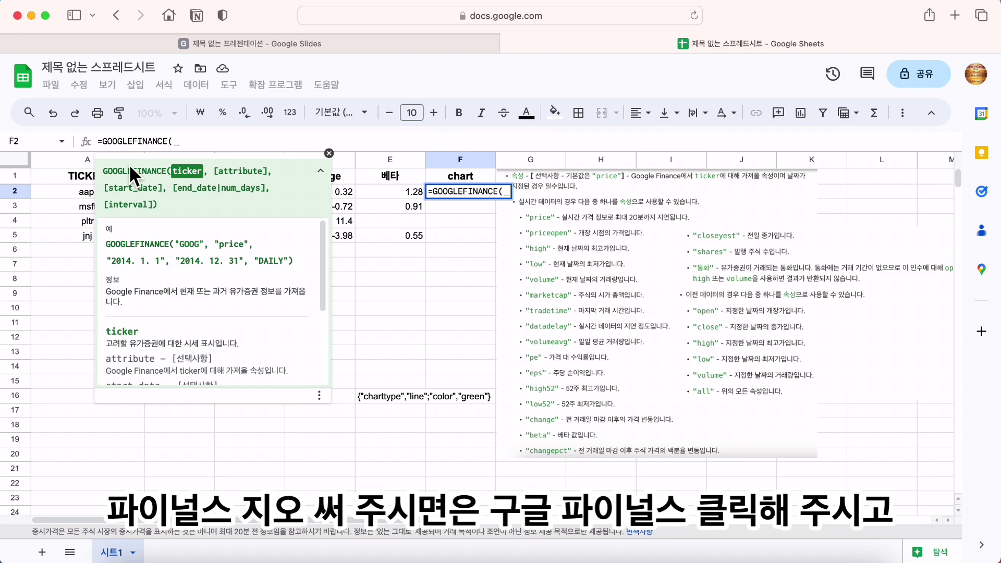
{"action": "left_click", "coordinate": [81, 192]}
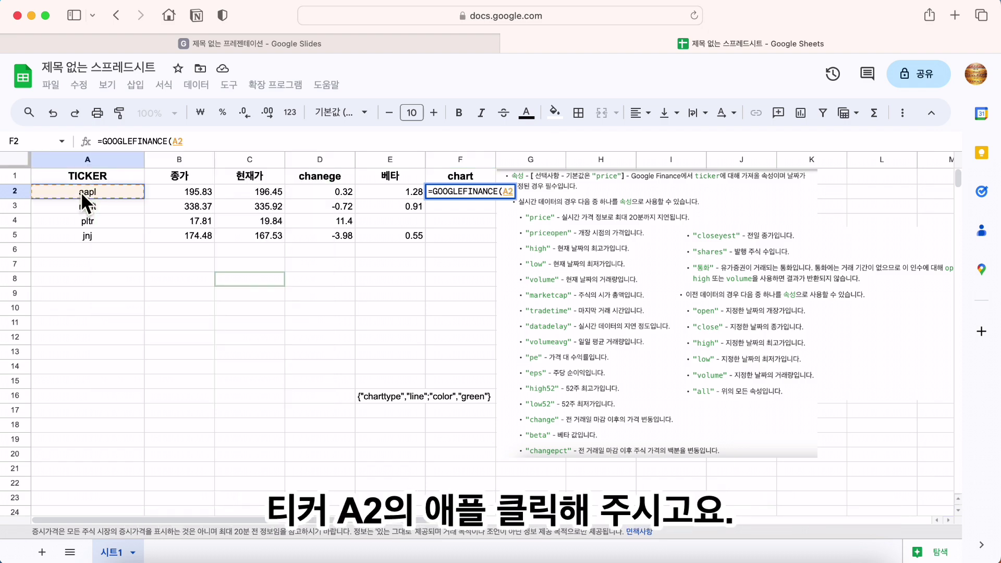
{"action": "type", "text": ", "}
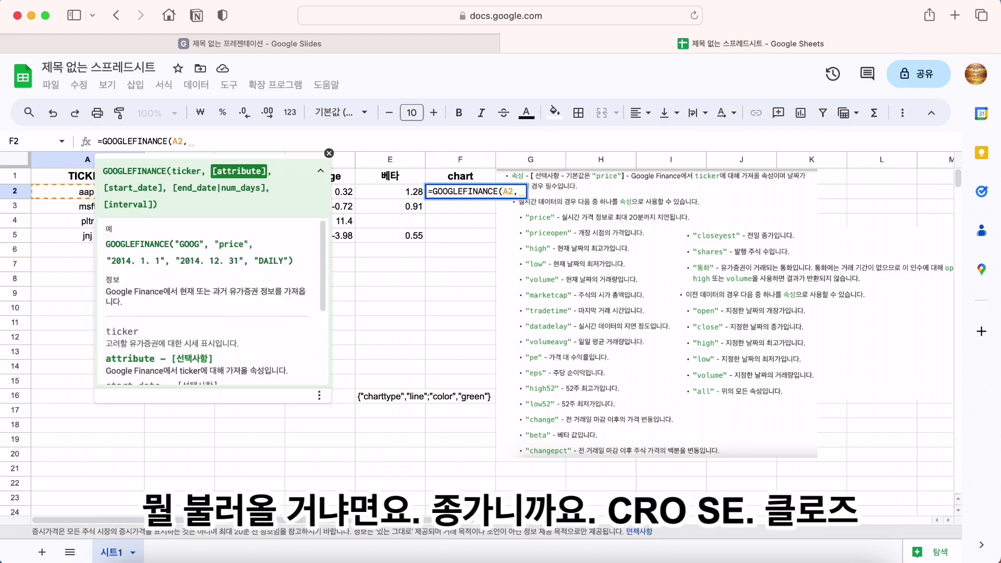
{"action": "type", "text": "\""}
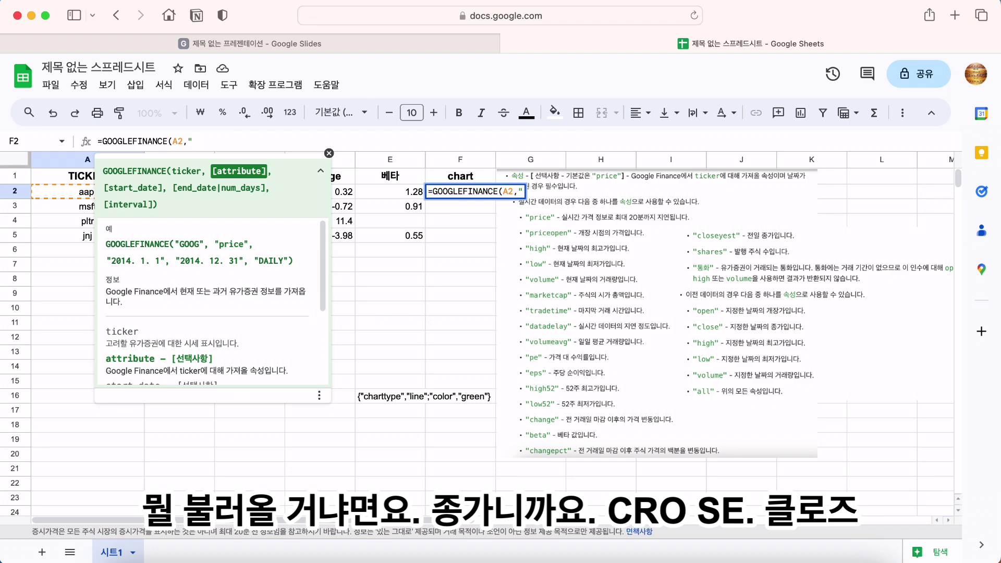
{"action": "type", "text": "close"}
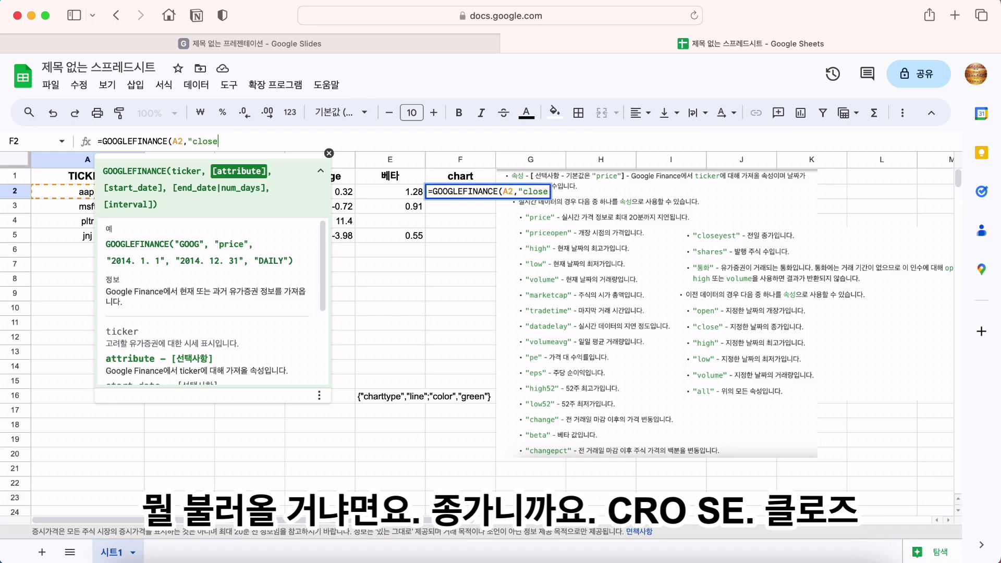
{"action": "type", "text": "\","}
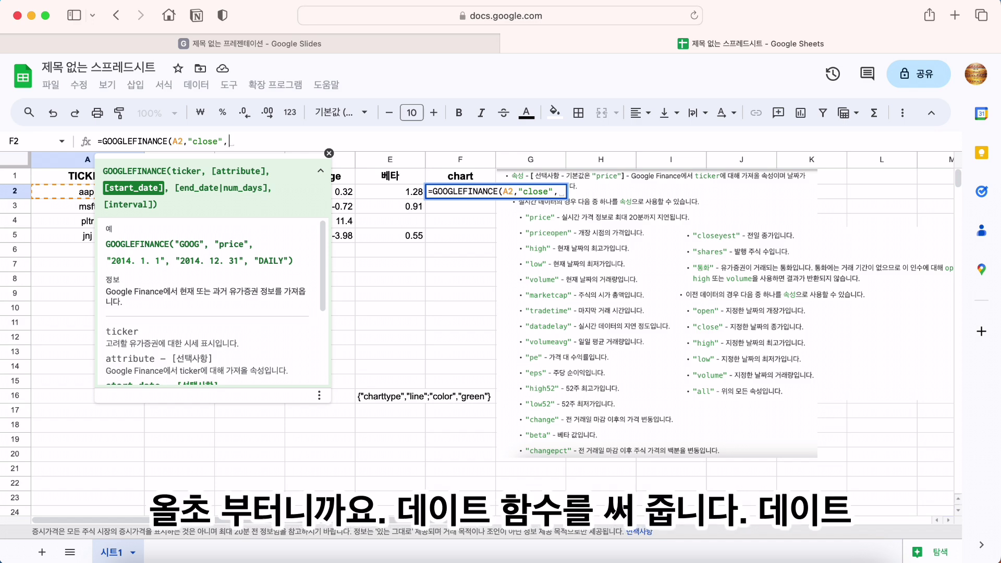
- Complete the F2 formula with start date date(2023,1,1), end date today() and interval 1, and enter it
{"action": "type", "text": "data"}
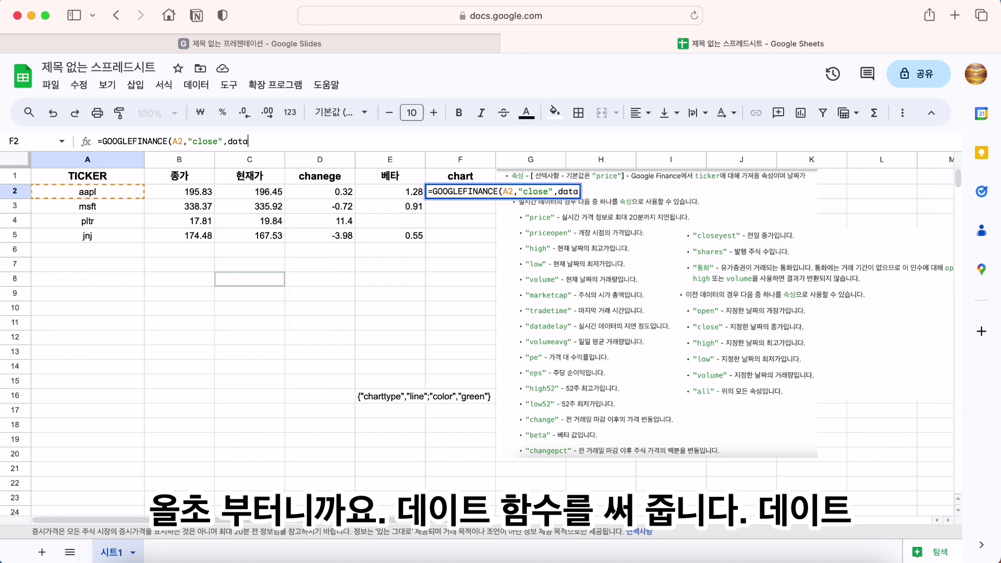
{"action": "key", "text": "BackSpace"}
{"action": "type", "text": "e"}
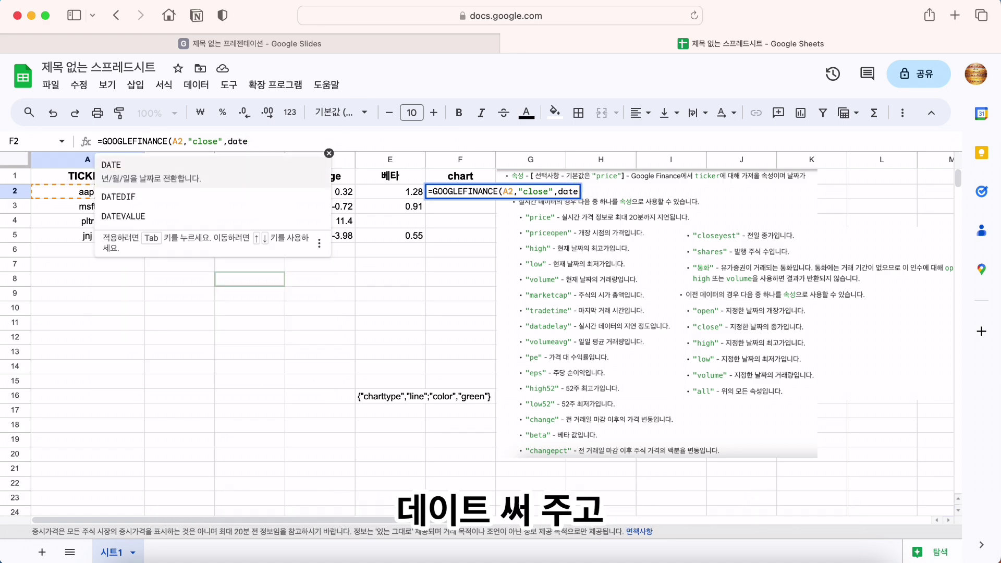
{"action": "type", "text": "(2023,"}
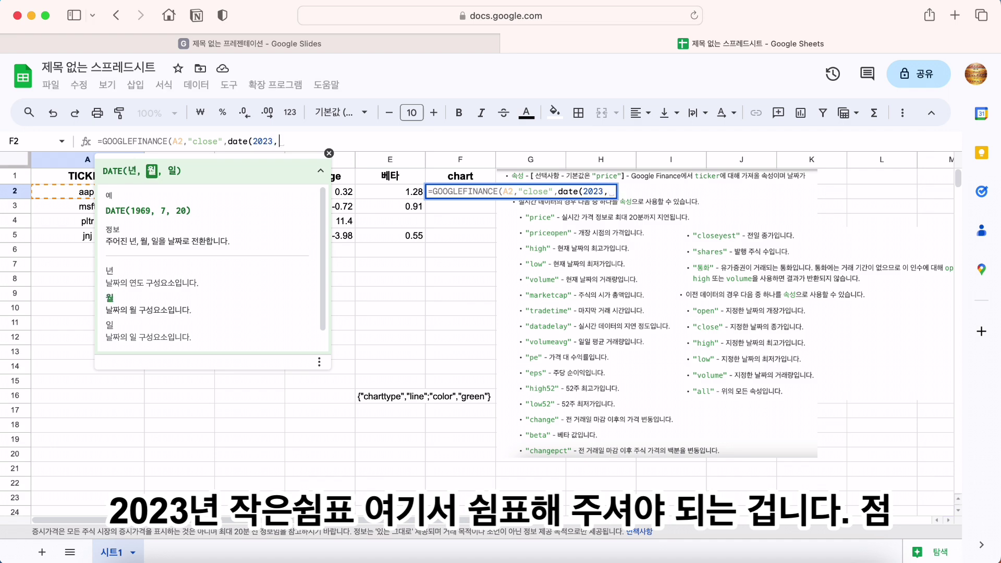
{"action": "type", "text": "1,"}
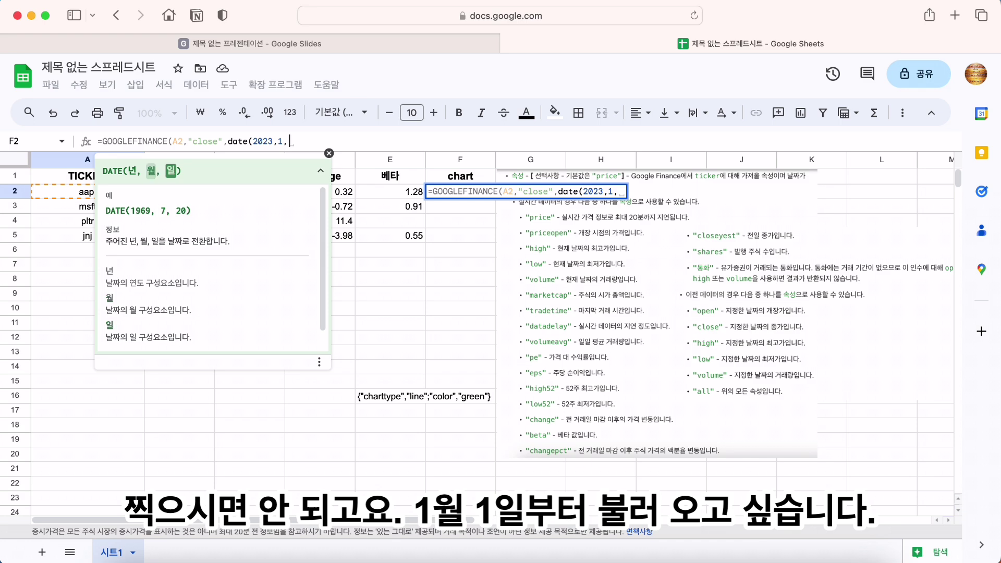
{"action": "type", "text": "1)"}
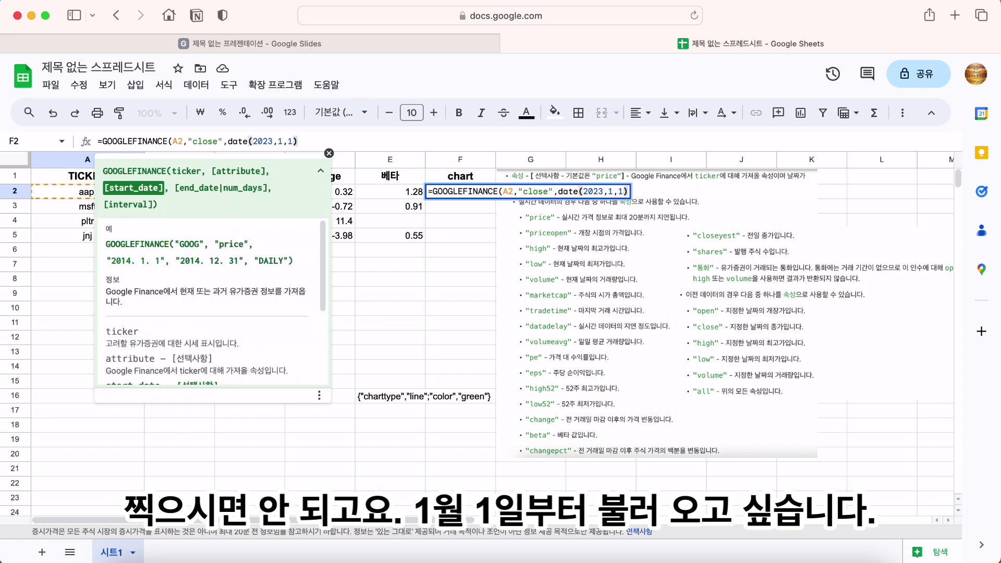
{"action": "type", "text": ","}
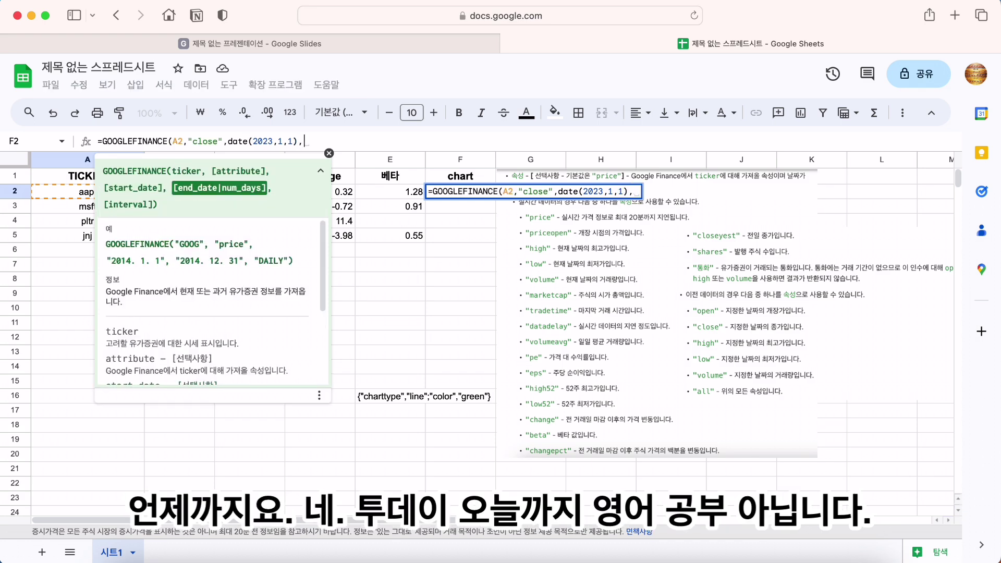
{"action": "type", "text": "today"}
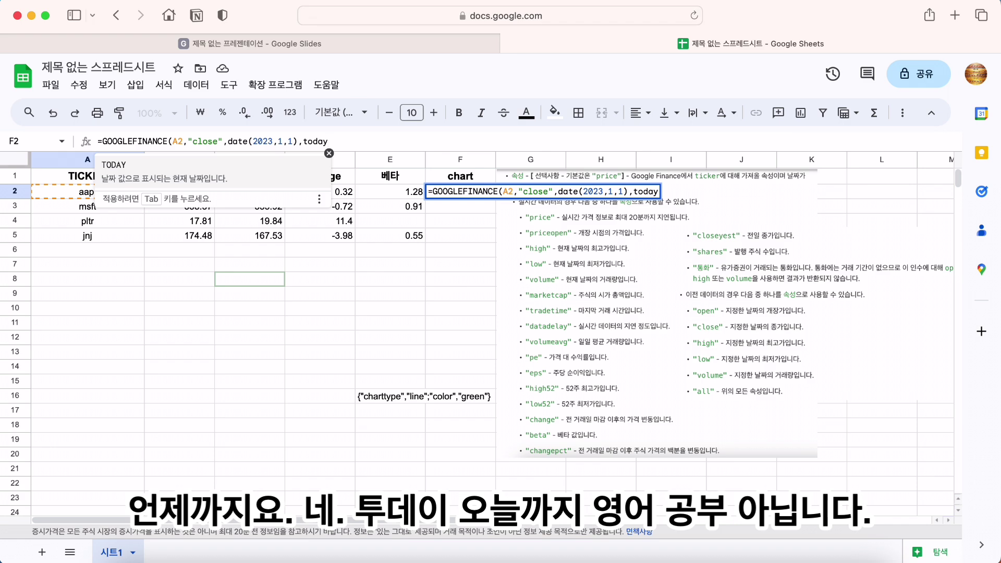
{"action": "type", "text": "()"}
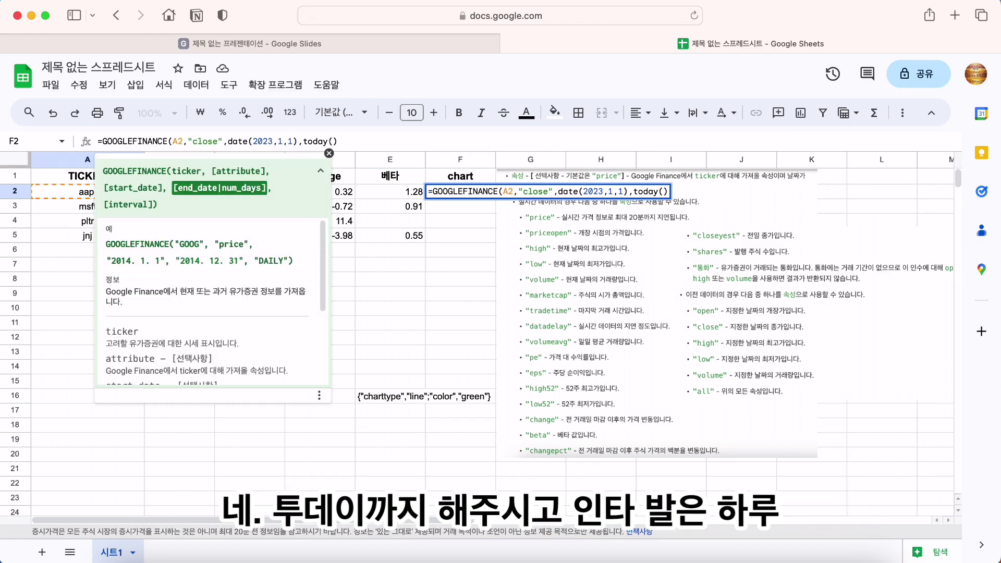
{"action": "type", "text": ",1"}
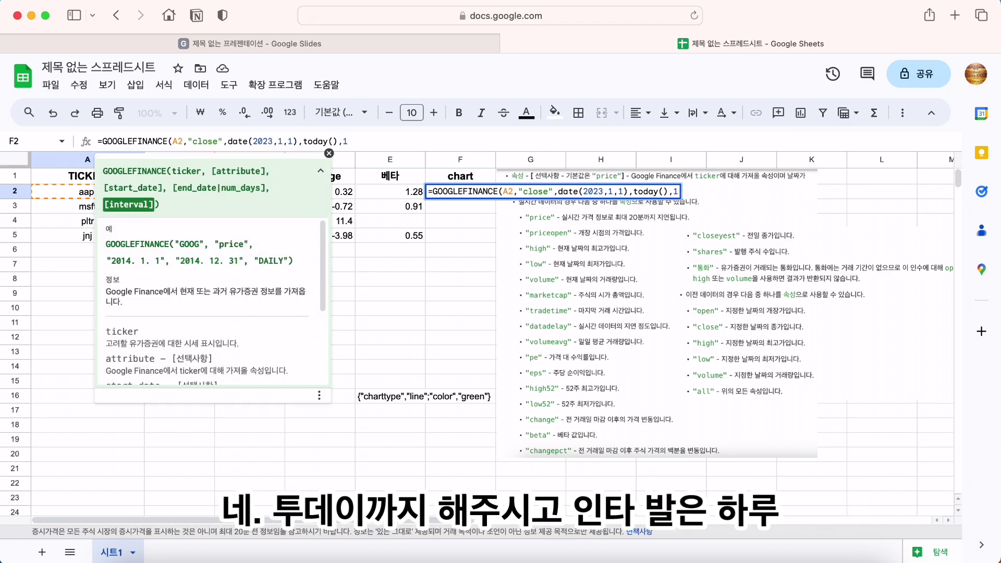
{"action": "type", "text": ")"}
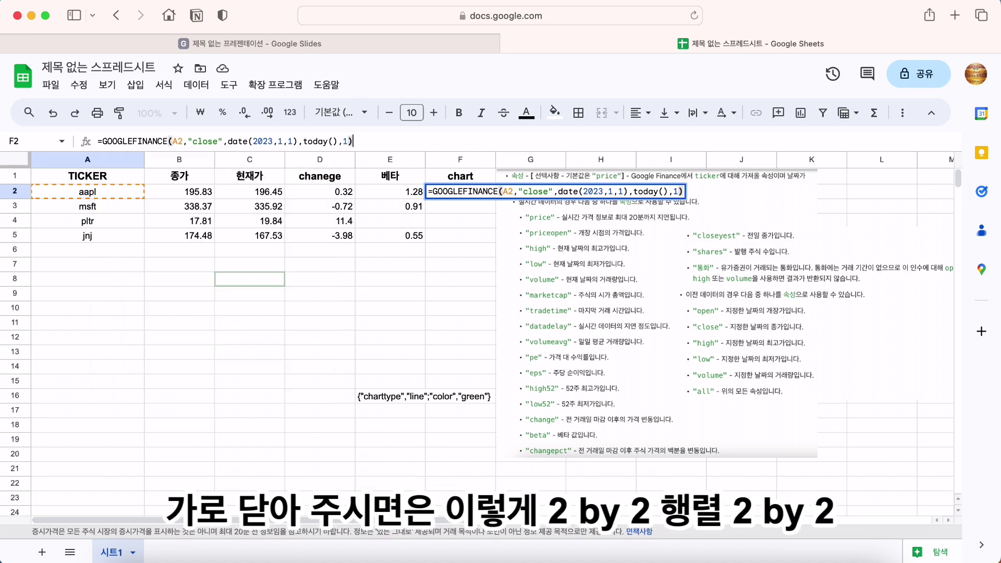
{"action": "key", "text": "Return"}
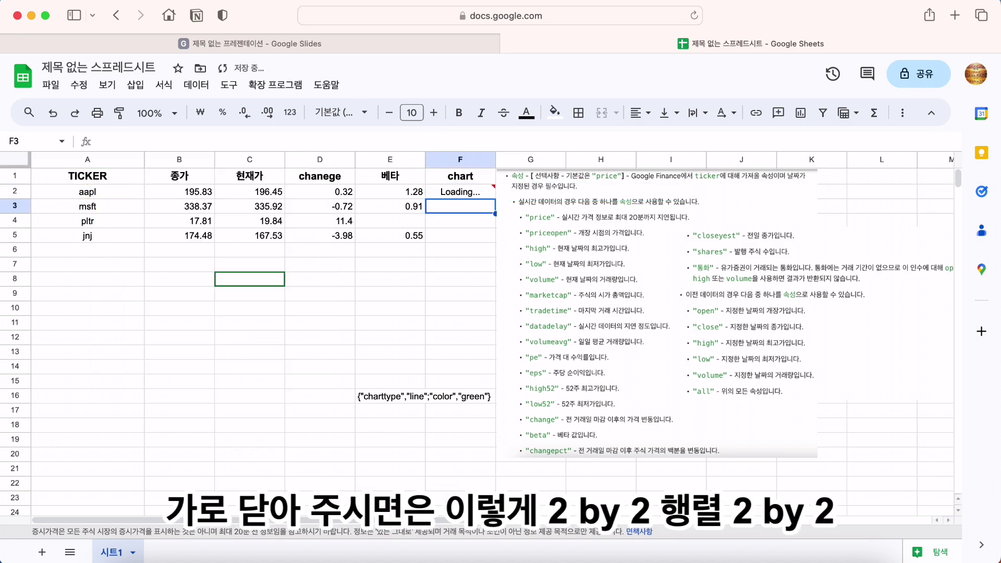
- Move the larger attribute reference image to the right so that it clears column G
{"action": "left_click", "coordinate": [580, 194]}
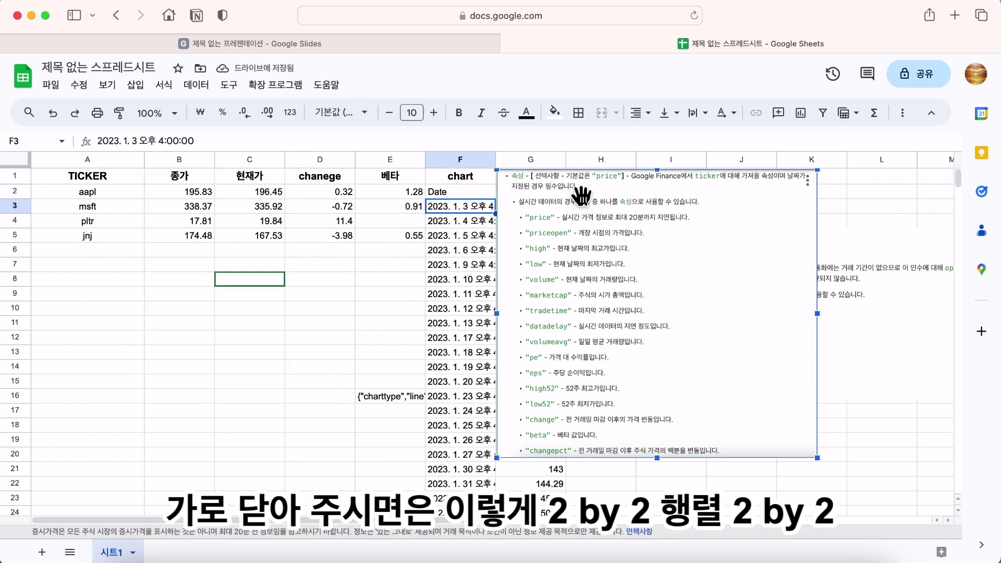
{"action": "left_click_drag", "start_coordinate": [579, 193], "coordinate": [681, 197]}
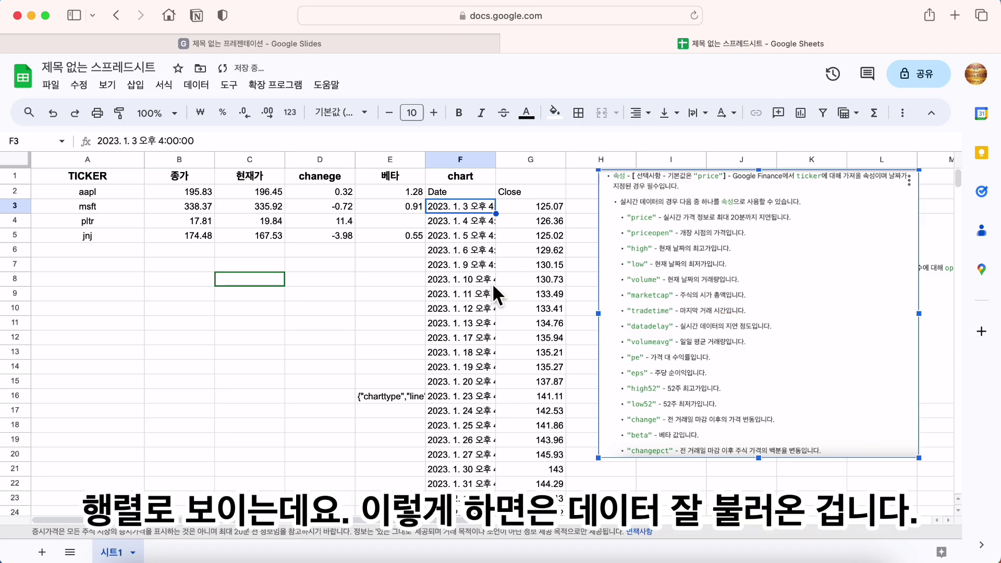
- Wrap the GOOGLEFINANCE formula in F2 in a SPARKLINE function by inserting sparkline( right after the equals sign
{"action": "scroll", "coordinate": [504, 309], "scroll_direction": "down", "scroll_amount": 20}
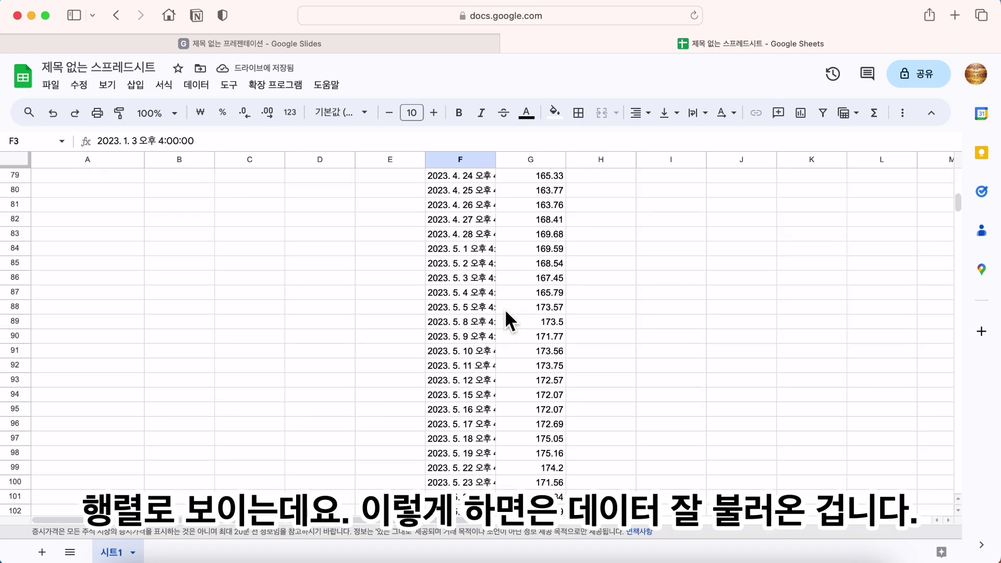
{"action": "scroll", "coordinate": [505, 308], "scroll_direction": "up", "scroll_amount": 7}
{"action": "scroll", "coordinate": [504, 309], "scroll_direction": "up", "scroll_amount": 20}
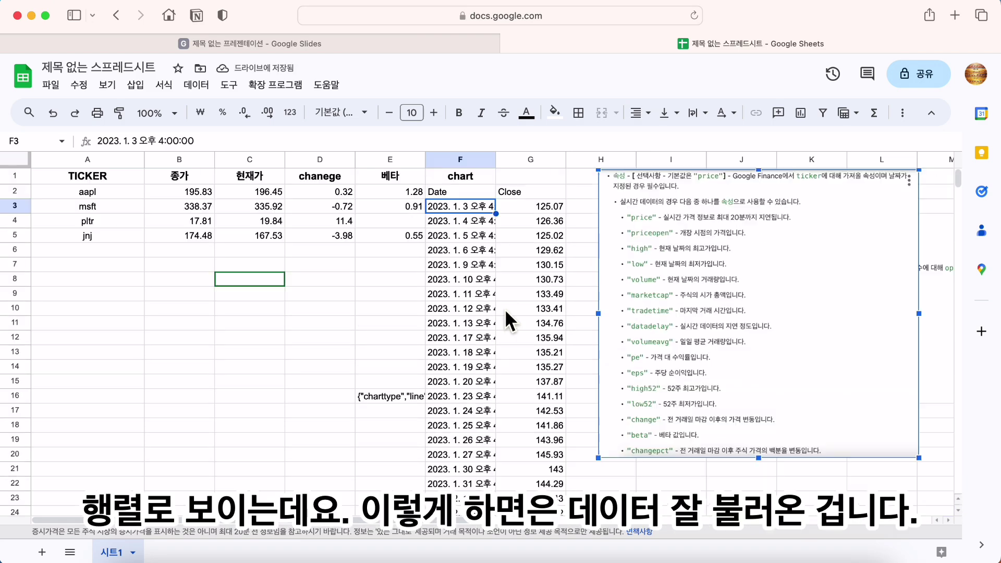
{"action": "left_click", "coordinate": [481, 197]}
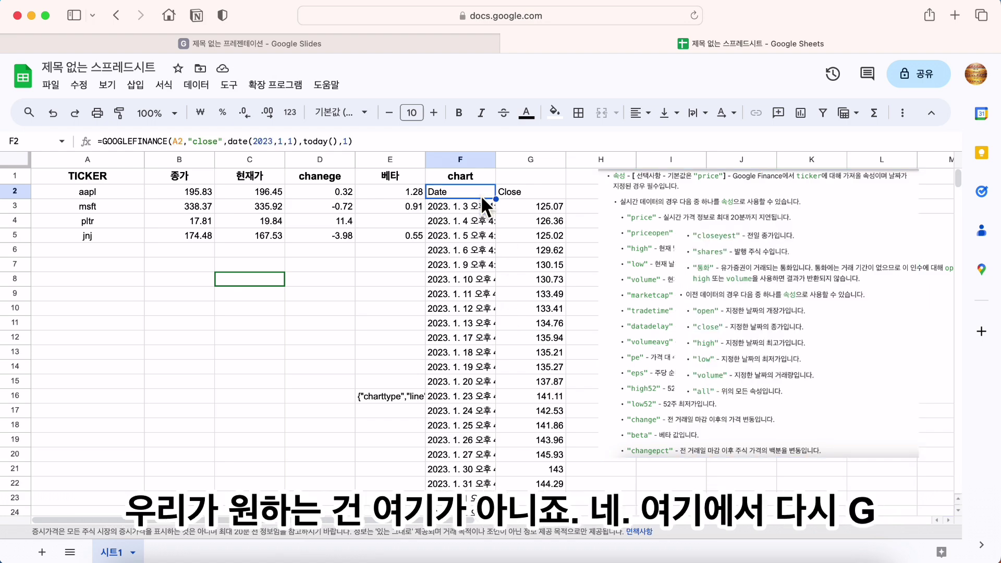
{"action": "left_click", "coordinate": [102, 142]}
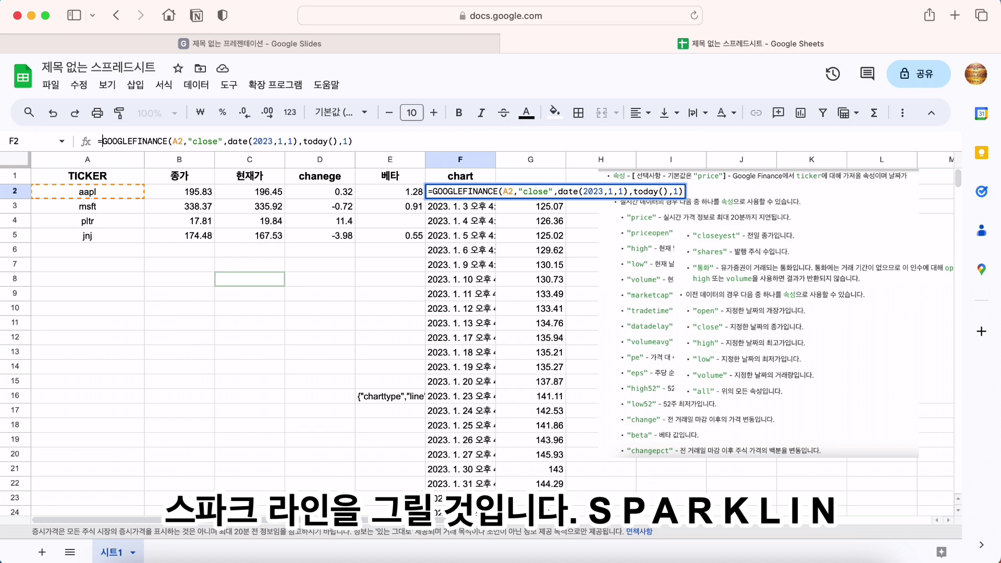
{"action": "type", "text": "spark"}
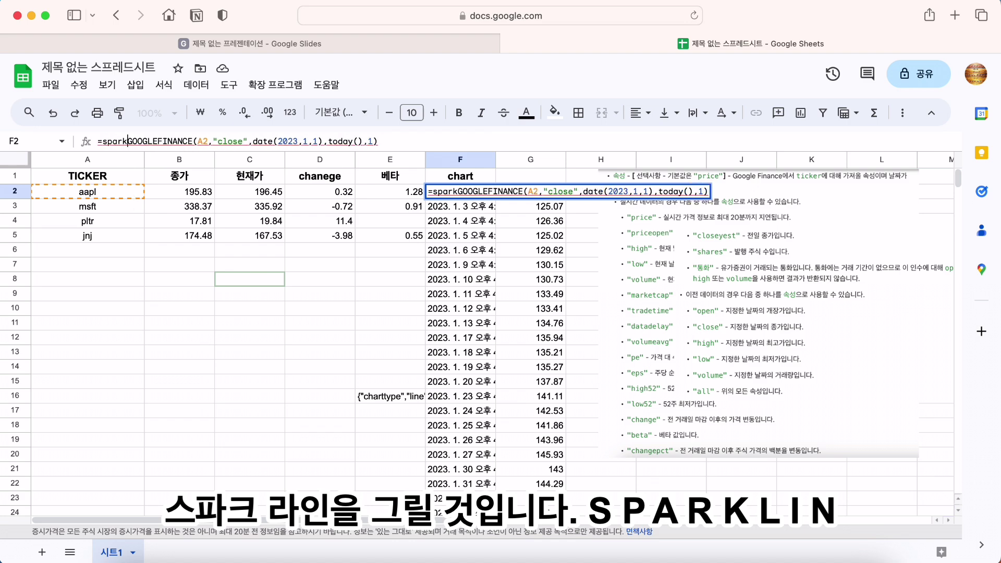
{"action": "type", "text": "line"}
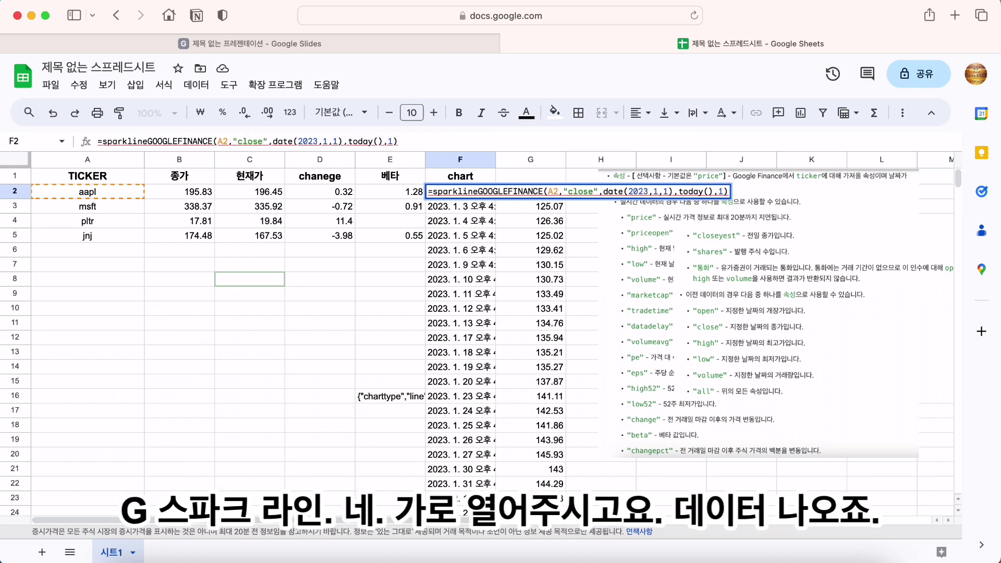
{"action": "type", "text": "("}
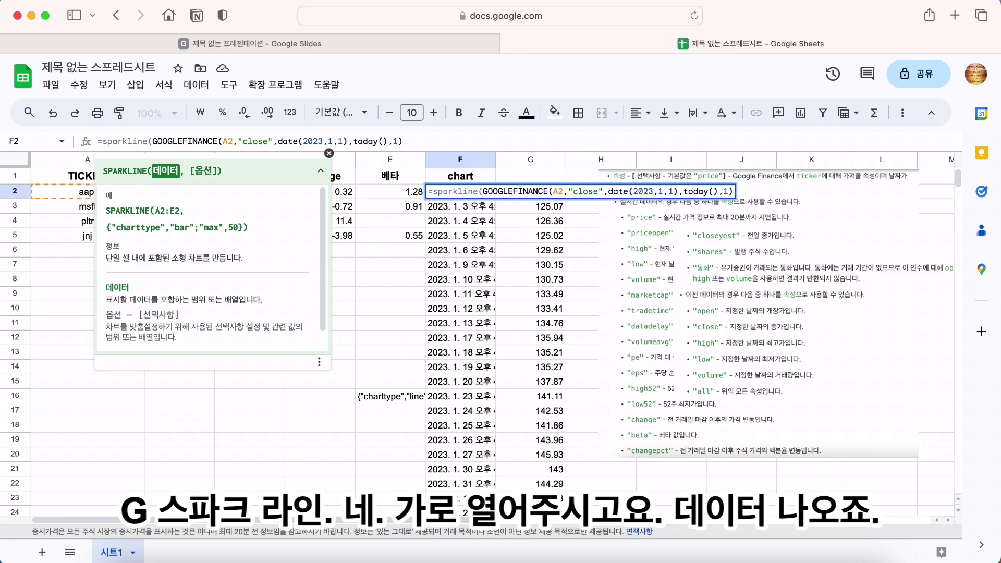
- Add the help example's options to the end of the F2 sparkline formula: ,{"charttype","bar";"max",50})
{"action": "left_click", "coordinate": [408, 149]}
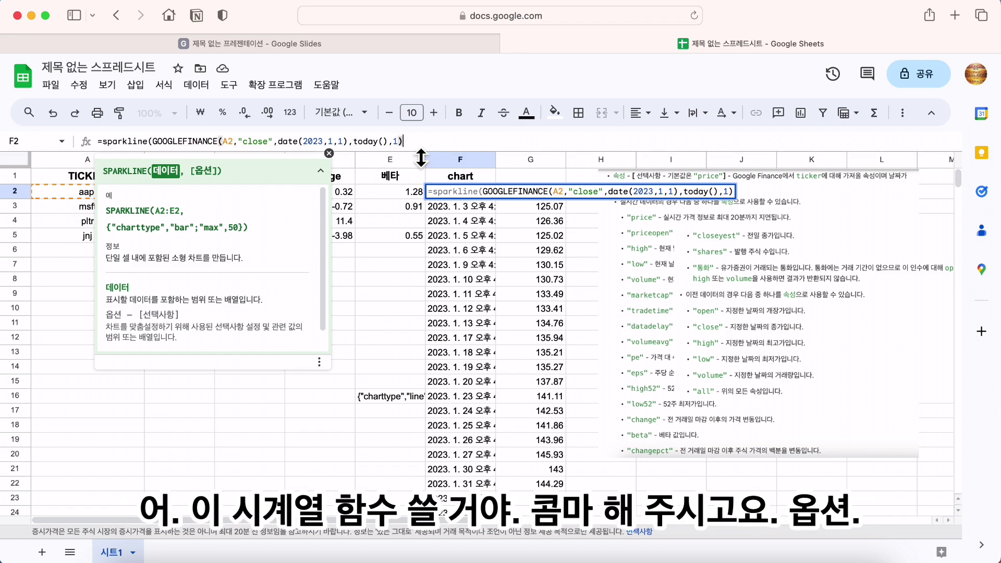
{"action": "type", "text": ","}
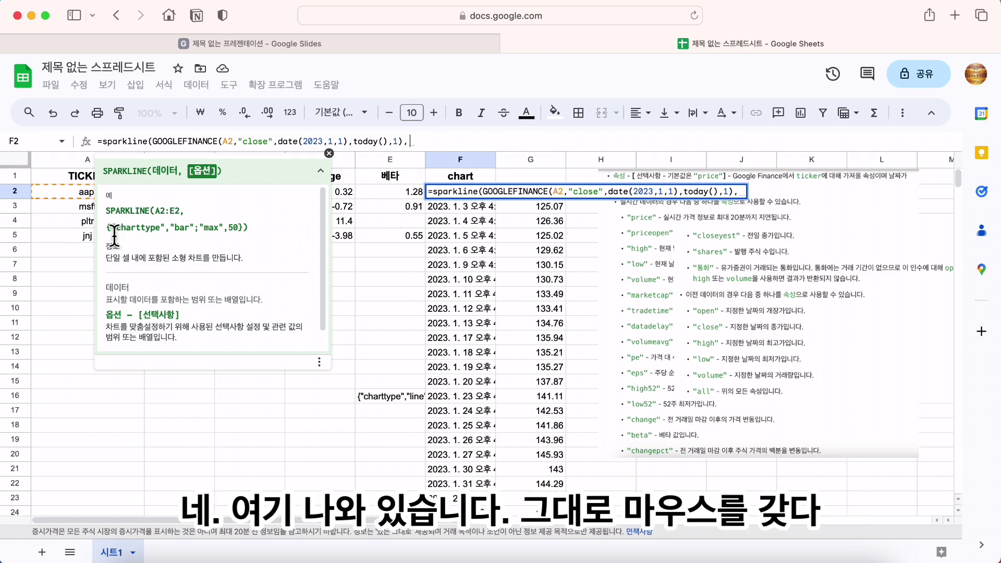
{"action": "left_click_drag", "start_coordinate": [106, 227], "coordinate": [258, 234]}
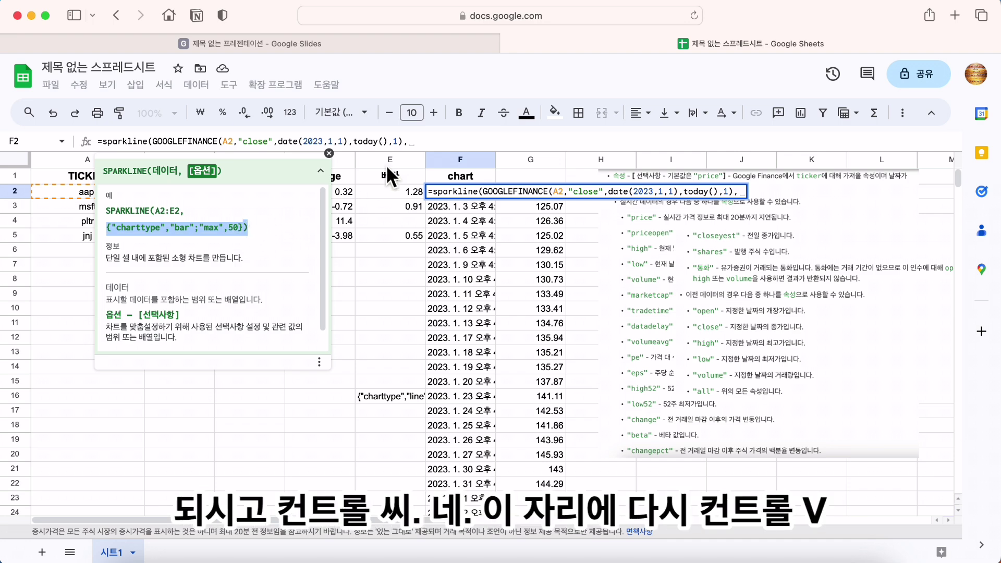
{"action": "type", "text": "{\"charttype\",\"bar\";\"max\",50})"}
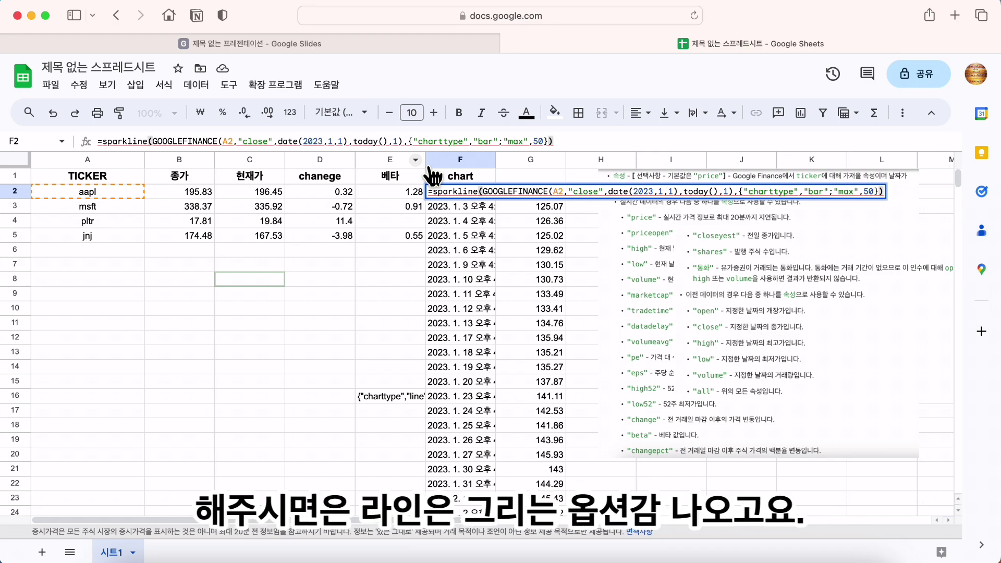
{"action": "key", "text": "Return"}
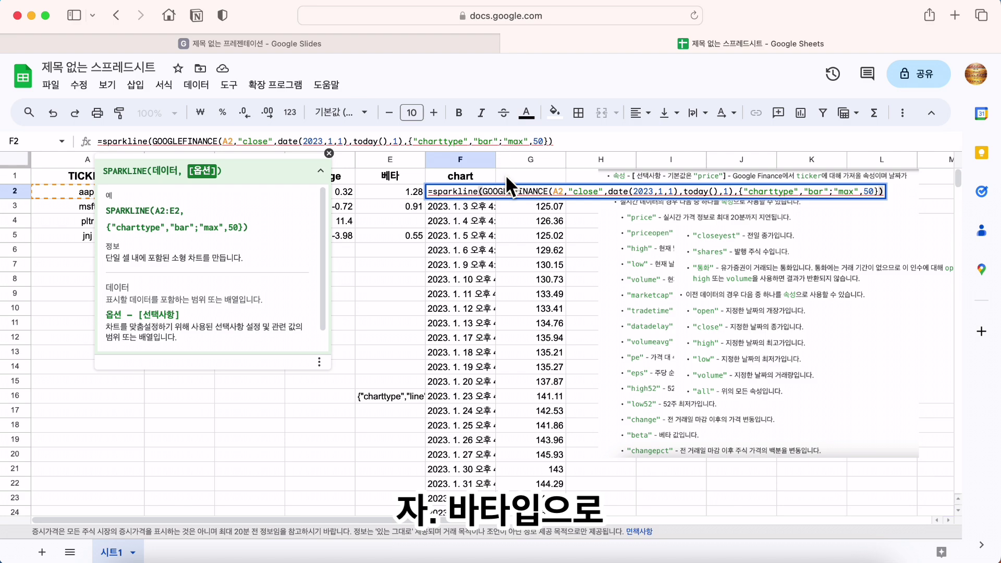
- Change the charttype option value in the F2 sparkline formula to "line"
{"action": "key", "text": "BackSpace"}
{"action": "key", "text": "BackSpace"}
{"action": "key", "text": "BackSpace"}
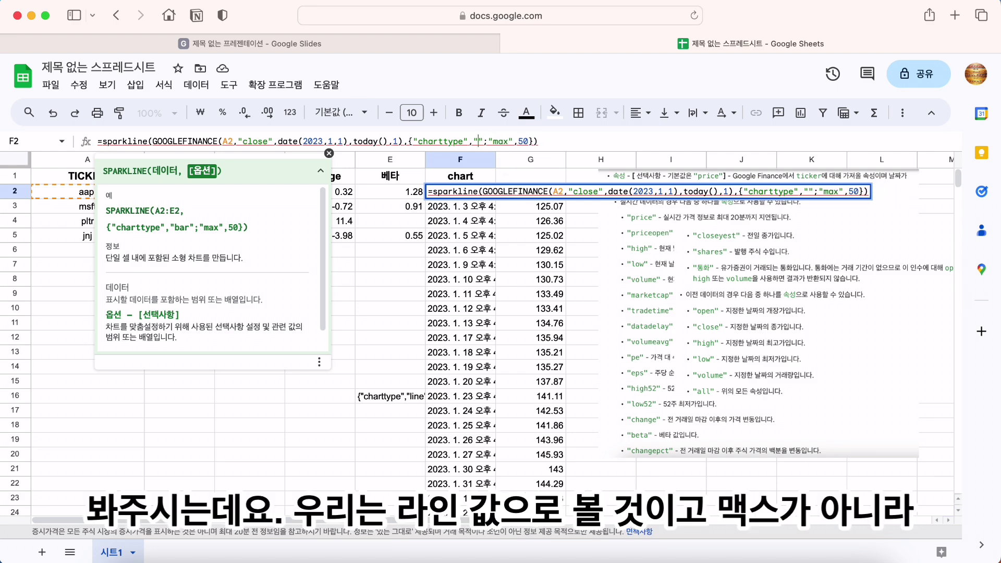
{"action": "type", "text": "line"}
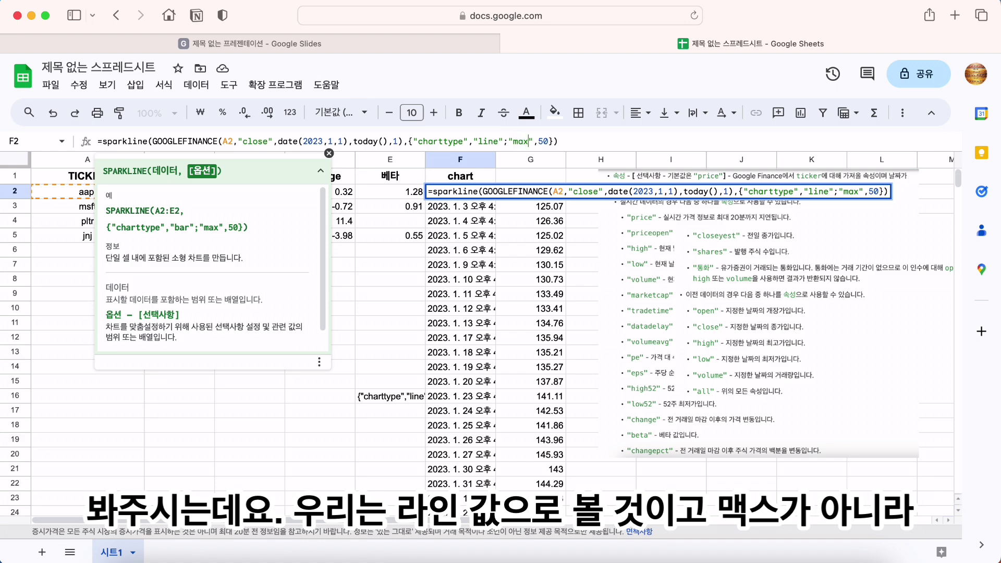
- Replace the "max",50 option in the F2 sparkline formula with "color","orange" and enter the formula
{"action": "key", "text": "BackSpace"}
{"action": "key", "text": "BackSpace"}
{"action": "key", "text": "BackSpace"}
{"action": "type", "text": "color"}
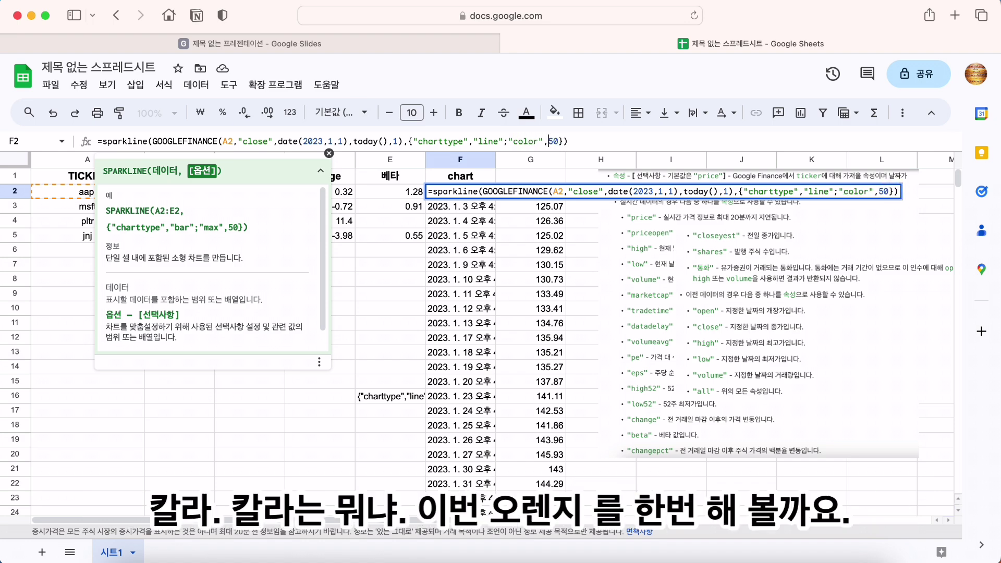
{"action": "key", "text": "BackSpace"}
{"action": "key", "text": "BackSpace"}
{"action": "type", "text": "\",\"orang"}
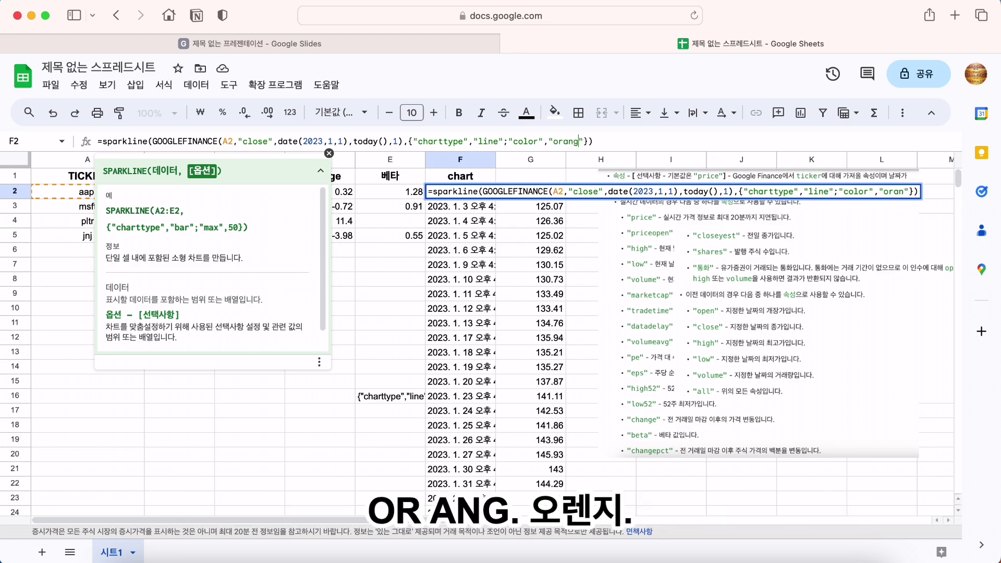
{"action": "type", "text": "e"}
{"action": "key", "text": "Return"}
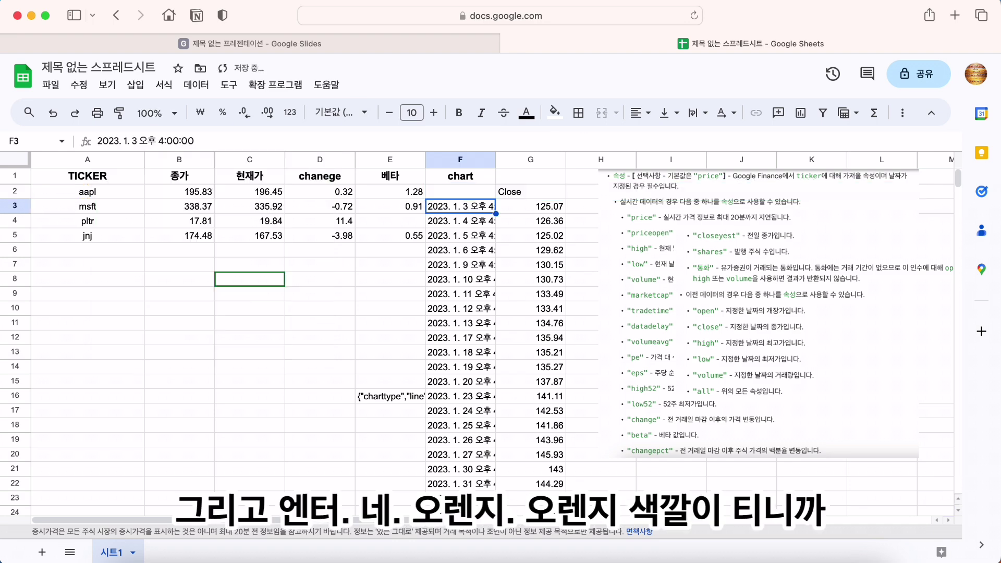
- Change the line color in the F2 sparkline formula to "green" and enter it
{"action": "left_click", "coordinate": [475, 195]}
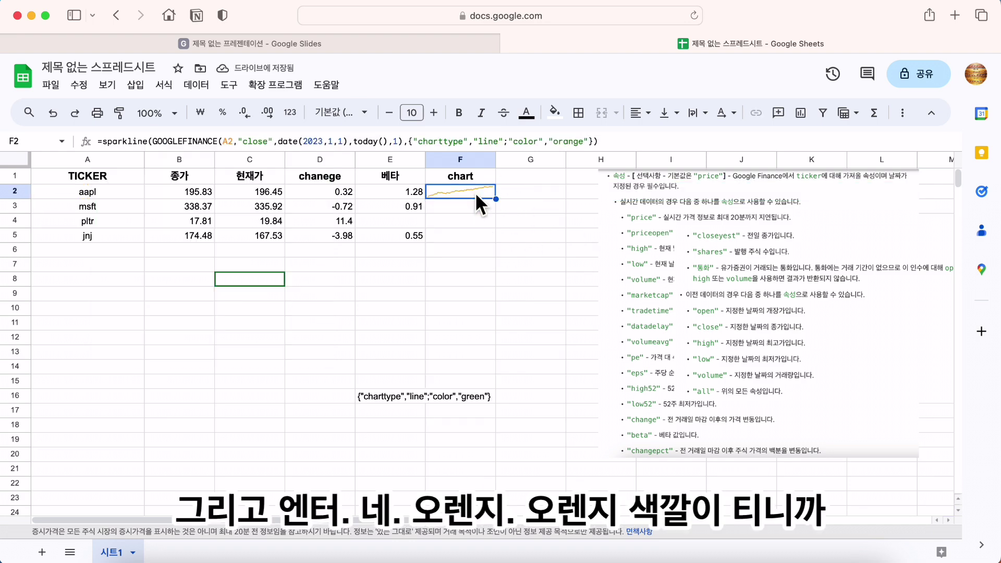
{"action": "left_click", "coordinate": [590, 151]}
{"action": "key", "text": "BackSpace"}
{"action": "key", "text": "BackSpace"}
{"action": "key", "text": "BackSpace"}
{"action": "key", "text": "BackSpace"}
{"action": "key", "text": "BackSpace"}
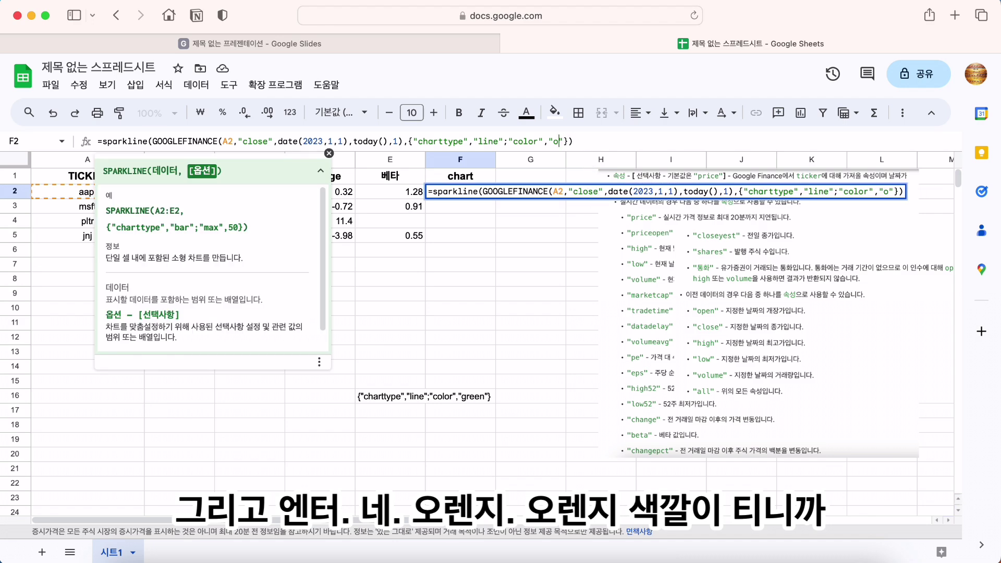
{"action": "key", "text": "BackSpace"}
{"action": "type", "text": "green"}
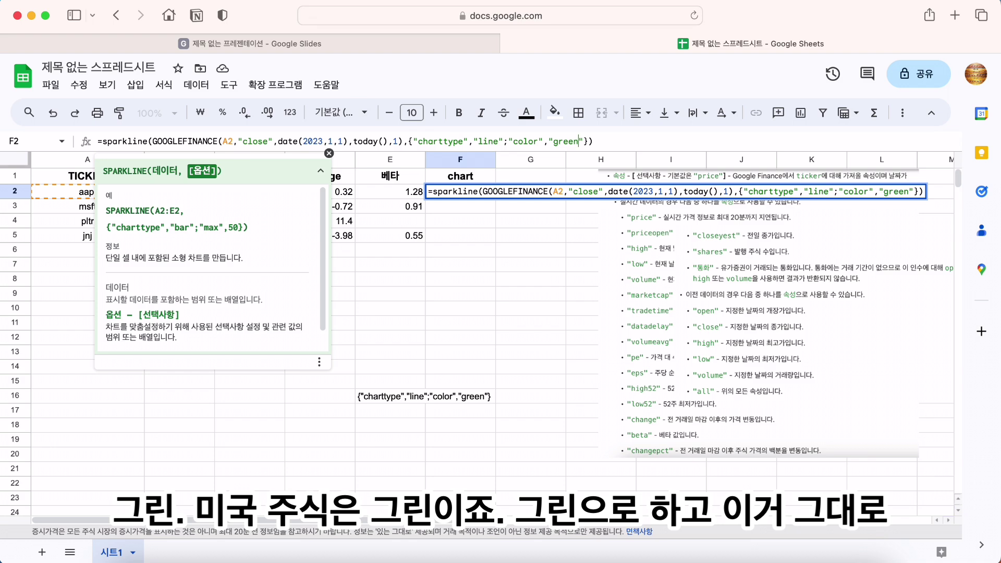
{"action": "key", "text": "Return"}
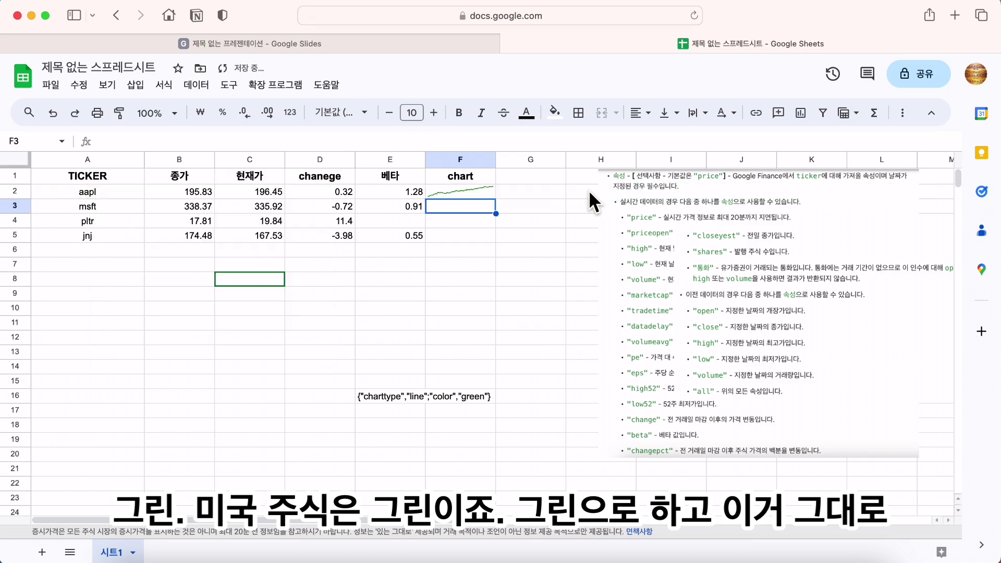
- Fill the F2 sparkline formula down through F5 for the remaining tickers
{"action": "left_click", "coordinate": [493, 191]}
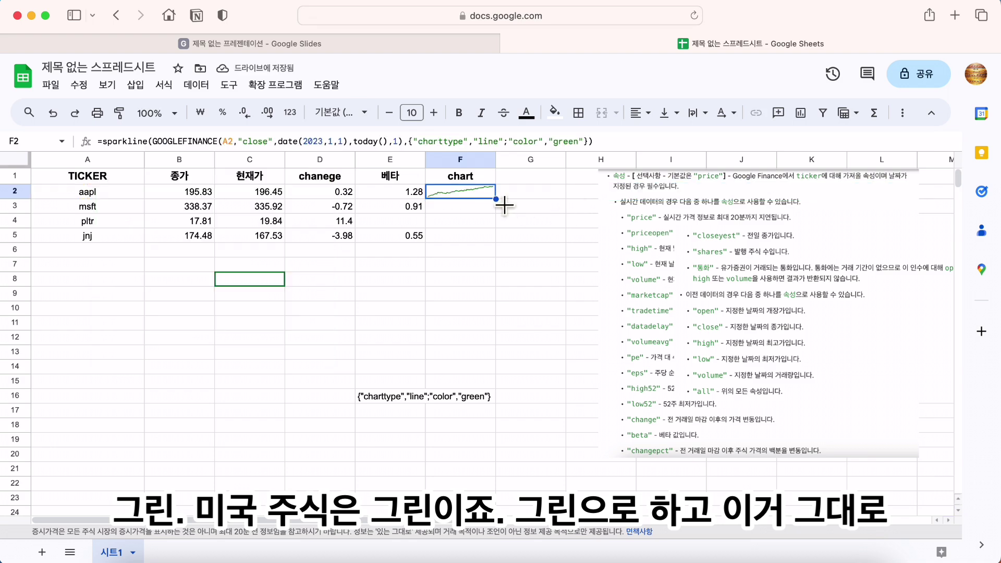
{"action": "left_click_drag", "start_coordinate": [505, 205], "coordinate": [508, 241]}
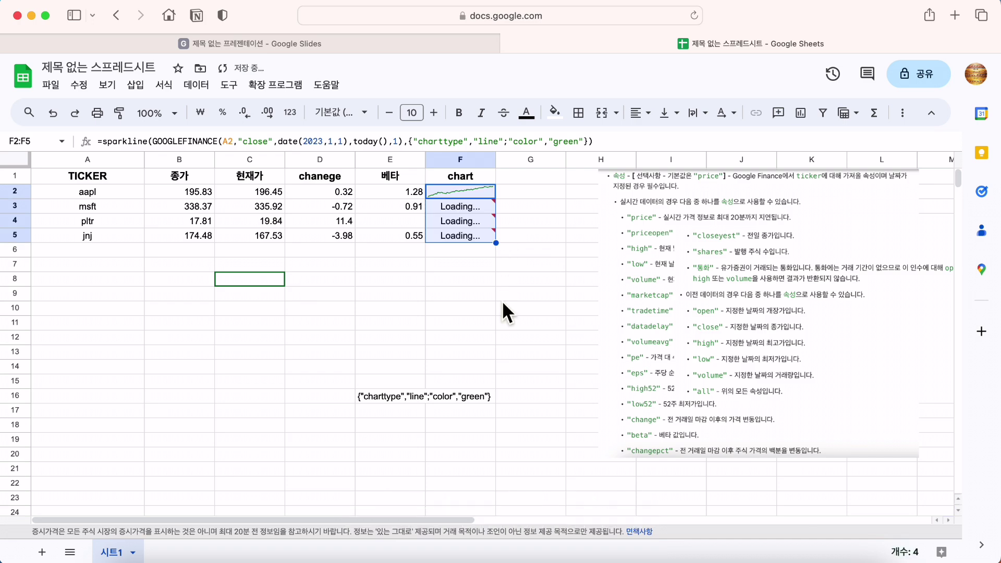
{"action": "key", "text": "Down"}
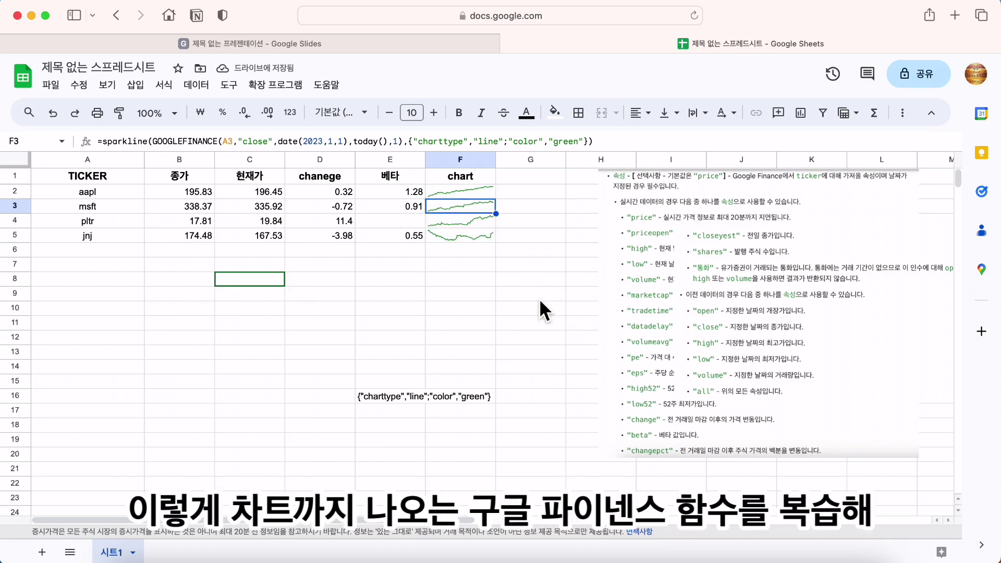
{"action": "left_click", "coordinate": [494, 276]}
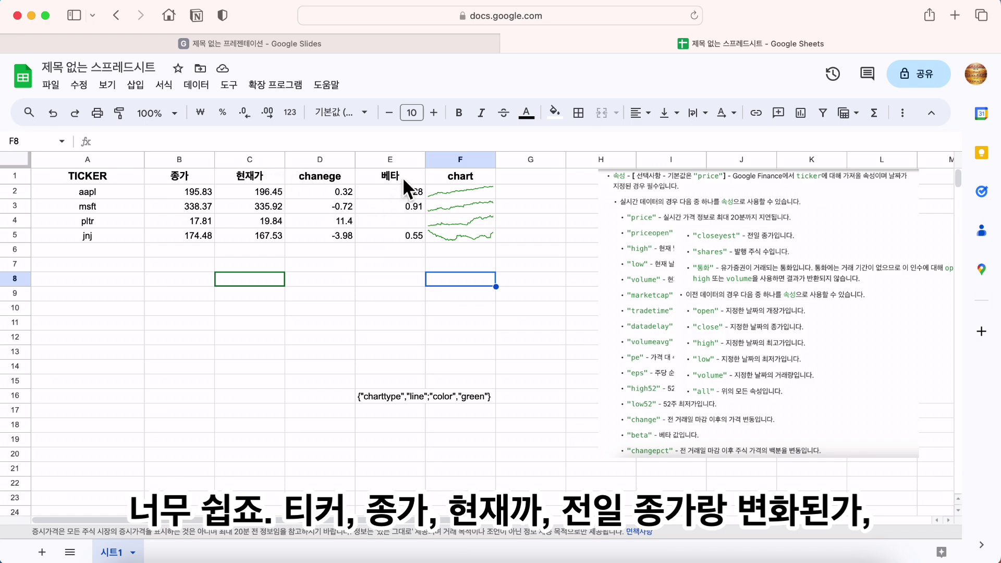
{"action": "left_click_drag", "start_coordinate": [74, 176], "coordinate": [494, 244]}
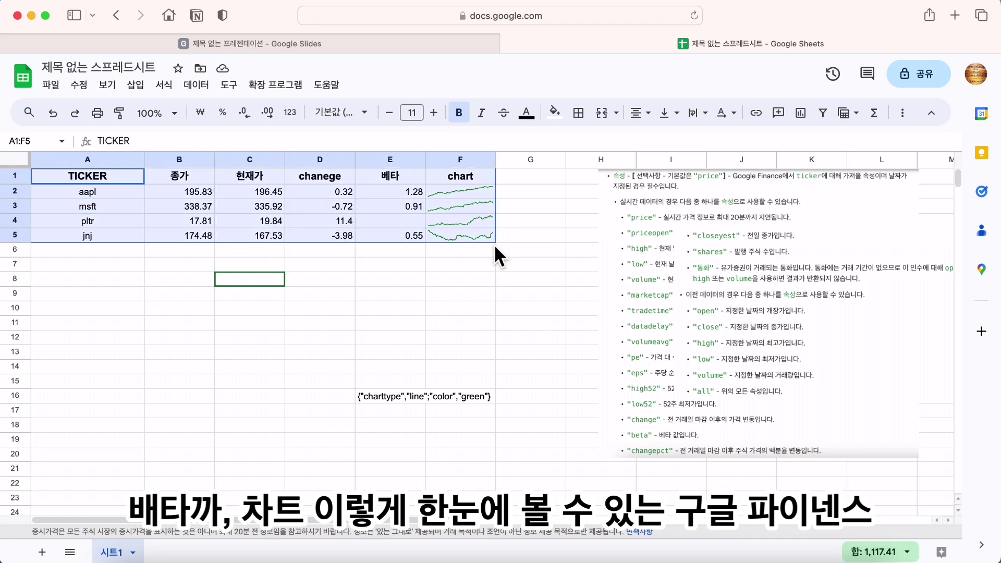
{"action": "left_click", "coordinate": [370, 297]}
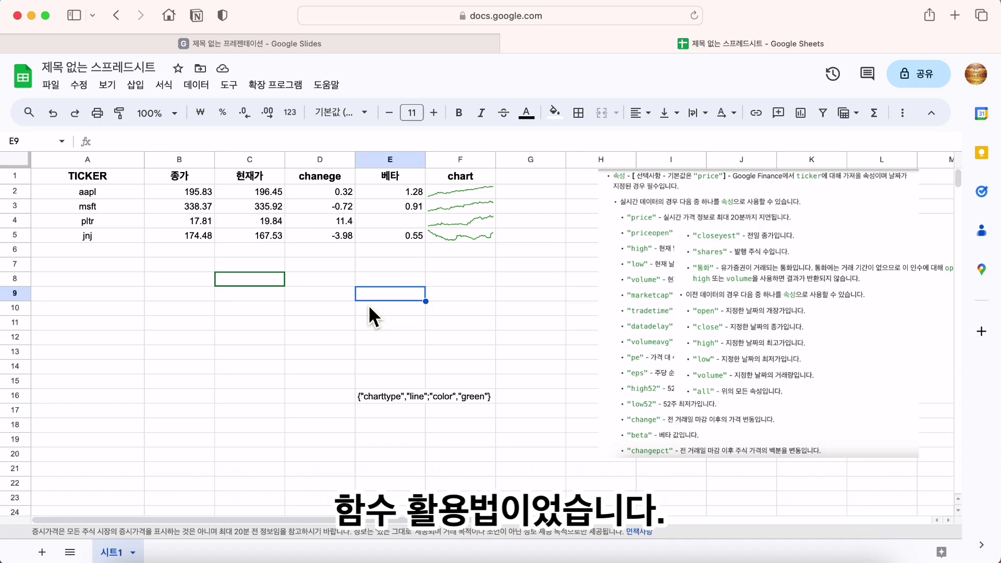
{"action": "left_click", "coordinate": [526, 182]}
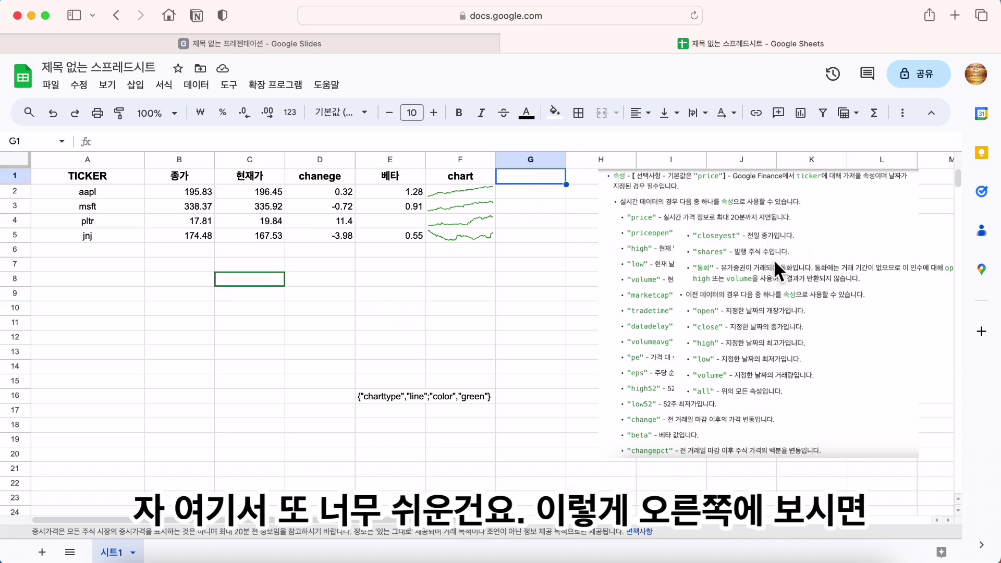
{"action": "left_click", "coordinate": [493, 312]}
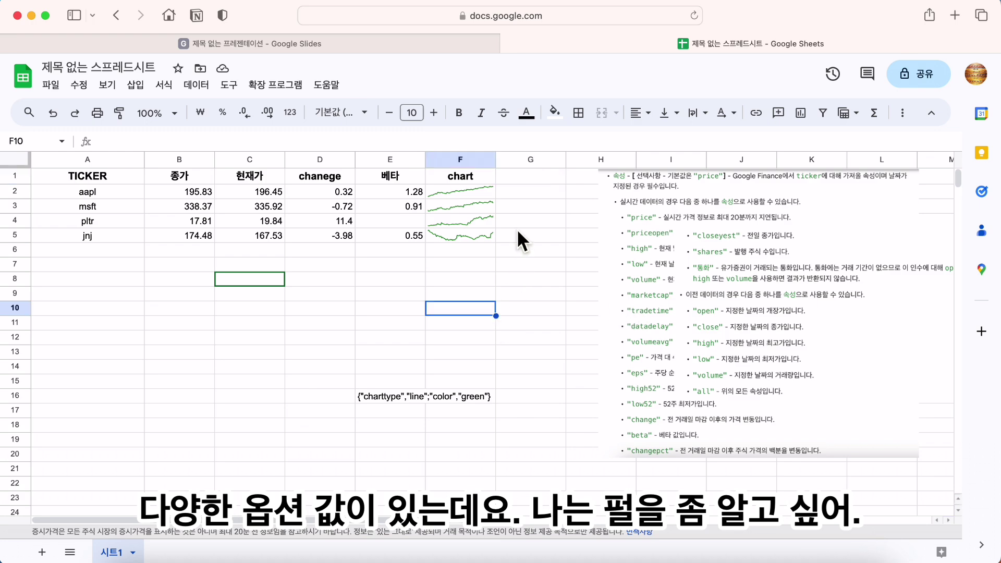
- Add two column headers beside chart: pe in G1 and eps in H1
{"action": "left_click", "coordinate": [536, 179]}
{"action": "type", "text": "pe"}
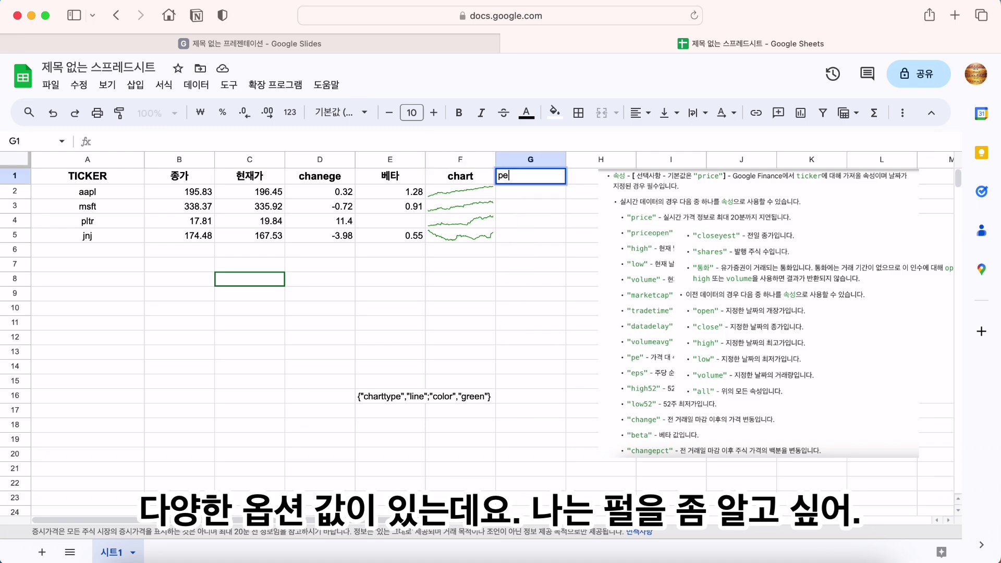
{"action": "key", "text": "Return"}
{"action": "key", "text": "Up"}
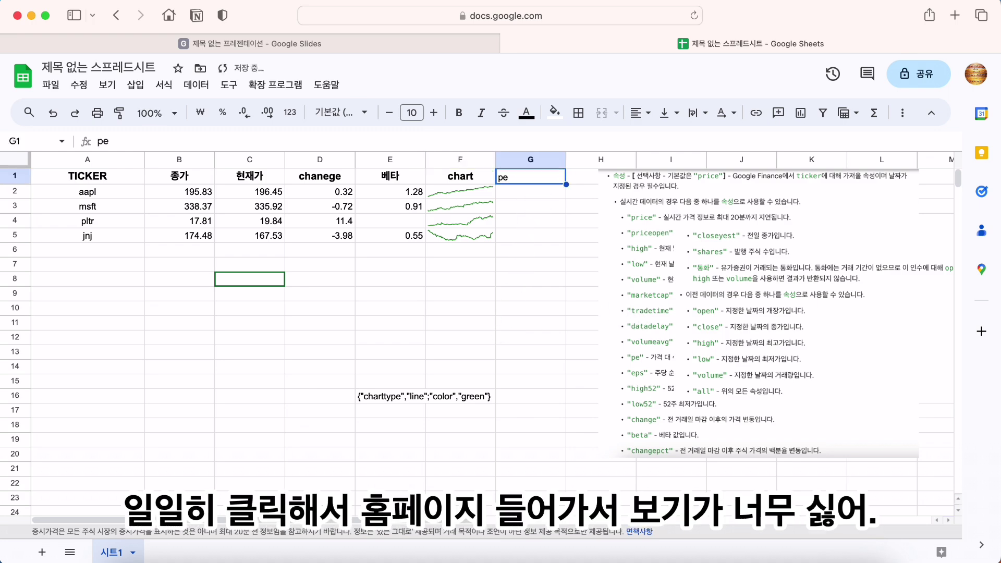
{"action": "key", "text": "Right"}
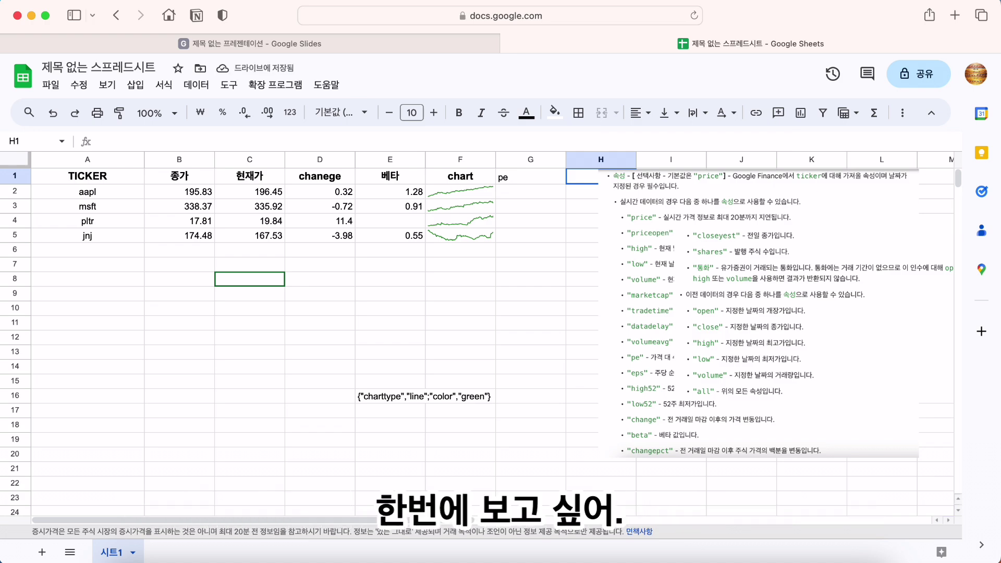
{"action": "type", "text": "eps"}
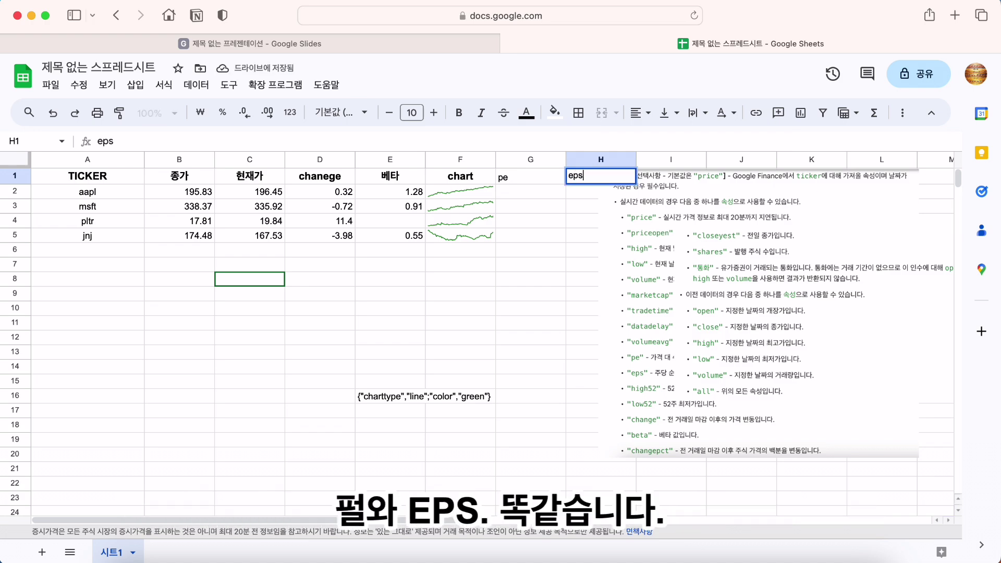
{"action": "key", "text": "Return"}
- Enter =GOOGLEFINANCE(A2,"pe") in G2 and fill it down through G5 for the remaining tickers
{"action": "key", "text": "Left"}
{"action": "key", "text": "Up"}
{"action": "key", "text": "Down"}
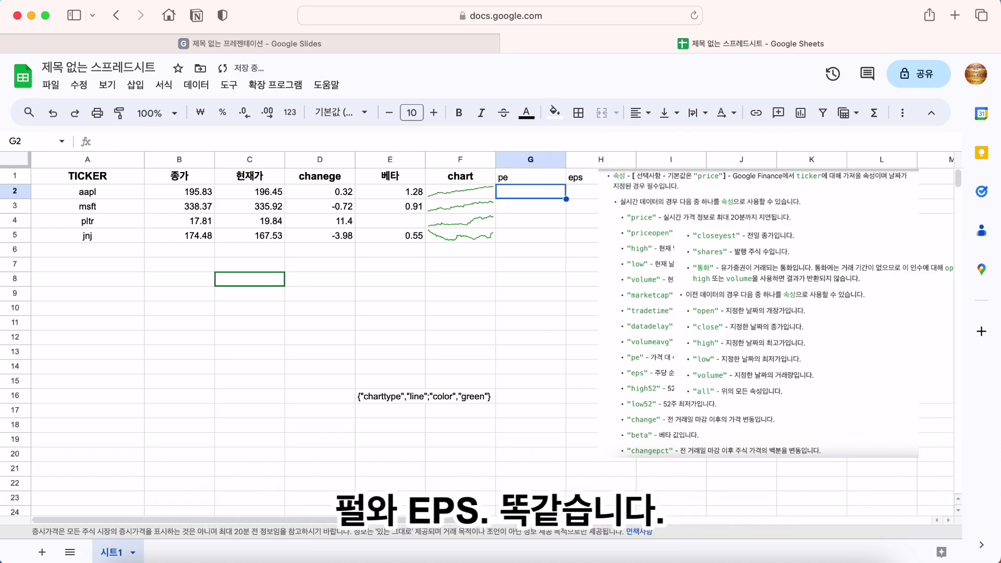
{"action": "type", "text": "=go"}
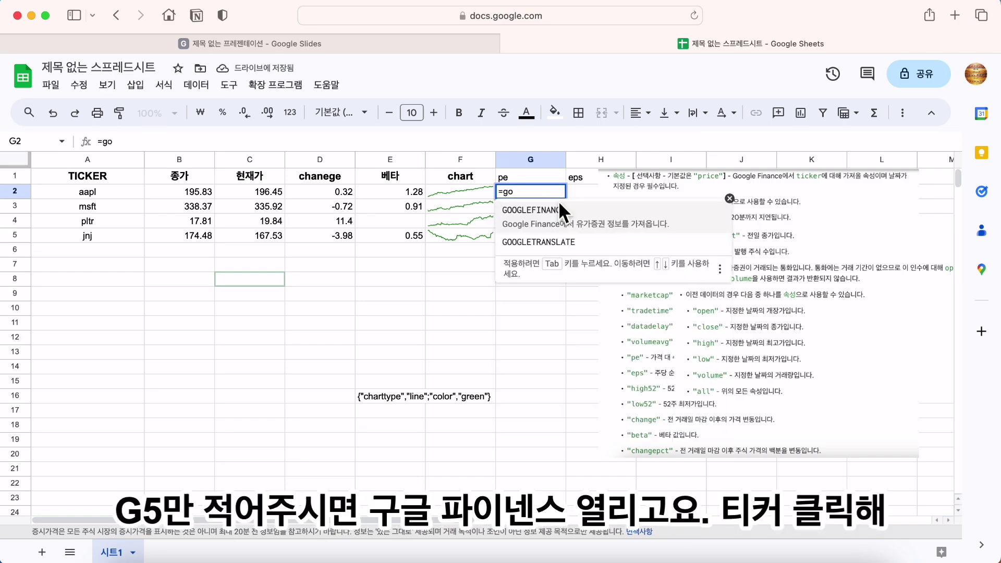
{"action": "left_click", "coordinate": [558, 204]}
{"action": "left_click", "coordinate": [119, 191]}
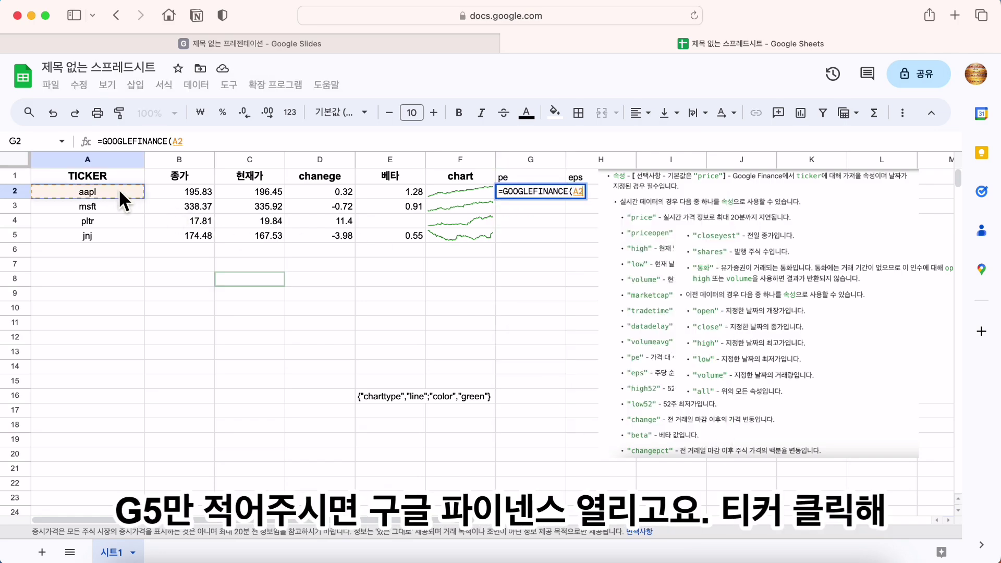
{"action": "type", "text": ", "}
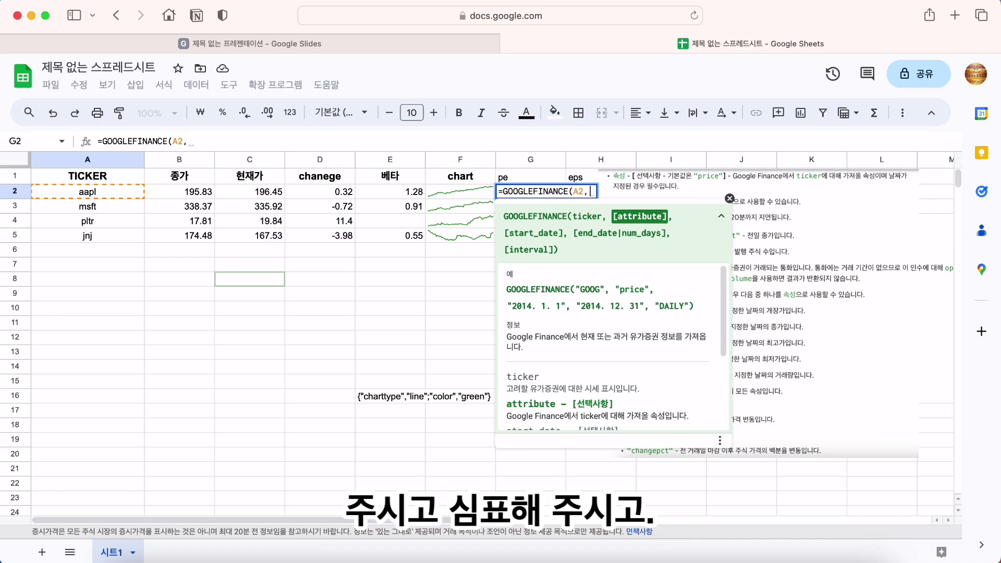
{"action": "type", "text": "\""}
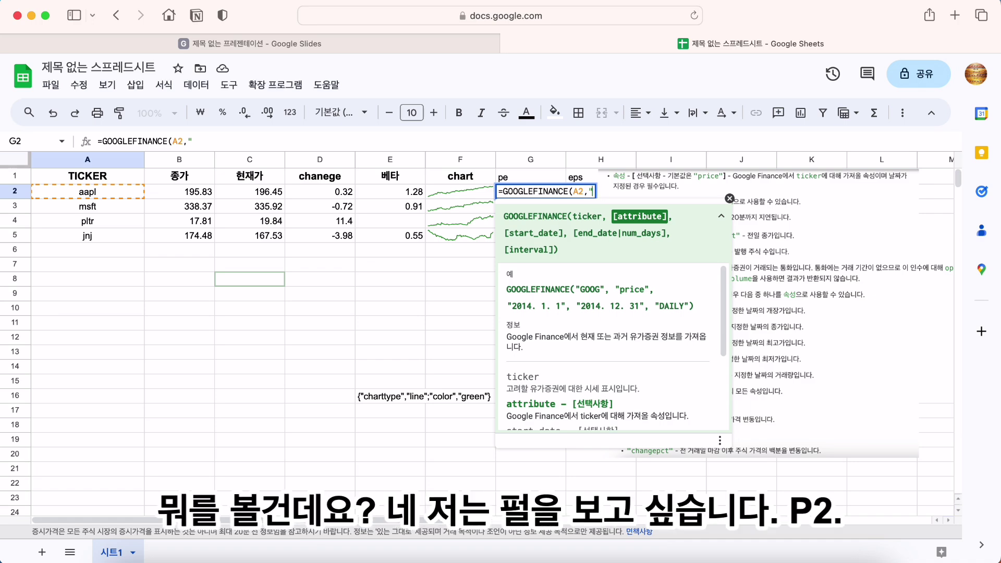
{"action": "type", "text": "pe\")"}
{"action": "key", "text": "Return"}
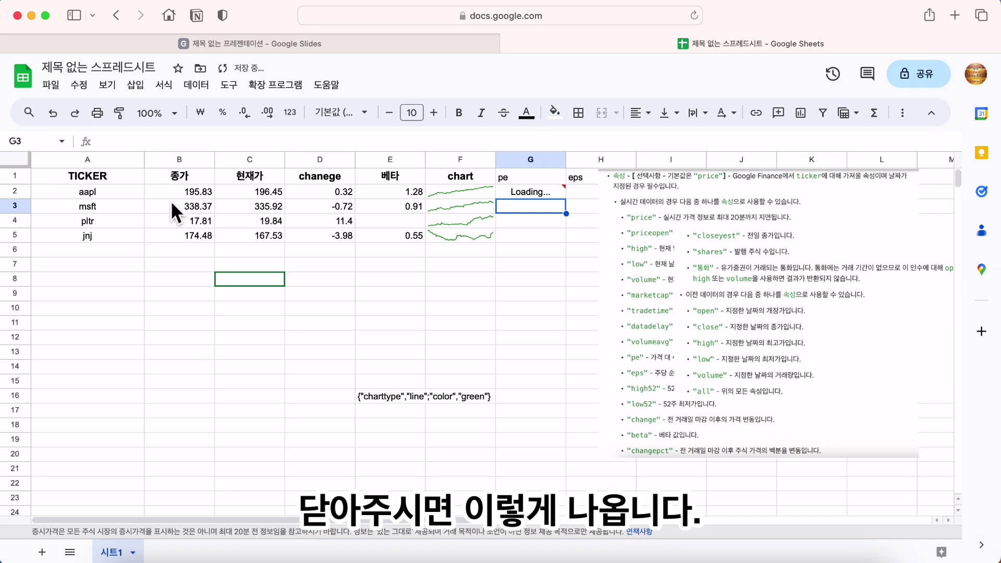
{"action": "left_click", "coordinate": [556, 195]}
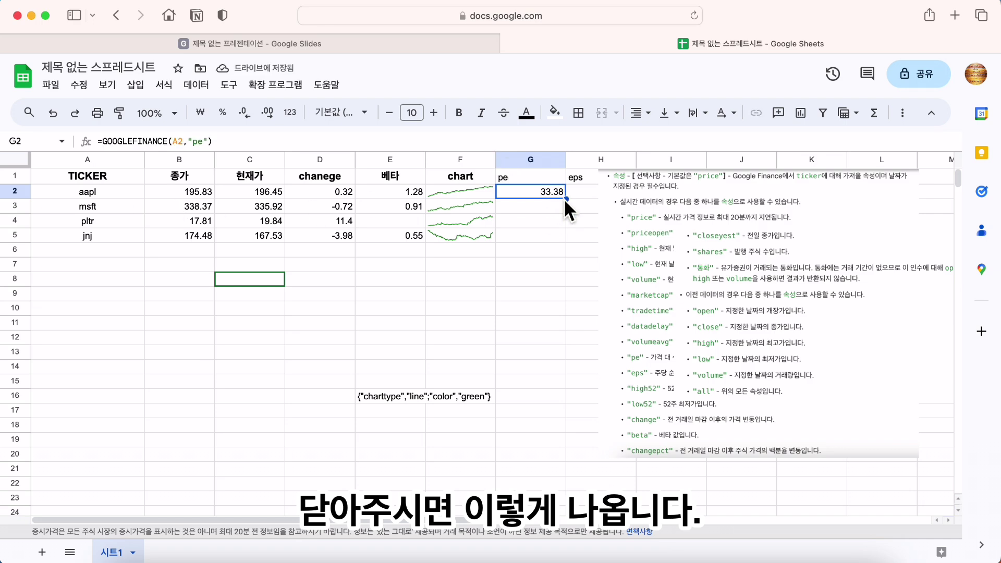
{"action": "left_click_drag", "start_coordinate": [566, 197], "coordinate": [571, 242]}
- Move the larger attribute reference image rightward so that it clears column H
{"action": "left_click", "coordinate": [698, 242]}
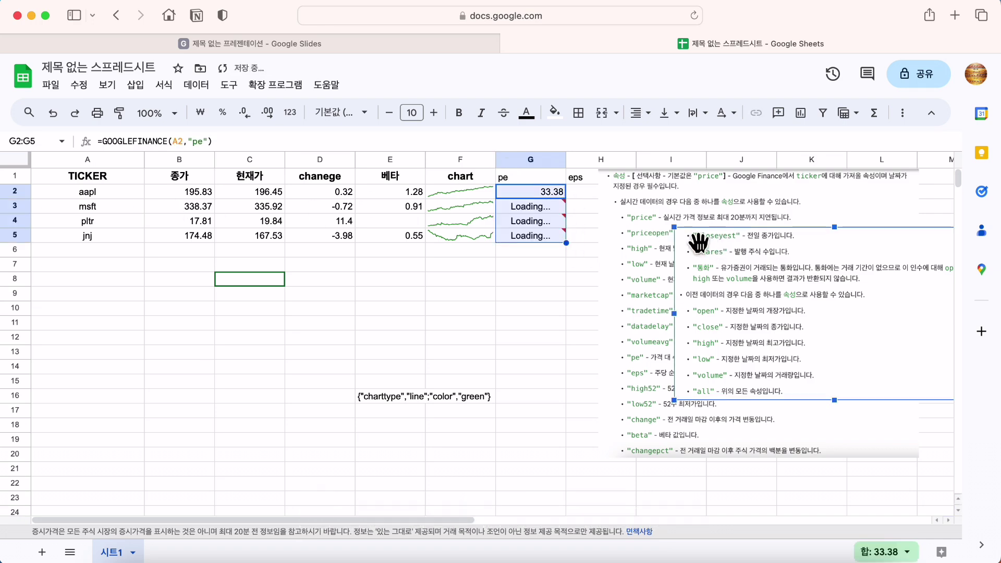
{"action": "key", "text": "Delete"}
{"action": "left_click", "coordinate": [673, 211]}
{"action": "left_click_drag", "start_coordinate": [673, 211], "coordinate": [719, 211]}
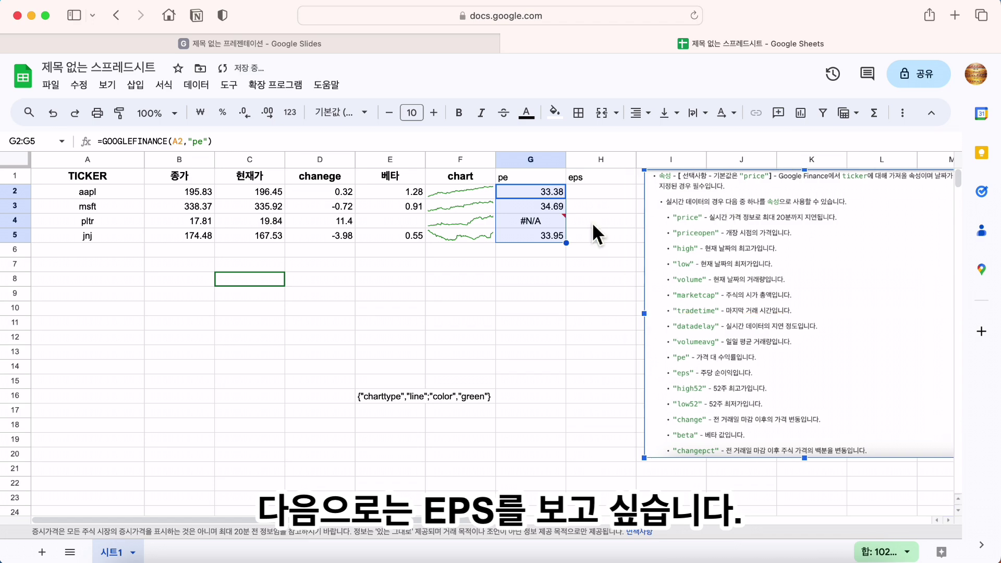
- Enter =GOOGLEFINANCE(A2,"eps") in H2 and fill it down through H5 for the remaining tickers
{"action": "left_click", "coordinate": [593, 191]}
{"action": "type", "text": "=go"}
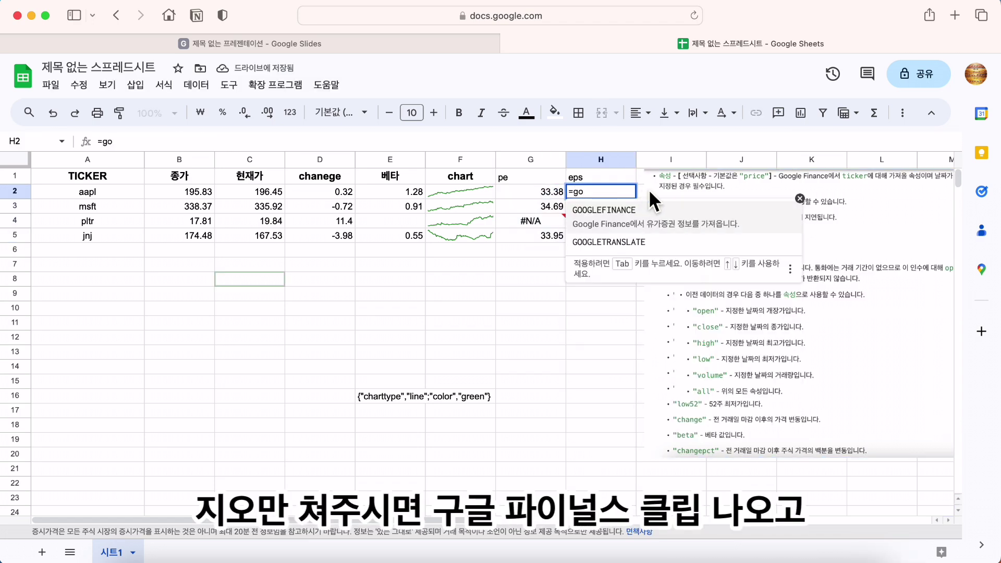
{"action": "left_click", "coordinate": [625, 212]}
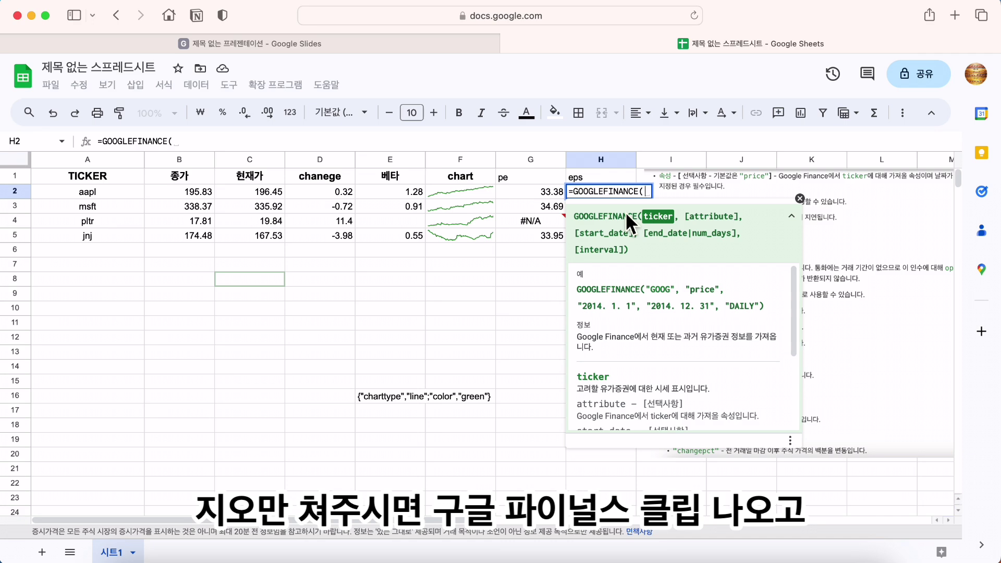
{"action": "left_click", "coordinate": [114, 193]}
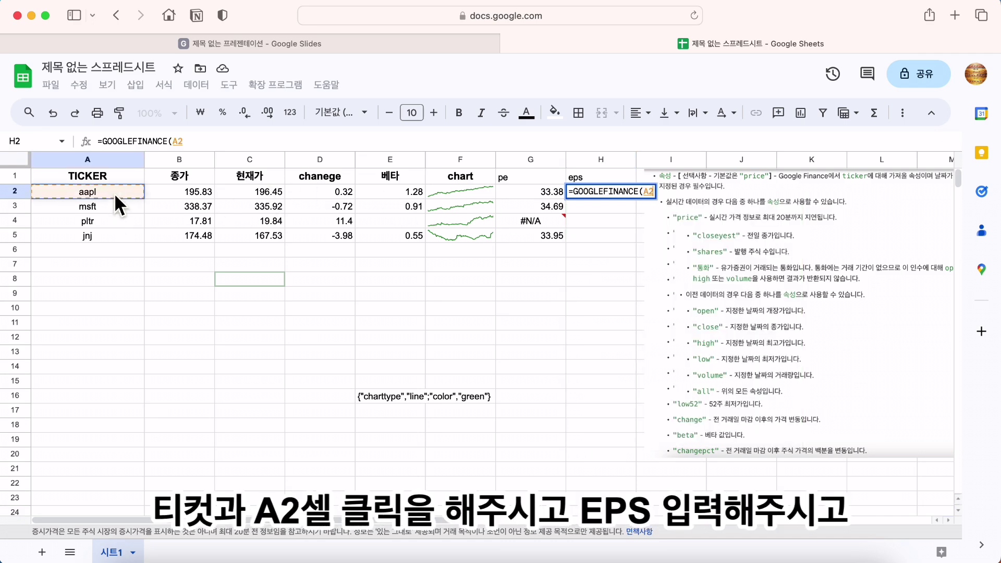
{"action": "type", "text": ", "}
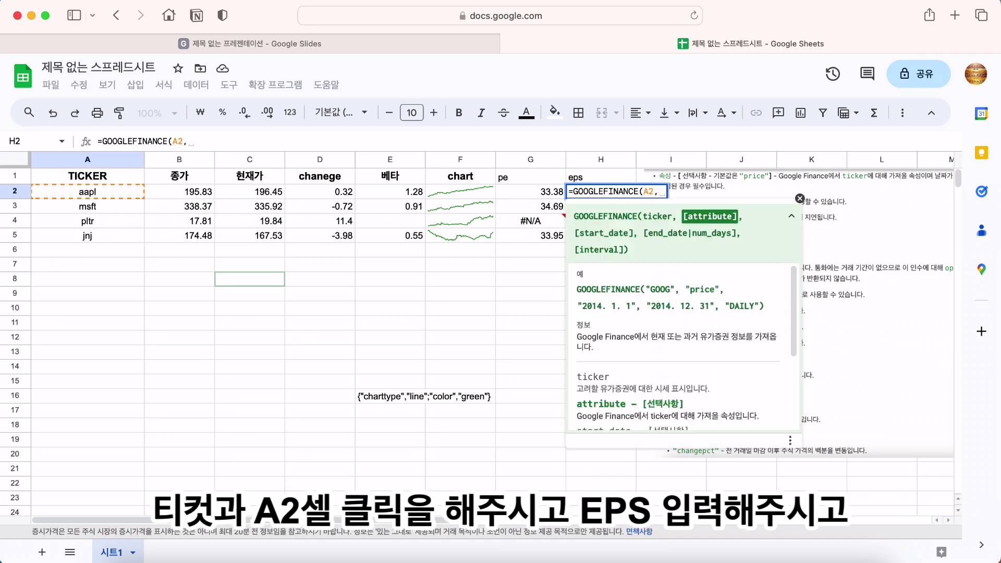
{"action": "type", "text": "\"eps\")"}
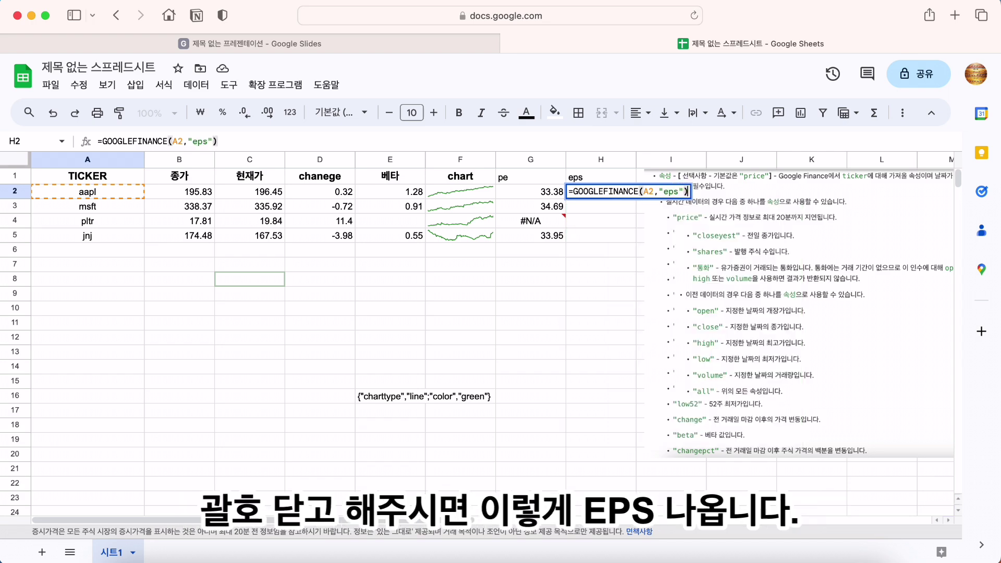
{"action": "key", "text": "Return"}
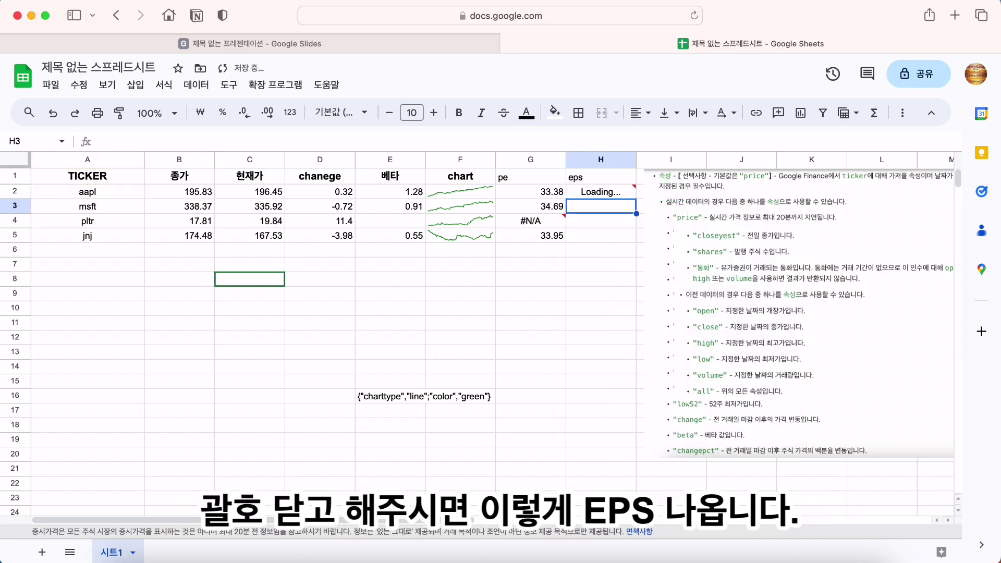
{"action": "left_click", "coordinate": [624, 189]}
{"action": "left_click_drag", "start_coordinate": [643, 204], "coordinate": [640, 240]}
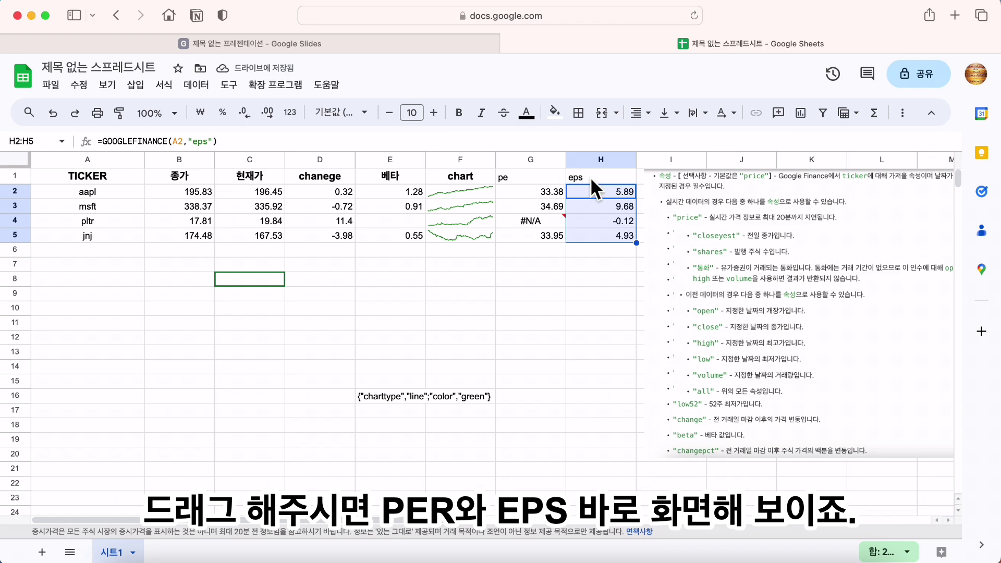
- Examine the pe and eps results in the pltr row, including the error note on G4
{"action": "left_click", "coordinate": [560, 284]}
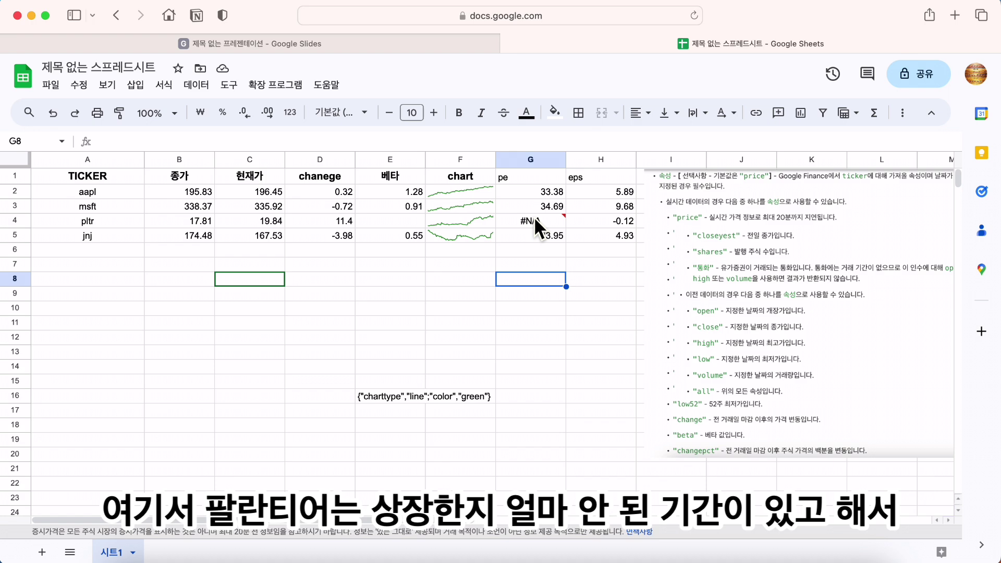
{"action": "left_click", "coordinate": [609, 220]}
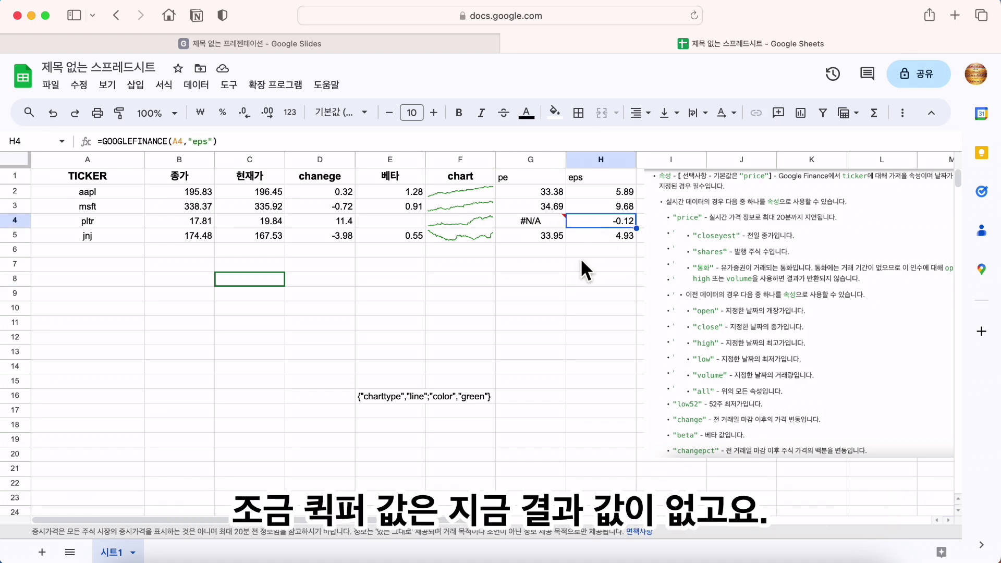
{"action": "left_click", "coordinate": [545, 223]}
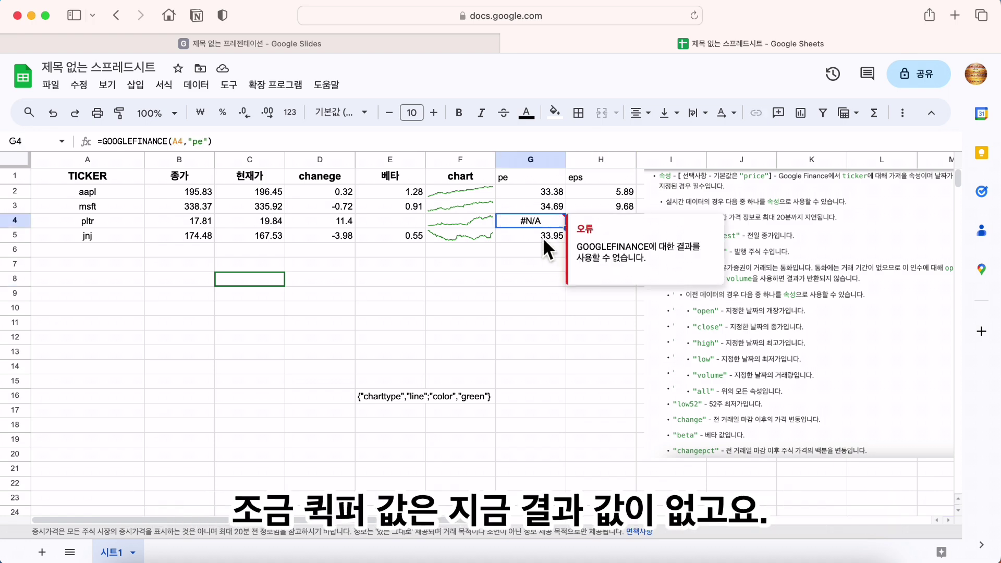
{"action": "key", "text": "Down"}
{"action": "key", "text": "Down"}
{"action": "key", "text": "Down"}
{"action": "key", "text": "Down"}
{"action": "key", "text": "Down"}
{"action": "key", "text": "Down"}
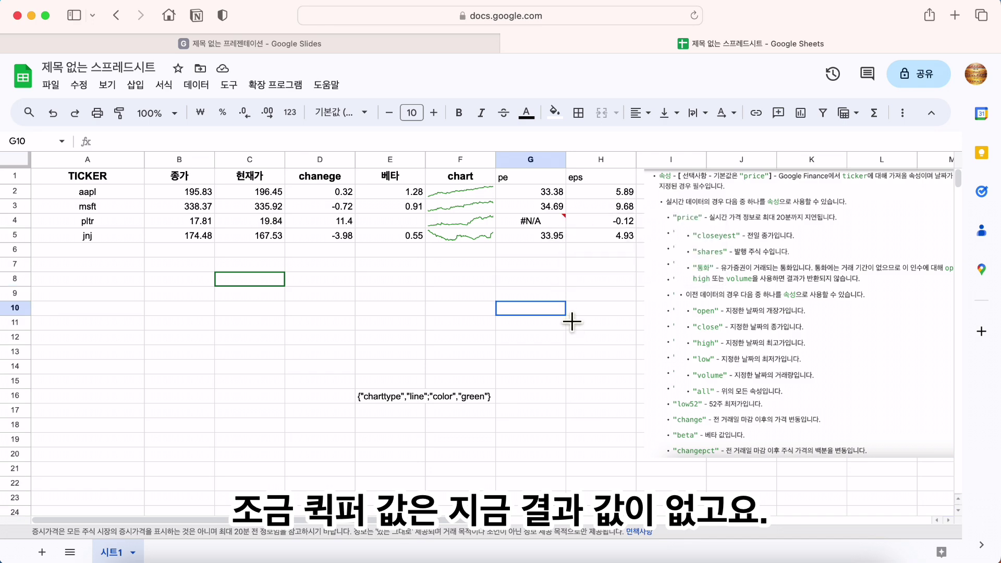
{"action": "left_click", "coordinate": [614, 211]}
{"action": "left_click", "coordinate": [612, 220]}
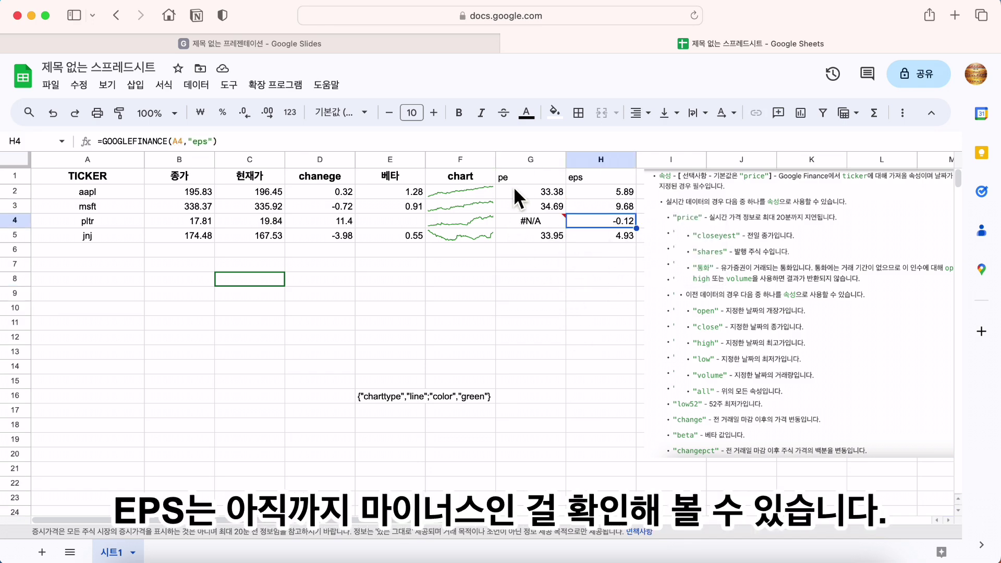
- Try copying the chart header's formatting onto the pe and eps headers one at a time, and undo both changes
{"action": "mouse_move", "coordinate": [542, 179]}
{"action": "left_mouse_down"}
{"action": "mouse_move", "coordinate": [575, 177]}
{"action": "mouse_move", "coordinate": [540, 173]}
{"action": "left_mouse_up"}
{"action": "left_click", "coordinate": [540, 174]}
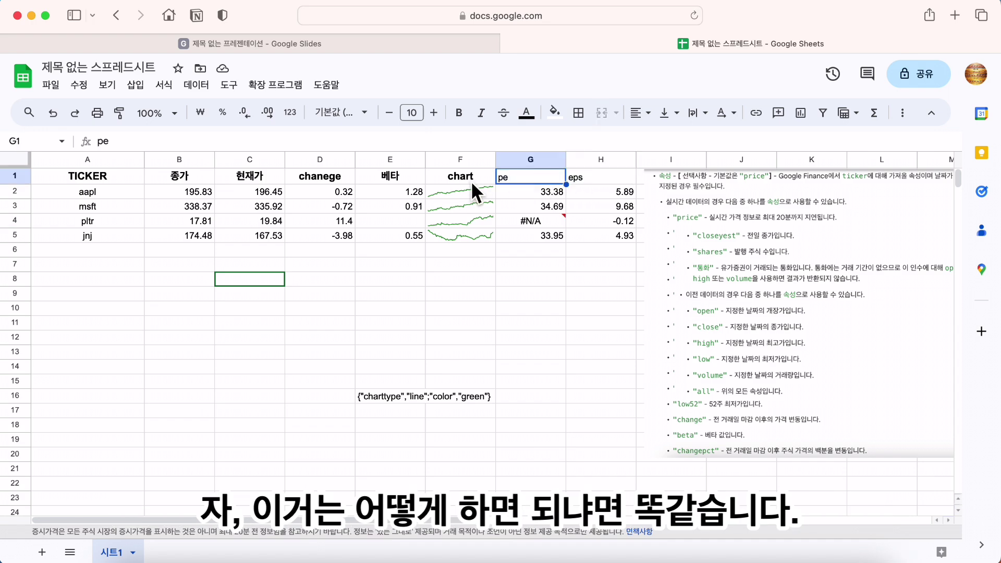
{"action": "left_click", "coordinate": [471, 180]}
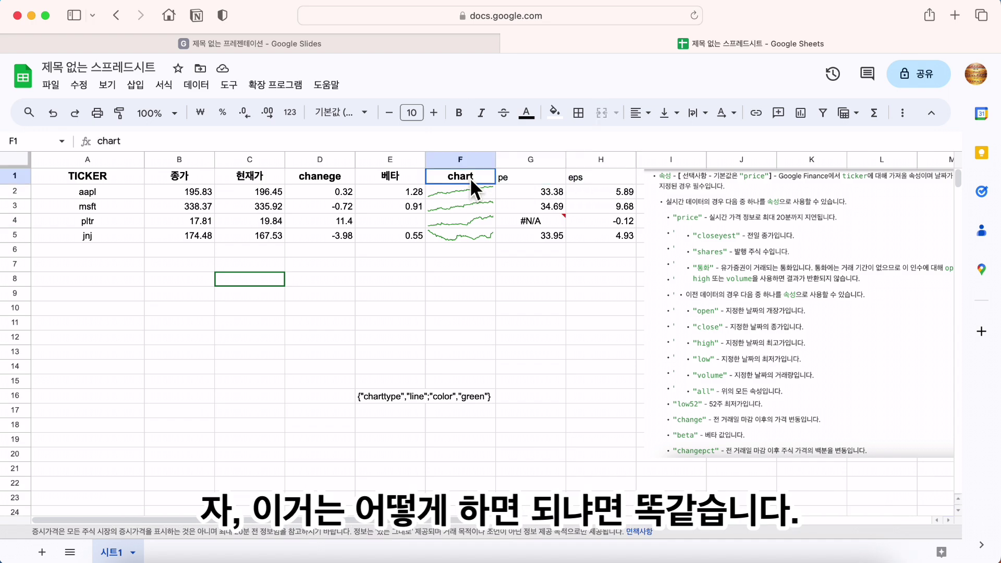
{"action": "left_click", "coordinate": [128, 119]}
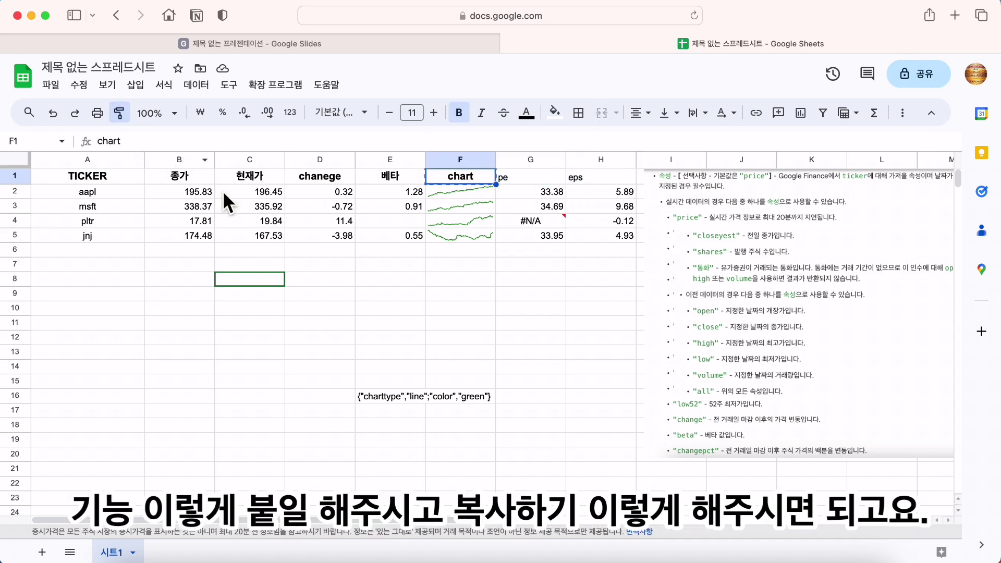
{"action": "left_click", "coordinate": [532, 178]}
{"action": "left_click", "coordinate": [595, 178]}
{"action": "left_click", "coordinate": [518, 176]}
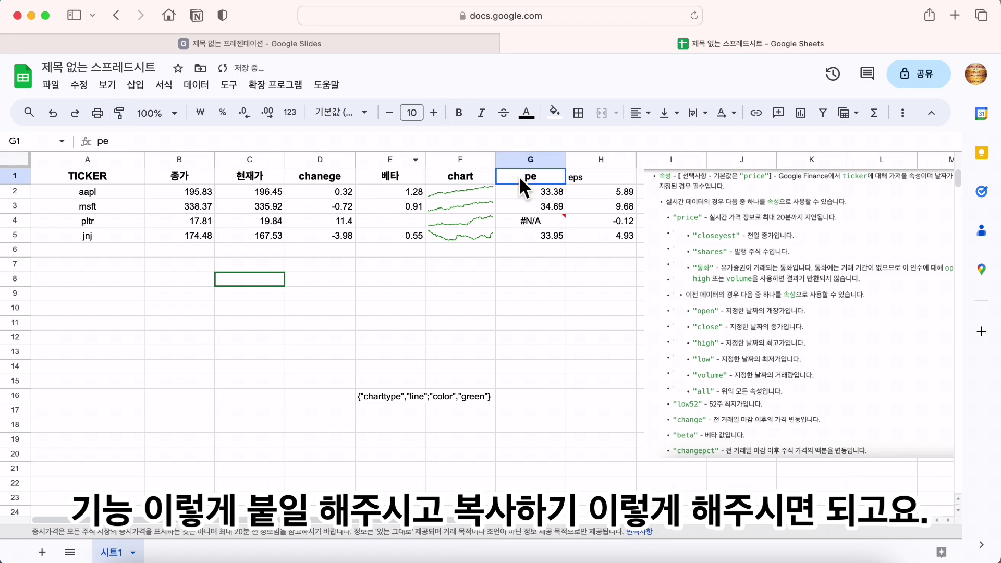
{"action": "left_click", "coordinate": [119, 113]}
{"action": "left_click", "coordinate": [585, 176]}
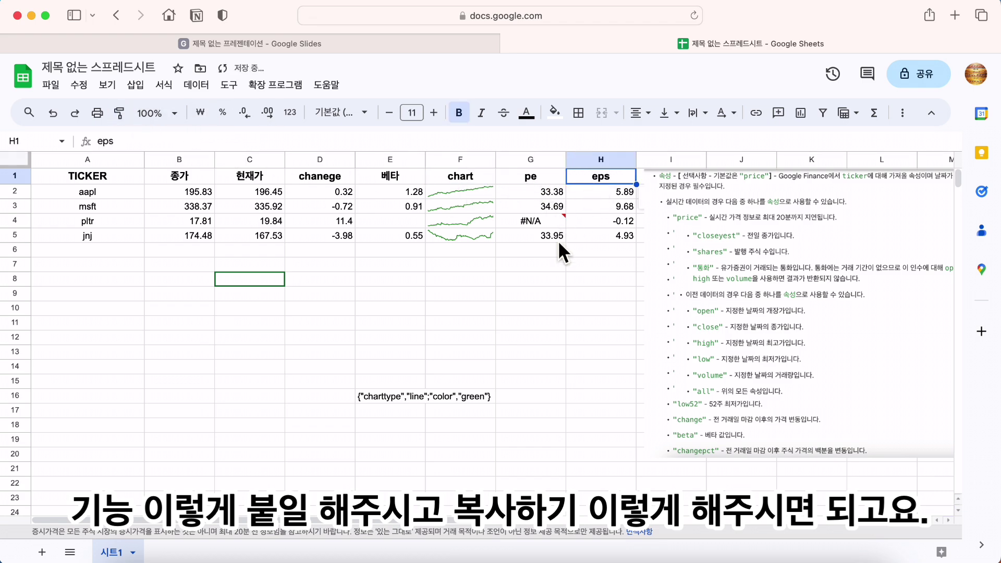
{"action": "left_click", "coordinate": [541, 297]}
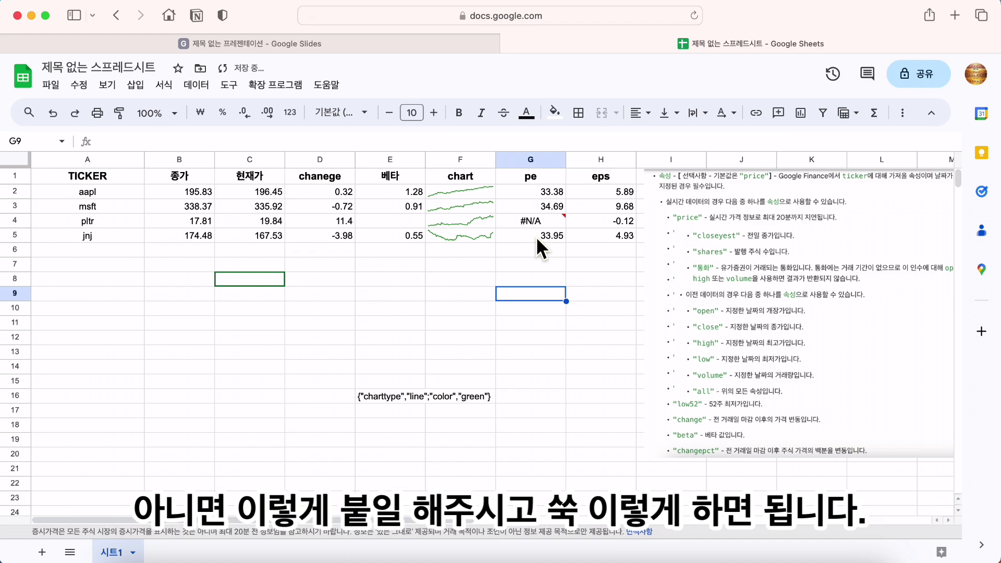
{"action": "key", "text": "super+z"}
{"action": "key", "text": "super+z"}
- Copy the formatting of the chart header in F1 onto the range G1:H1 in one pass
{"action": "left_click", "coordinate": [481, 176]}
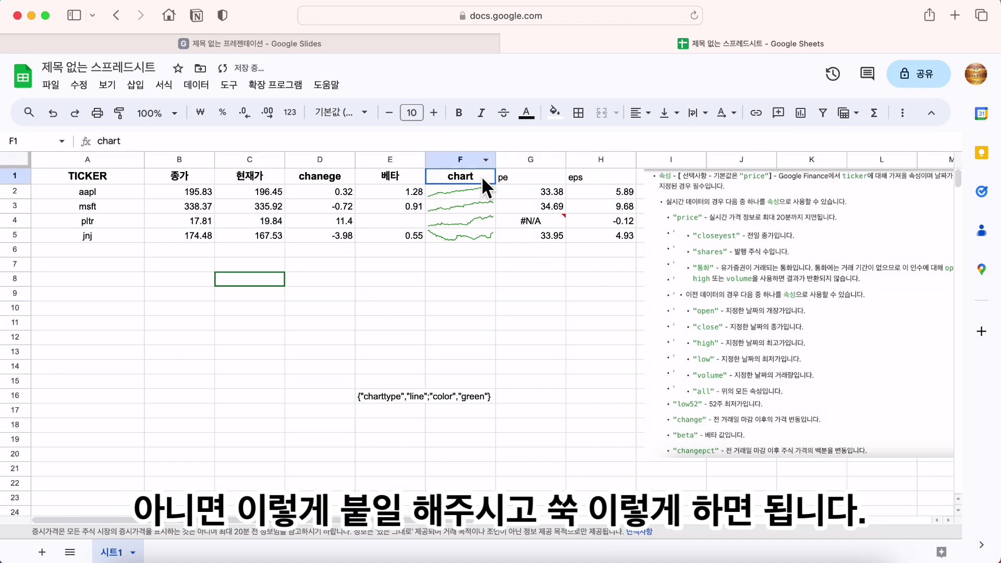
{"action": "left_click", "coordinate": [120, 112]}
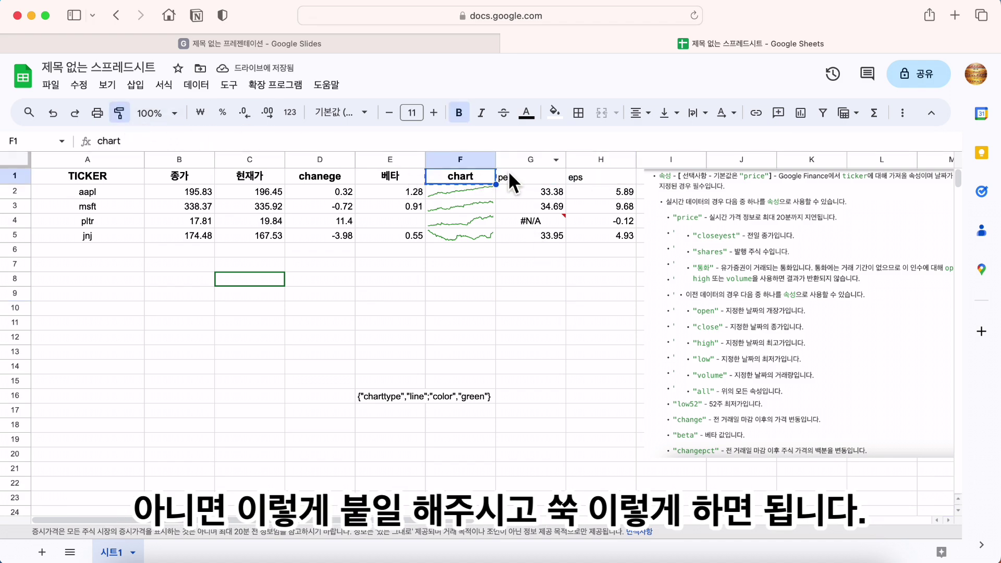
{"action": "left_click_drag", "start_coordinate": [510, 175], "coordinate": [606, 179]}
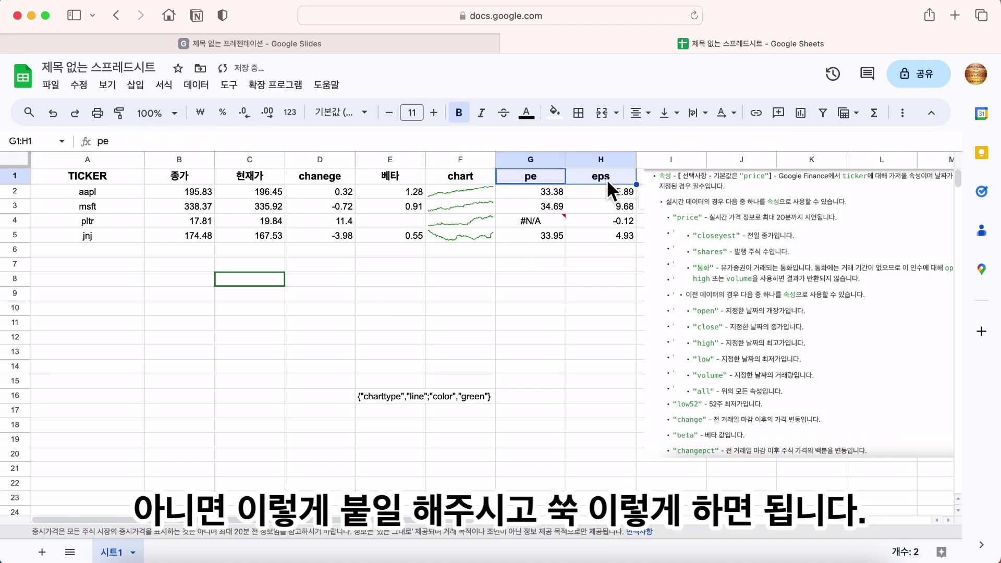
{"action": "left_click", "coordinate": [553, 320]}
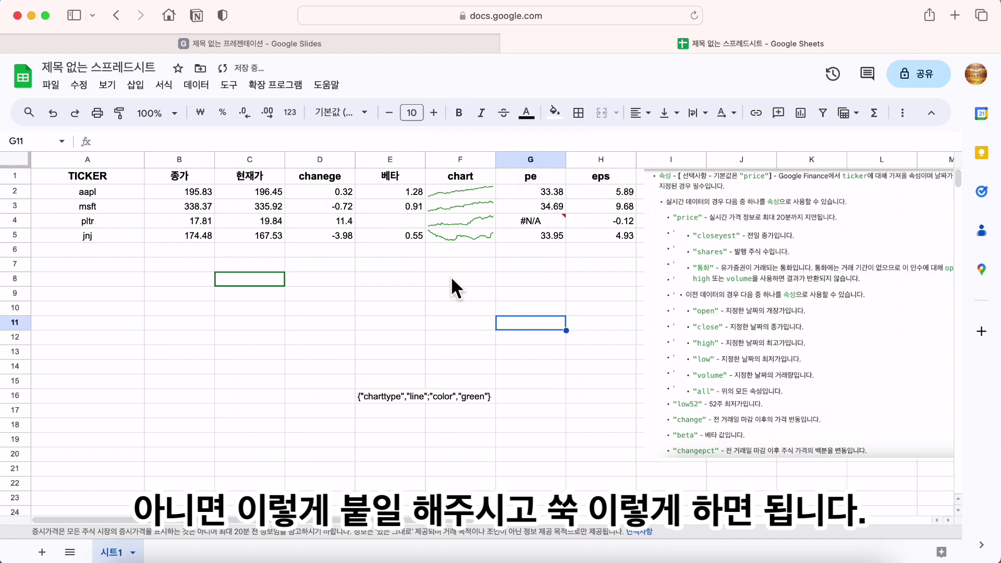
- Hide the gridlines on the sheet
{"action": "left_click", "coordinate": [108, 84]}
{"action": "mouse_move", "coordinate": [229, 125]}
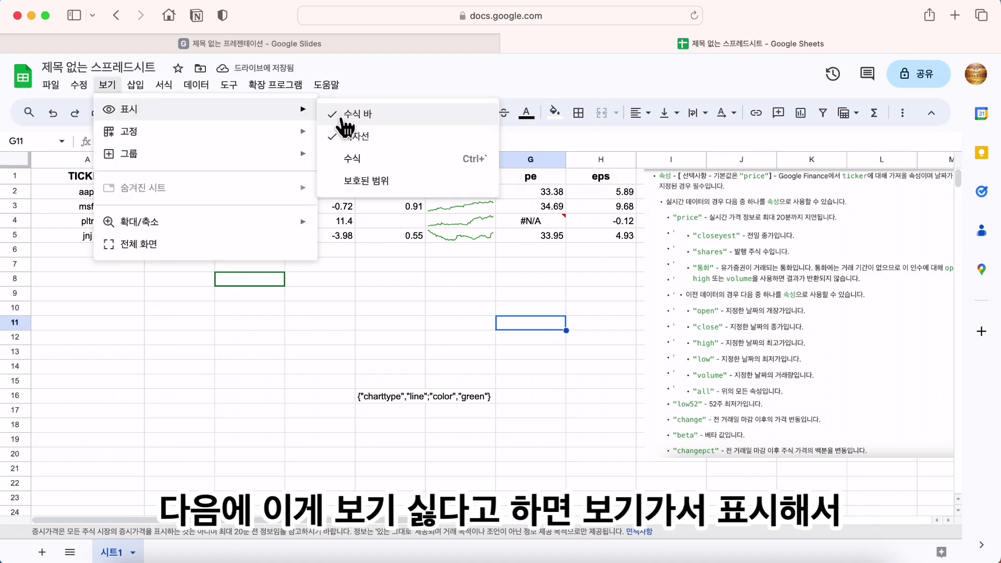
{"action": "left_click", "coordinate": [376, 136]}
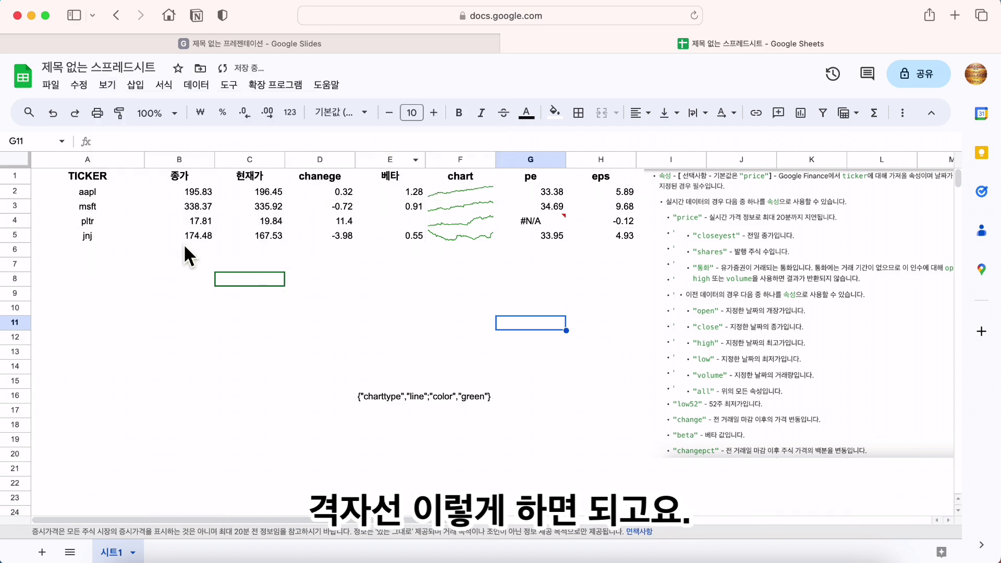
- Make rows 1 through 5 equally taller and auto-fit the TICKER column's width to its contents
{"action": "left_click_drag", "start_coordinate": [23, 180], "coordinate": [26, 267]}
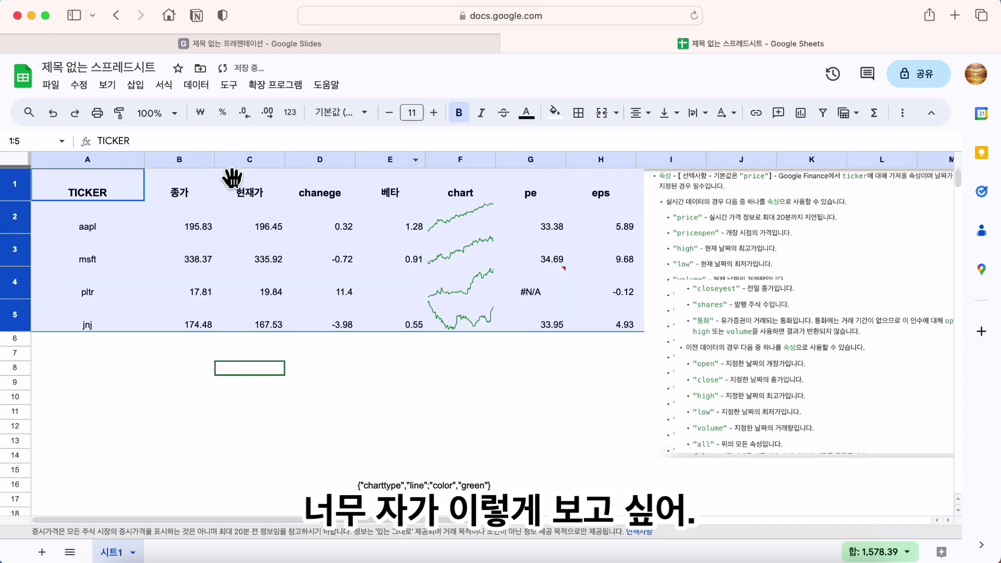
{"action": "left_click_drag", "start_coordinate": [149, 345], "coordinate": [141, 344]}
{"action": "double_click", "coordinate": [147, 169]}
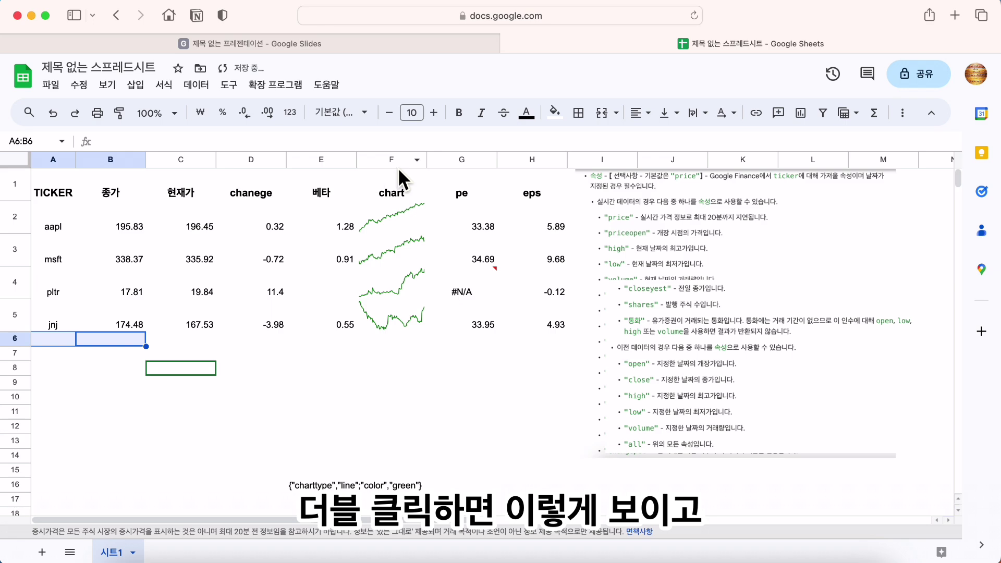
- Widen the chart column F to roughly twice its width so the sparklines stretch out
{"action": "left_click_drag", "start_coordinate": [432, 168], "coordinate": [496, 168]}
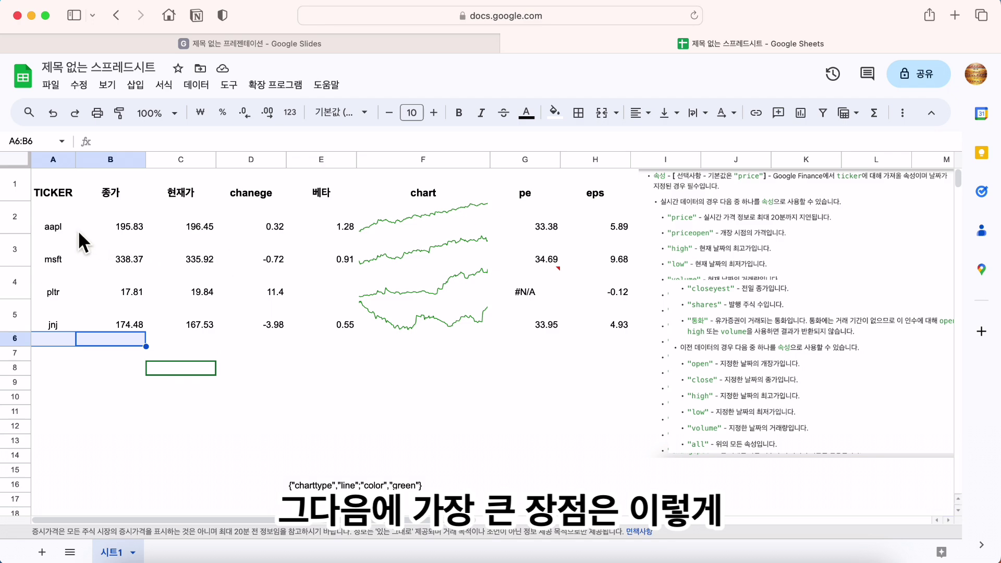
{"action": "left_click_drag", "start_coordinate": [64, 226], "coordinate": [58, 324]}
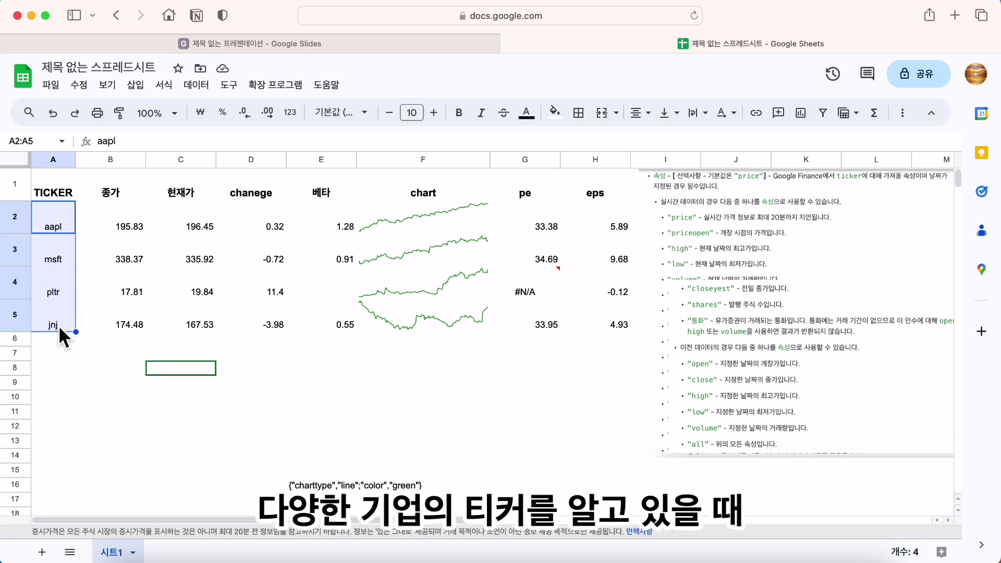
{"action": "left_click_drag", "start_coordinate": [113, 193], "coordinate": [594, 305]}
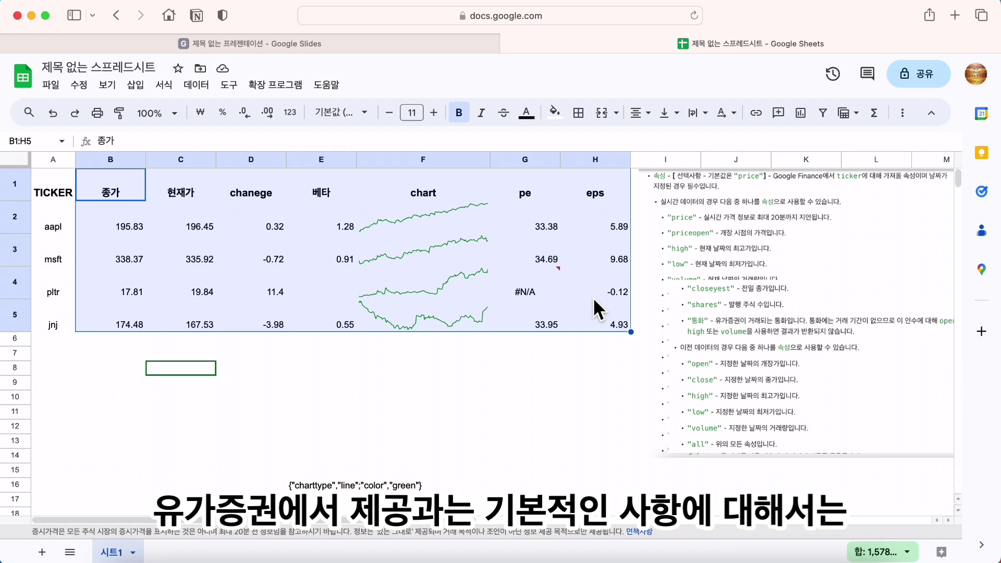
{"action": "left_click", "coordinate": [405, 371]}
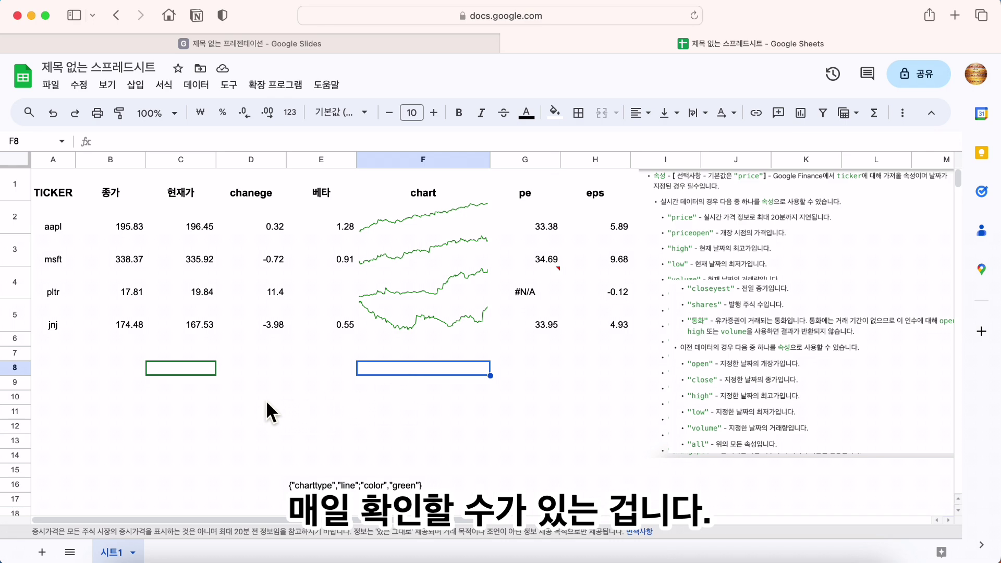
{"action": "left_click", "coordinate": [266, 401]}
{"action": "left_click_drag", "start_coordinate": [57, 197], "coordinate": [589, 322]}
{"action": "left_click", "coordinate": [409, 395]}
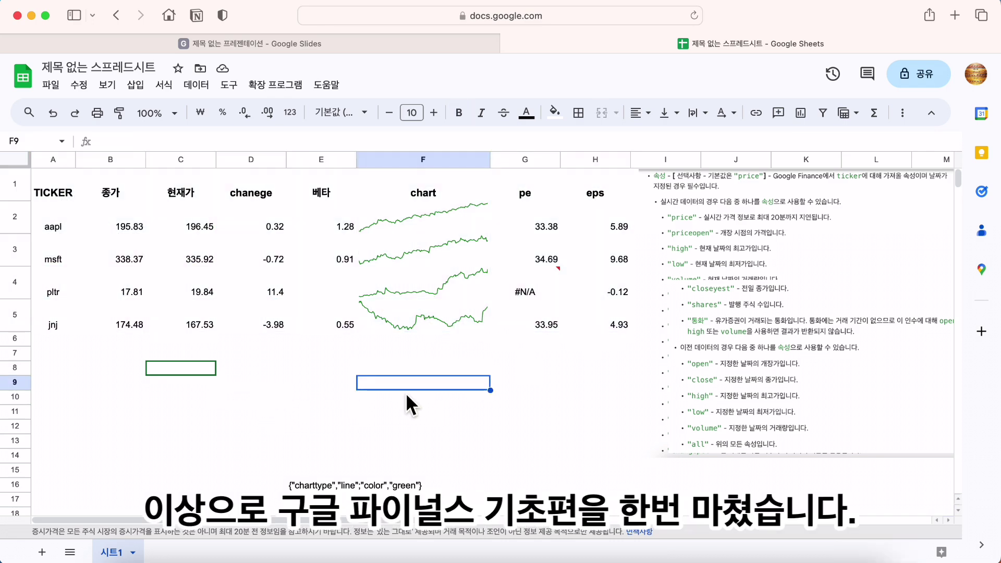
- Wrap the pltr pe formula in G4 in IFERROR with an empty string fallback: =iferror(GOOGLEFINANCE(A4,"pe"),"")
{"action": "left_click", "coordinate": [526, 293]}
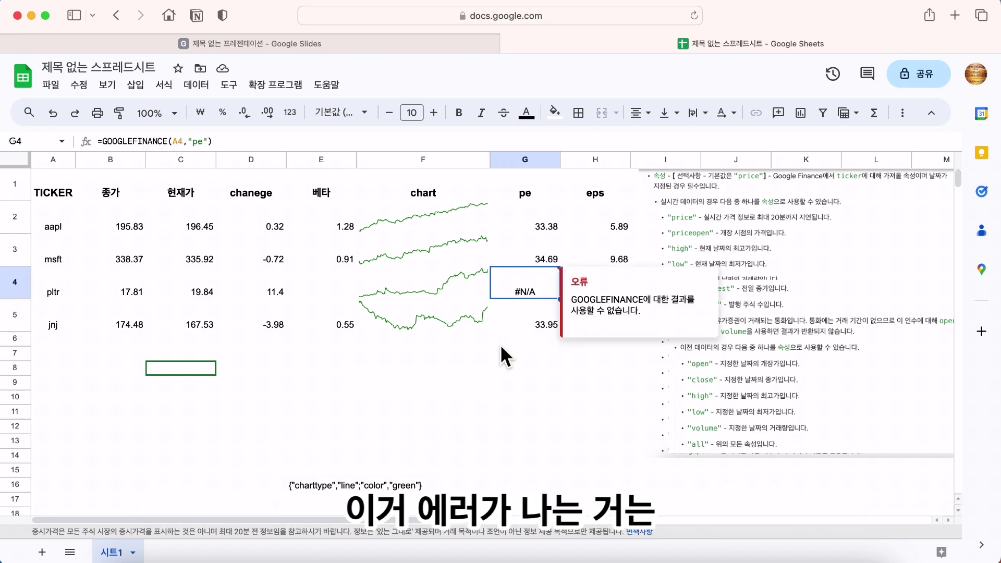
{"action": "left_click", "coordinate": [102, 142]}
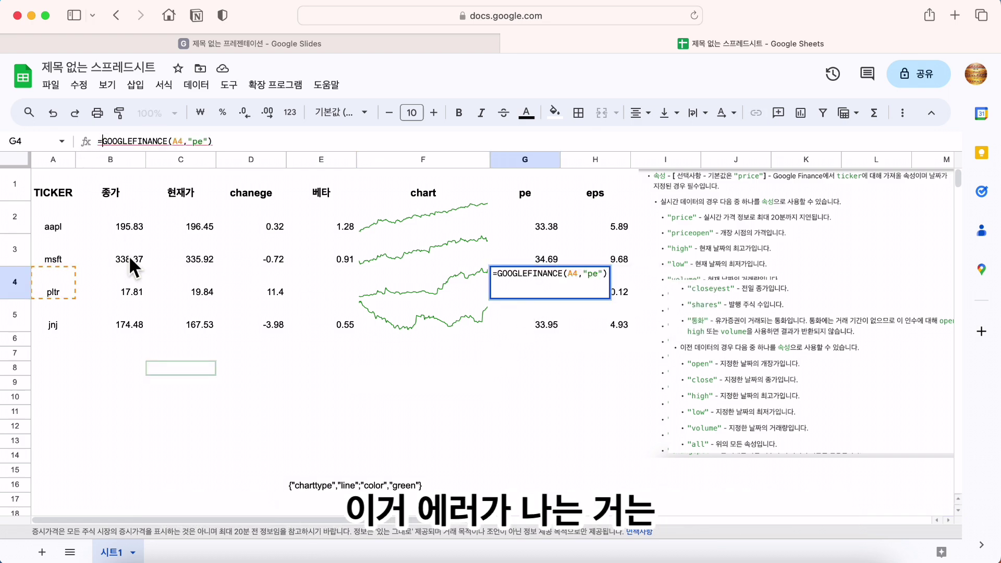
{"action": "type", "text": "iferr"}
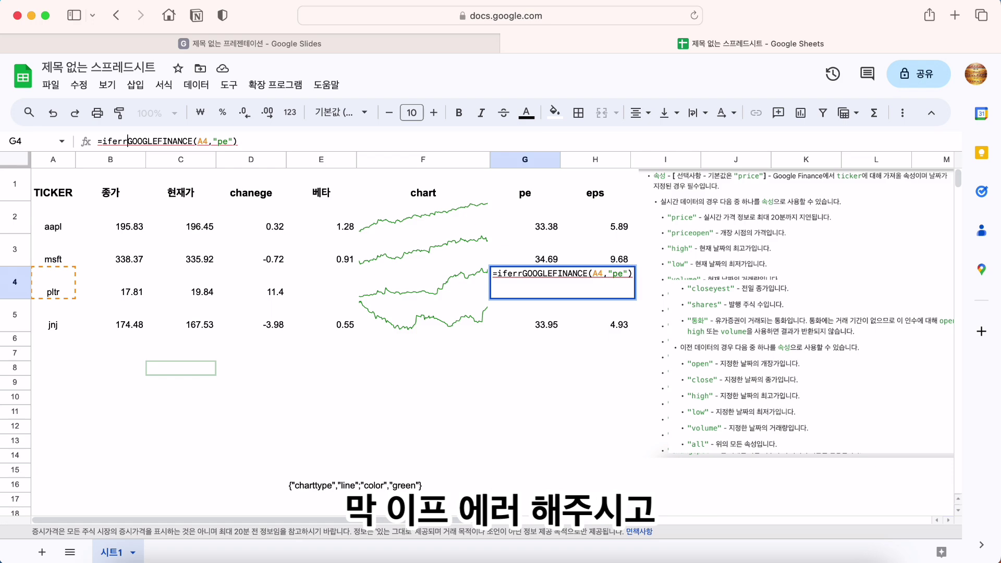
{"action": "type", "text": "or("}
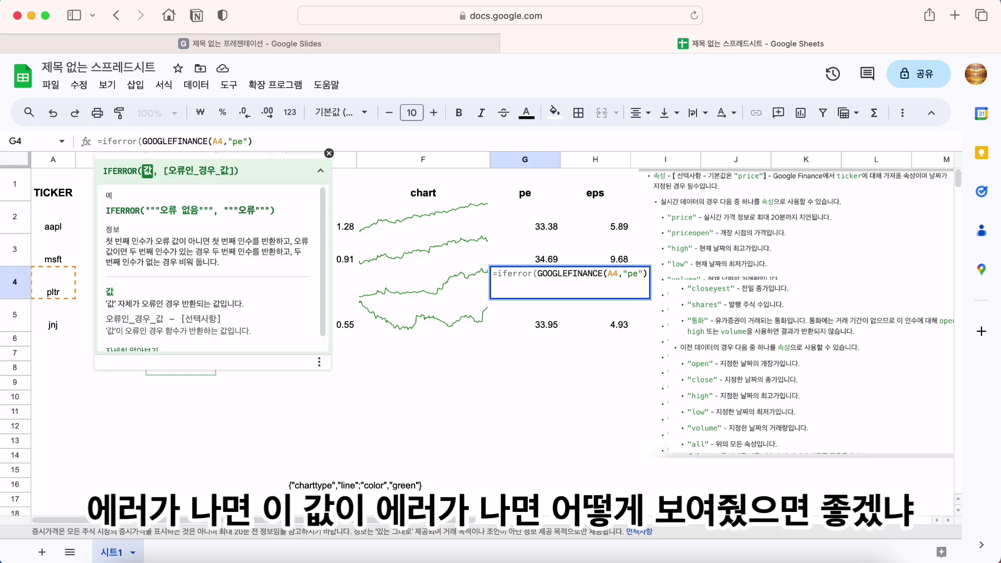
{"action": "left_click", "coordinate": [265, 154]}
{"action": "type", "text": ",\"\")"}
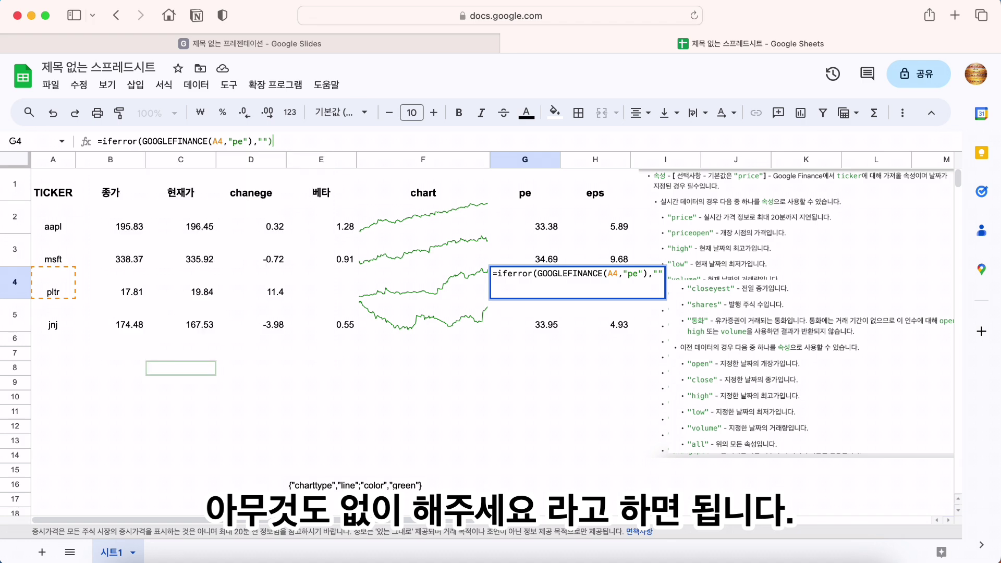
{"action": "key", "text": "Return"}
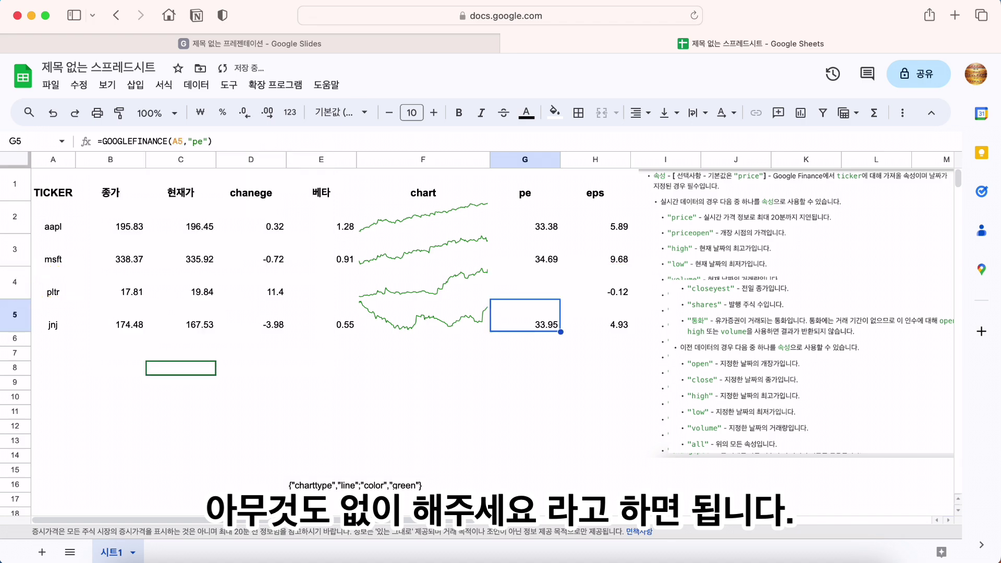
{"action": "left_click_drag", "start_coordinate": [66, 193], "coordinate": [566, 199]}
{"action": "left_click", "coordinate": [392, 386]}
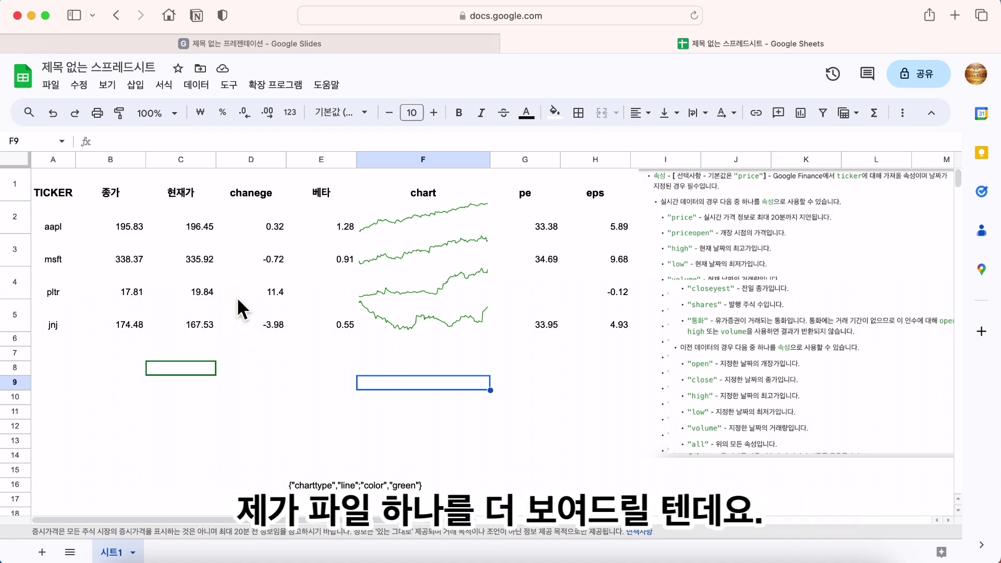
- Open the recent spreadsheet "AI 자동화_23년 7월 시작 Dashboard_bezinga 추가" and look over its portfolio performance dashboard
{"action": "left_click", "coordinate": [49, 86]}
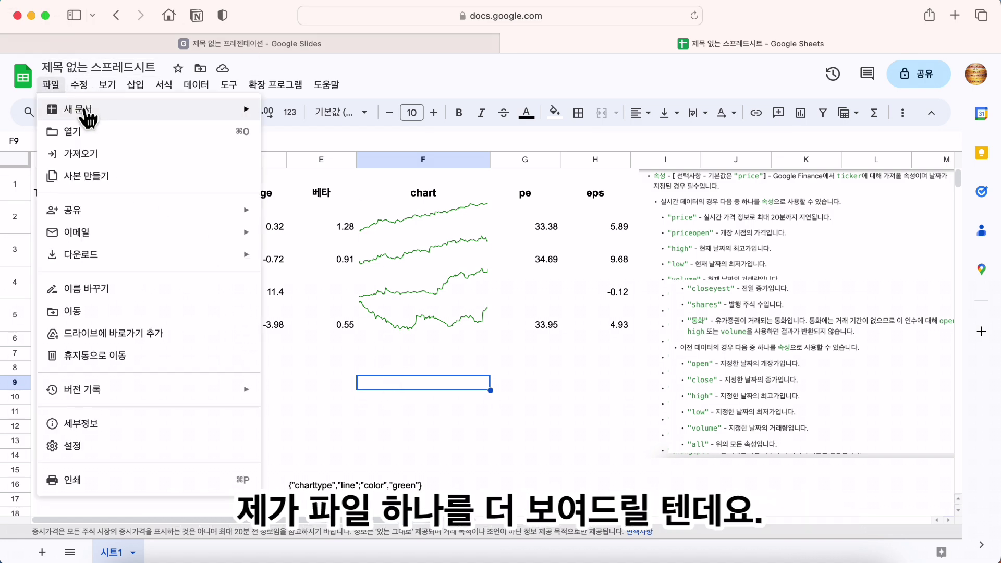
{"action": "left_click", "coordinate": [72, 132]}
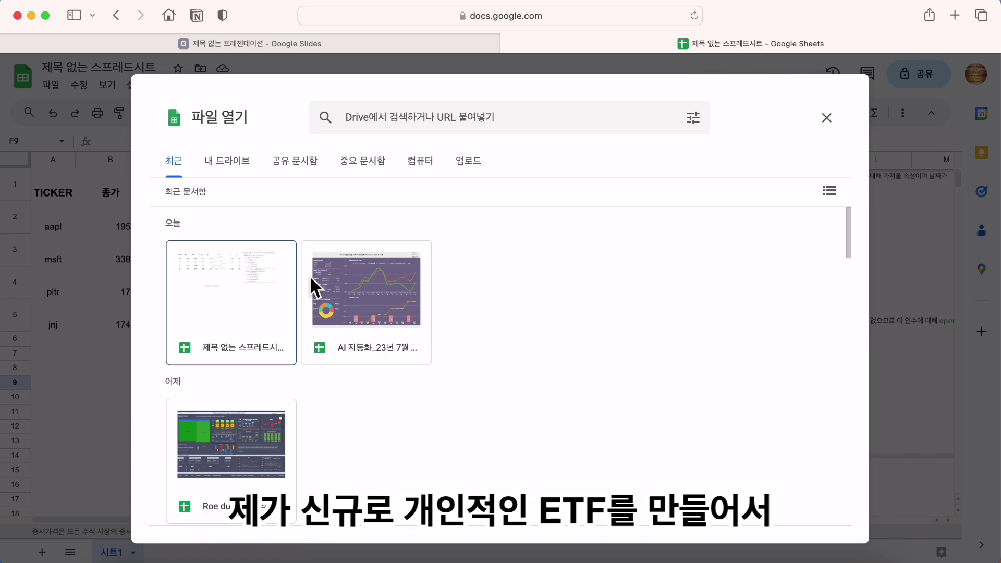
{"action": "left_click", "coordinate": [356, 275]}
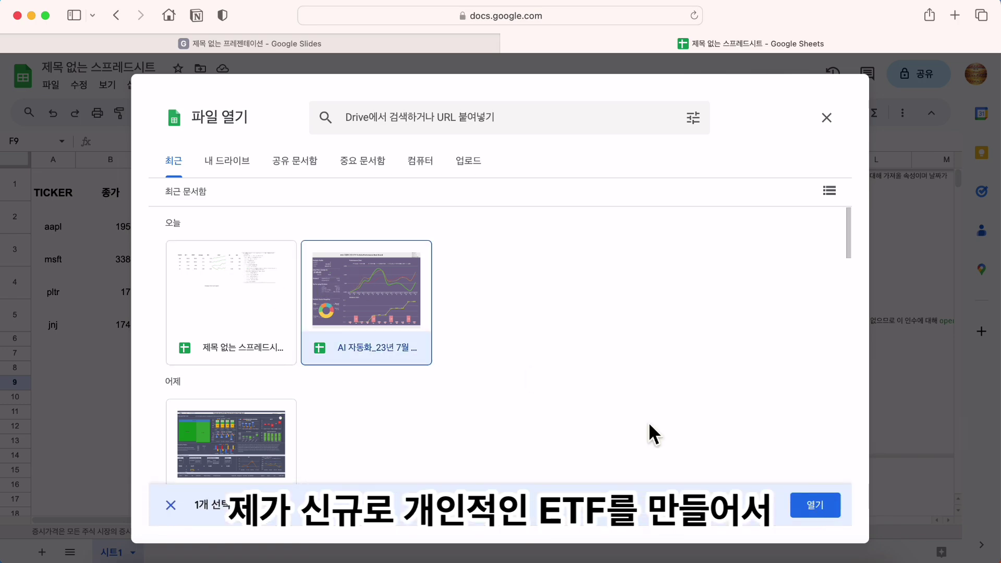
{"action": "left_click", "coordinate": [813, 504]}
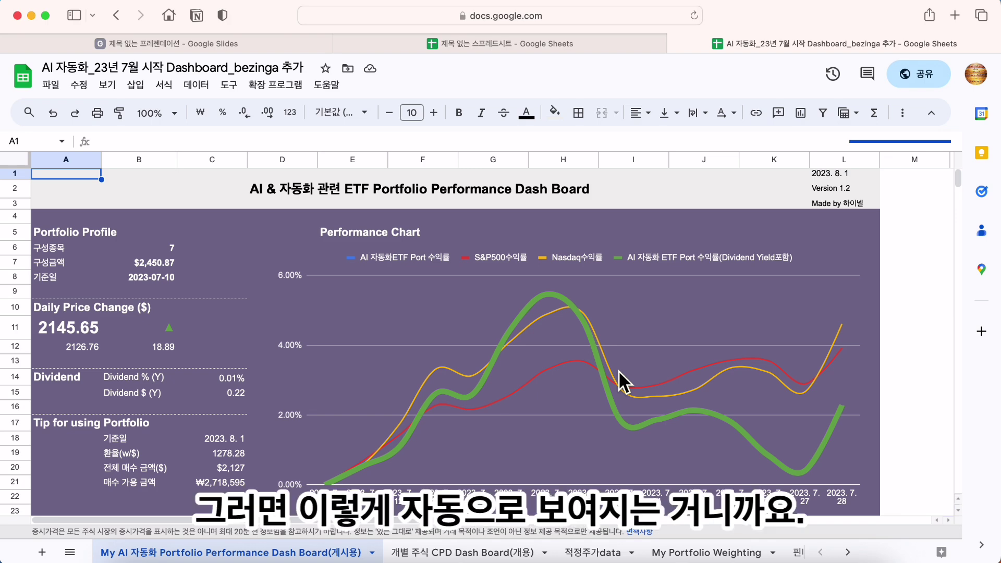
{"action": "scroll", "coordinate": [502, 365], "scroll_direction": "down", "scroll_amount": 4}
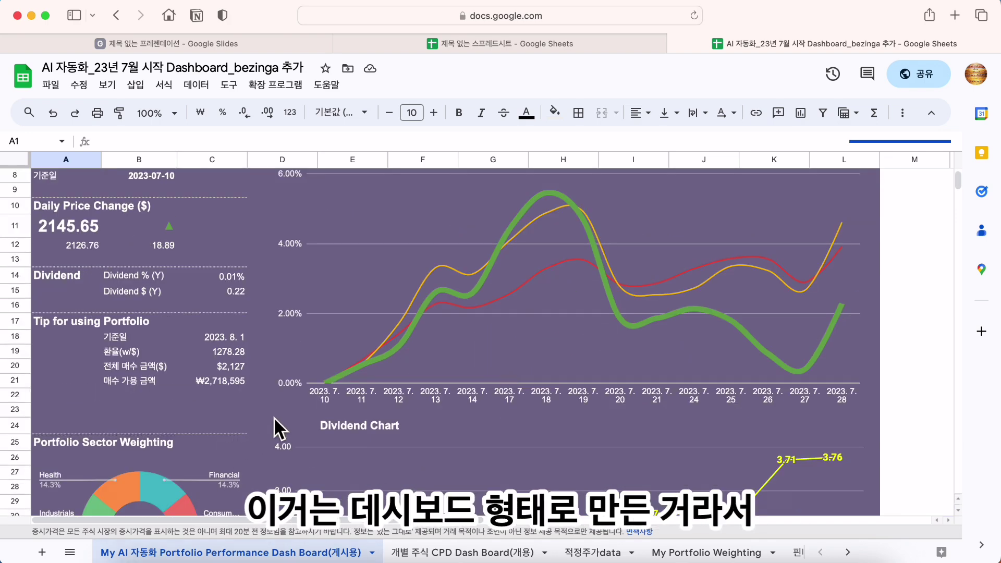
{"action": "scroll", "coordinate": [280, 425], "scroll_direction": "down", "scroll_amount": 1}
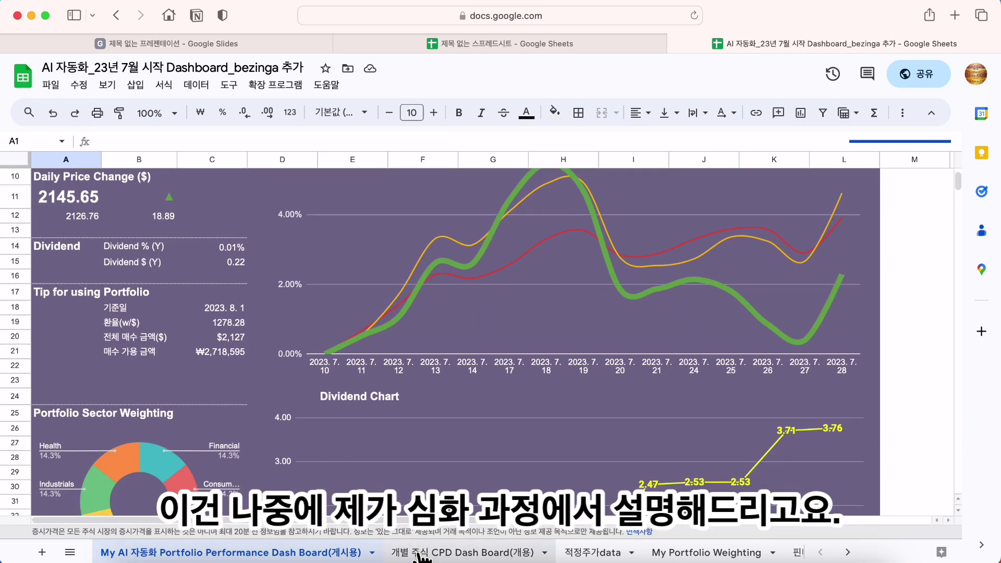
- On the 개별 주식 CPD Dash Board(개용) sheet, inspect REGN's 등락 arrow formula and CHART (6M) sparkline formula
{"action": "left_click", "coordinate": [446, 553]}
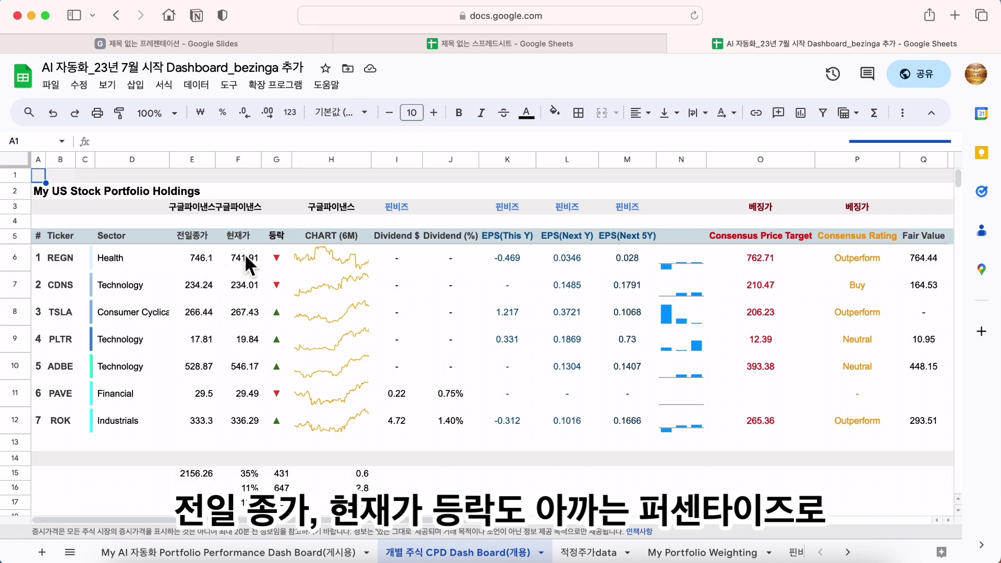
{"action": "left_click", "coordinate": [282, 254]}
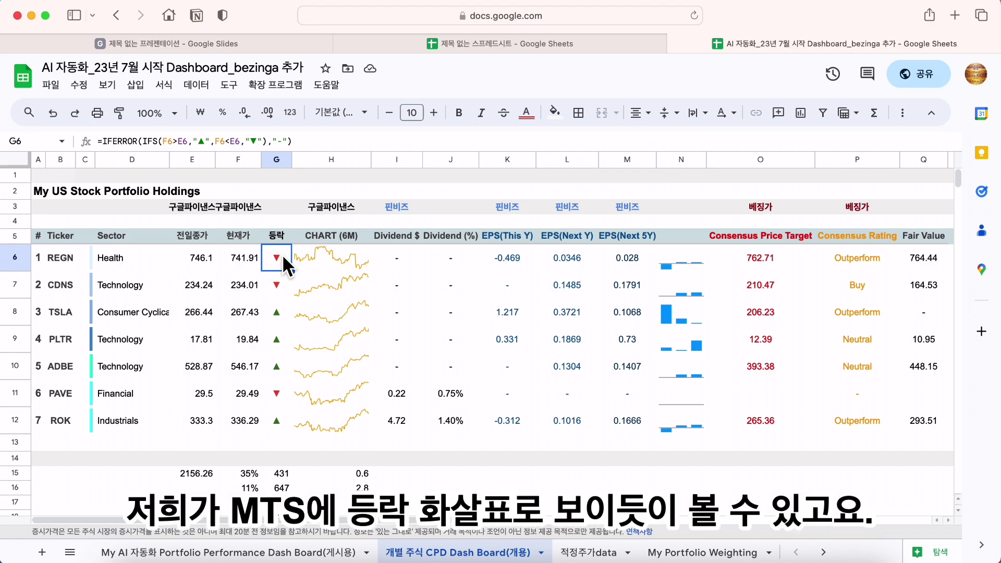
{"action": "left_click", "coordinate": [323, 252]}
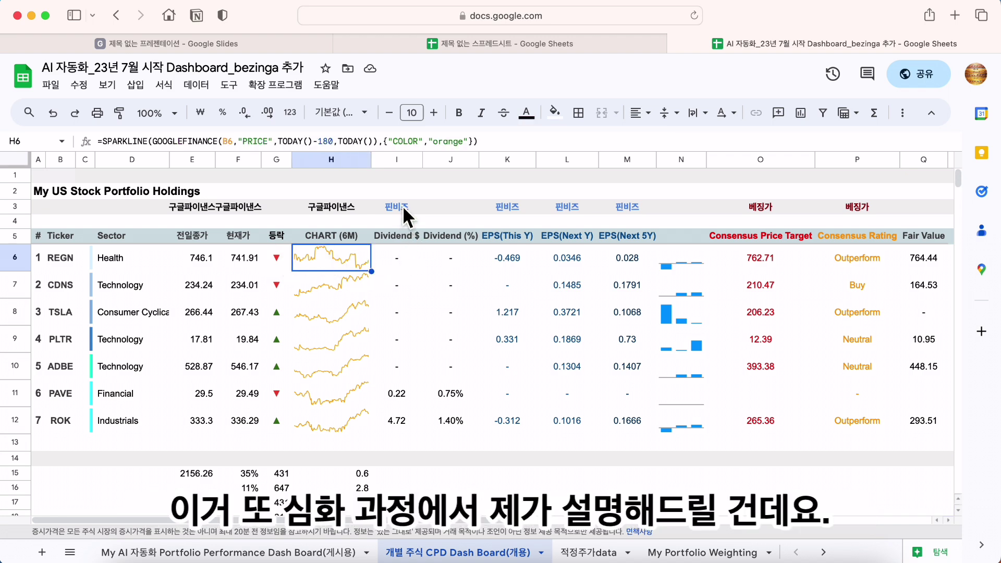
- Examine the 핀비즈-sourced dividend and EPS columns, including the cell reference behind REGN's EPS(This Y) value
{"action": "left_click_drag", "start_coordinate": [404, 207], "coordinate": [632, 206]}
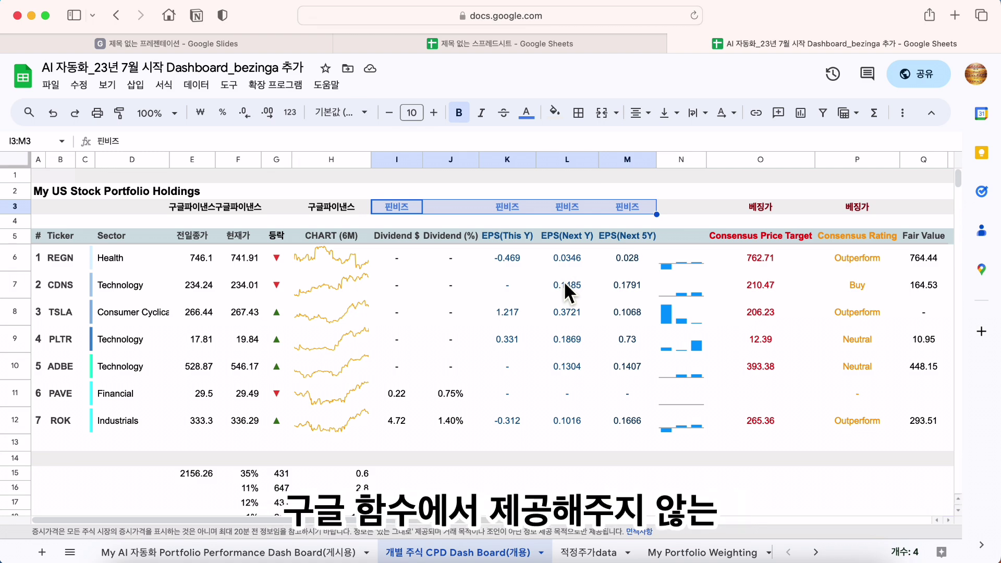
{"action": "left_click", "coordinate": [406, 236]}
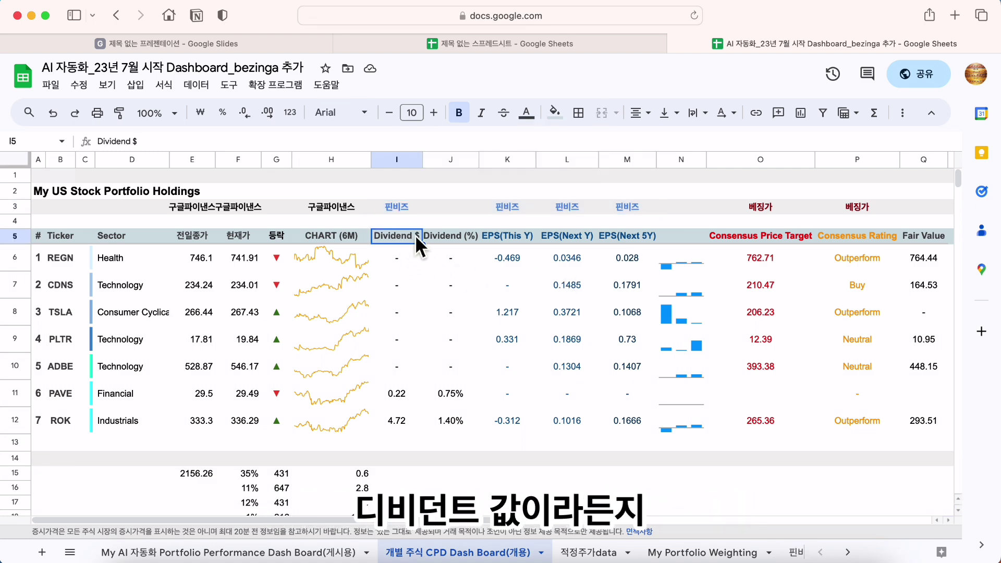
{"action": "left_click", "coordinate": [515, 236]}
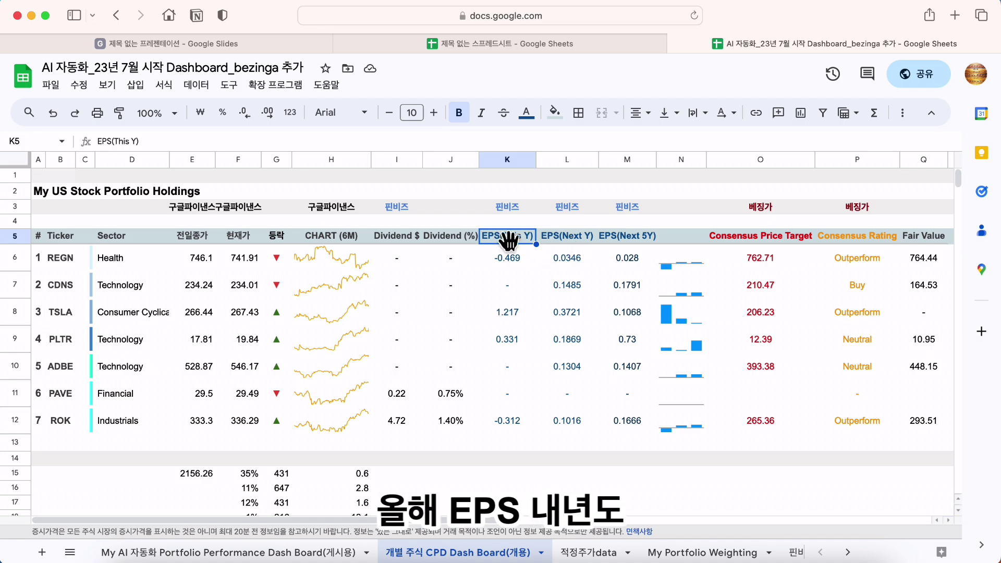
{"action": "left_click", "coordinate": [589, 234]}
{"action": "left_click", "coordinate": [645, 241]}
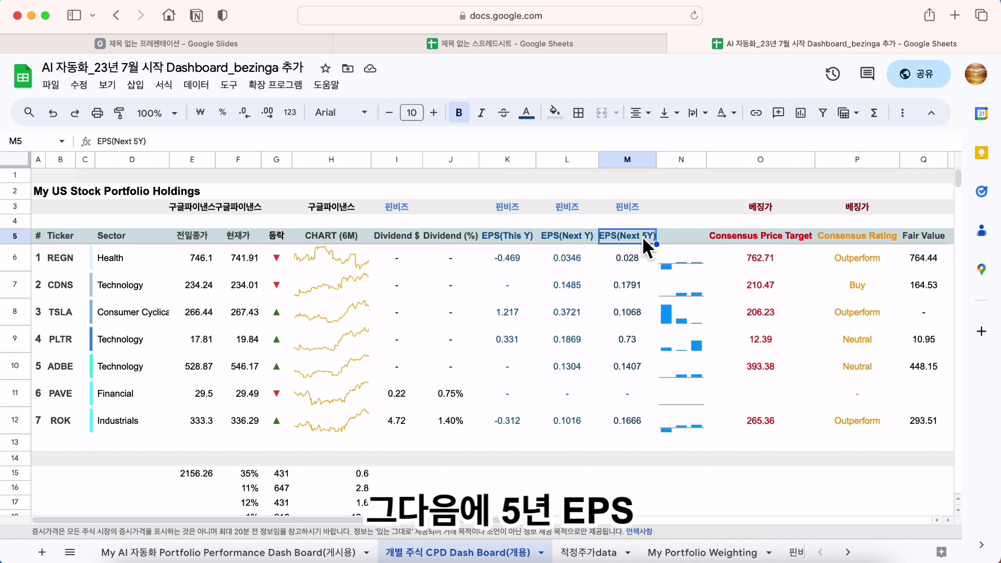
{"action": "left_click_drag", "start_coordinate": [506, 262], "coordinate": [621, 433]}
{"action": "left_click", "coordinate": [516, 263]}
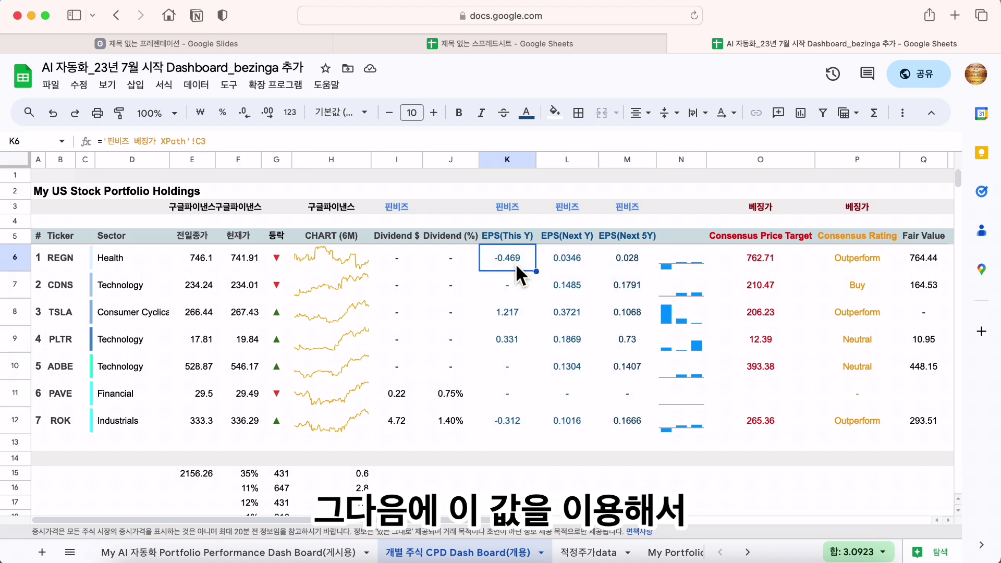
- Compare REGN's six-month line sparkline with the column sparkline in N6 and the EPS values in K6:M12 that feed such charts
{"action": "left_click", "coordinate": [341, 259]}
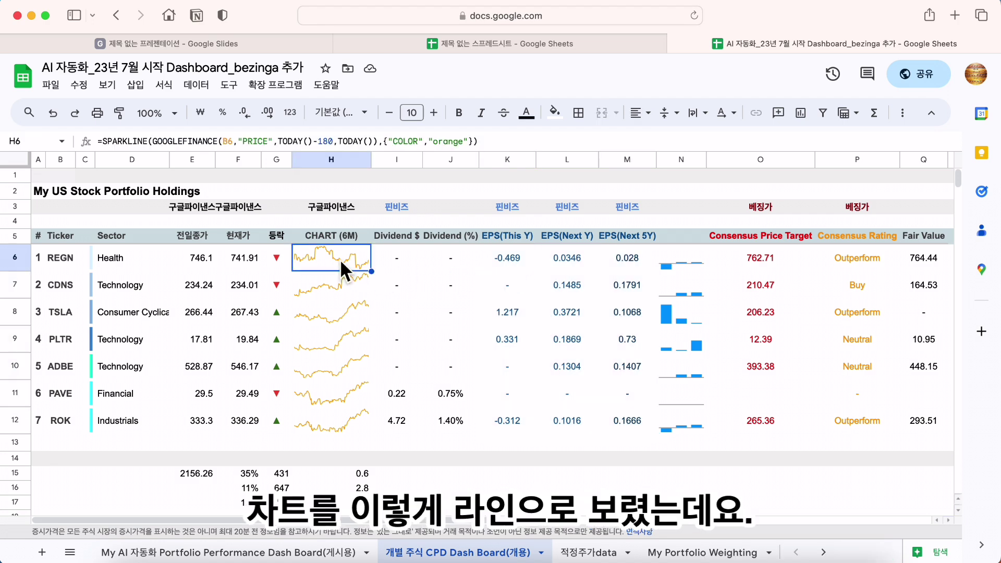
{"action": "left_click", "coordinate": [531, 257]}
{"action": "left_click", "coordinate": [567, 257]}
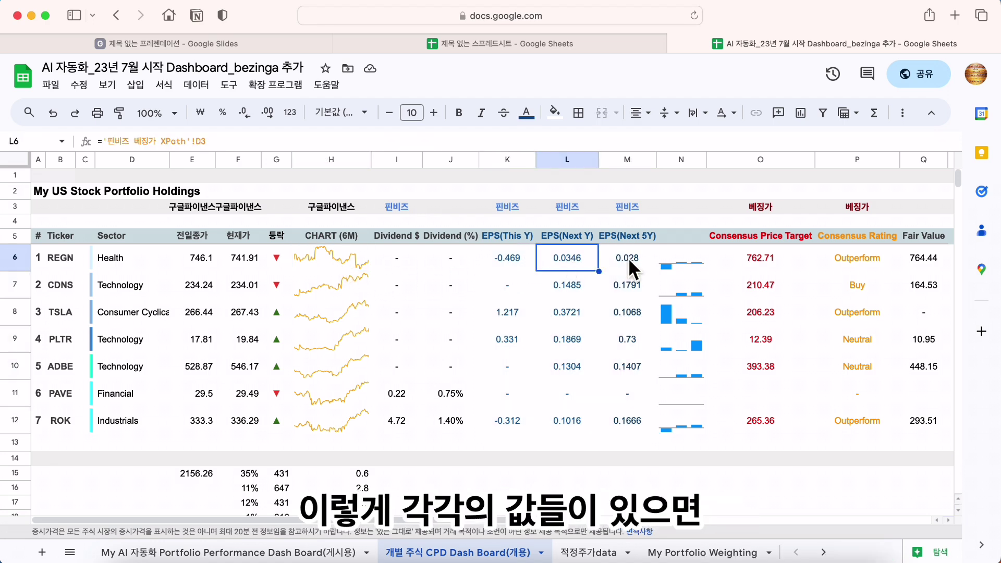
{"action": "left_click", "coordinate": [631, 257]}
{"action": "left_click", "coordinate": [687, 264]}
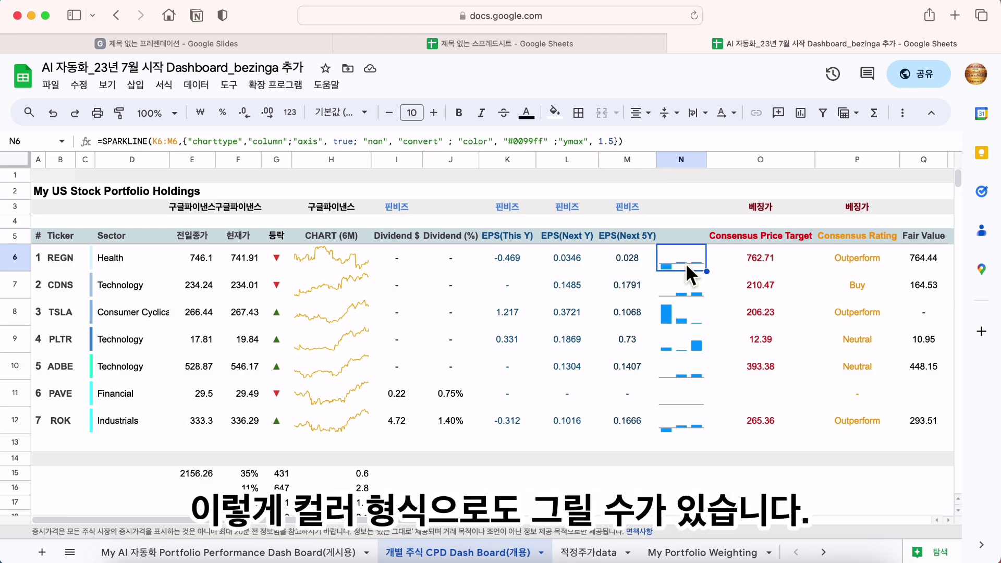
{"action": "left_click_drag", "start_coordinate": [510, 261], "coordinate": [621, 414]}
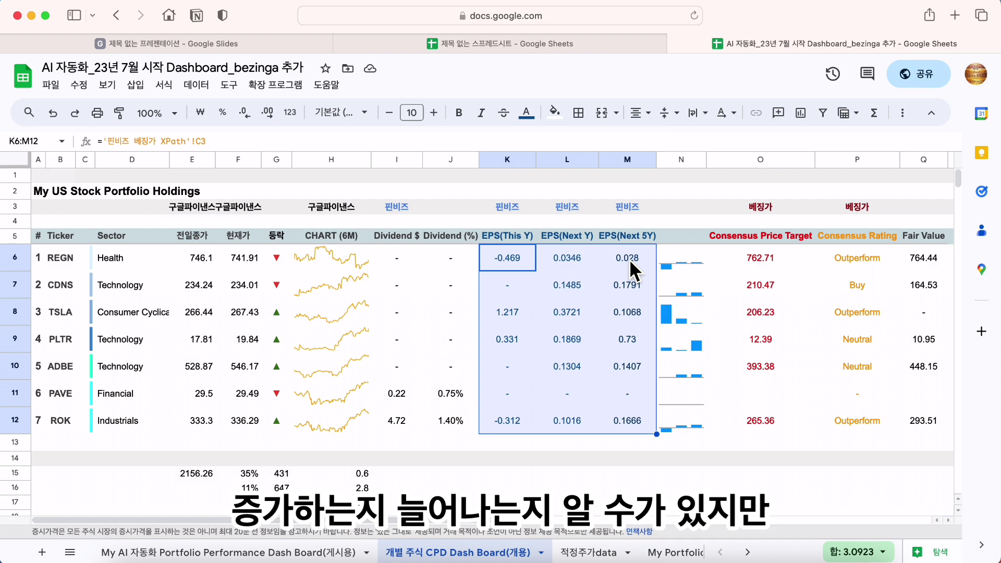
{"action": "left_click", "coordinate": [688, 264]}
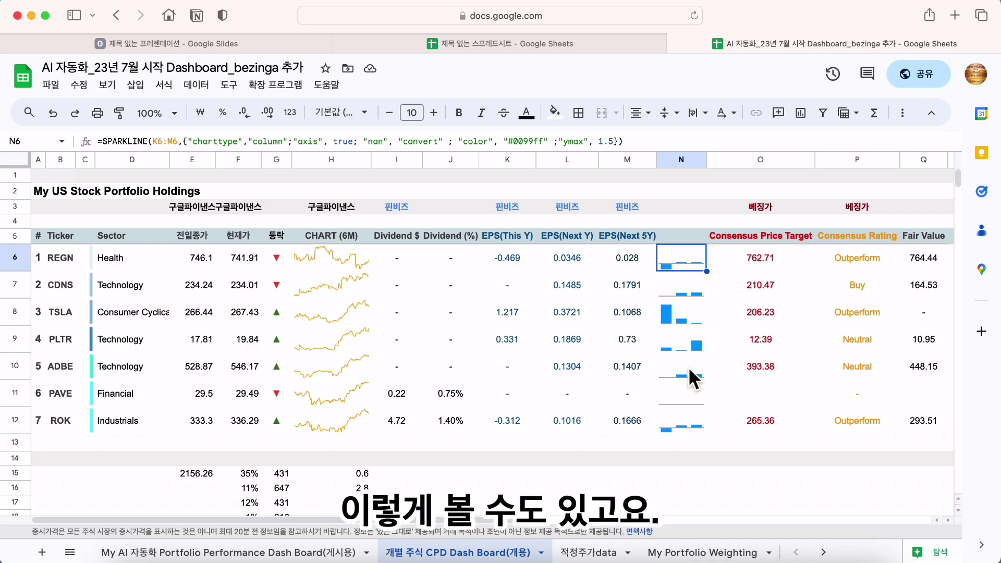
- Examine the Consensus Price Target and Fair Value columns, including REGN's Fair Value lookup formula in Q6
{"action": "left_click", "coordinate": [758, 238]}
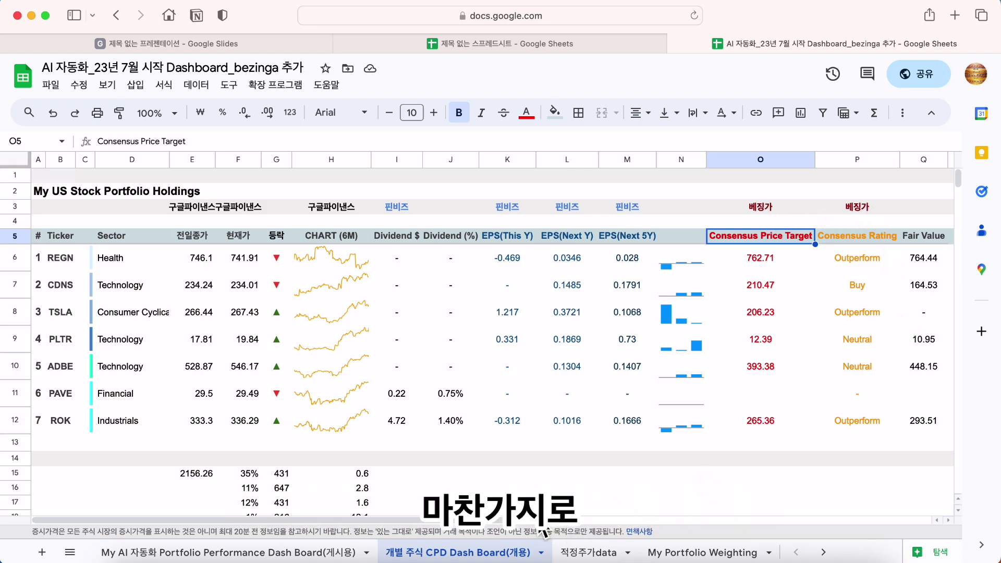
{"action": "left_click_drag", "start_coordinate": [517, 520], "coordinate": [695, 520]}
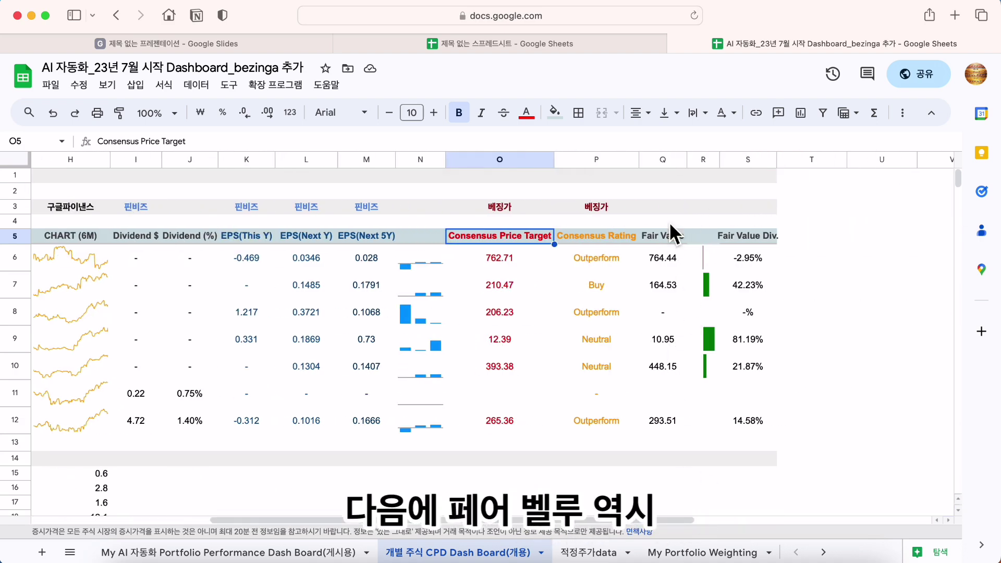
{"action": "left_click", "coordinate": [668, 237]}
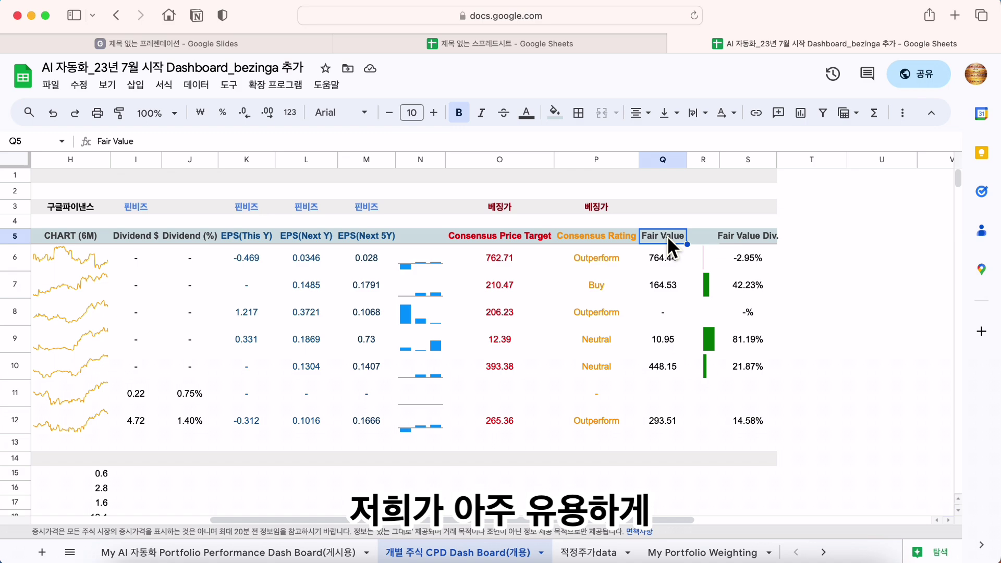
{"action": "left_click", "coordinate": [673, 259]}
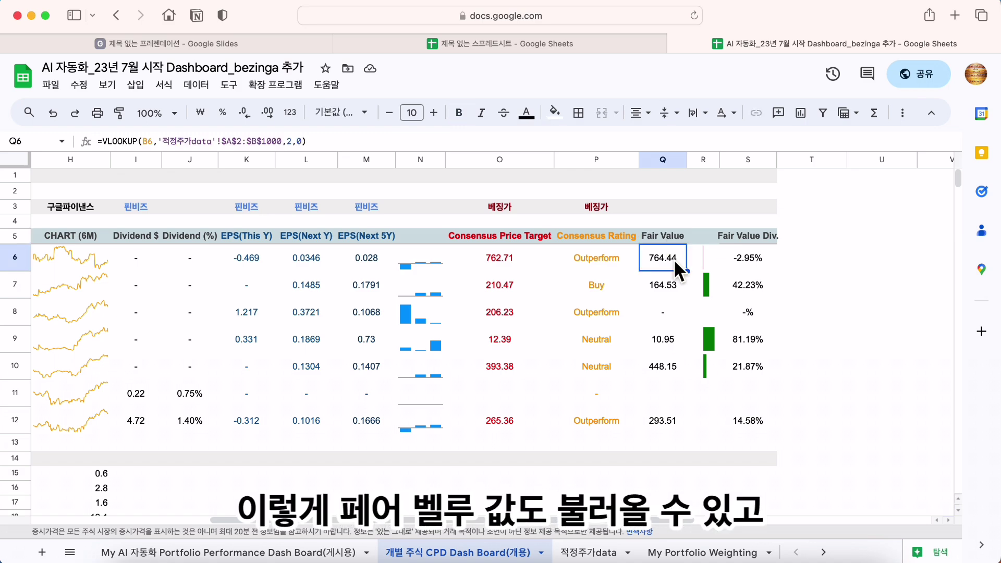
- Examine the Fair Value Div. column for the holdings, including PLTR's formula in S9
{"action": "left_click", "coordinate": [756, 257]}
{"action": "left_click", "coordinate": [755, 287]}
{"action": "left_click", "coordinate": [757, 313]}
{"action": "left_click", "coordinate": [754, 351]}
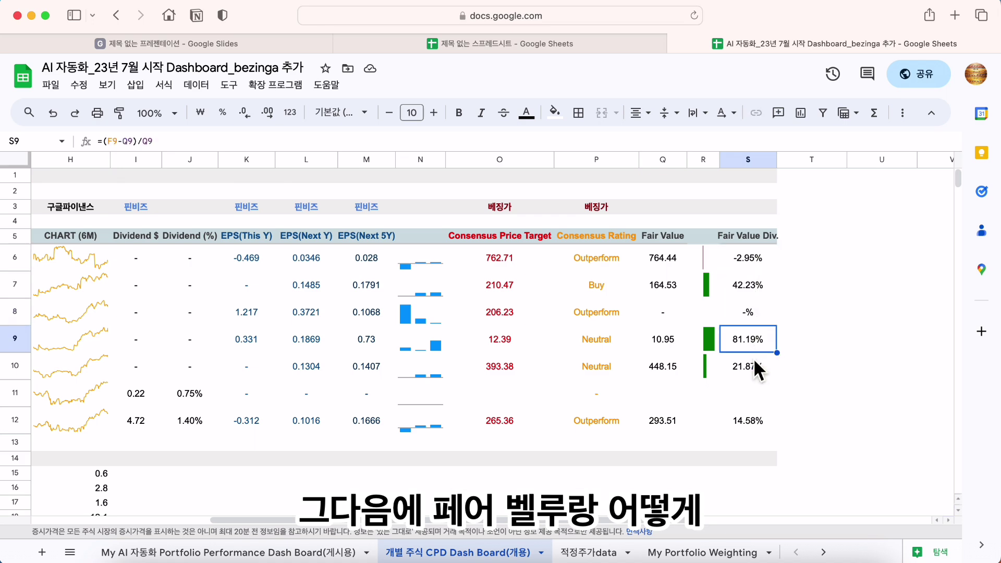
{"action": "left_click", "coordinate": [751, 367]}
{"action": "left_click", "coordinate": [748, 417]}
- Compare the fair-value divergence bar sparklines in column R for REGN, CDNS, PLTR and ADBE, including their IF-based SPARKLINE formulas
{"action": "left_click", "coordinate": [709, 282]}
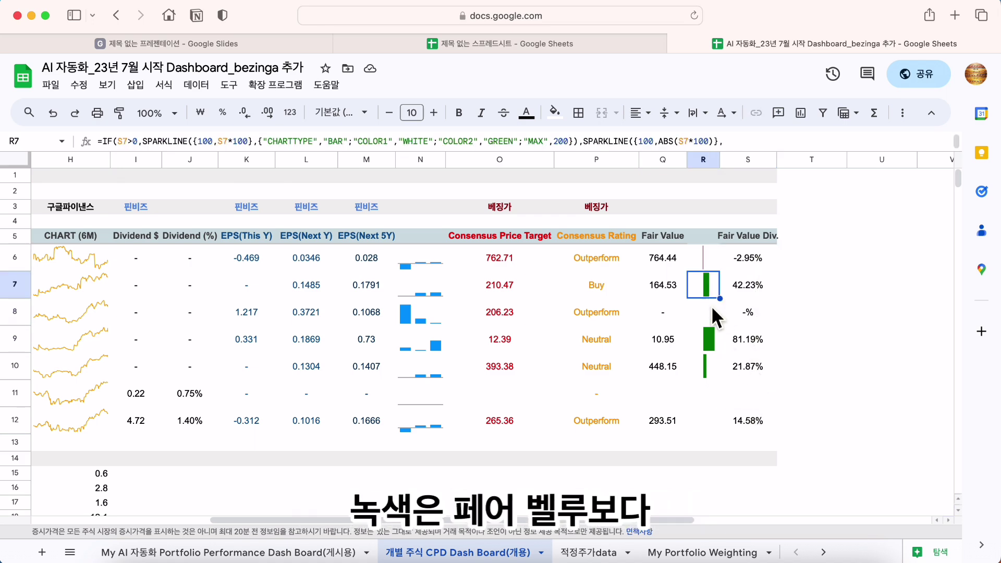
{"action": "left_click", "coordinate": [709, 339]}
{"action": "left_click", "coordinate": [708, 365]}
{"action": "left_click", "coordinate": [707, 339]}
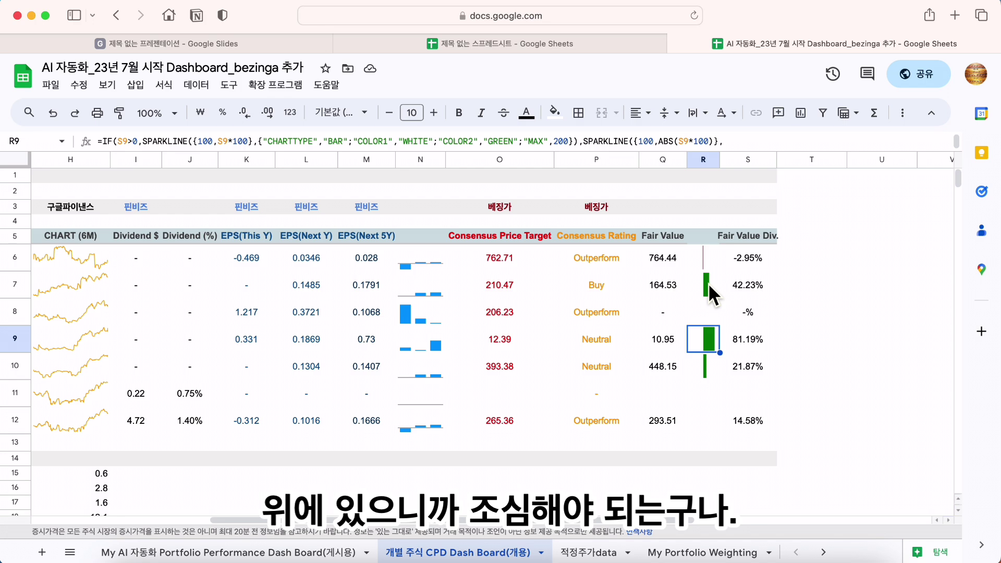
{"action": "left_click", "coordinate": [708, 283]}
{"action": "left_click", "coordinate": [708, 342]}
{"action": "left_click", "coordinate": [709, 368]}
{"action": "left_click", "coordinate": [707, 334]}
{"action": "left_click", "coordinate": [709, 285]}
{"action": "left_click", "coordinate": [708, 339]}
{"action": "left_click", "coordinate": [707, 365]}
{"action": "left_click", "coordinate": [707, 338]}
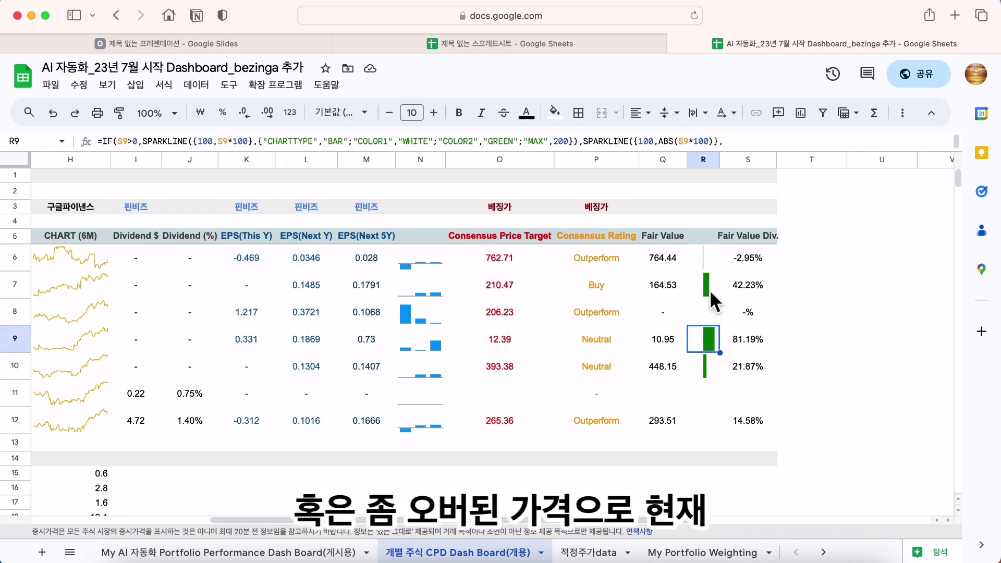
{"action": "left_click", "coordinate": [710, 289]}
{"action": "left_click", "coordinate": [712, 336]}
{"action": "left_click", "coordinate": [707, 368]}
{"action": "left_click", "coordinate": [707, 333]}
{"action": "left_click", "coordinate": [708, 285]}
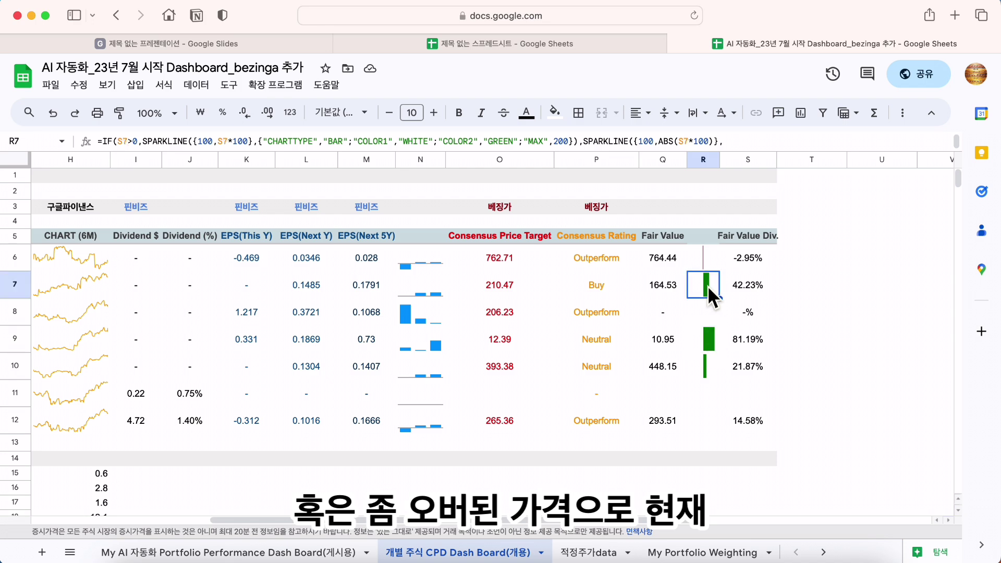
{"action": "left_click", "coordinate": [713, 339]}
{"action": "left_click", "coordinate": [706, 374]}
{"action": "left_click", "coordinate": [710, 333]}
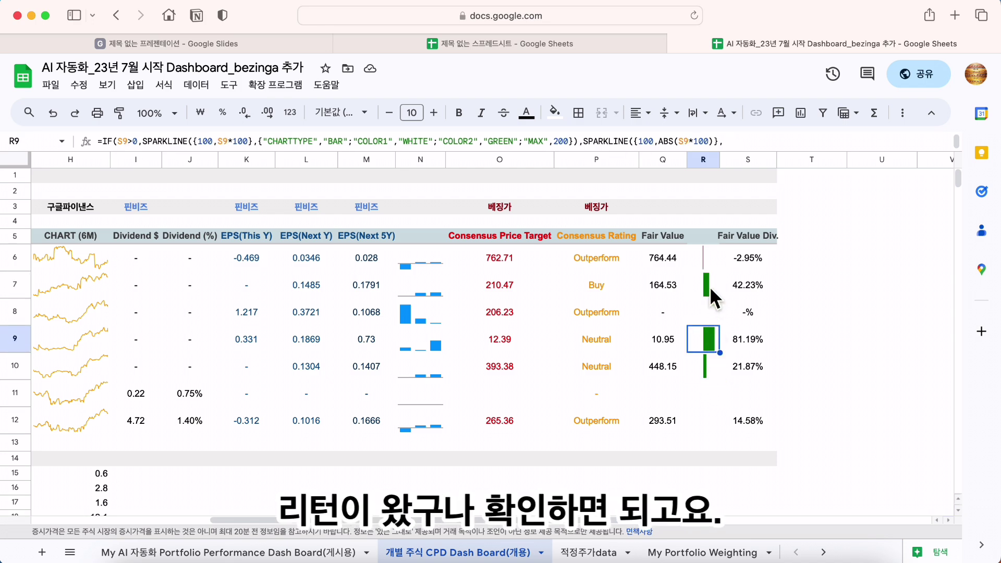
{"action": "left_click", "coordinate": [709, 288]}
{"action": "left_click", "coordinate": [703, 267]}
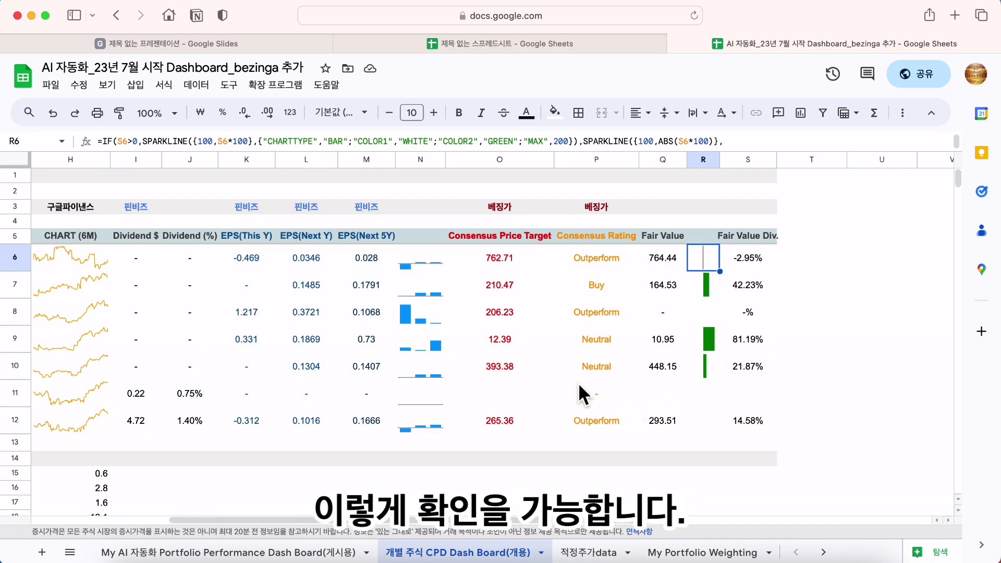
- Return to REGN's ticker in B6 and compare the holdings dashboard with the basic stock table in the 제목 없는 스프레드시트 spreadsheet
{"action": "left_click", "coordinate": [584, 360]}
{"action": "key", "text": "Left"}
{"action": "key", "text": "Left"}
{"action": "key", "text": "Left"}
{"action": "key", "text": "Left"}
{"action": "key", "text": "Left"}
{"action": "key", "text": "Left"}
{"action": "key", "text": "Left"}
{"action": "key", "text": "Left"}
{"action": "key", "text": "Left"}
{"action": "key", "text": "Left"}
{"action": "key", "text": "Left"}
{"action": "key", "text": "Left"}
{"action": "key", "text": "Left"}
{"action": "key", "text": "Left"}
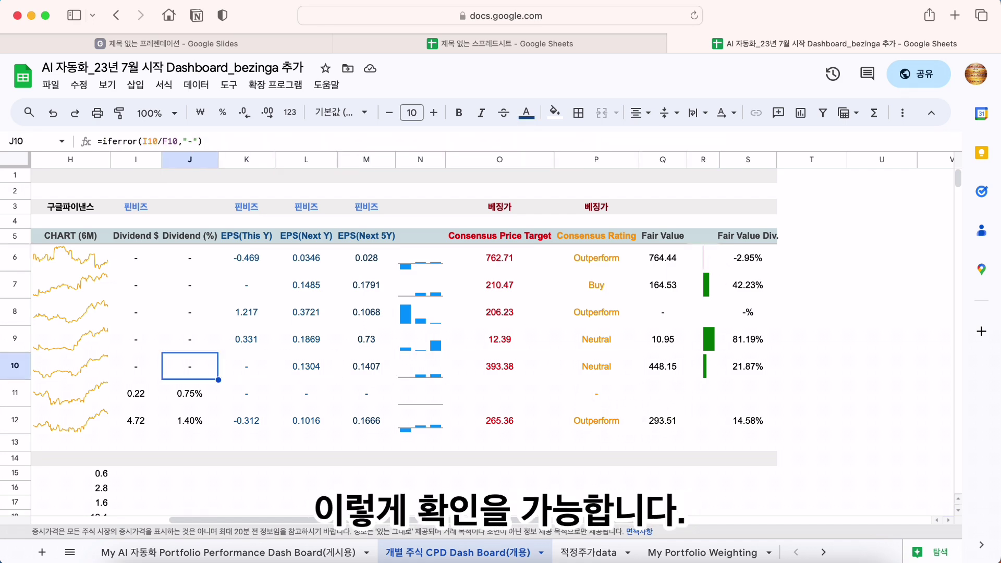
{"action": "key", "text": "Left"}
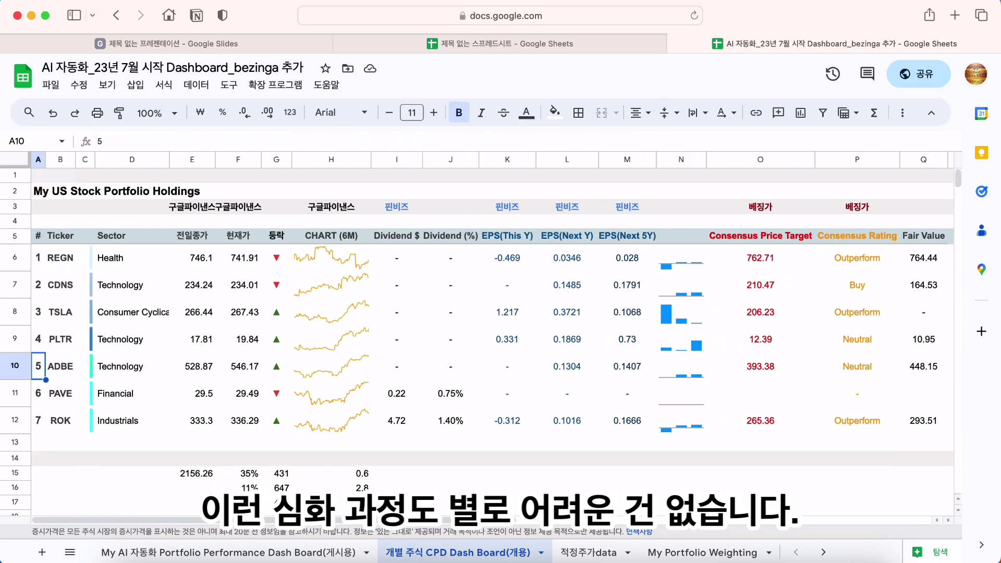
{"action": "key", "text": "Up"}
{"action": "key", "text": "Up"}
{"action": "key", "text": "Up"}
{"action": "key", "text": "Up"}
{"action": "key", "text": "Right"}
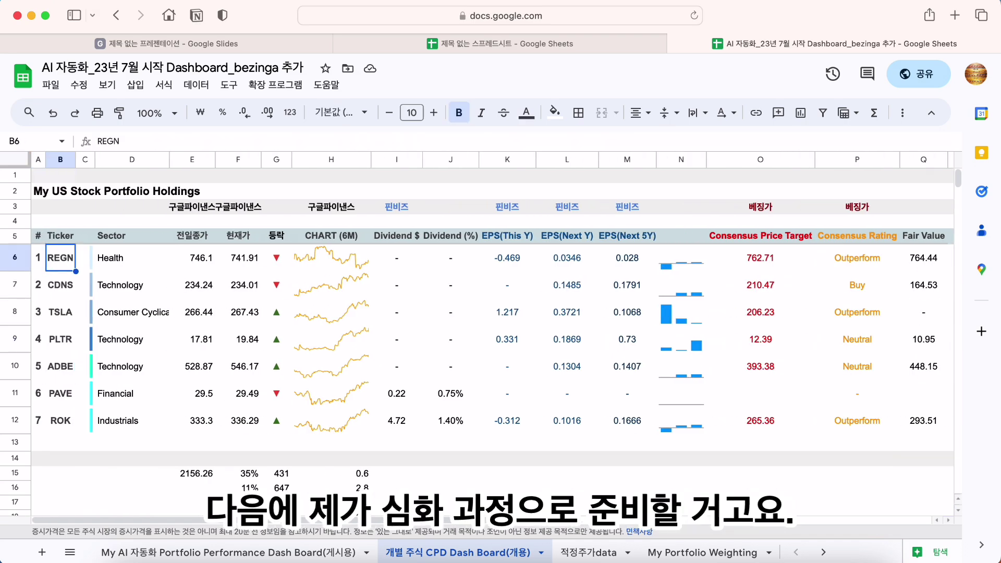
{"action": "left_click", "coordinate": [522, 44]}
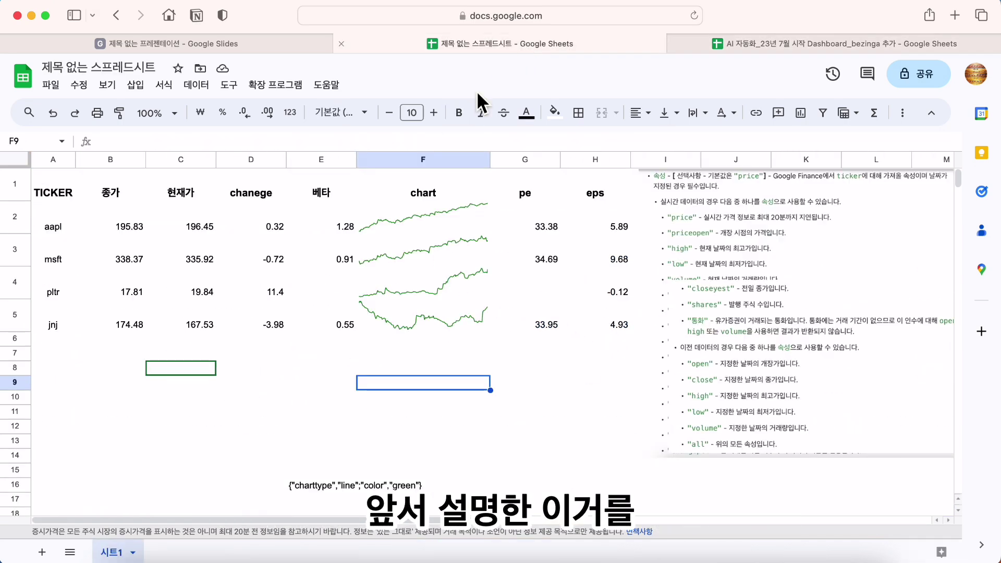
{"action": "left_click", "coordinate": [756, 44]}
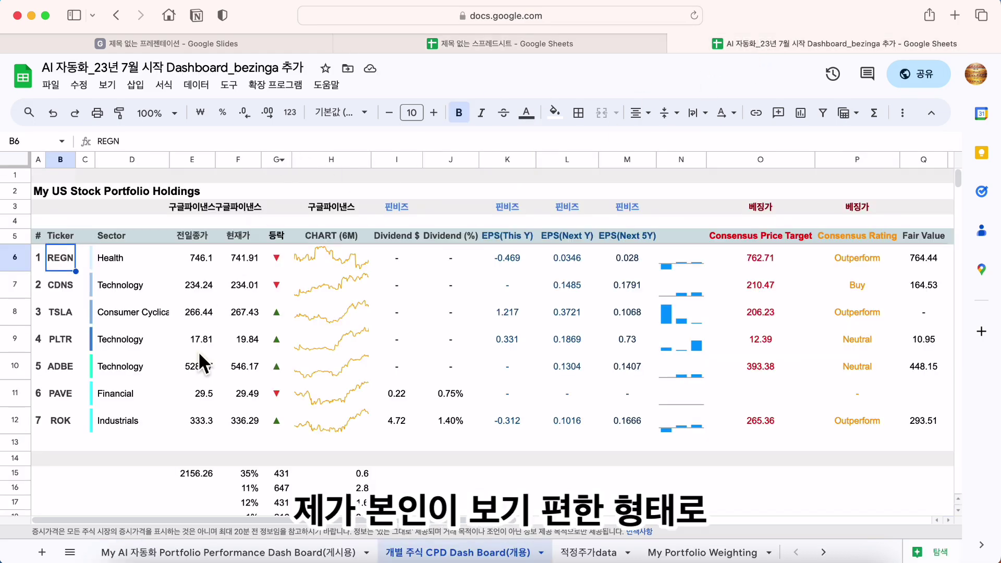
- Examine ROK's sector reference in D12, the tickers in B6:B12 and the sector-to-EPS data in D5:M12
{"action": "left_click", "coordinate": [141, 424]}
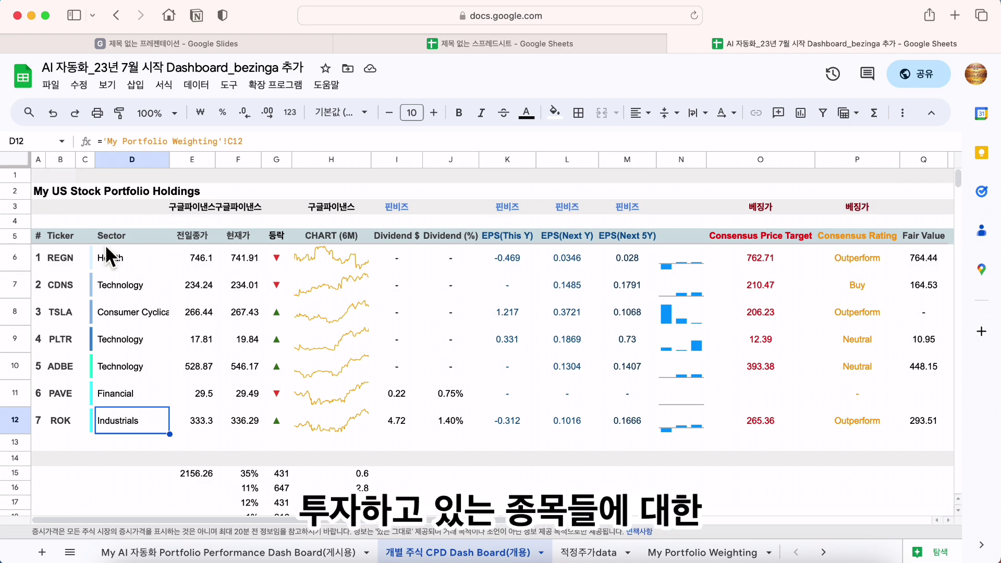
{"action": "left_click_drag", "start_coordinate": [66, 257], "coordinate": [61, 414]}
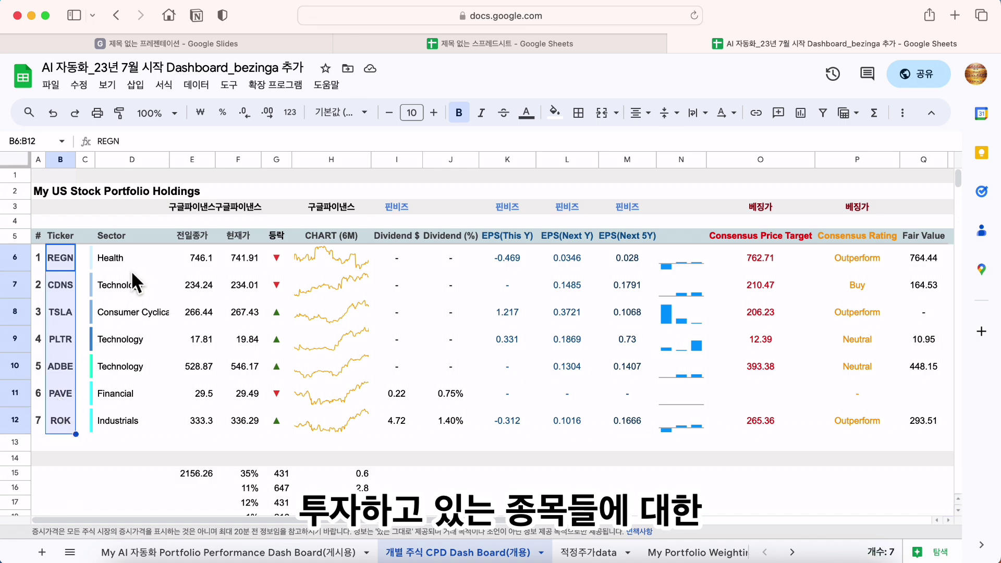
{"action": "left_click_drag", "start_coordinate": [127, 234], "coordinate": [295, 348]}
{"action": "left_click_drag", "start_coordinate": [562, 403], "coordinate": [625, 422]}
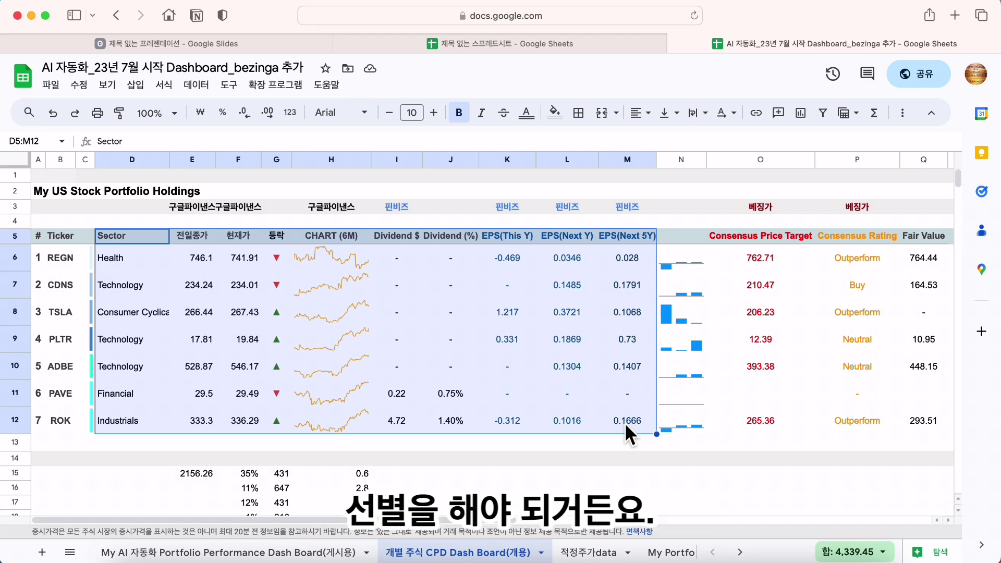
- Review the EPS(This Y), EPS(Next Y) and EPS(Next 5Y) columns together in K5:M12
{"action": "left_click", "coordinate": [568, 474]}
{"action": "left_click", "coordinate": [504, 236]}
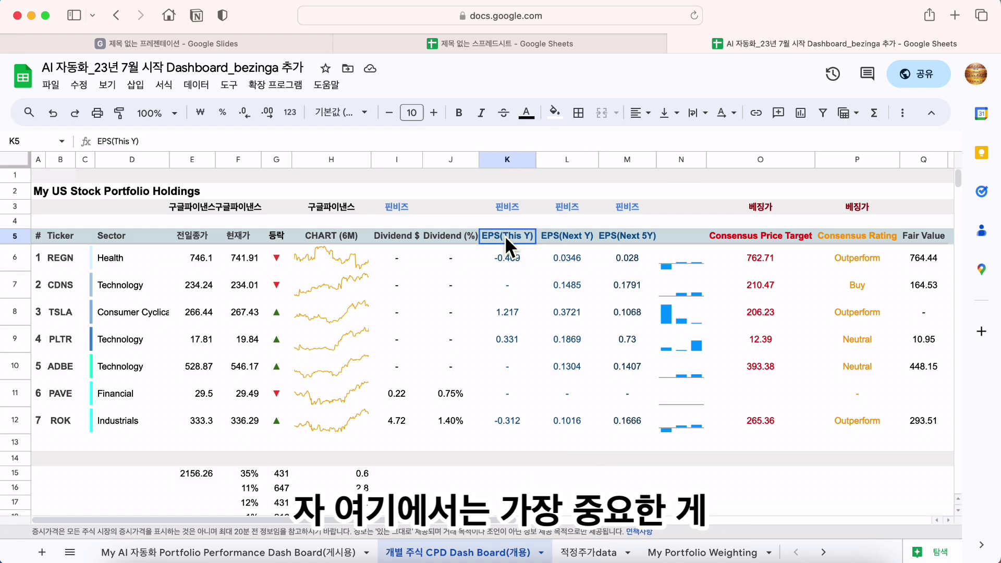
{"action": "left_click_drag", "start_coordinate": [503, 236], "coordinate": [640, 423]}
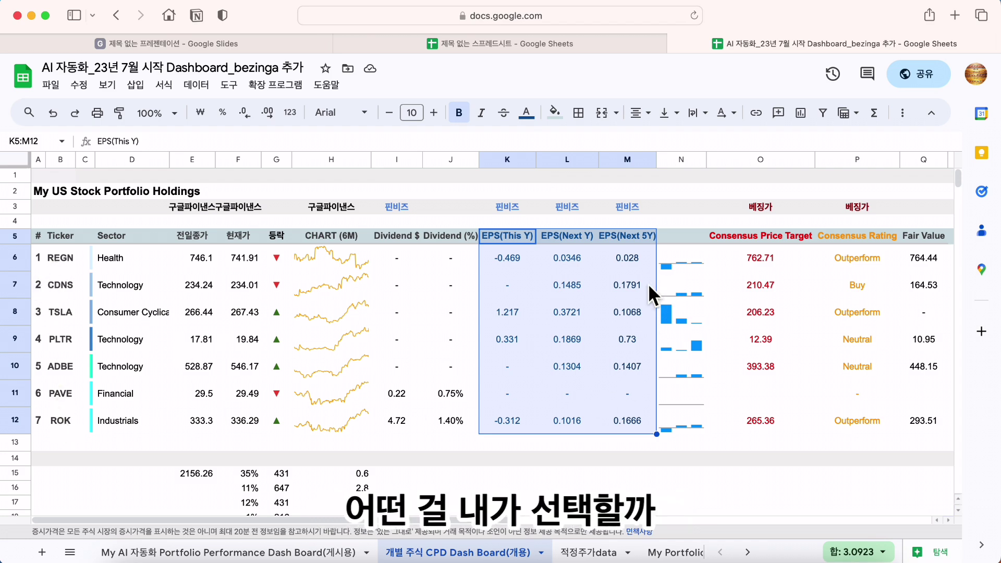
{"action": "left_click_drag", "start_coordinate": [506, 236], "coordinate": [633, 415]}
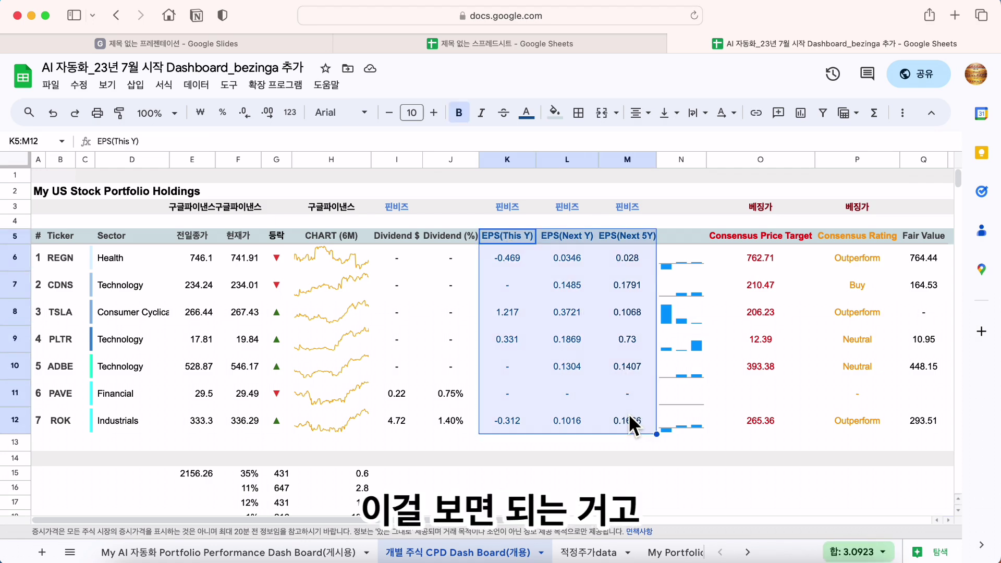
- Examine the EPS column sparklines in column N alongside the EPS(Next 5Y) values and ADBE's Consensus Price Target reference
{"action": "left_click", "coordinate": [678, 267]}
{"action": "left_click", "coordinate": [686, 314]}
{"action": "left_click", "coordinate": [694, 342]}
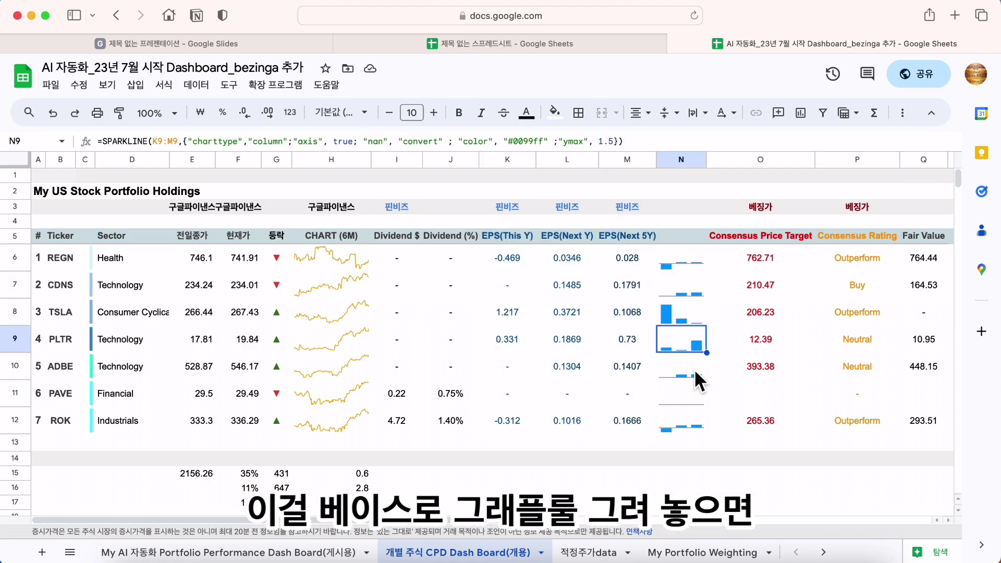
{"action": "left_click", "coordinate": [694, 369]}
{"action": "left_click", "coordinate": [690, 398]}
{"action": "left_click", "coordinate": [691, 425]}
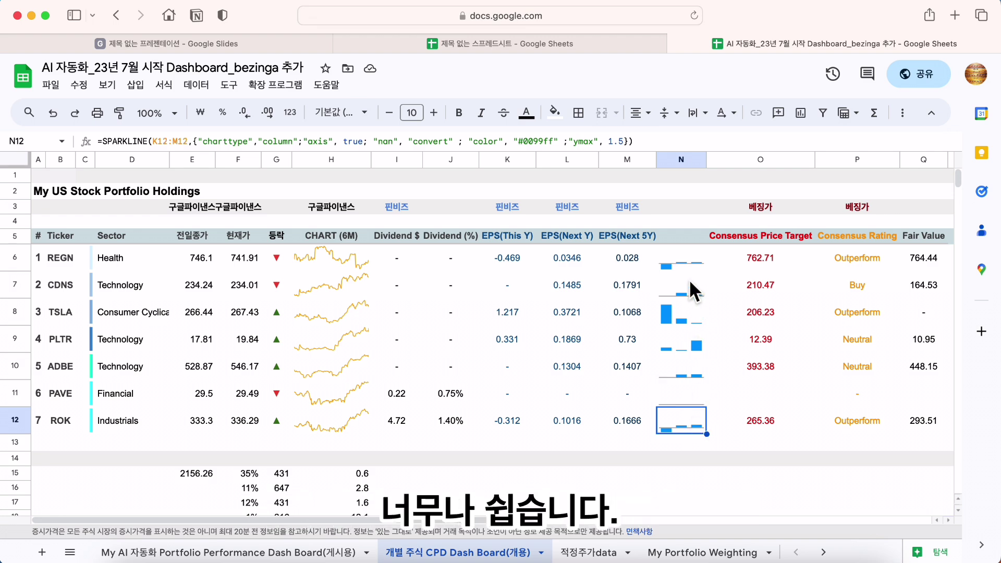
{"action": "left_click", "coordinate": [673, 268]}
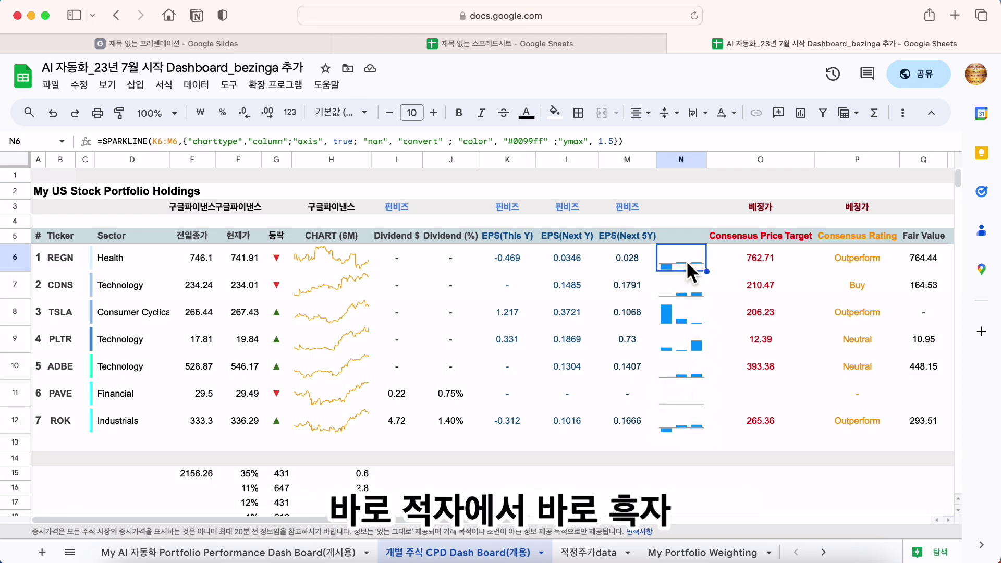
{"action": "left_click", "coordinate": [675, 292]}
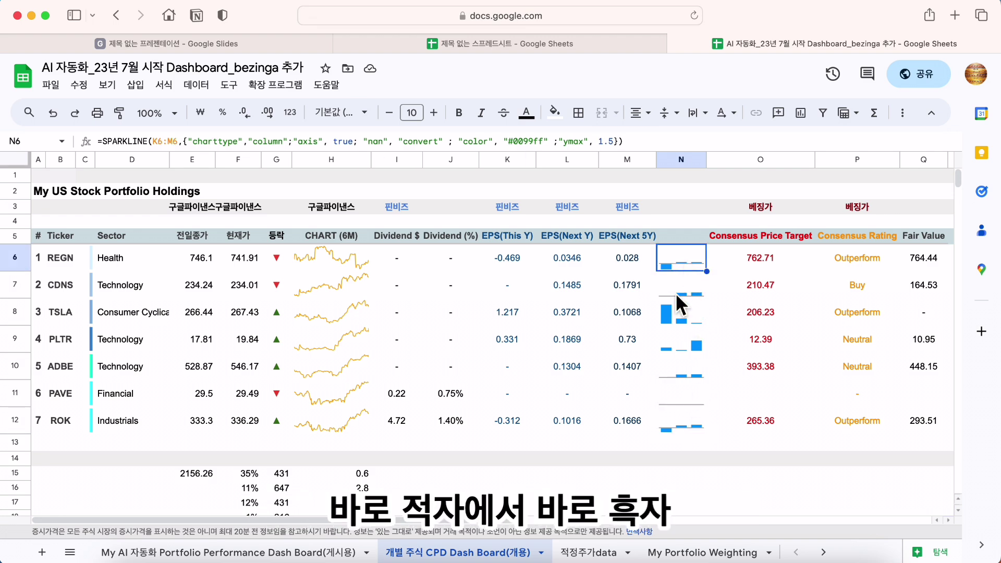
{"action": "left_click", "coordinate": [683, 431]}
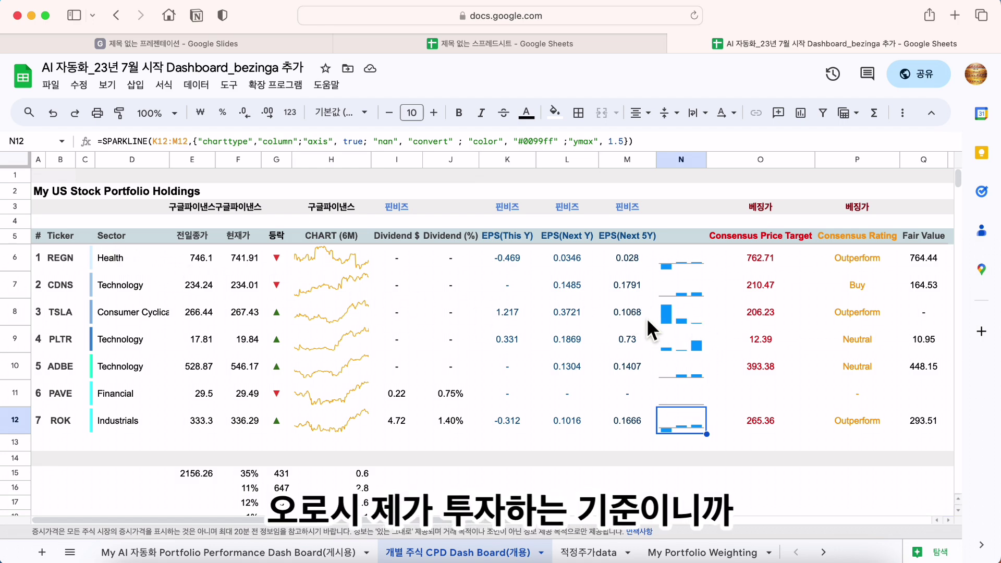
{"action": "left_click_drag", "start_coordinate": [649, 258], "coordinate": [694, 415]}
{"action": "left_click", "coordinate": [724, 375]}
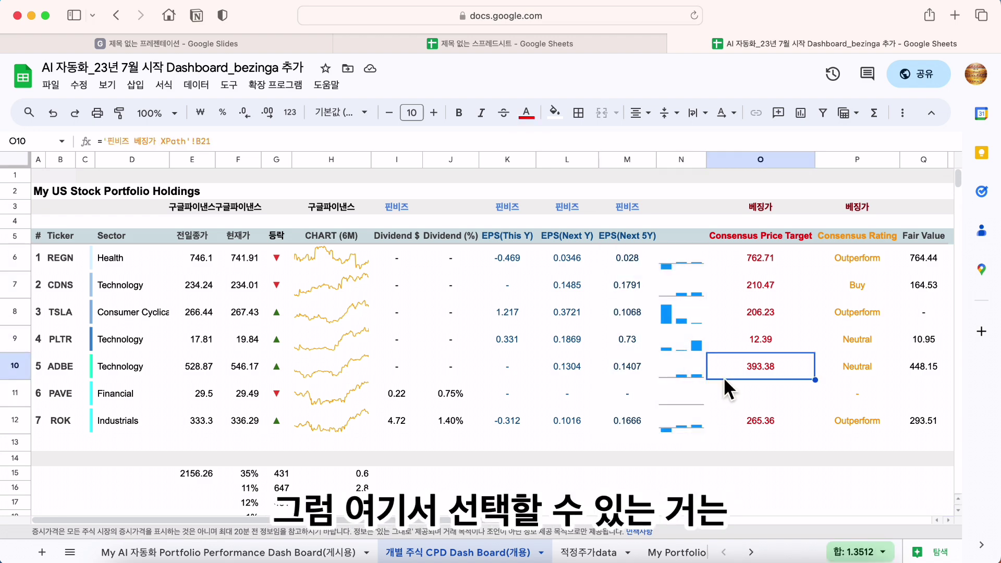
- Compare the EPS trend sparklines of REGN, CDNS, PLTR, ADBE and ROK in column N as stock-selection candidates
{"action": "left_click", "coordinate": [698, 264]}
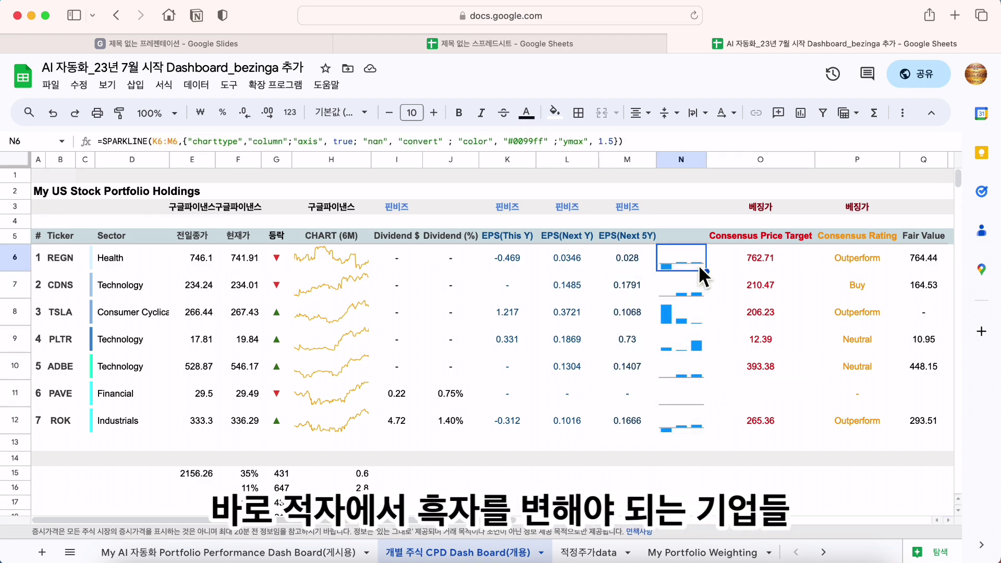
{"action": "left_click", "coordinate": [696, 293]}
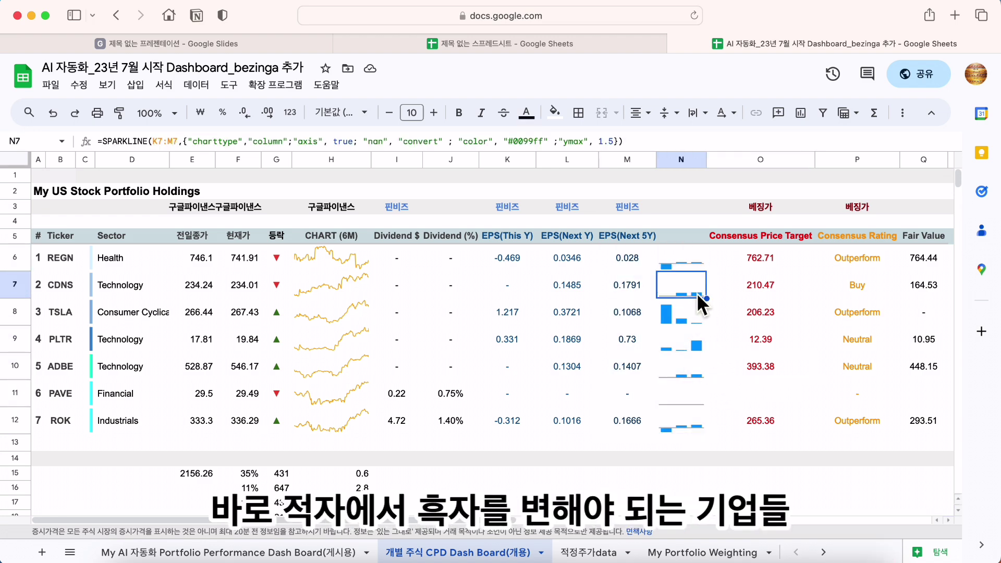
{"action": "left_click", "coordinate": [687, 346]}
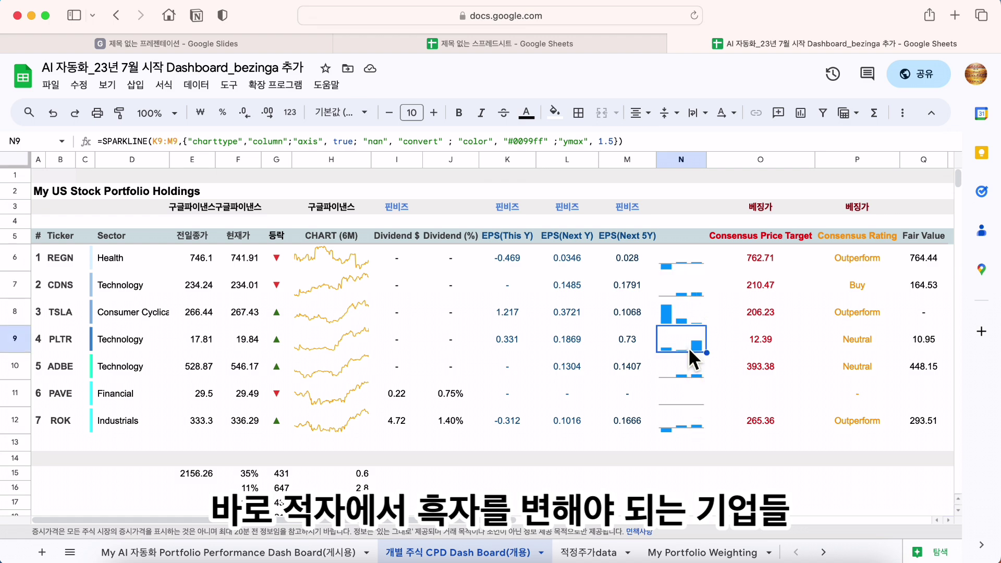
{"action": "left_click", "coordinate": [686, 372]}
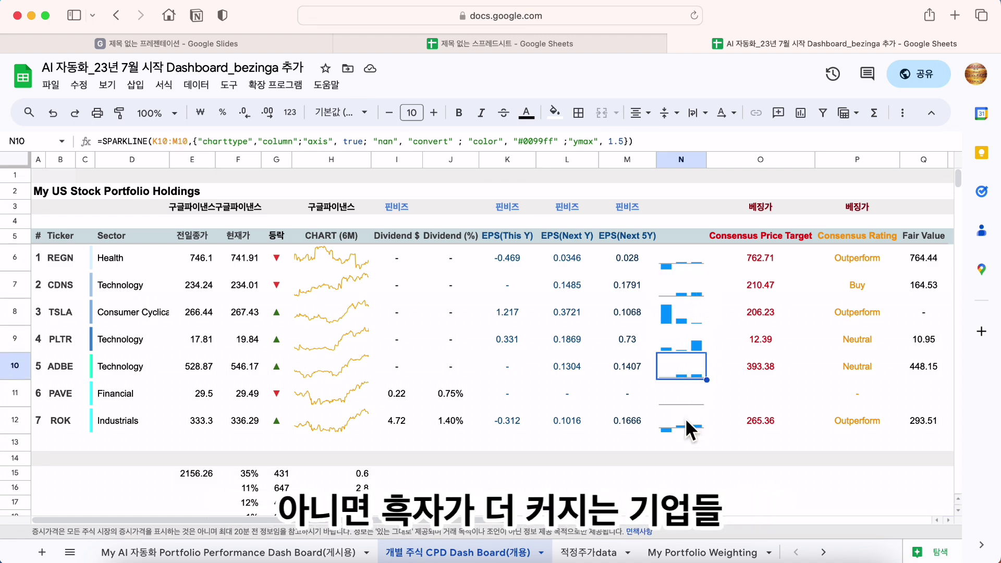
{"action": "left_click", "coordinate": [685, 420]}
{"action": "left_click", "coordinate": [687, 376]}
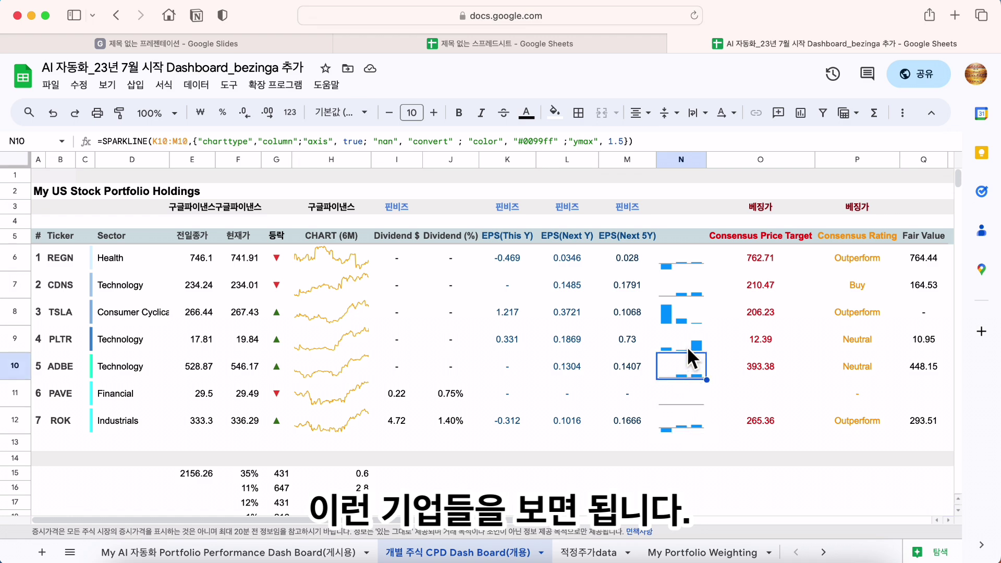
{"action": "left_click", "coordinate": [686, 347]}
{"action": "left_click", "coordinate": [689, 375]}
{"action": "left_click", "coordinate": [690, 428]}
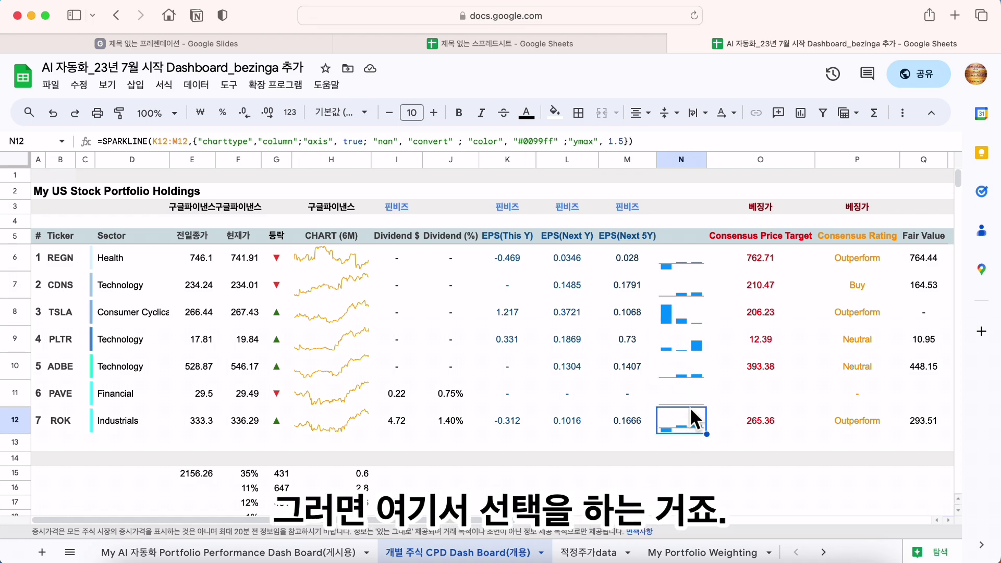
{"action": "left_click", "coordinate": [687, 265]}
{"action": "left_click", "coordinate": [696, 422]}
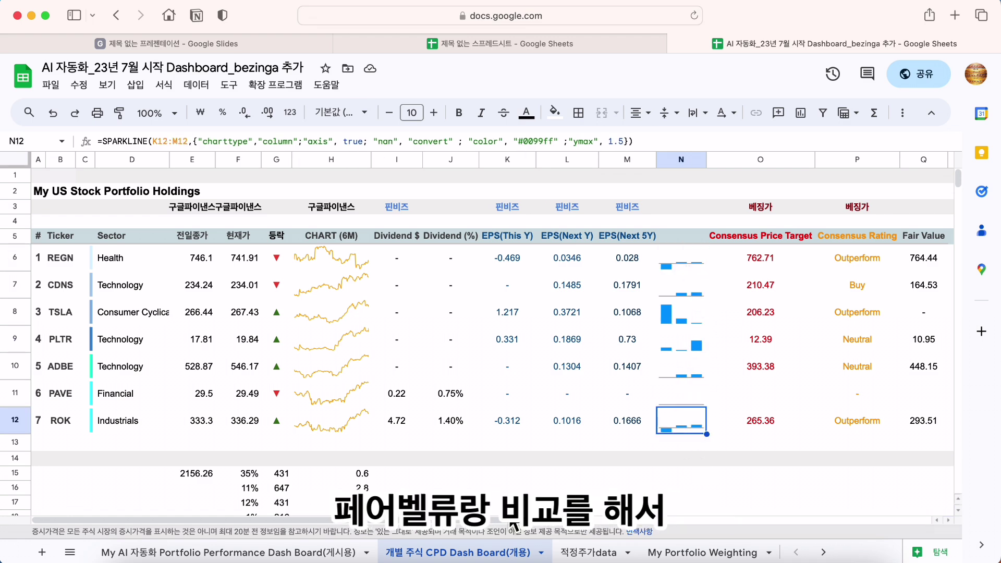
- Check ADBE's Fair Value Div. formula in S10 against its EPS column sparkline in N10
{"action": "left_click_drag", "start_coordinate": [507, 520], "coordinate": [640, 519]}
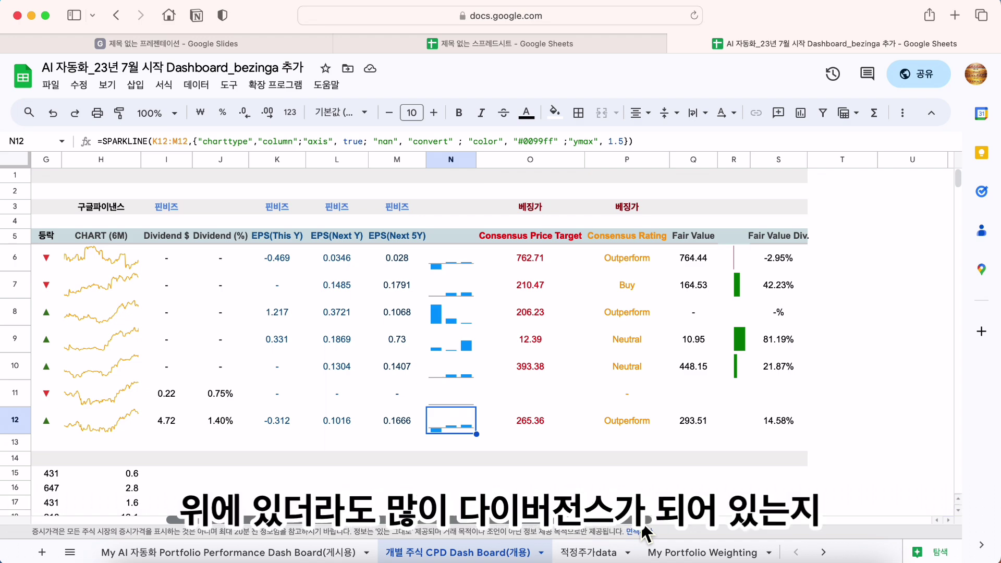
{"action": "left_click_drag", "start_coordinate": [641, 520], "coordinate": [595, 514]}
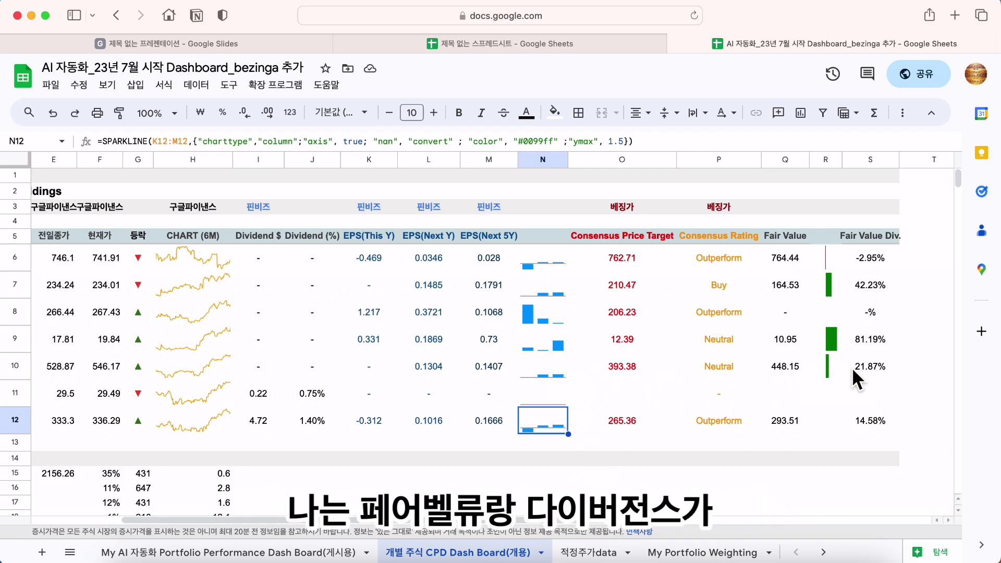
{"action": "left_click", "coordinate": [865, 364]}
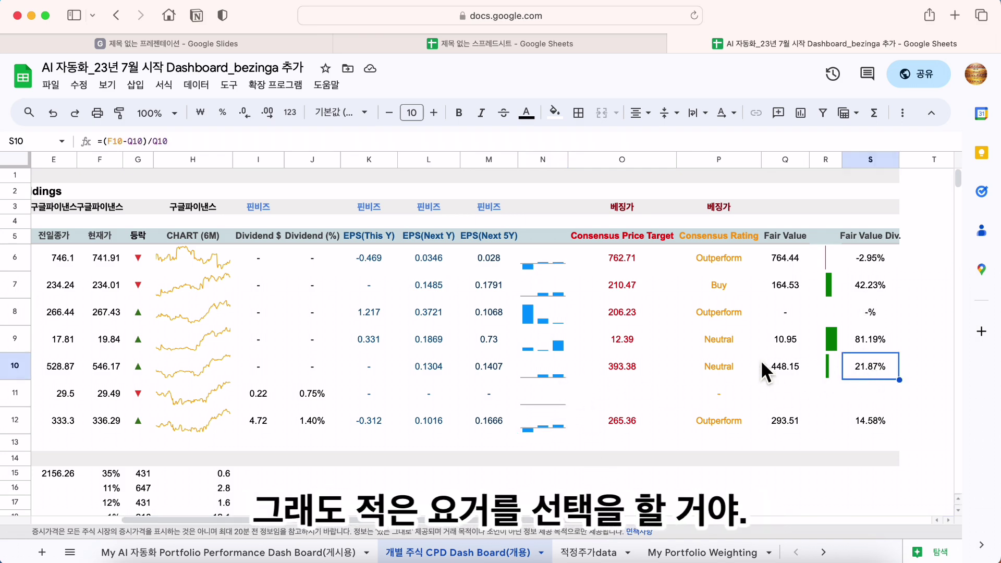
{"action": "left_click", "coordinate": [544, 373]}
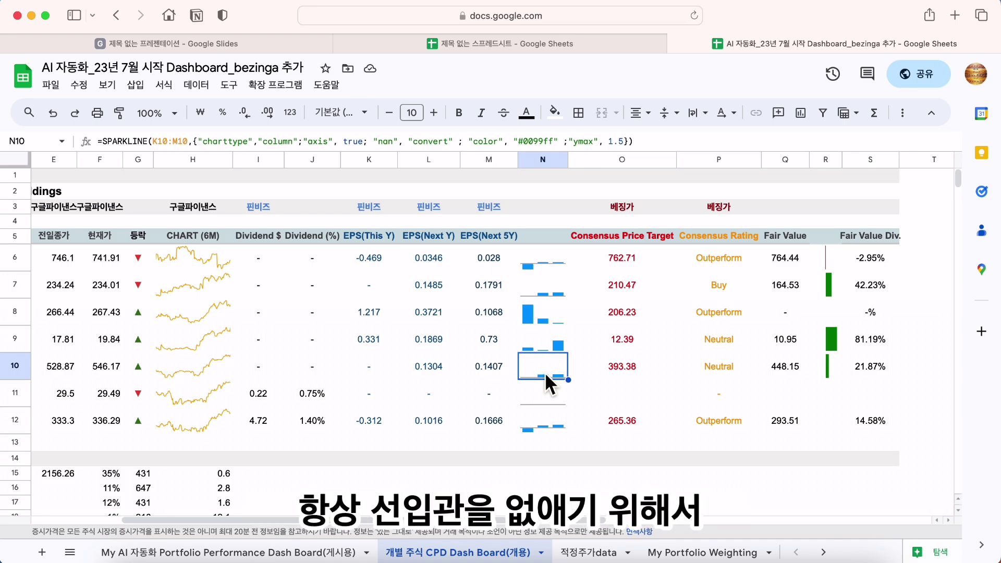
- Locate the ADBE ticker in B10 of the US stock portfolio holdings table
{"action": "left_click", "coordinate": [547, 517]}
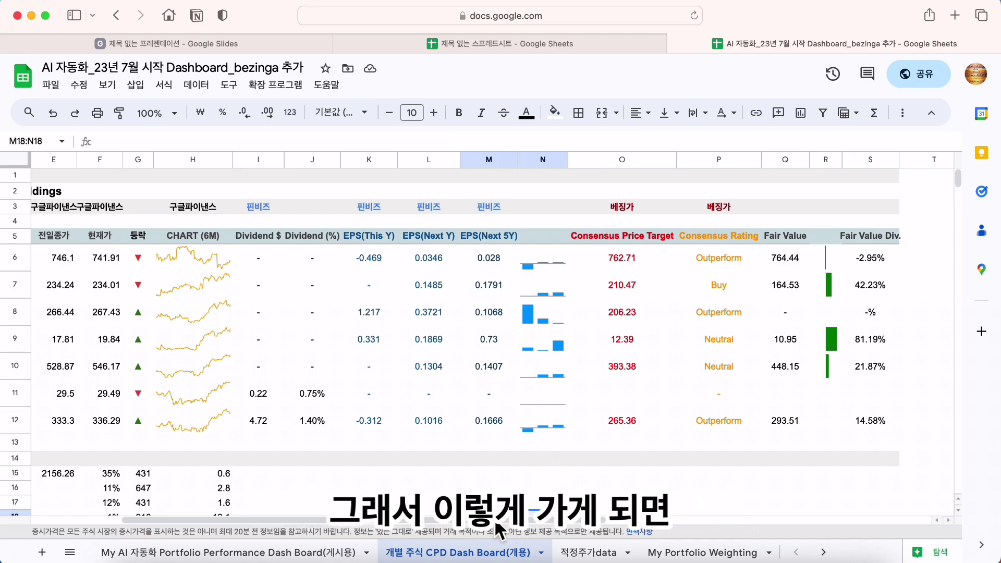
{"action": "scroll", "coordinate": [386, 520], "scroll_direction": "left", "scroll_amount": 5}
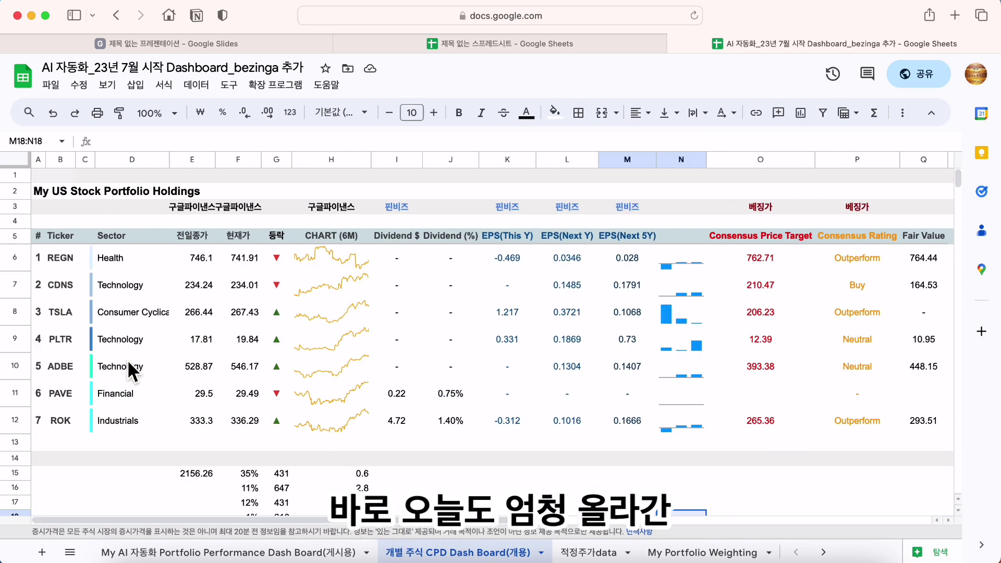
{"action": "left_click", "coordinate": [74, 372]}
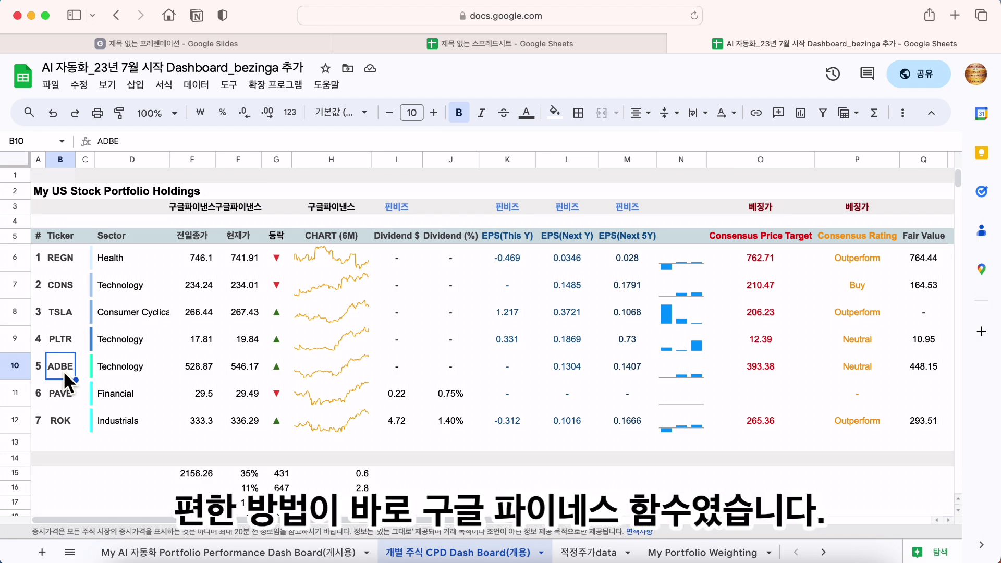
- Switch to the untitled practice spreadsheet and review its stock table in A1:H6, including the column headers from 종가 to eps
{"action": "left_click", "coordinate": [547, 42]}
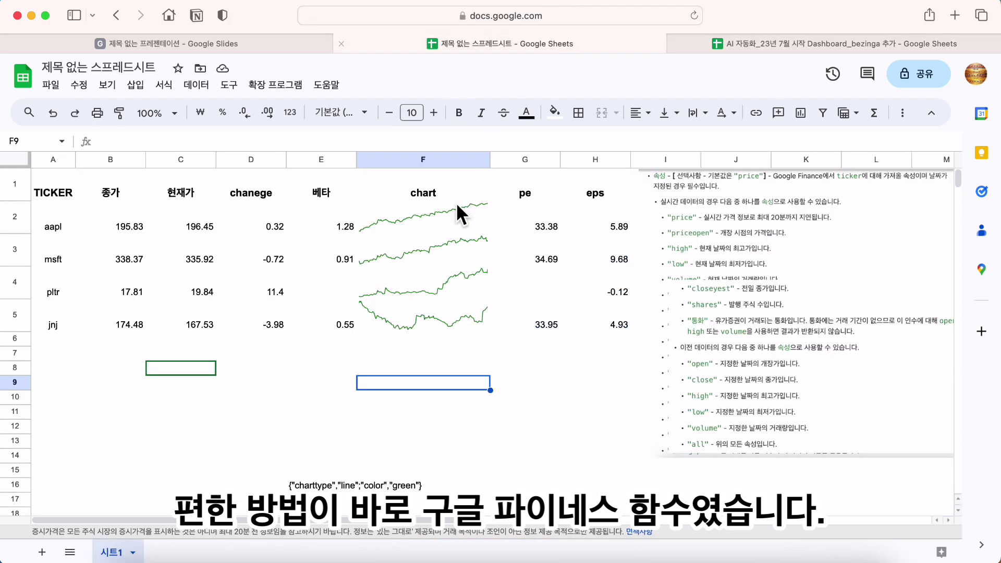
{"action": "left_click", "coordinate": [341, 400]}
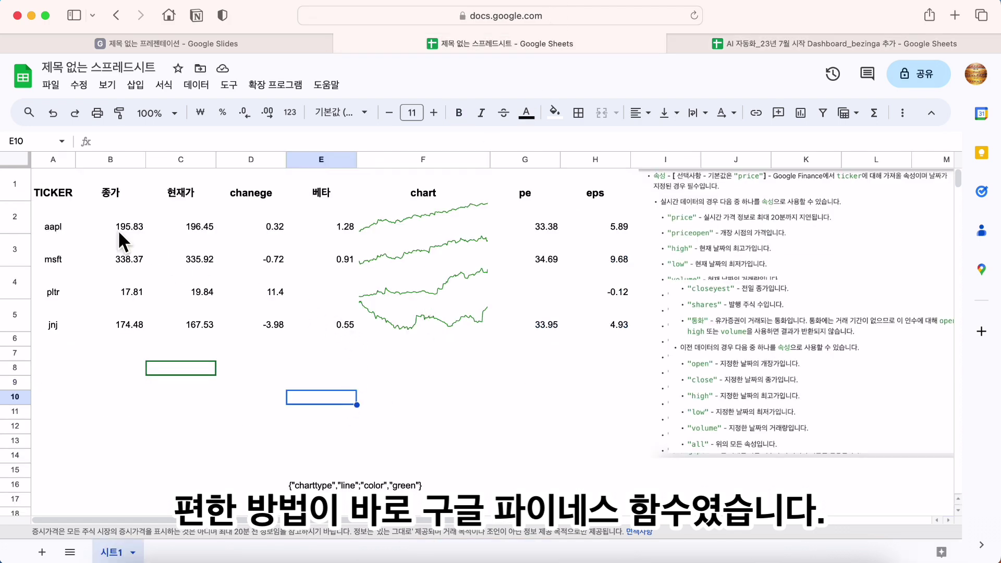
{"action": "left_click_drag", "start_coordinate": [71, 194], "coordinate": [630, 337]}
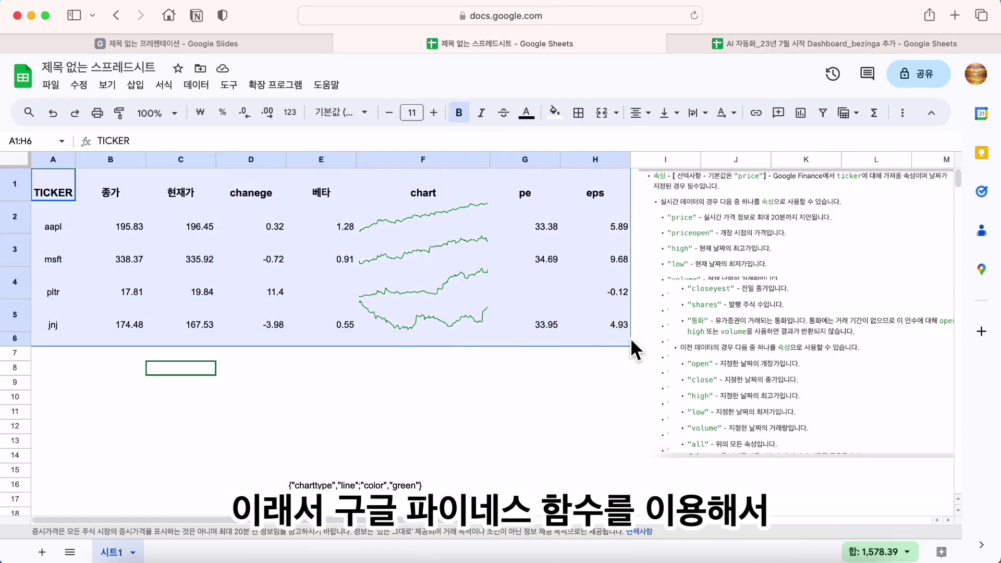
{"action": "left_click", "coordinate": [283, 373]}
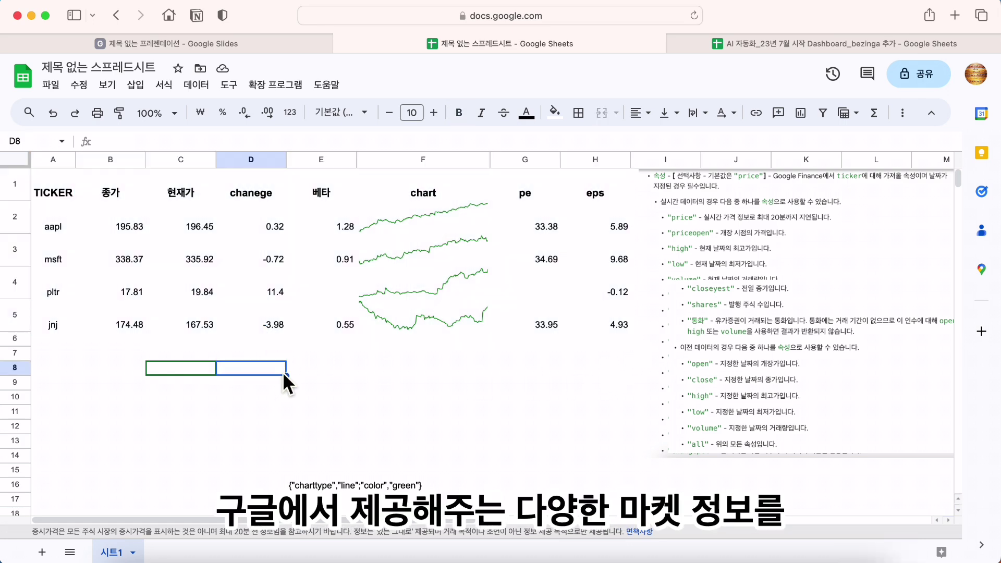
{"action": "left_click_drag", "start_coordinate": [110, 193], "coordinate": [616, 204]}
{"action": "left_click", "coordinate": [524, 382]}
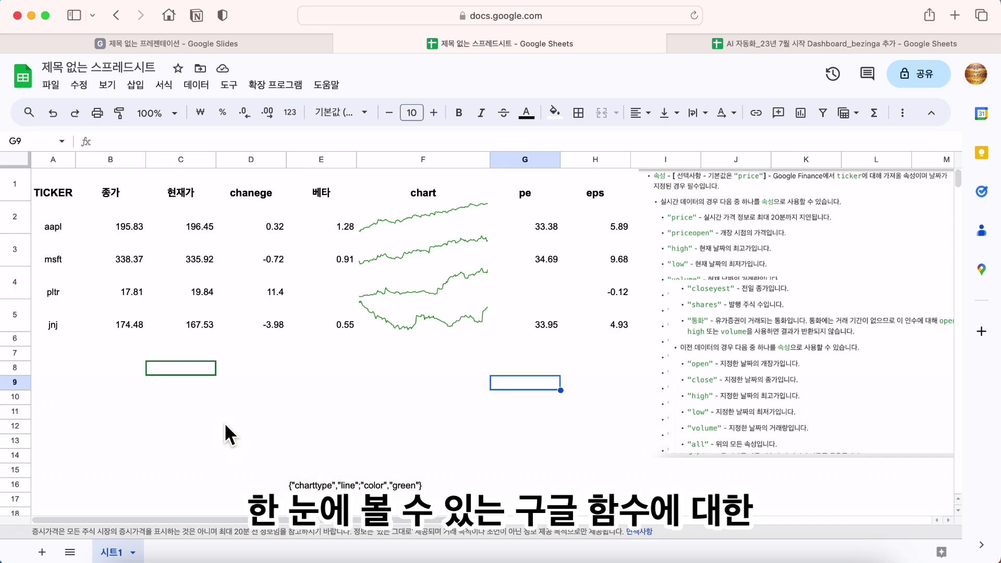
{"action": "left_click", "coordinate": [319, 354]}
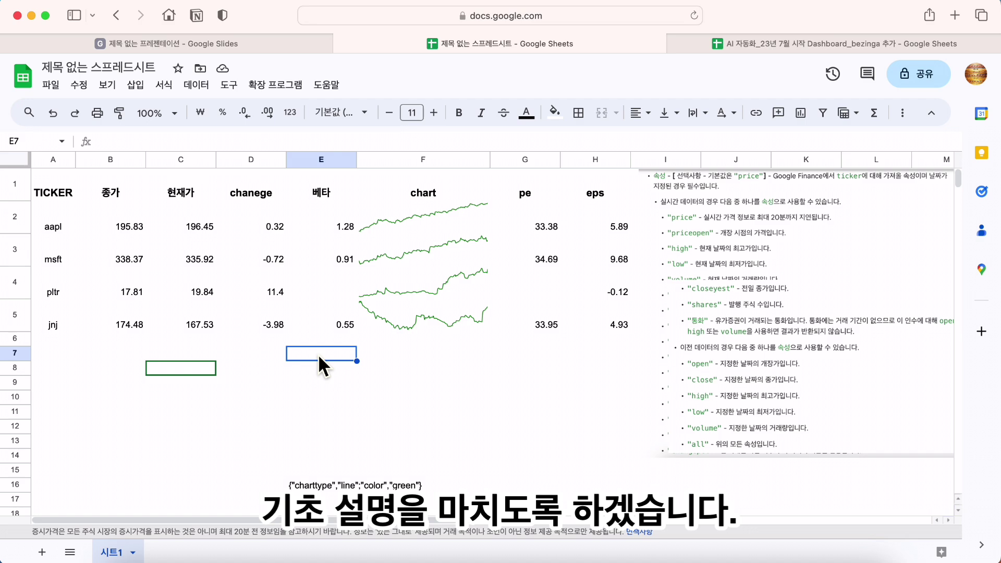
{"action": "left_click", "coordinate": [301, 371]}
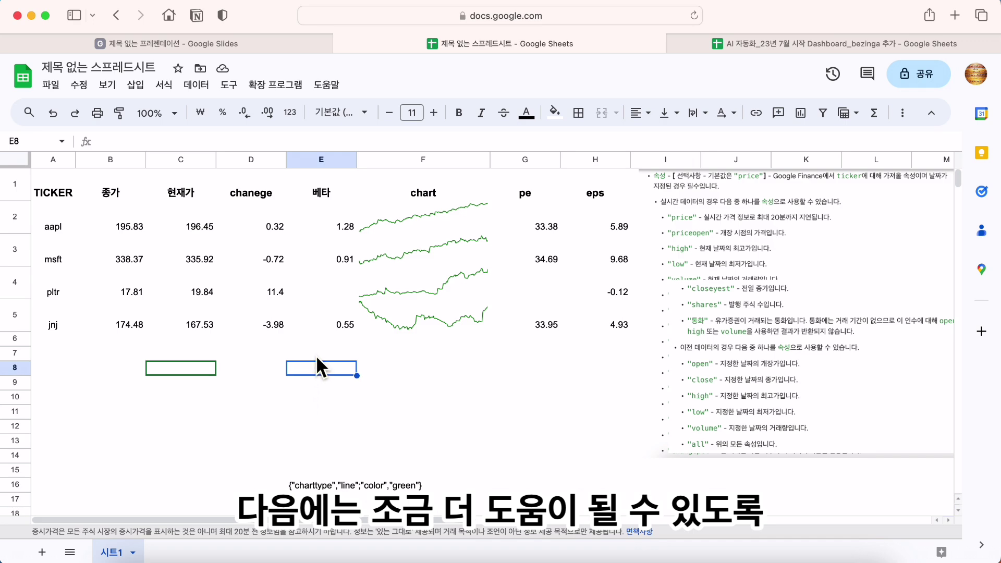
{"action": "left_click", "coordinate": [316, 356]}
{"action": "left_click", "coordinate": [315, 371]}
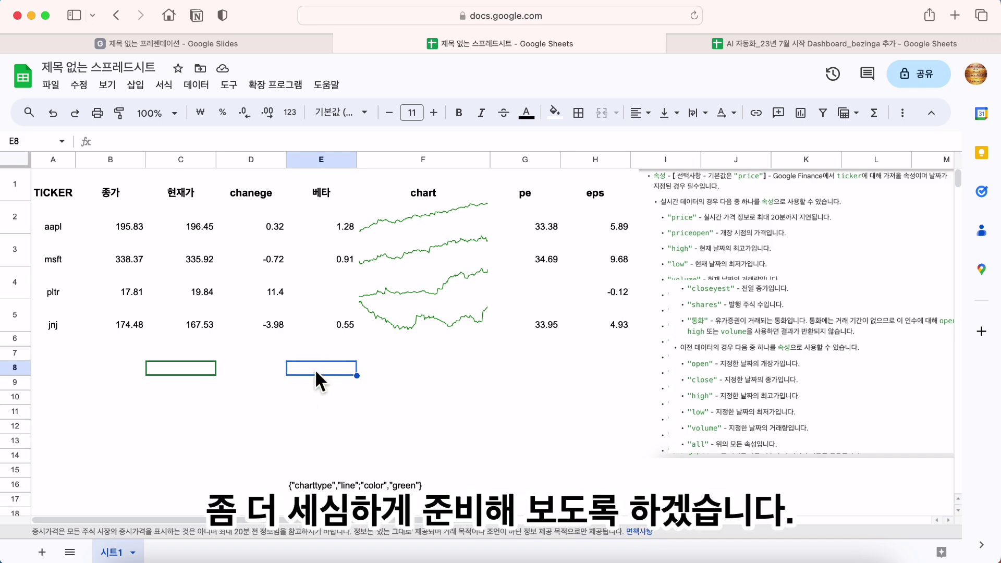